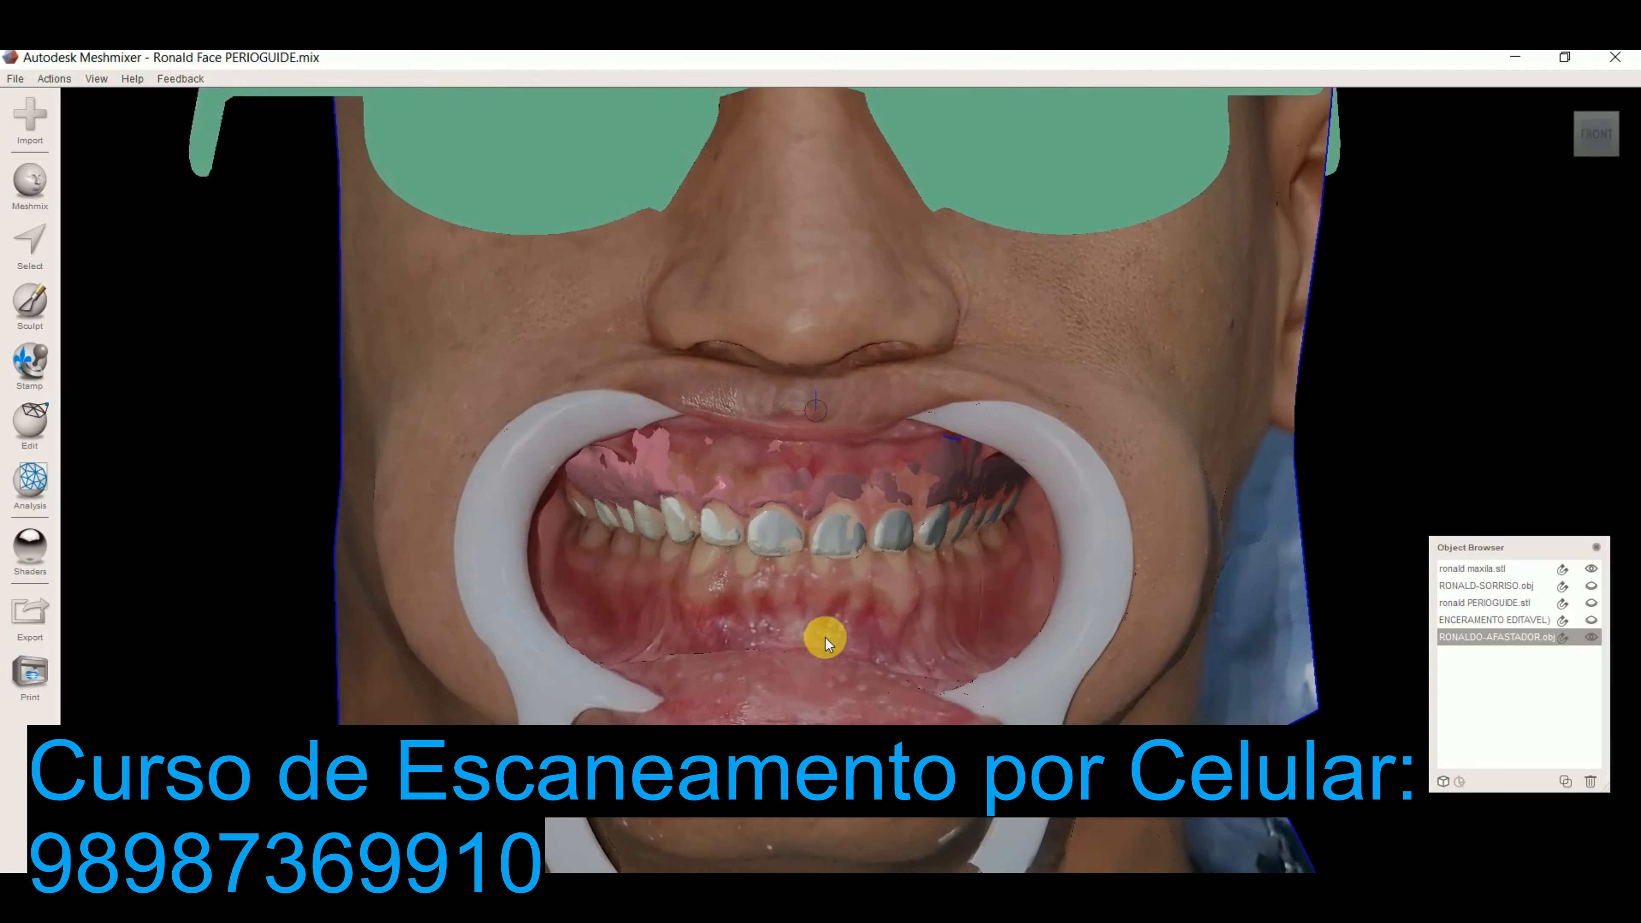
Hide the maxilla mesh and display the PERIOGUIDE mesh over the retractor face scan.
left_click(1593, 569)
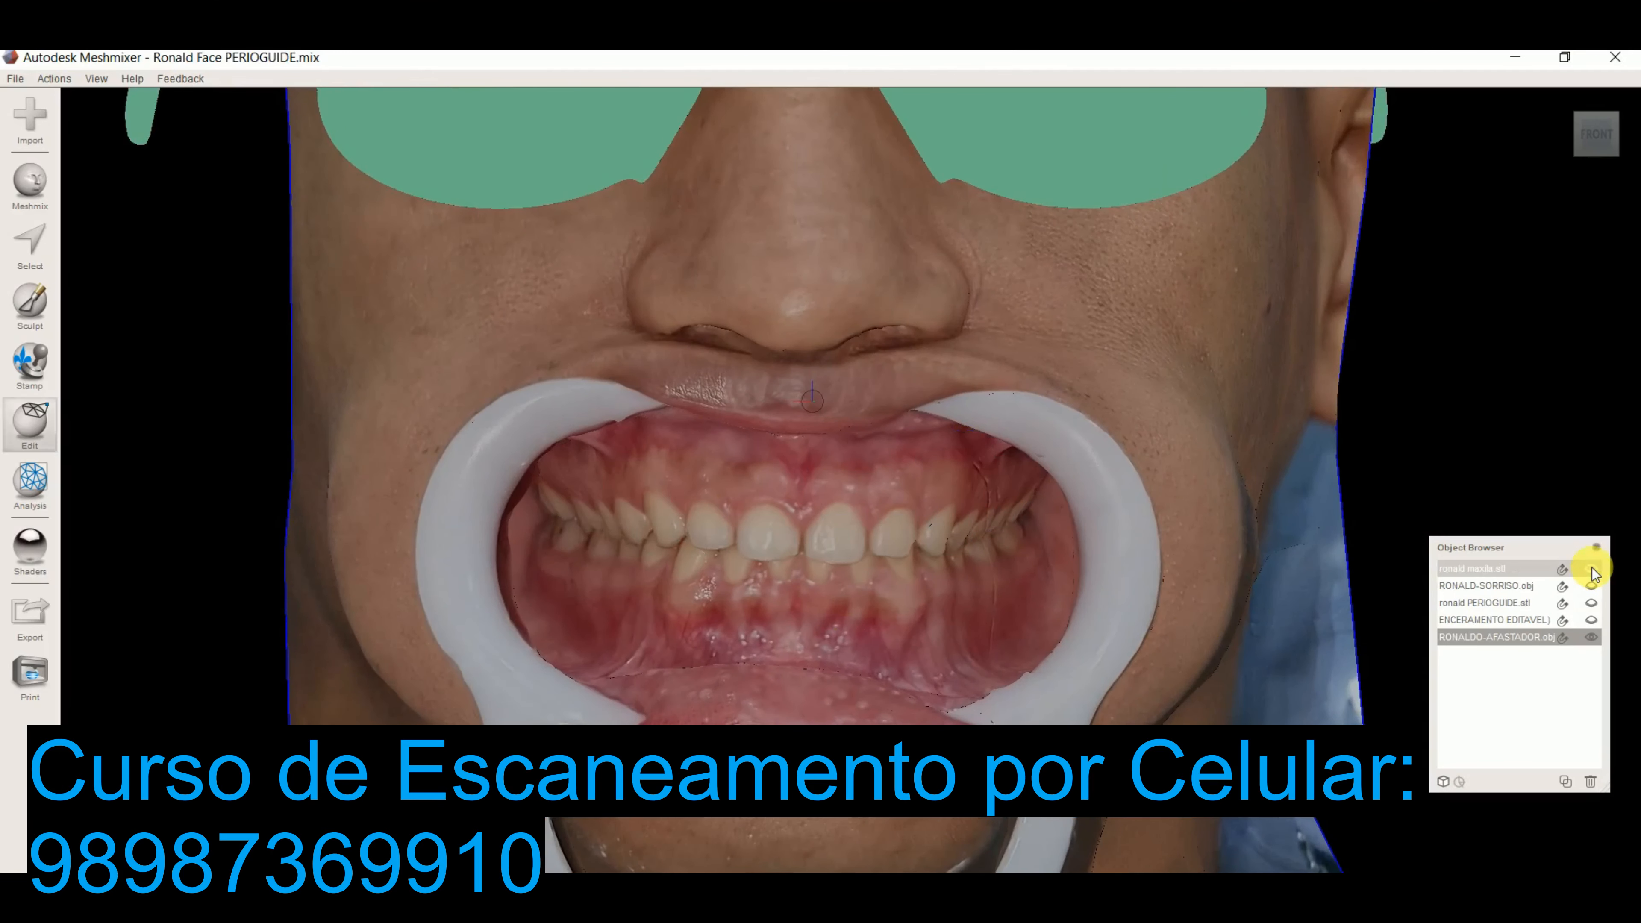
left_click(1592, 569)
left_click(1592, 569)
left_click(1593, 619)
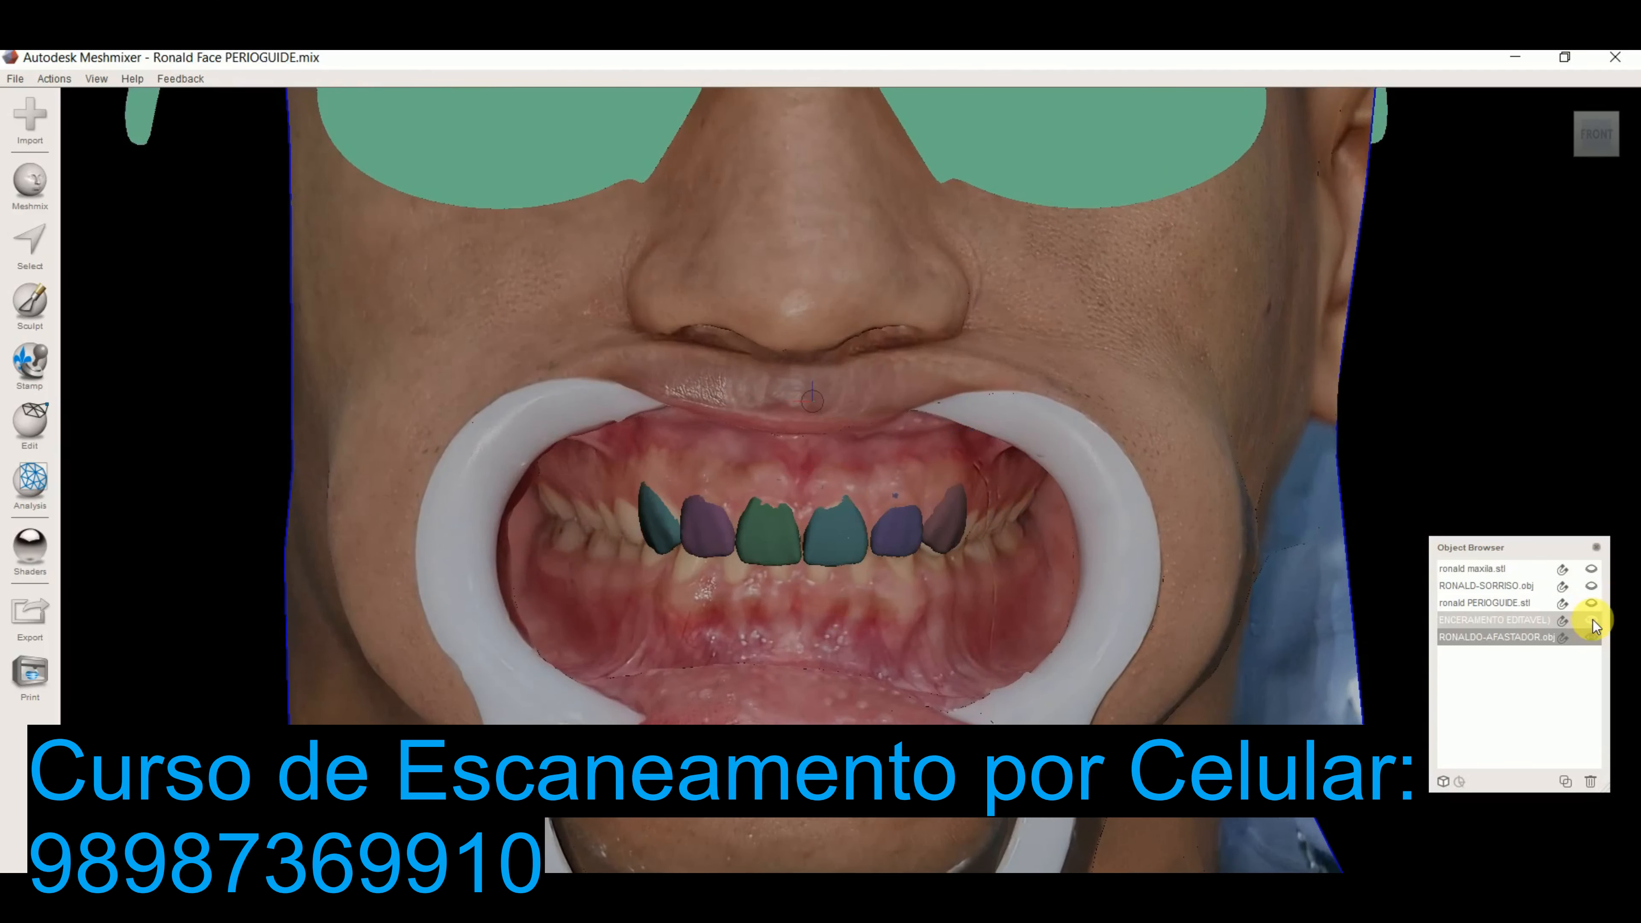
left_click(1593, 619)
left_click(1592, 602)
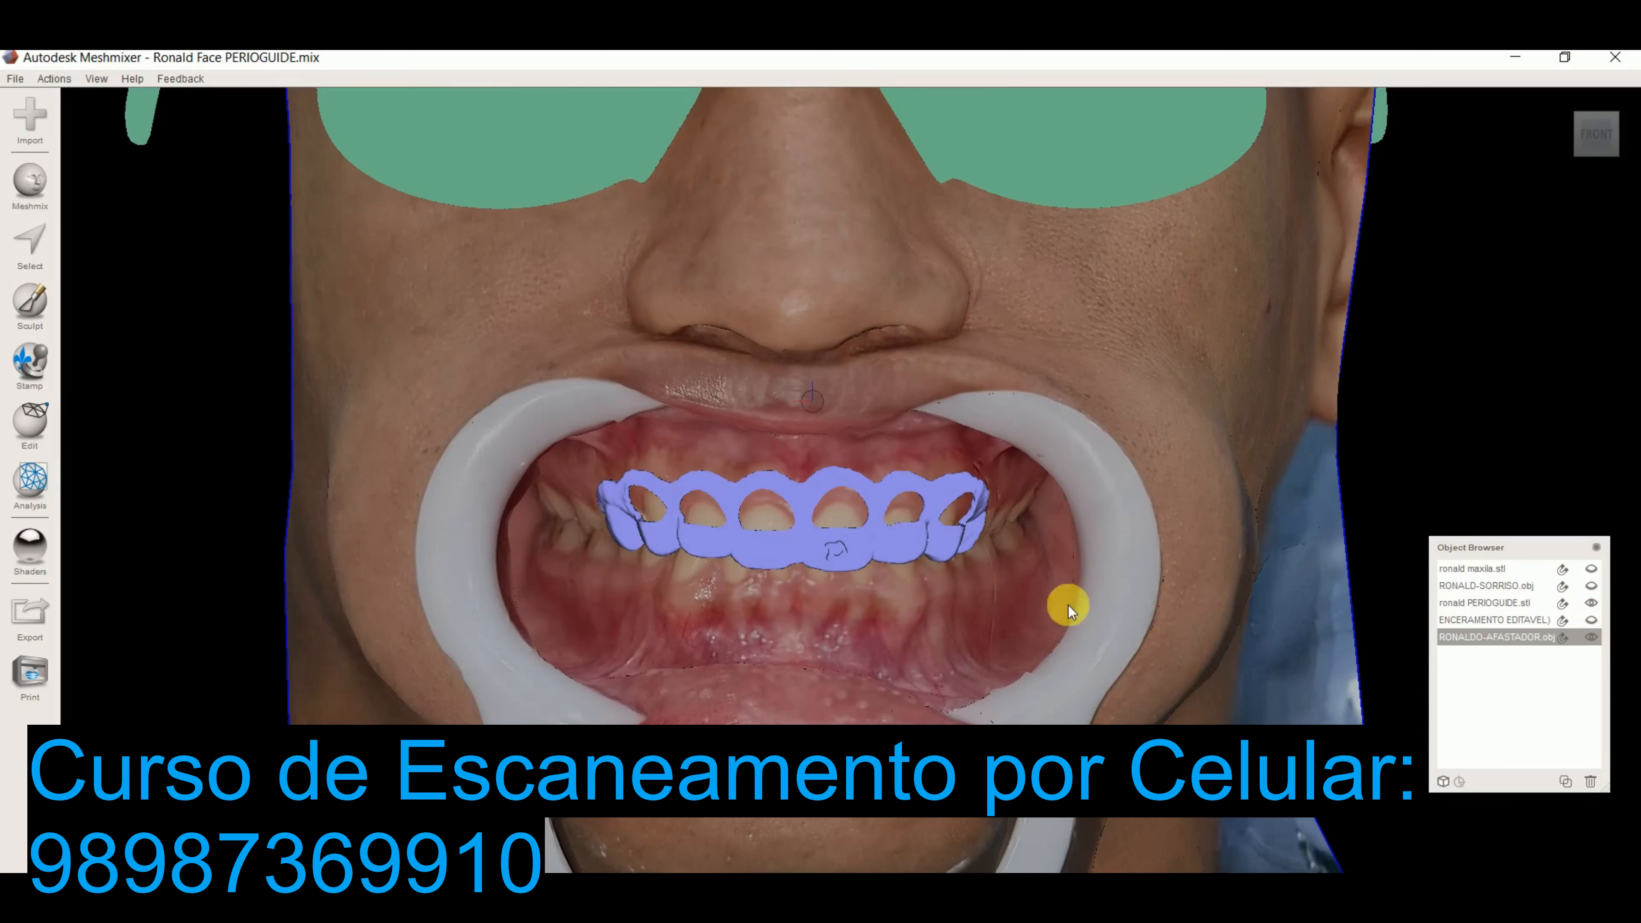
Measure the distance between the current gingival margin and the guide's window edge on several anterior teeth.
right_click_drag(1068, 606, 964, 670)
scroll(842, 611, "up", 3)
mouse_move(846, 623)
right_mouse_down()
mouse_move(935, 652)
mouse_move(863, 645)
right_mouse_up()
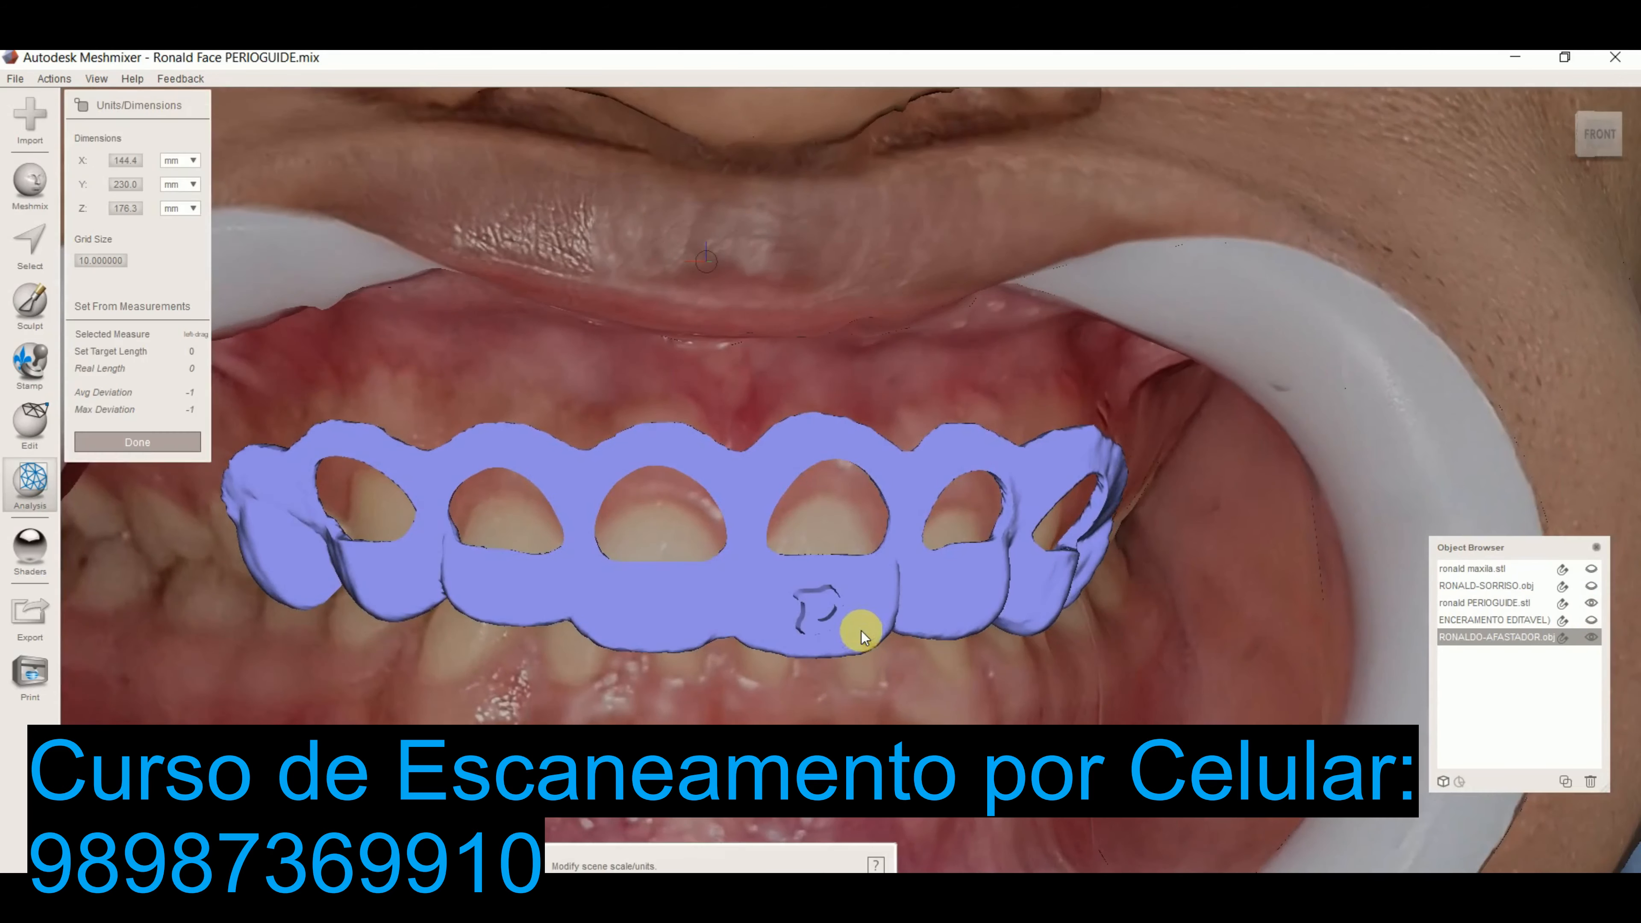
right_click_drag(862, 631, 832, 487)
left_click_drag(829, 459, 830, 497)
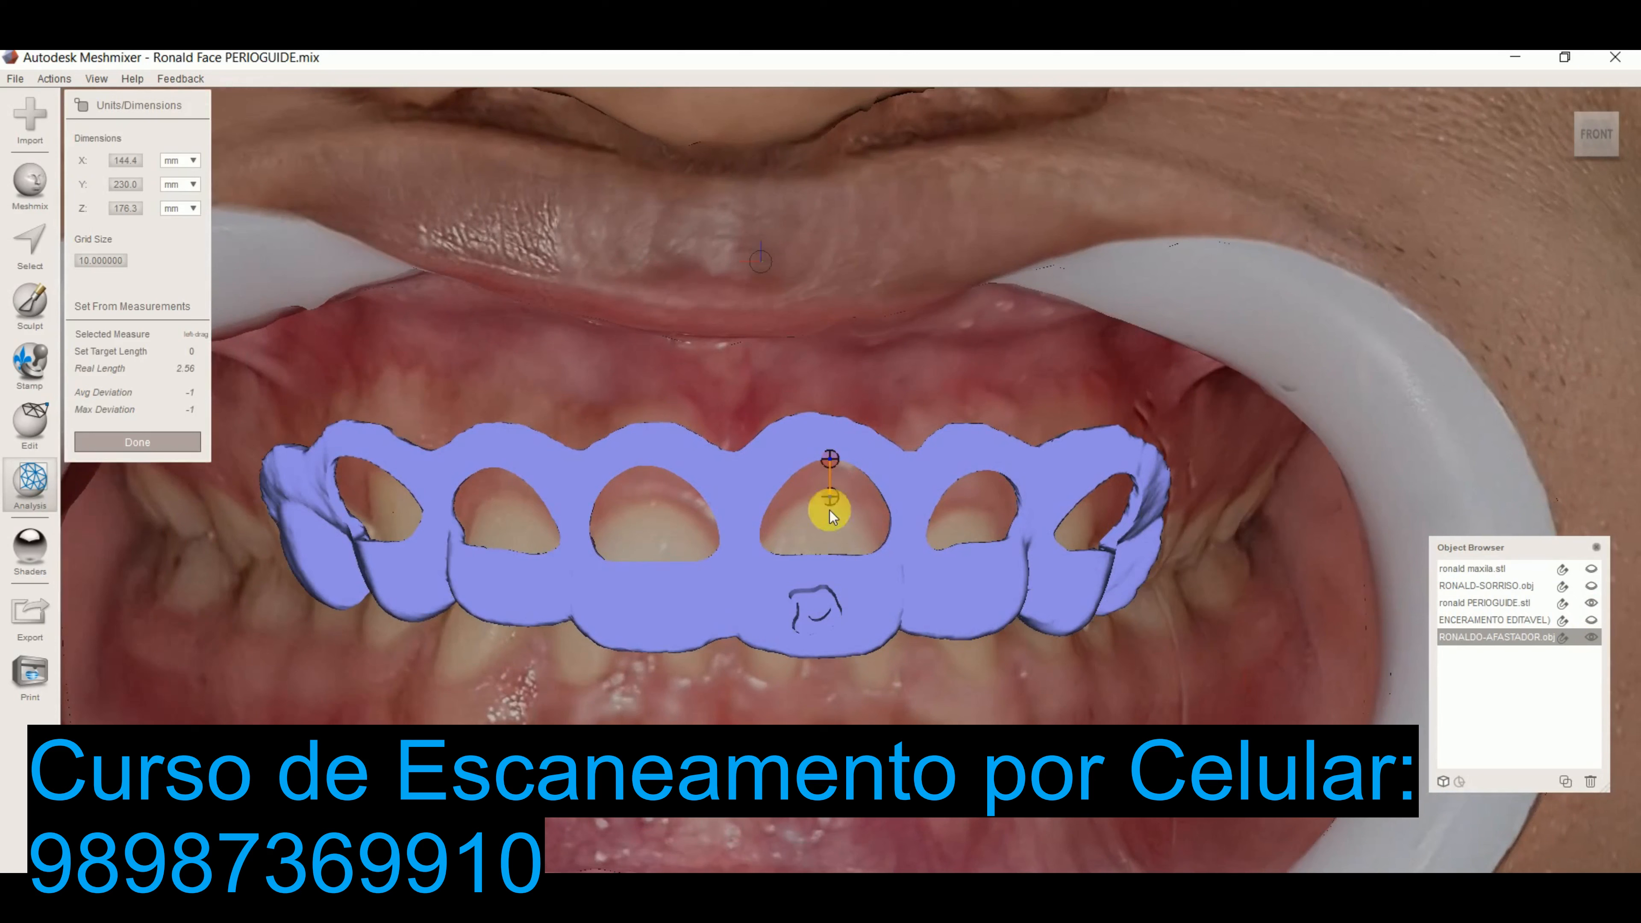
left_click_drag(641, 499, 642, 472)
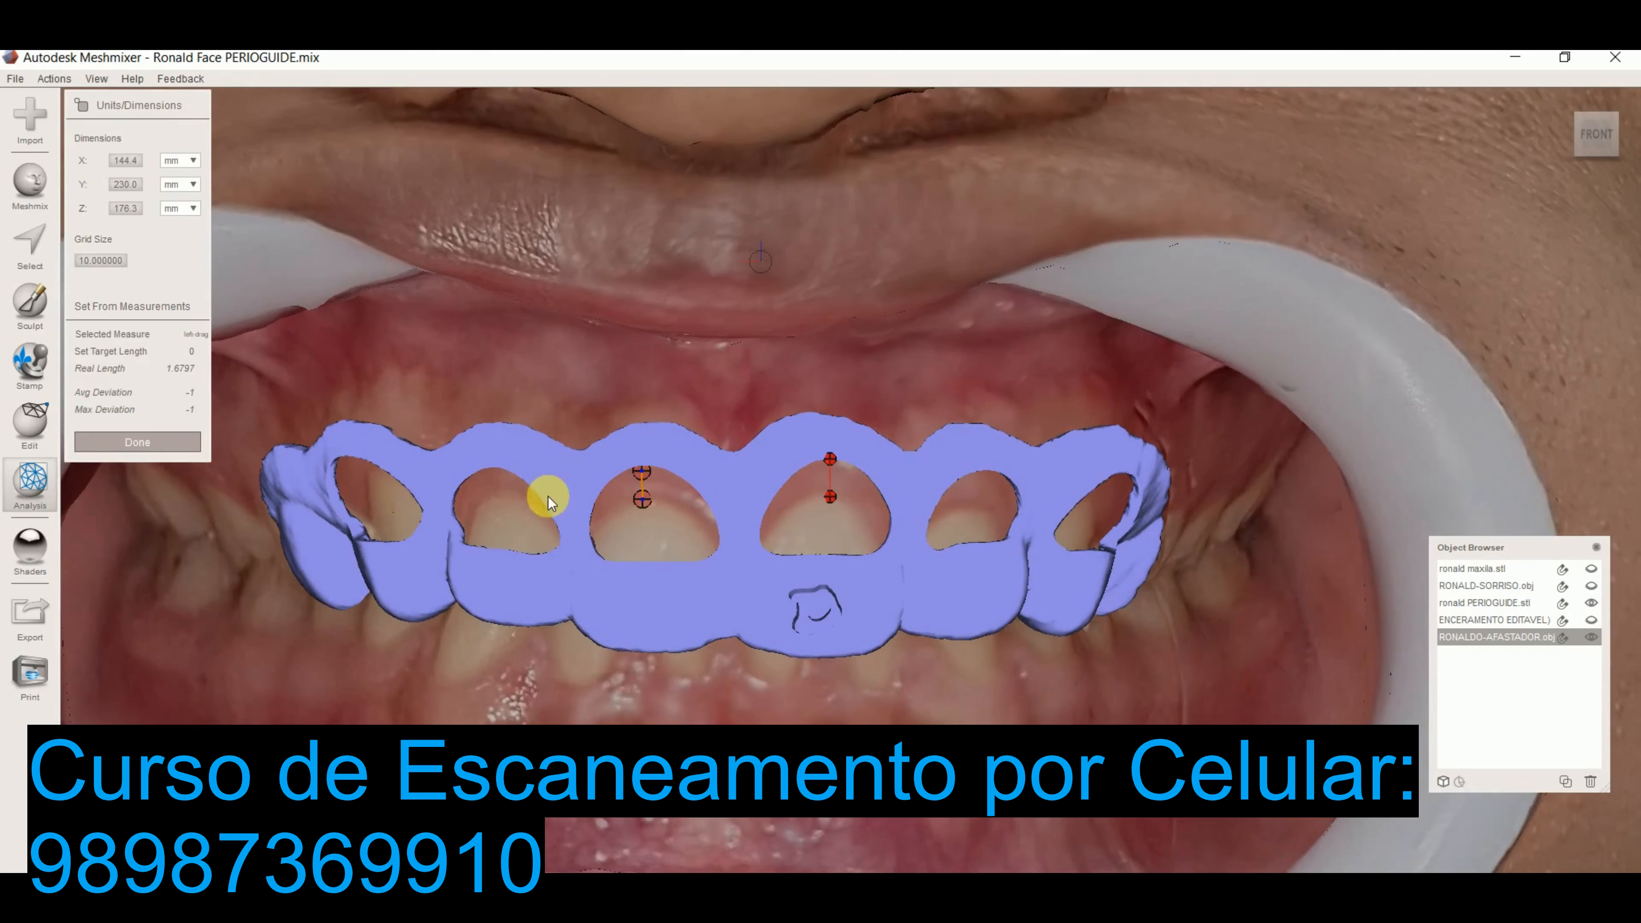
left_click_drag(500, 495, 498, 470)
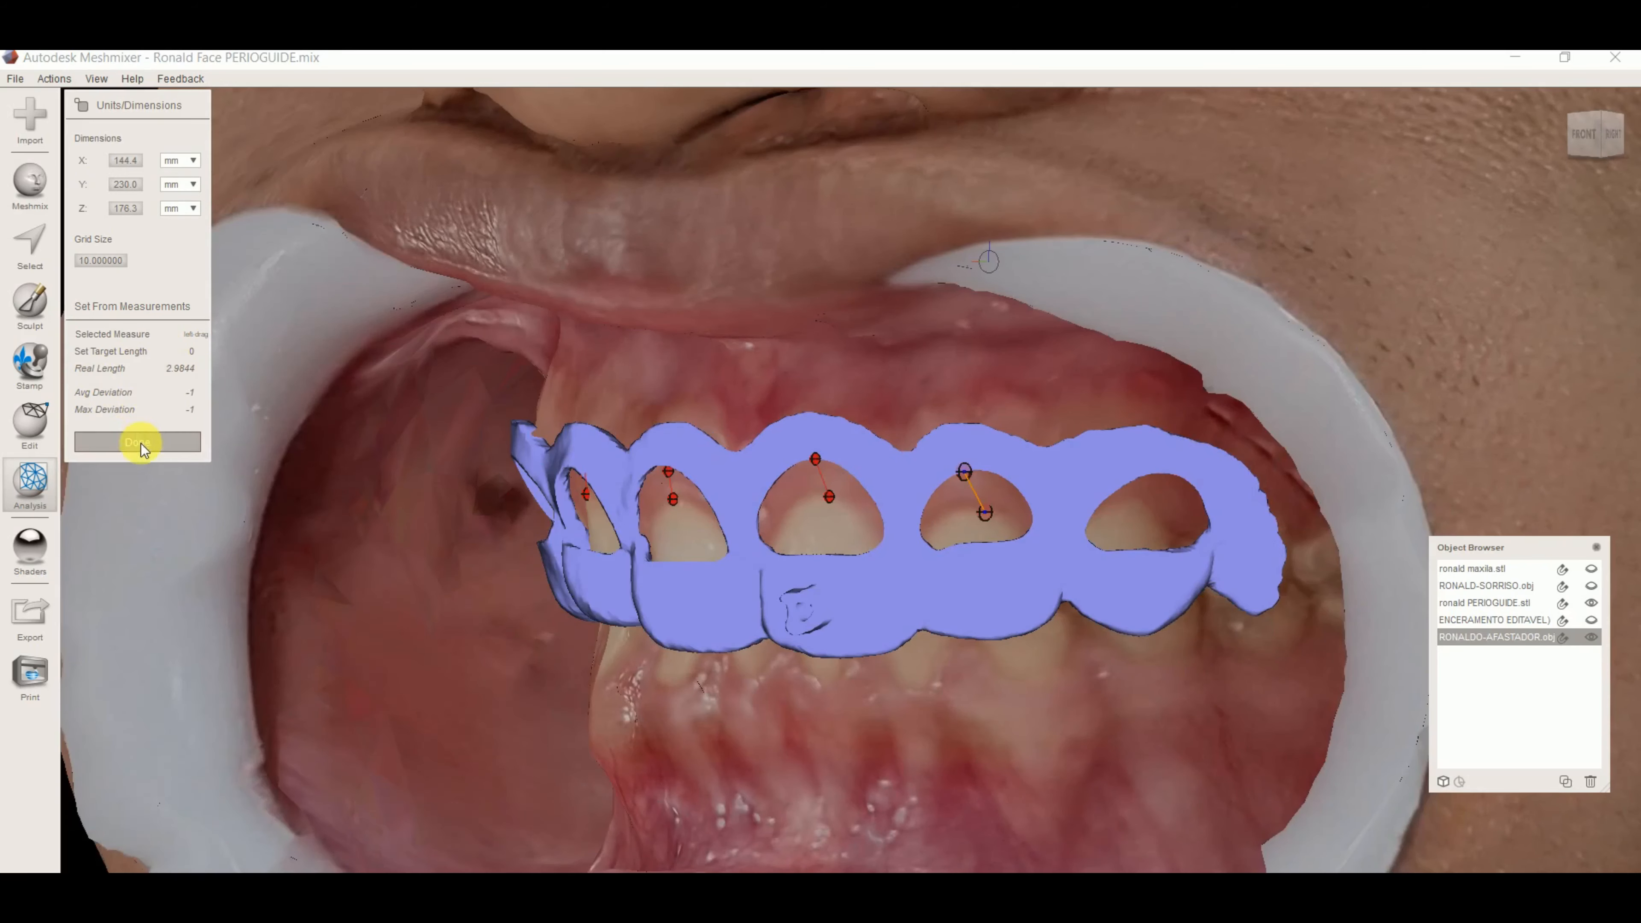
left_click(143, 445)
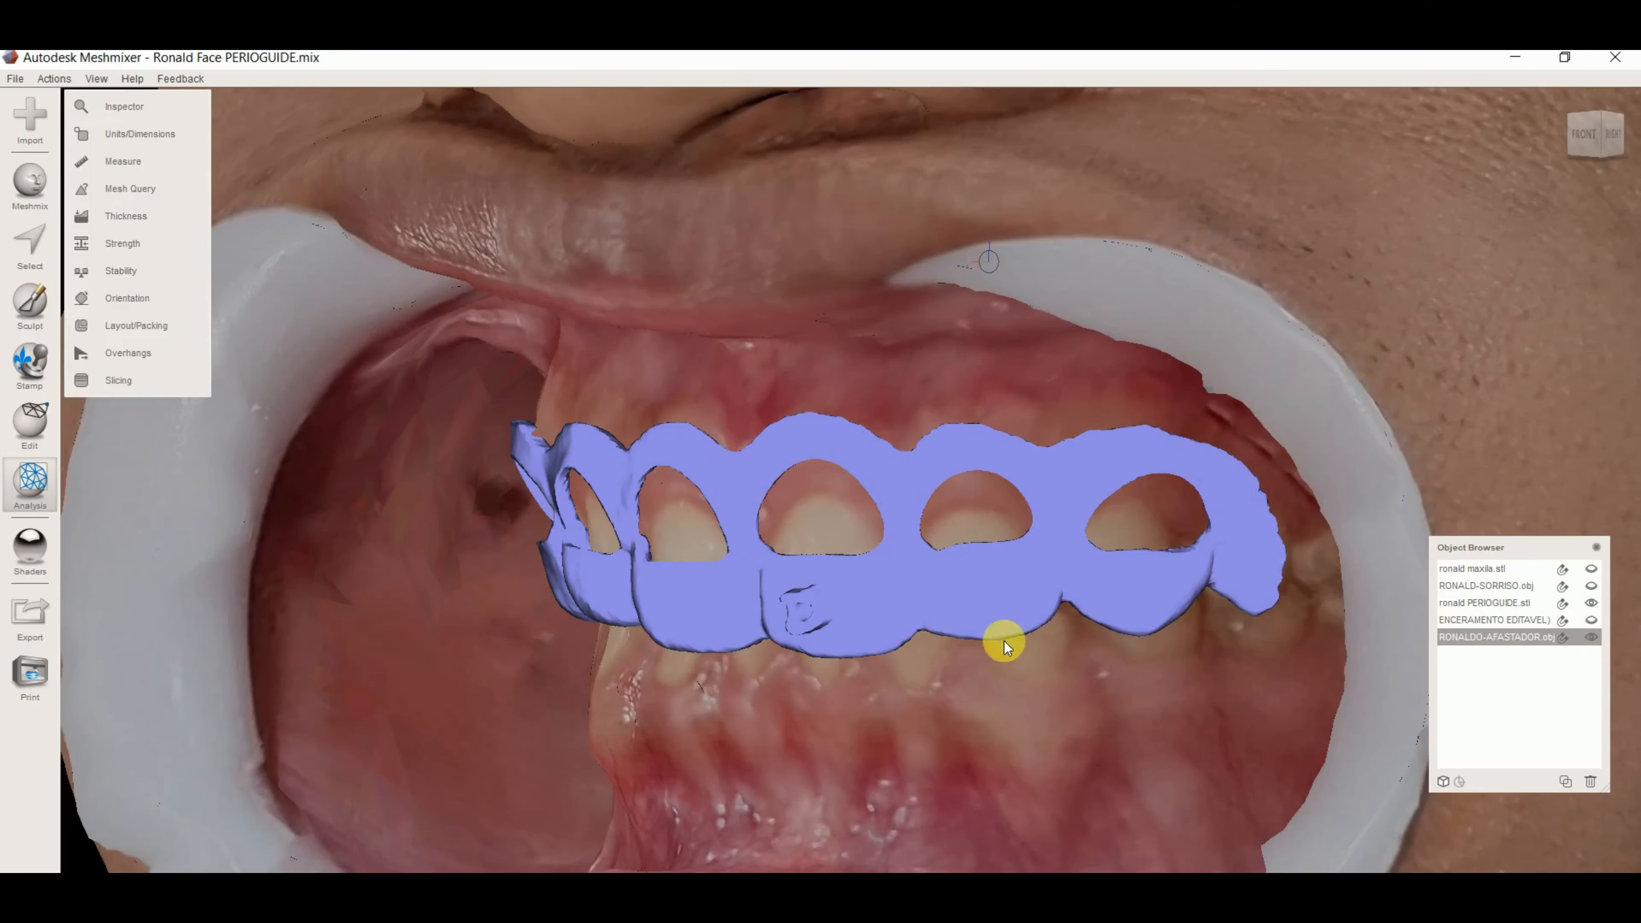
Replace the guide and retractor scan with the maxilla mesh and the smile scan.
right_click_drag(1004, 641, 1298, 622)
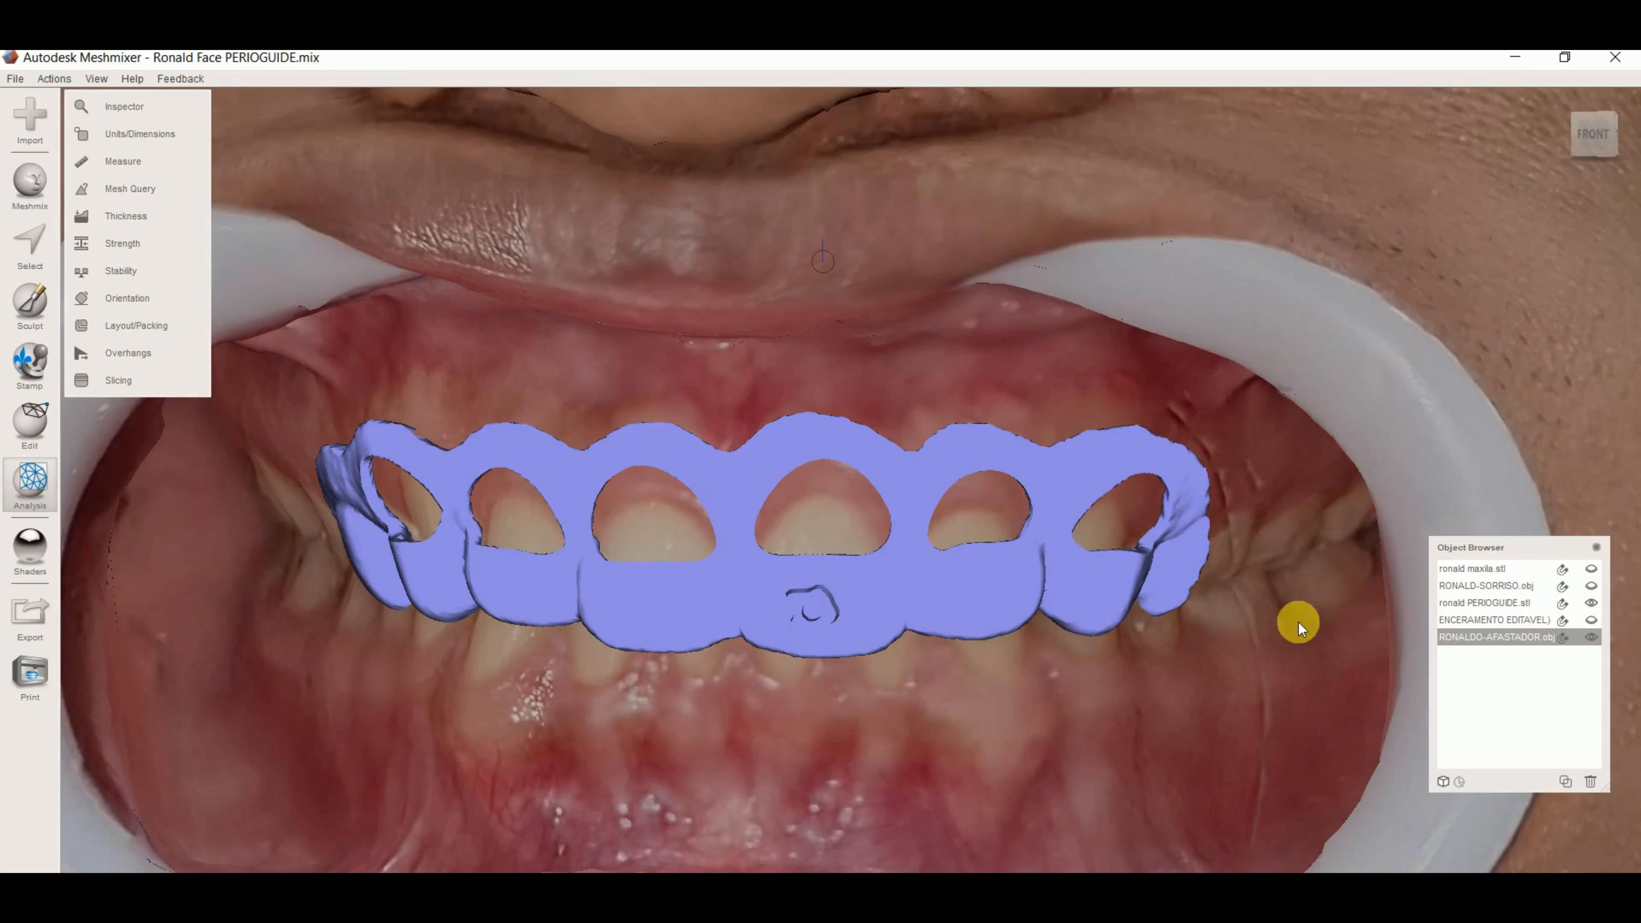
left_click(1592, 568)
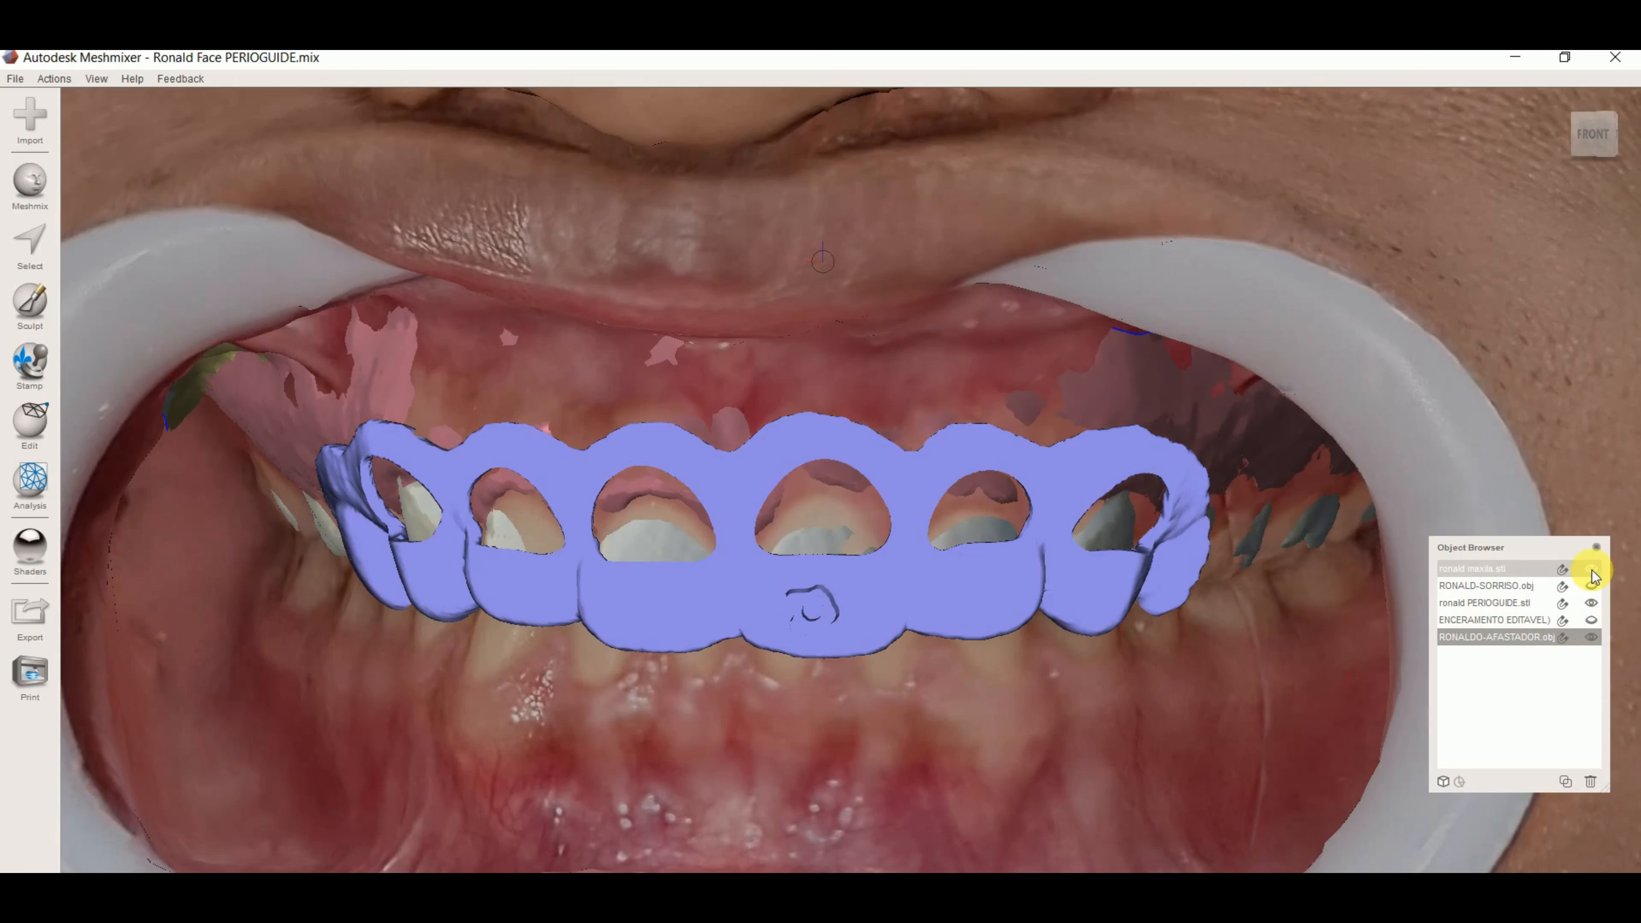
left_click(1592, 602)
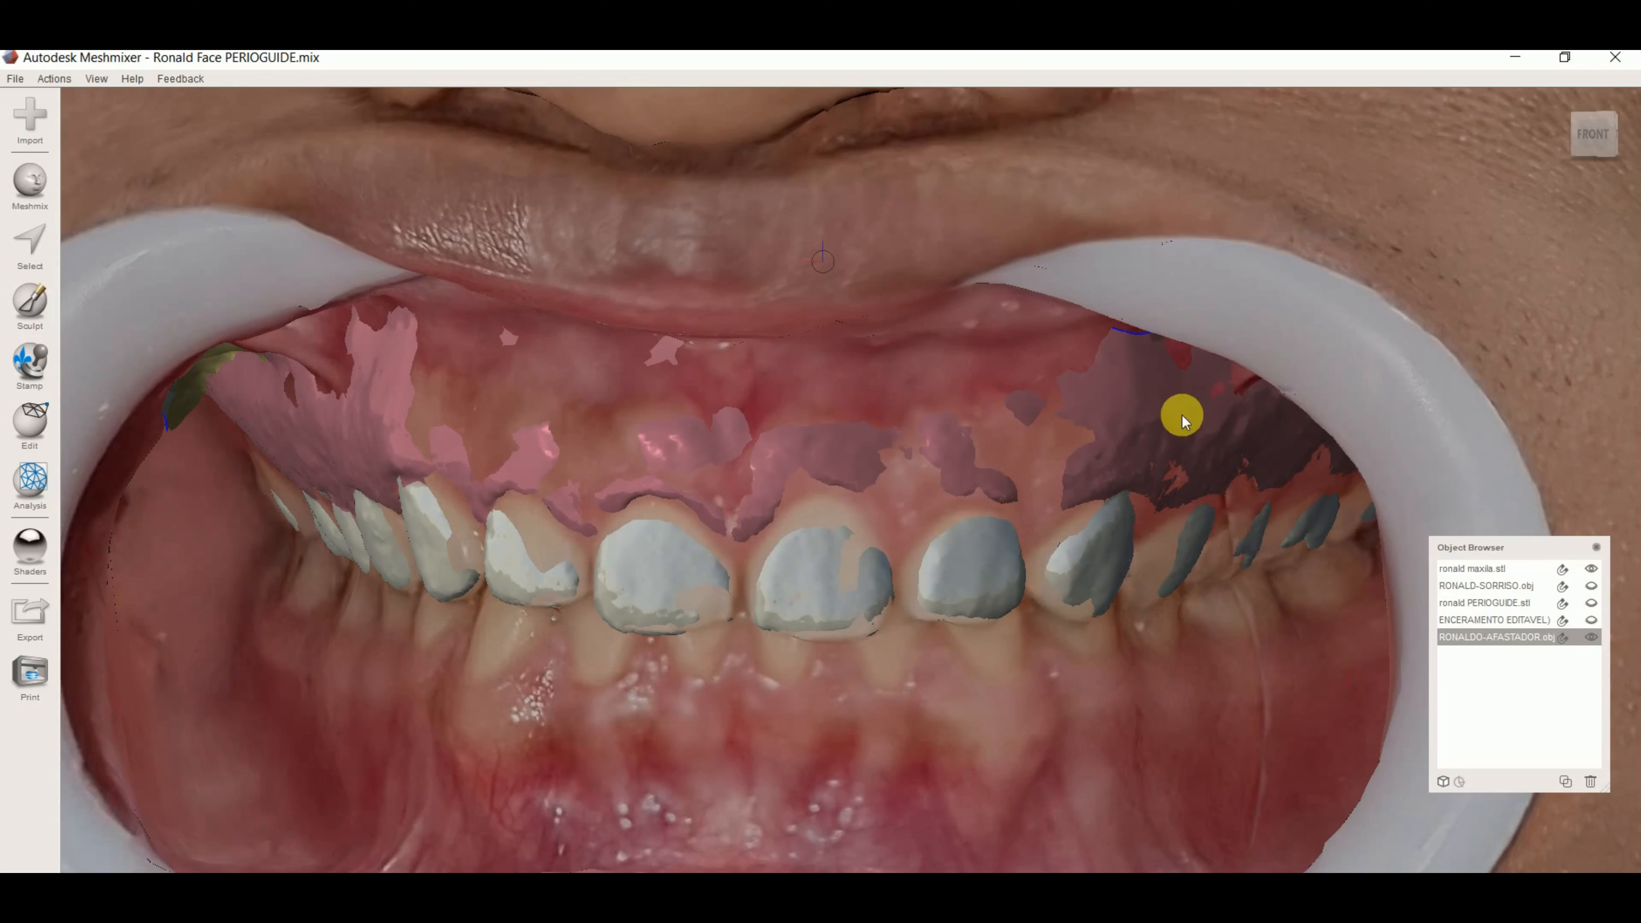
left_click(1592, 637)
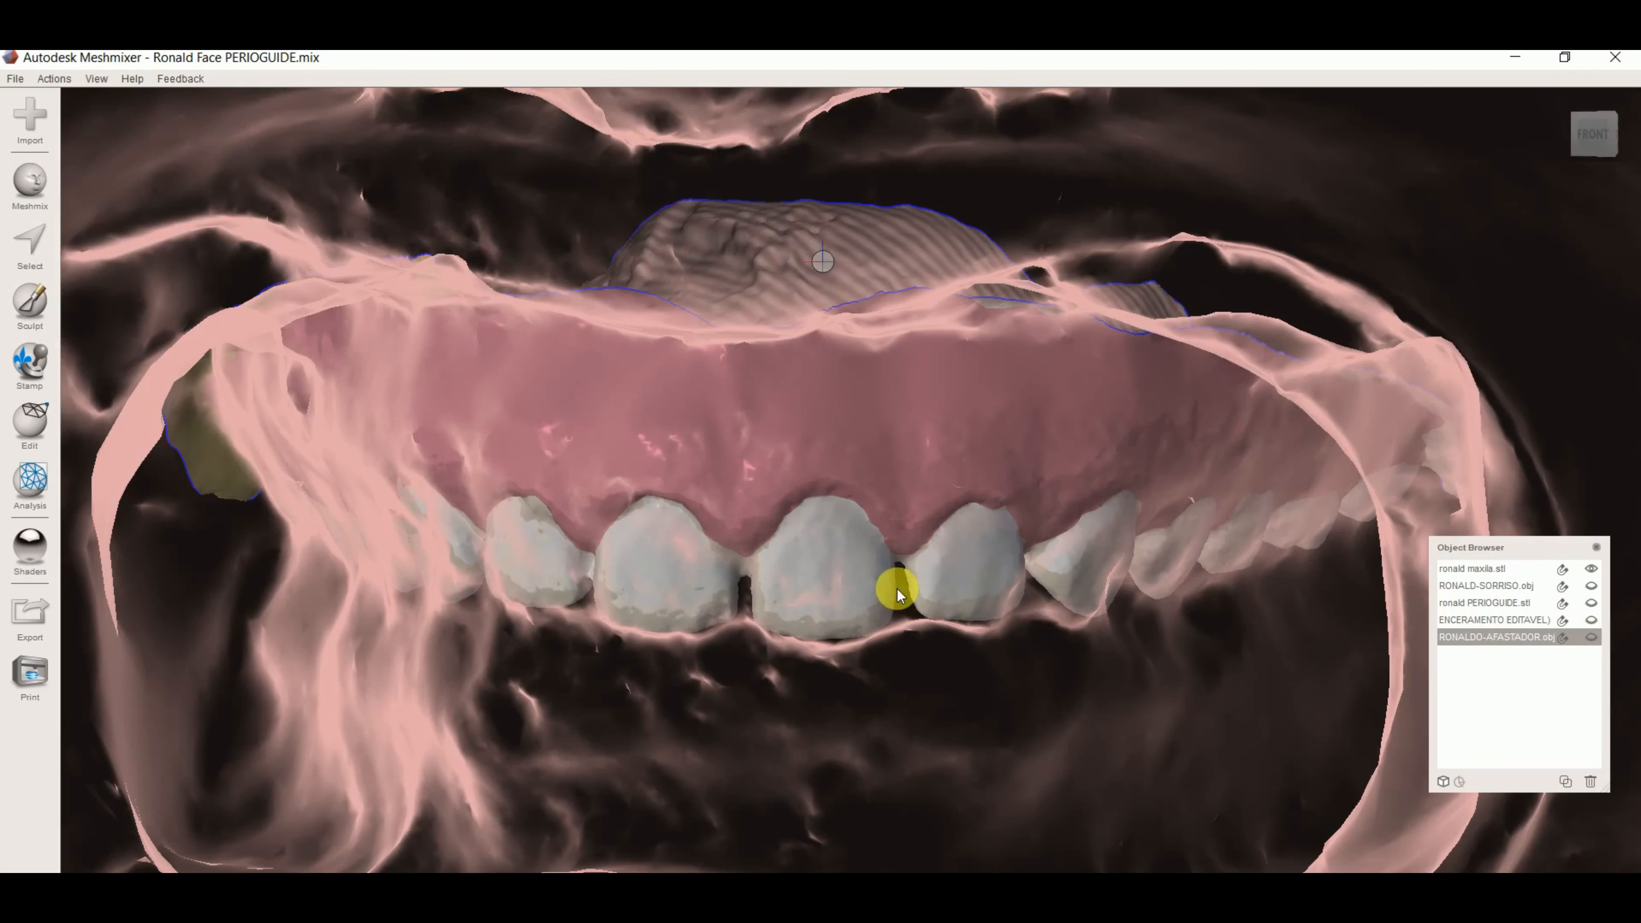
right_click_drag(876, 587, 1022, 566)
left_click(1594, 585)
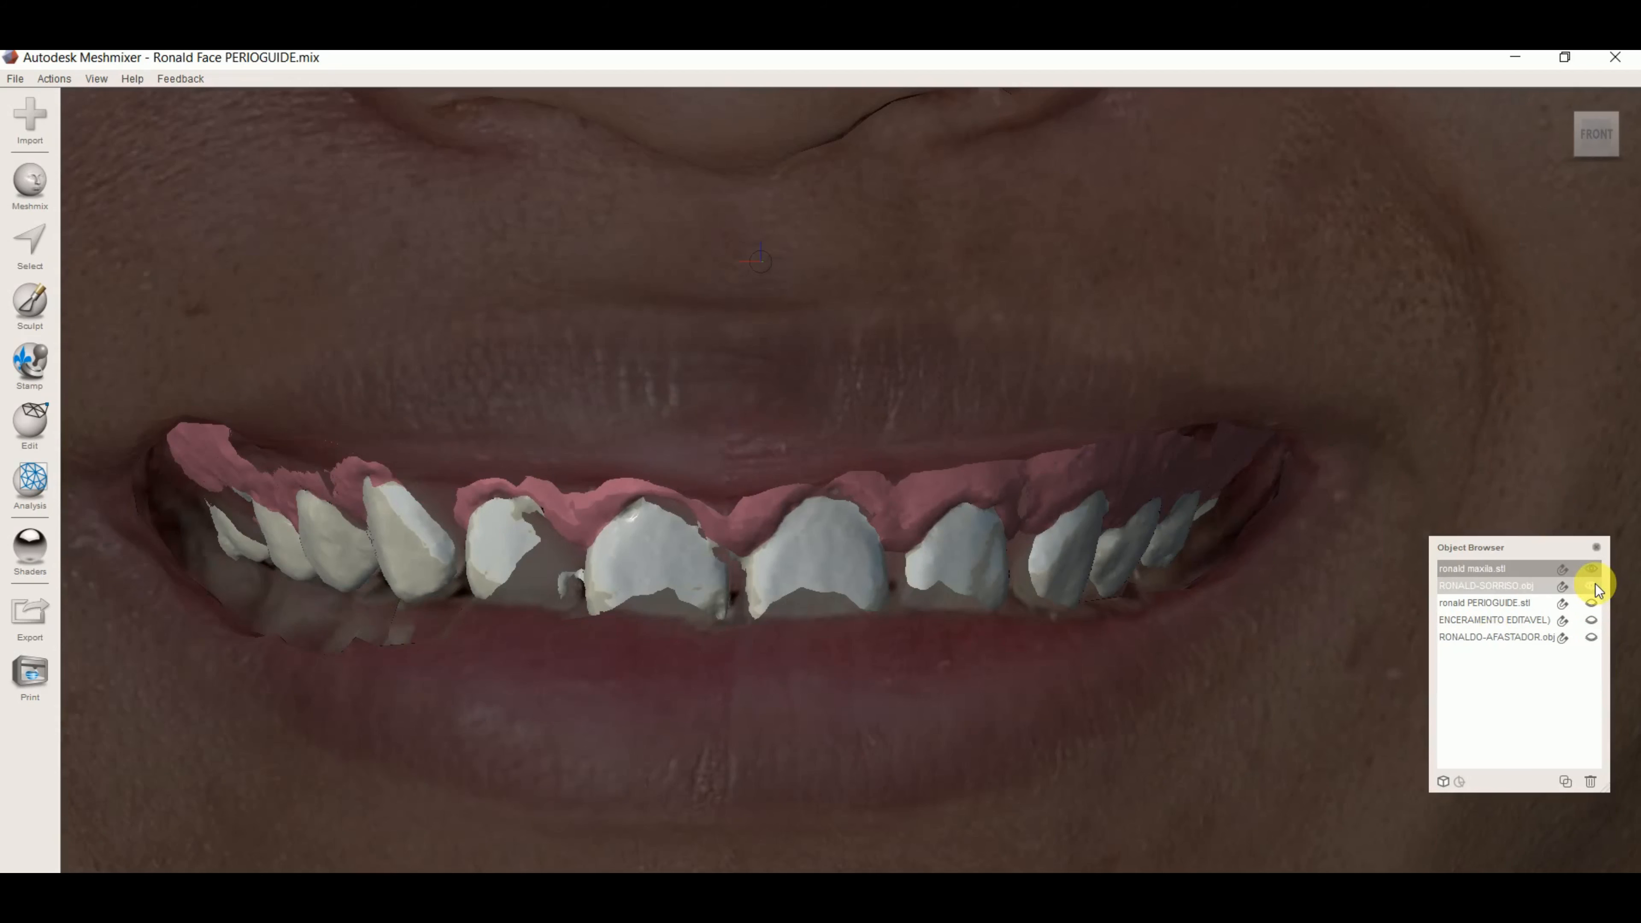
left_click(1591, 585, "shift")
Compare the smile scan with and without the maxilla mesh by toggling the maxilla's visibility.
left_click(29, 482)
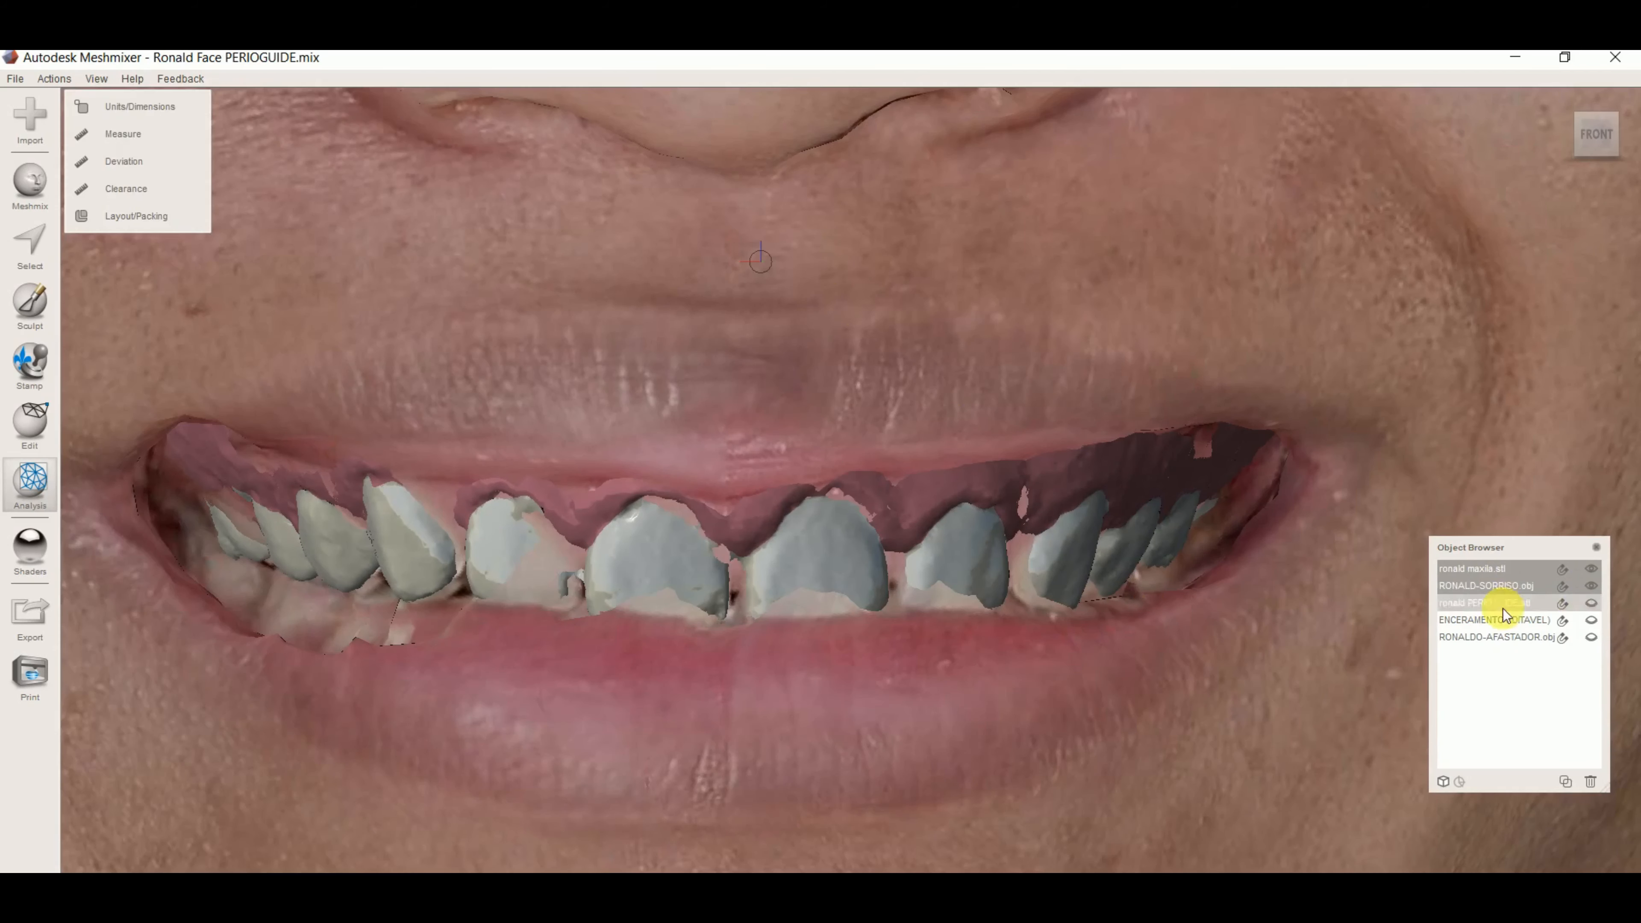
left_click(1594, 570)
left_click(1594, 570)
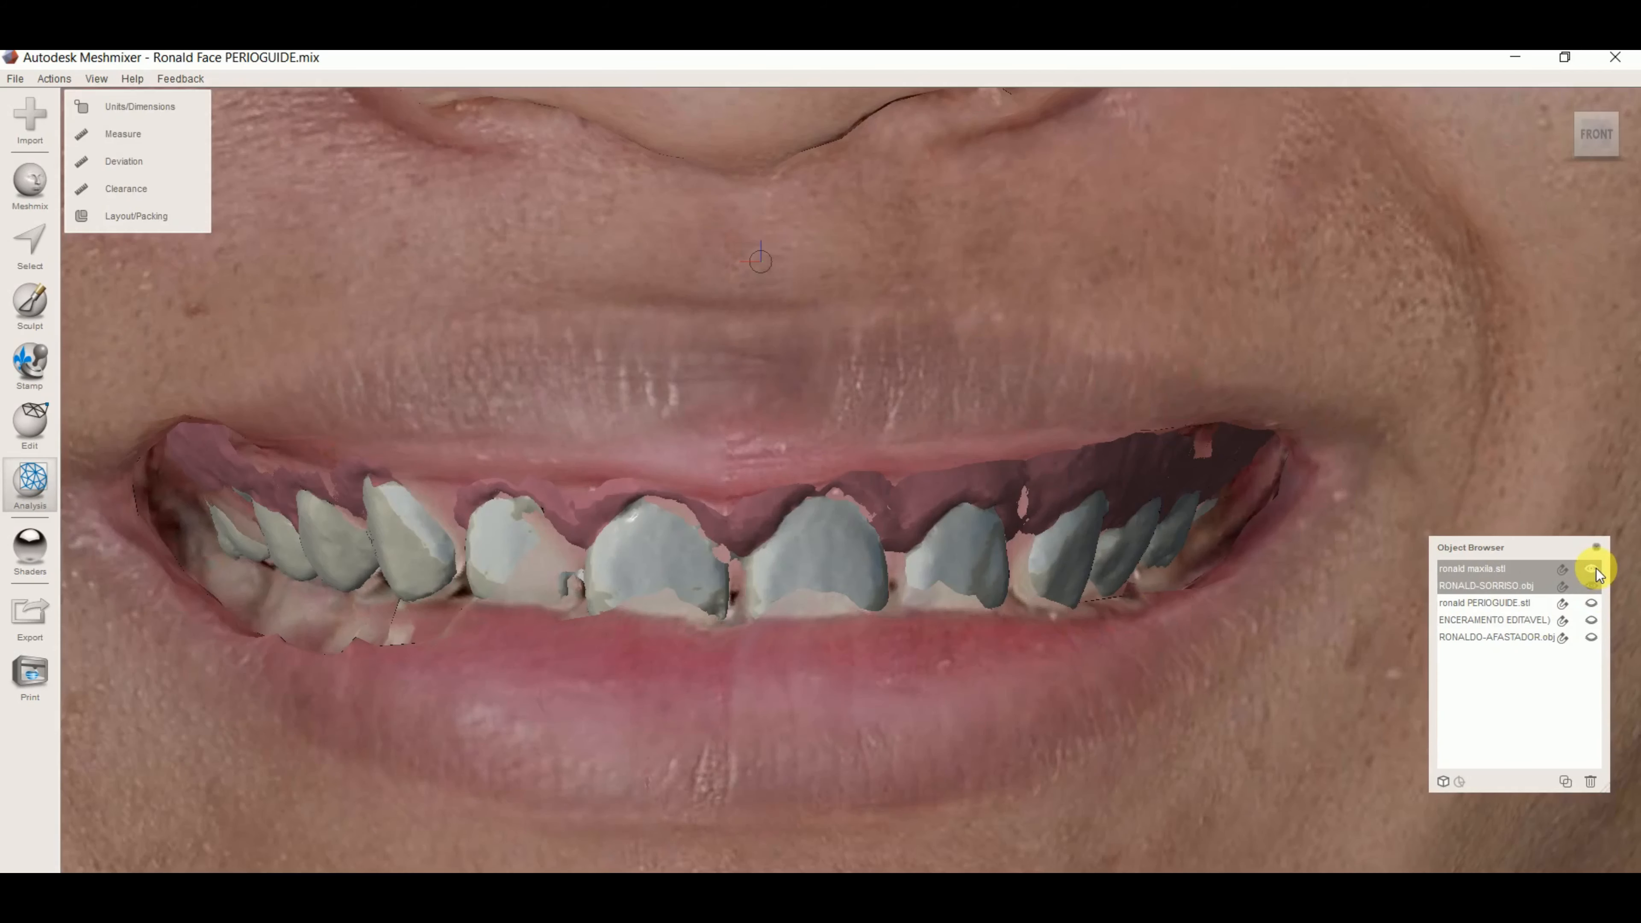
left_click(1596, 569)
left_click(1595, 570)
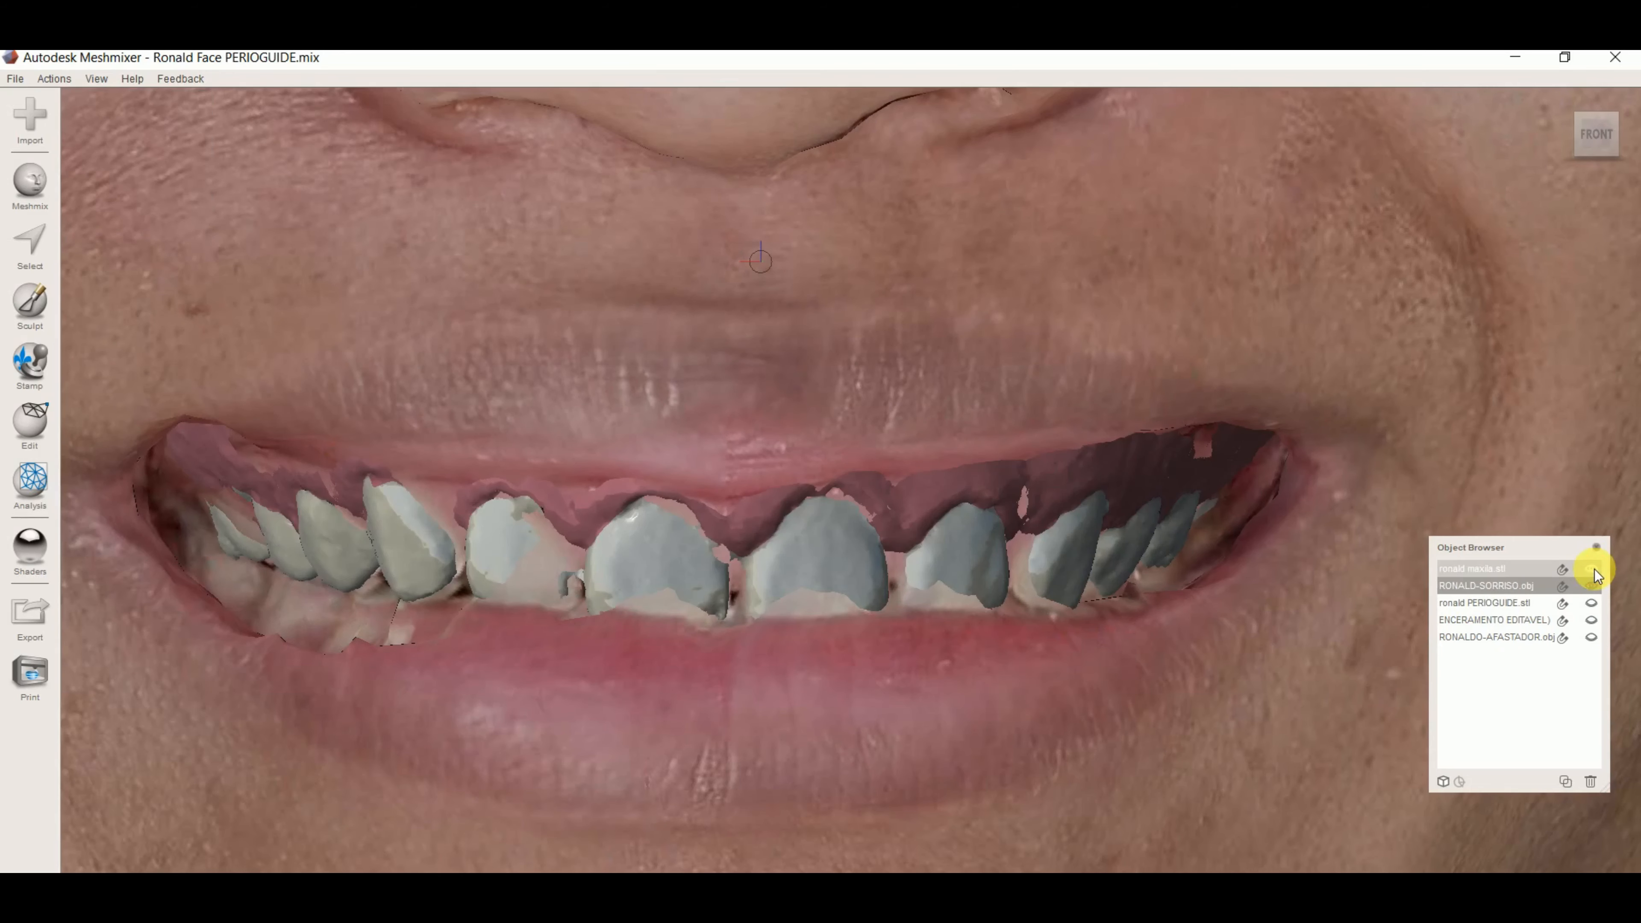
left_click(1595, 570)
Hide the smile scan and display the PERIOGUIDE mesh seated on the maxilla mesh, seen from the front.
left_click(1592, 587)
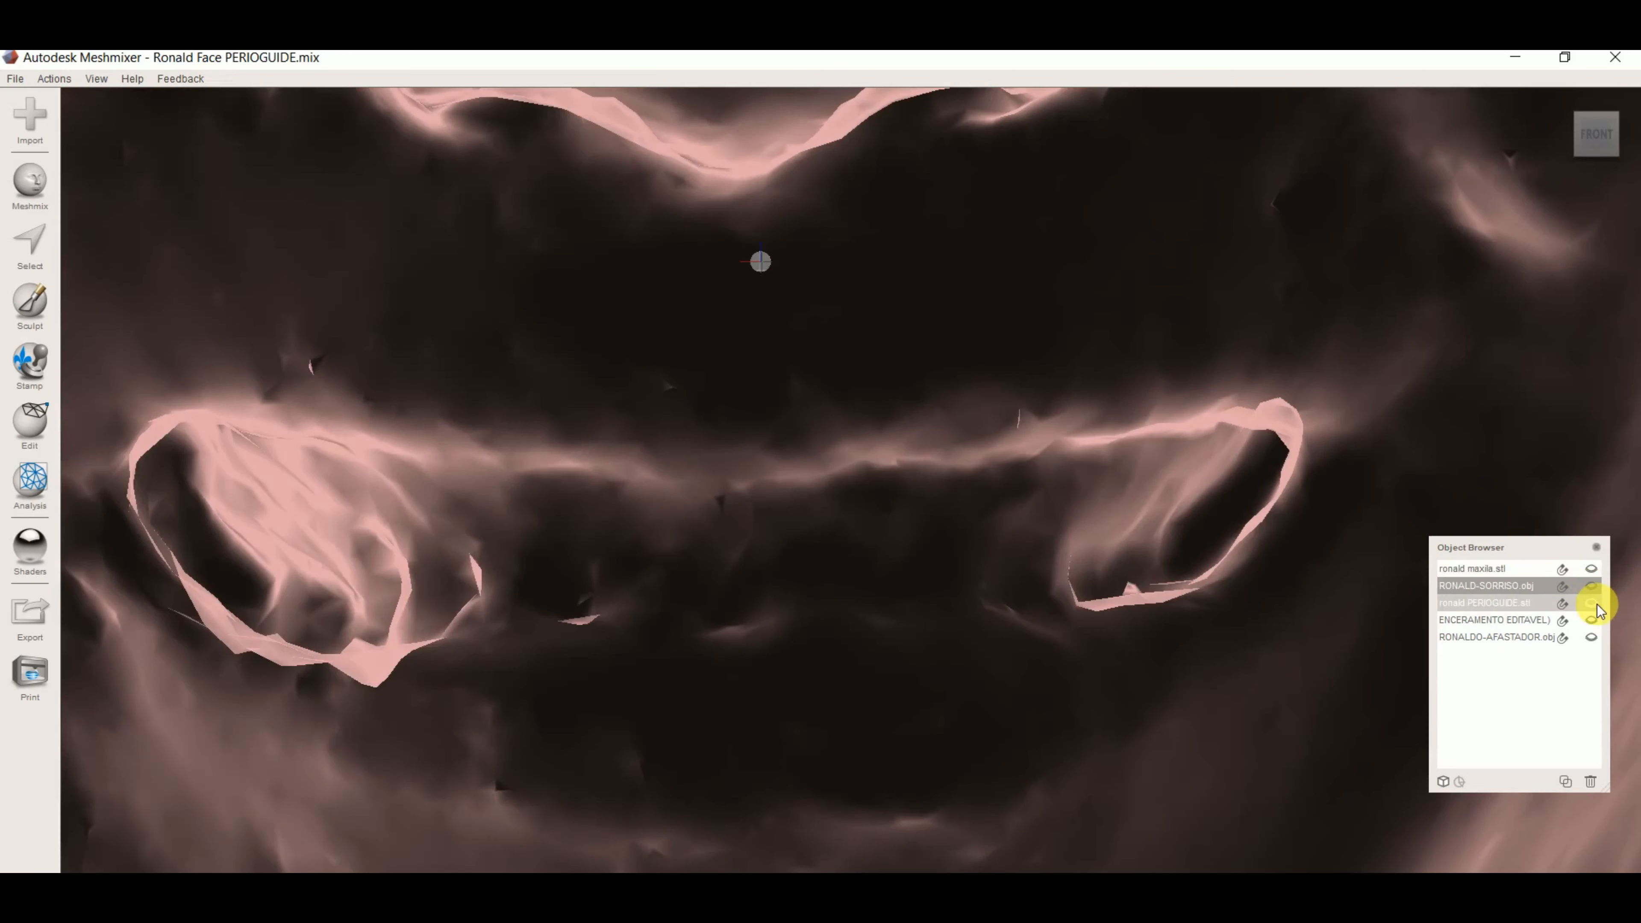
left_click(1596, 605)
left_click(1593, 569)
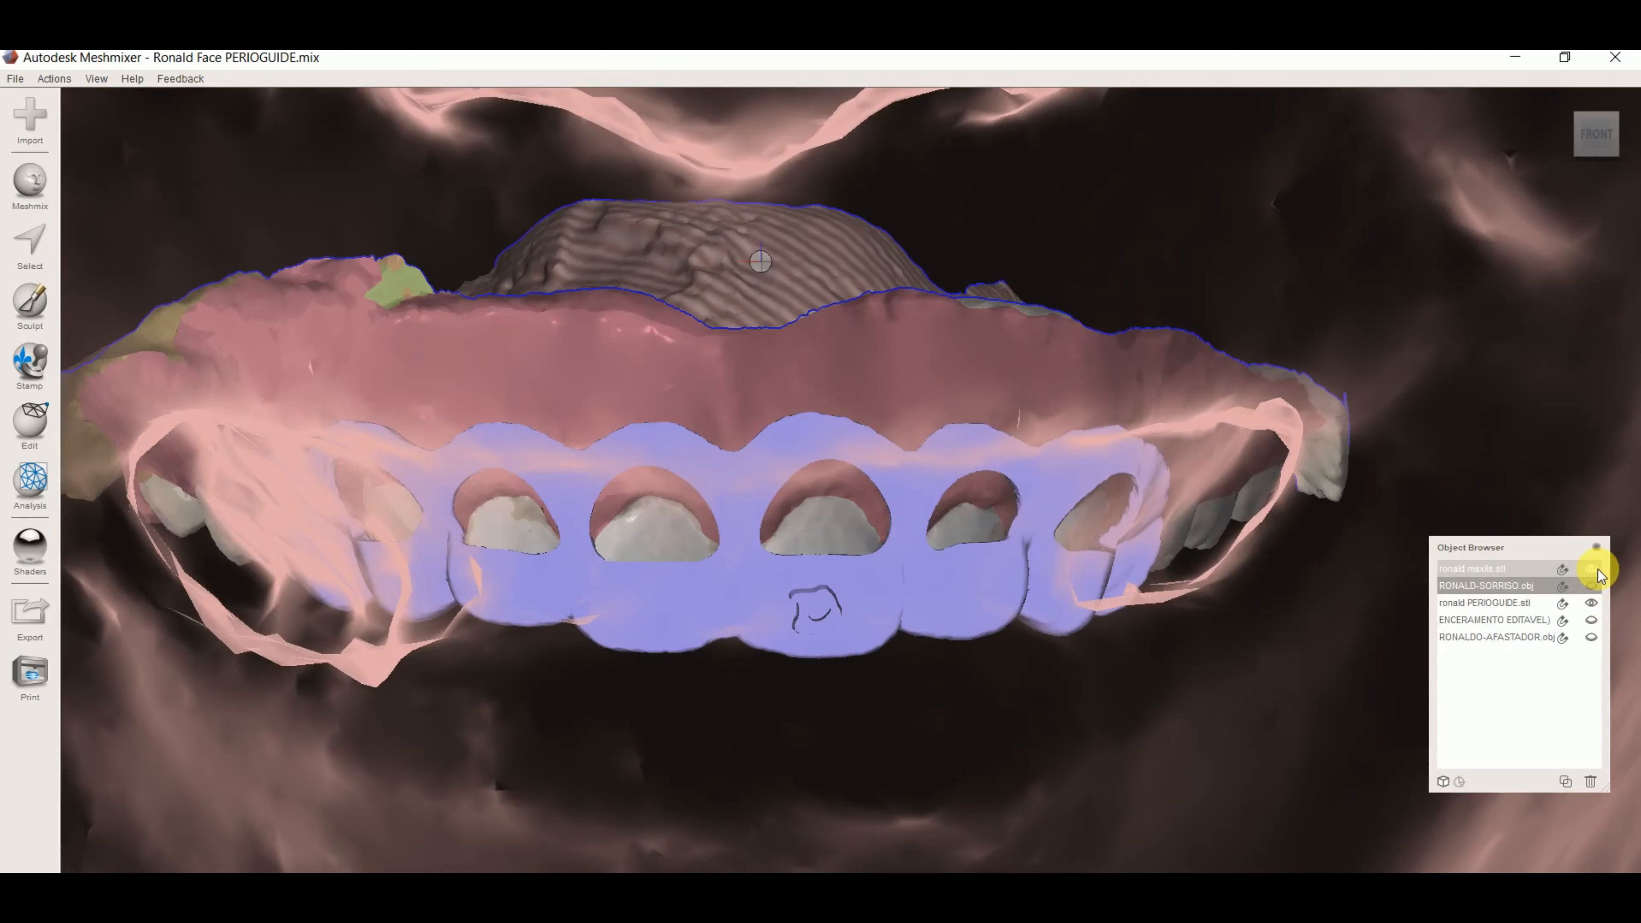
left_click(713, 516)
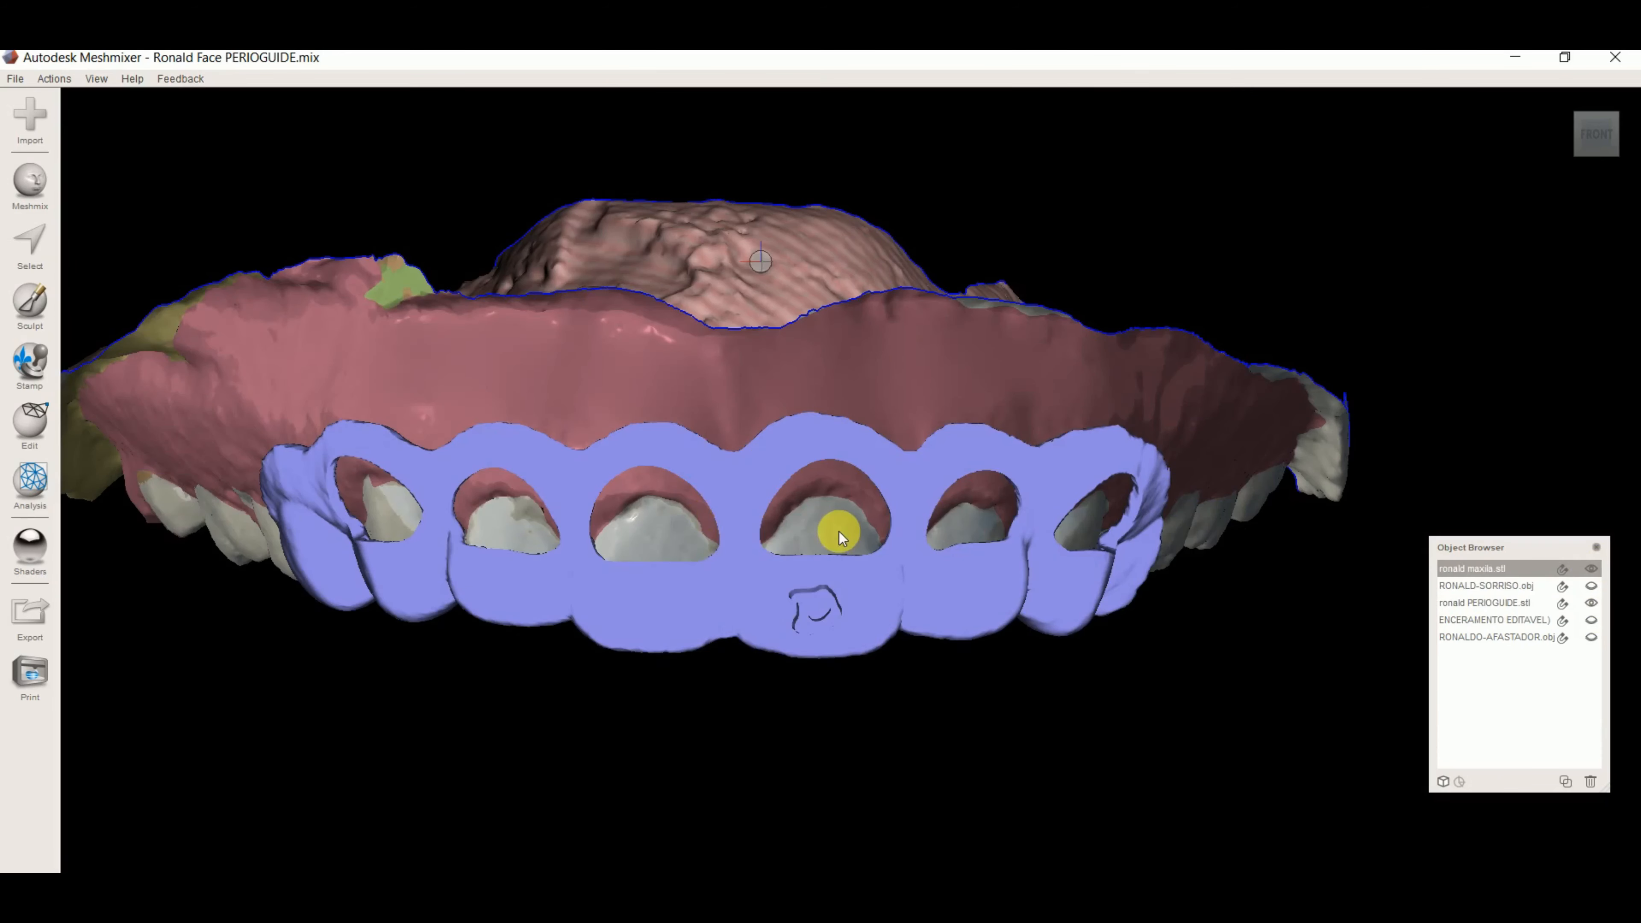
right_click_drag(837, 534, 936, 574)
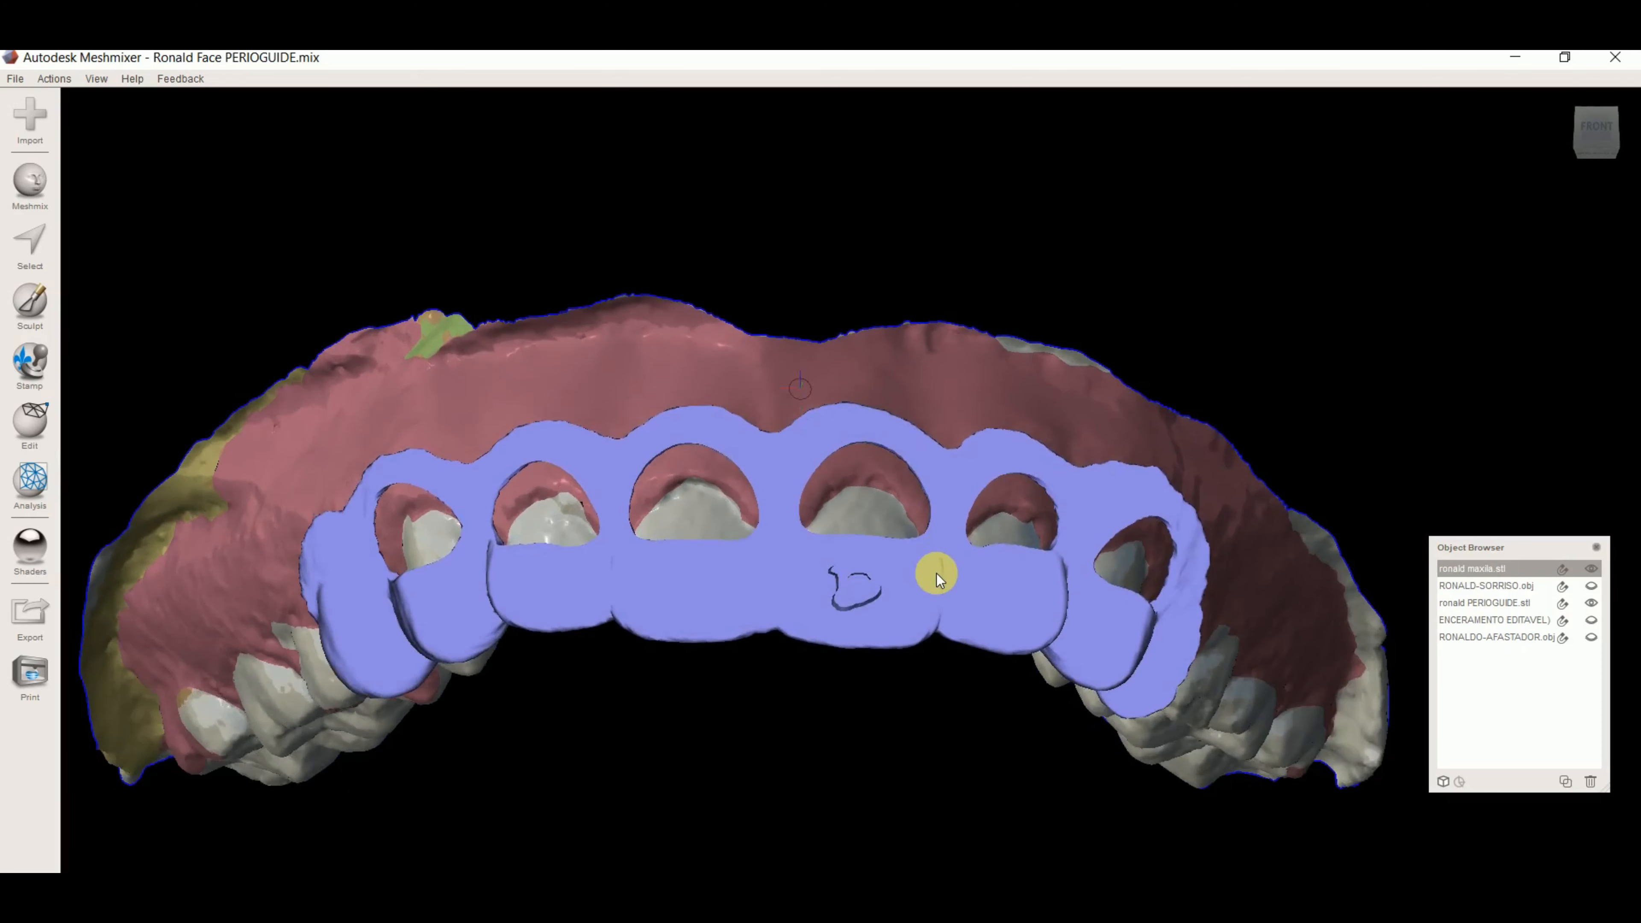
Switch to the smile design presentation in PowerPoint and examine its face photo slides.
key("Down")
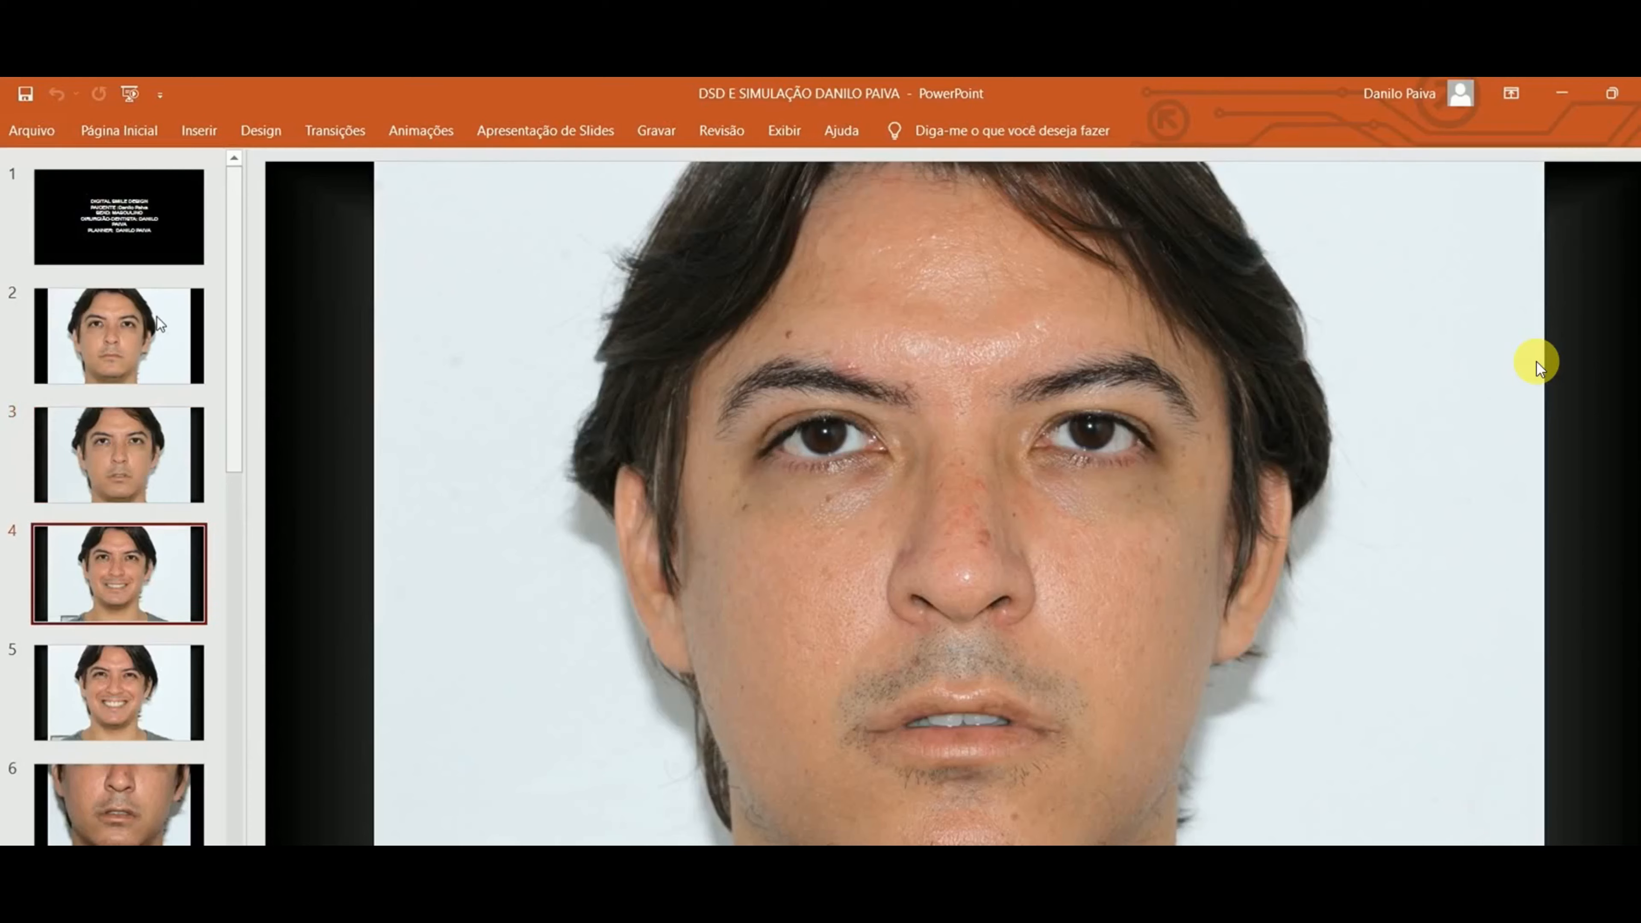
key("Down")
key("Down")
key("Down")
key("Up")
key("Up")
key("Up")
key("Up")
key("Up")
key("Up")
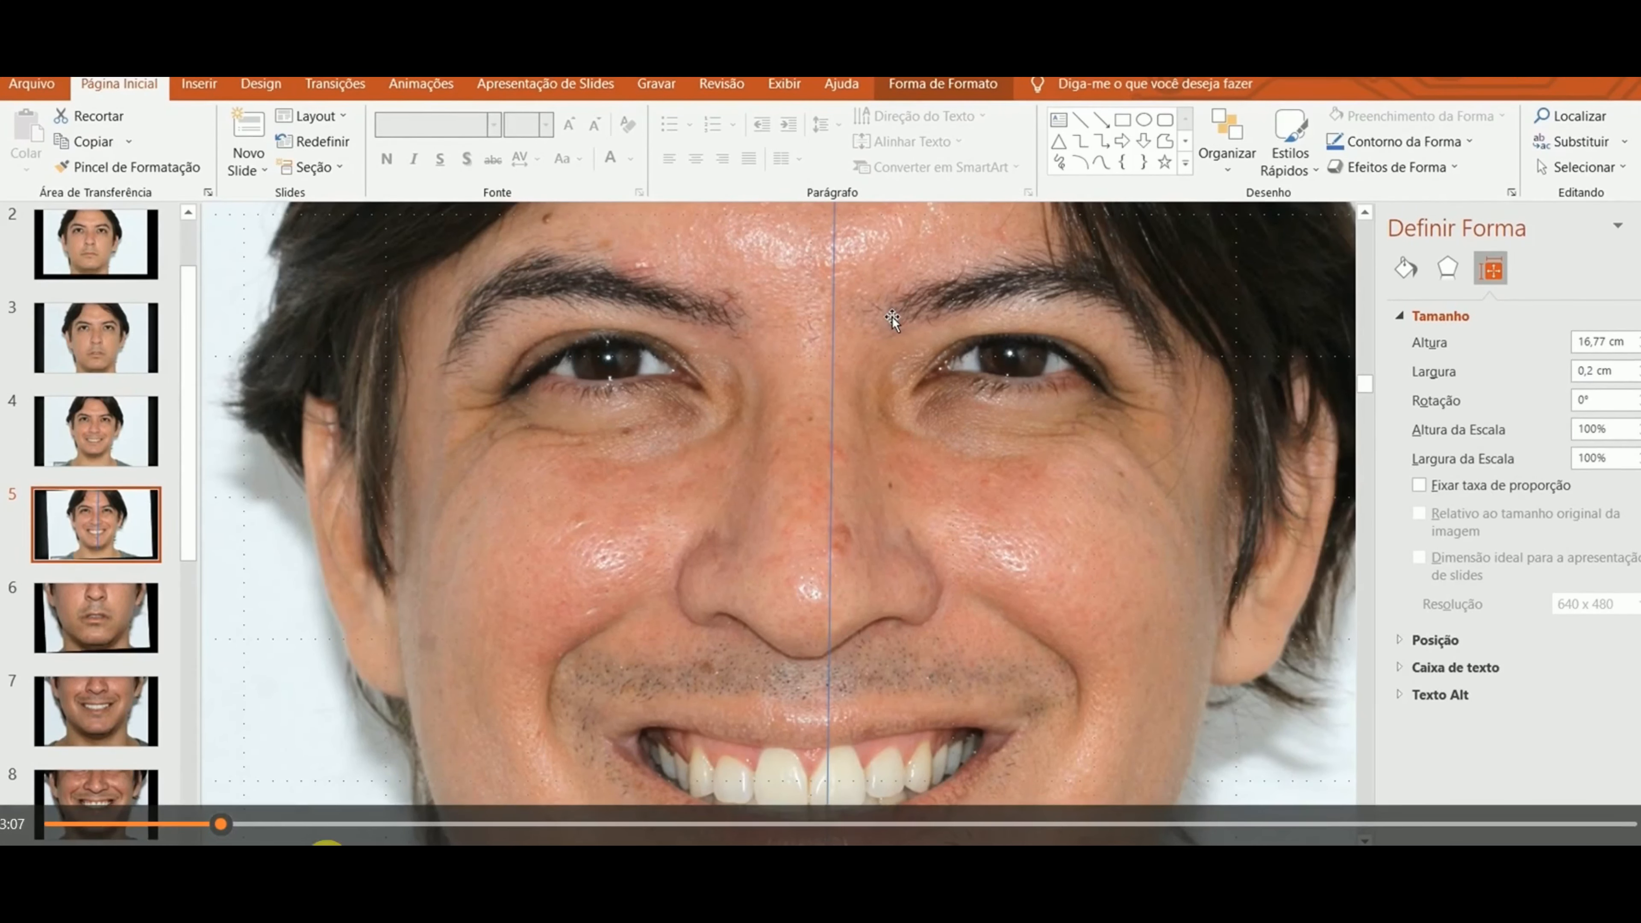
mouse_move(226, 823)
left_mouse_down()
mouse_move(1539, 825)
mouse_move(1462, 825)
left_mouse_up()
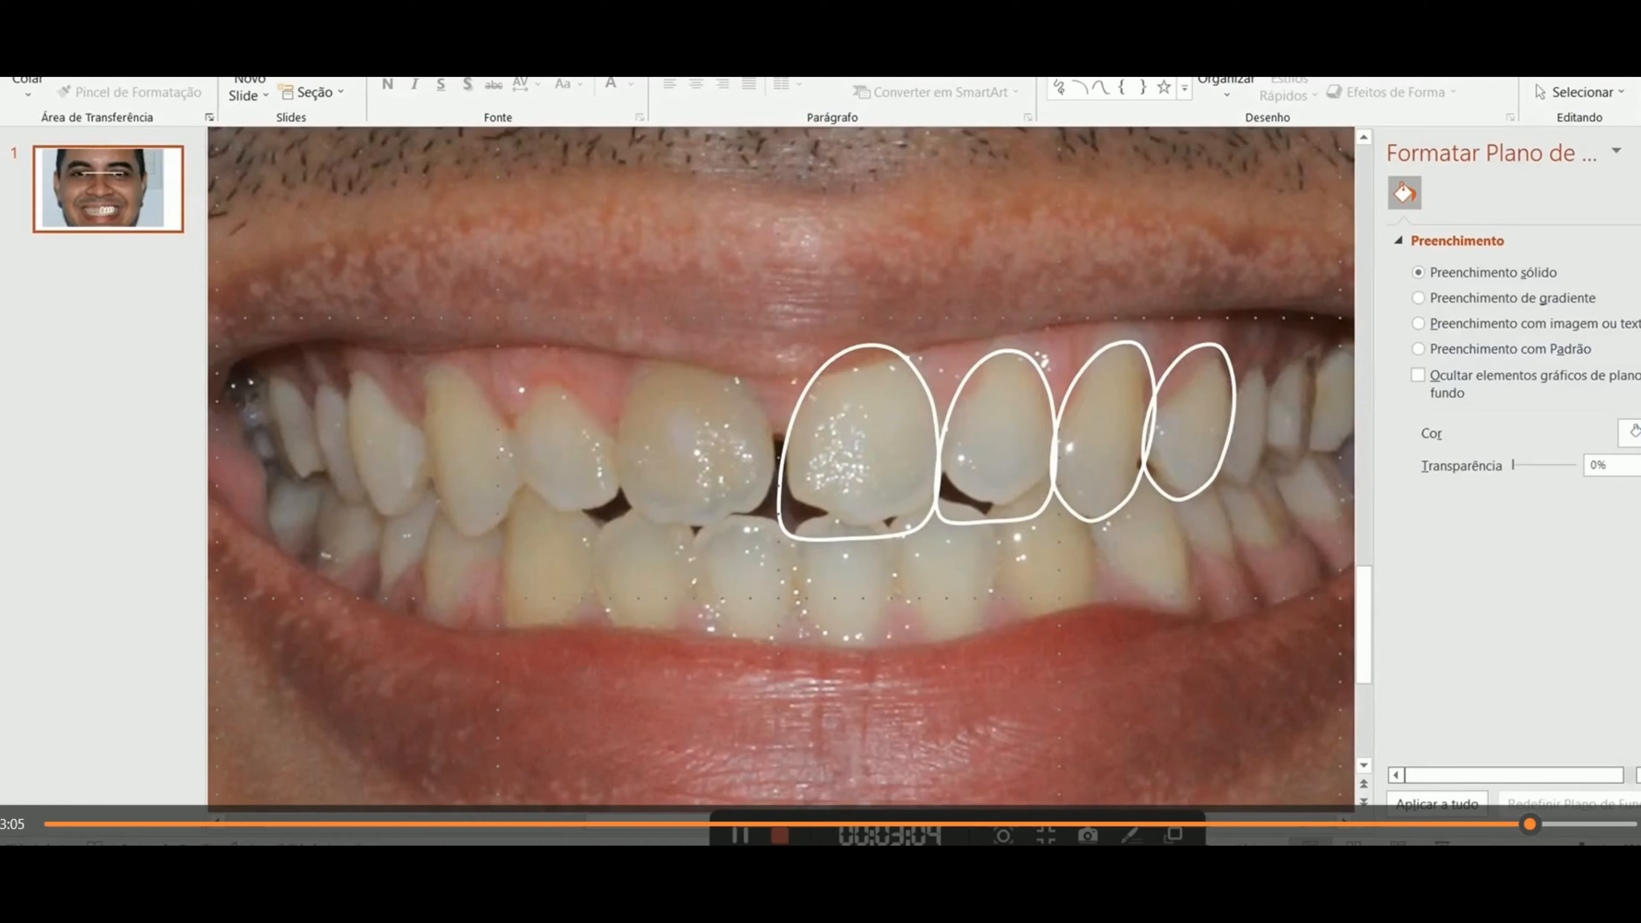
mouse_move(1532, 827)
left_mouse_down()
mouse_move(161, 825)
mouse_move(1531, 823)
left_mouse_up()
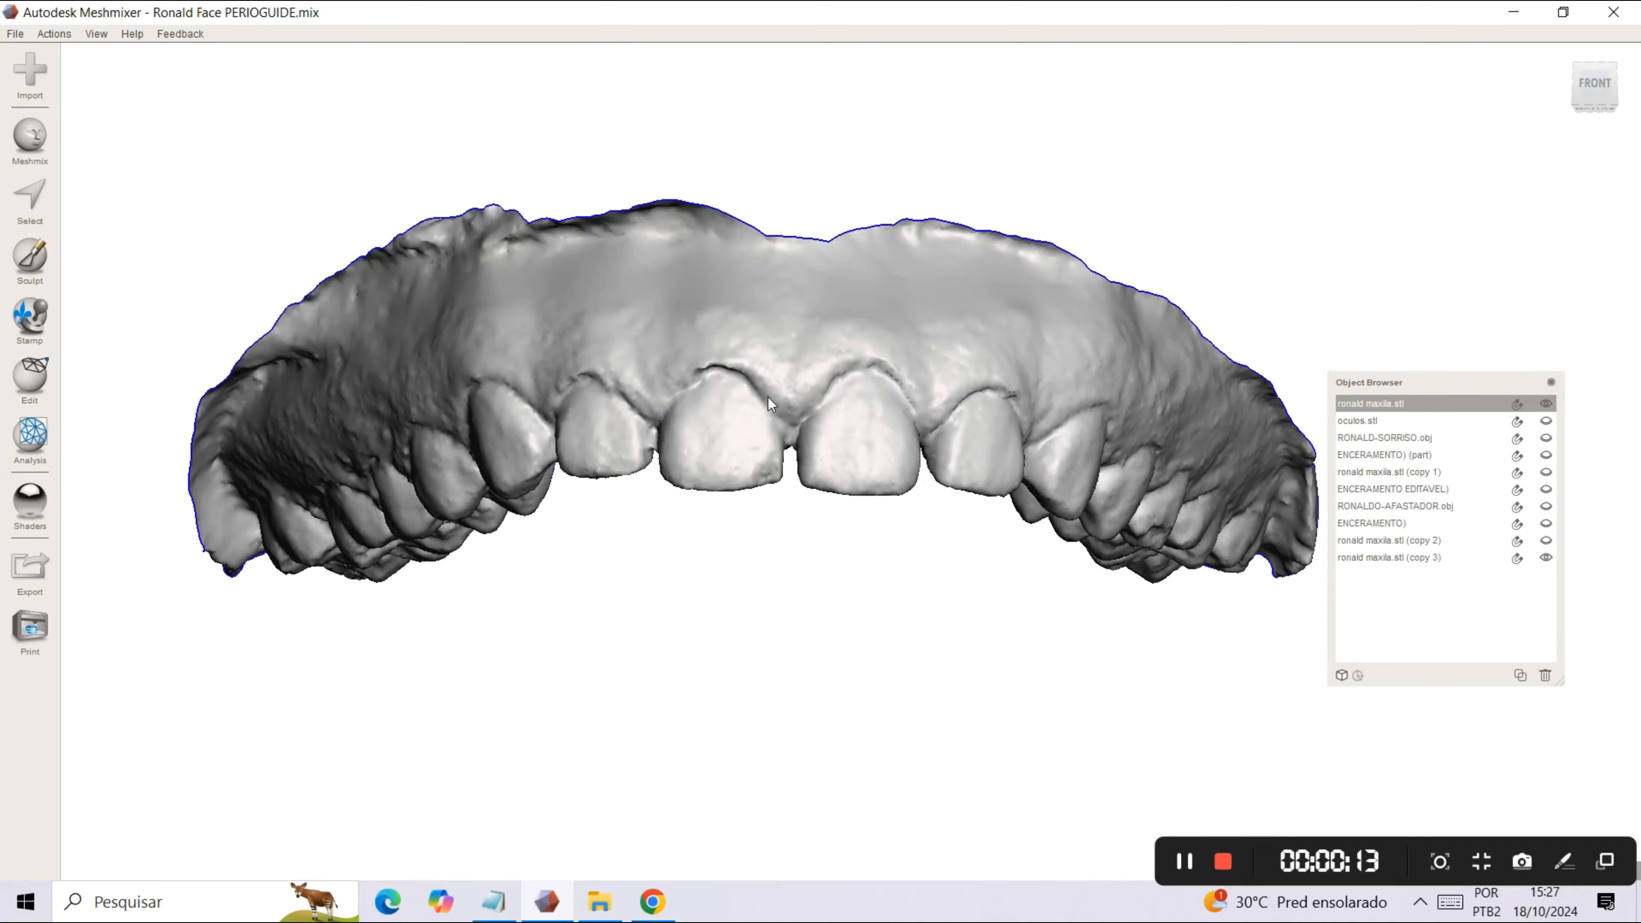
On the maxilla mesh, select the gingival margin and cervical area of the patient's upper left central incisor with an Unwrap Brush of size 27.
key("s")
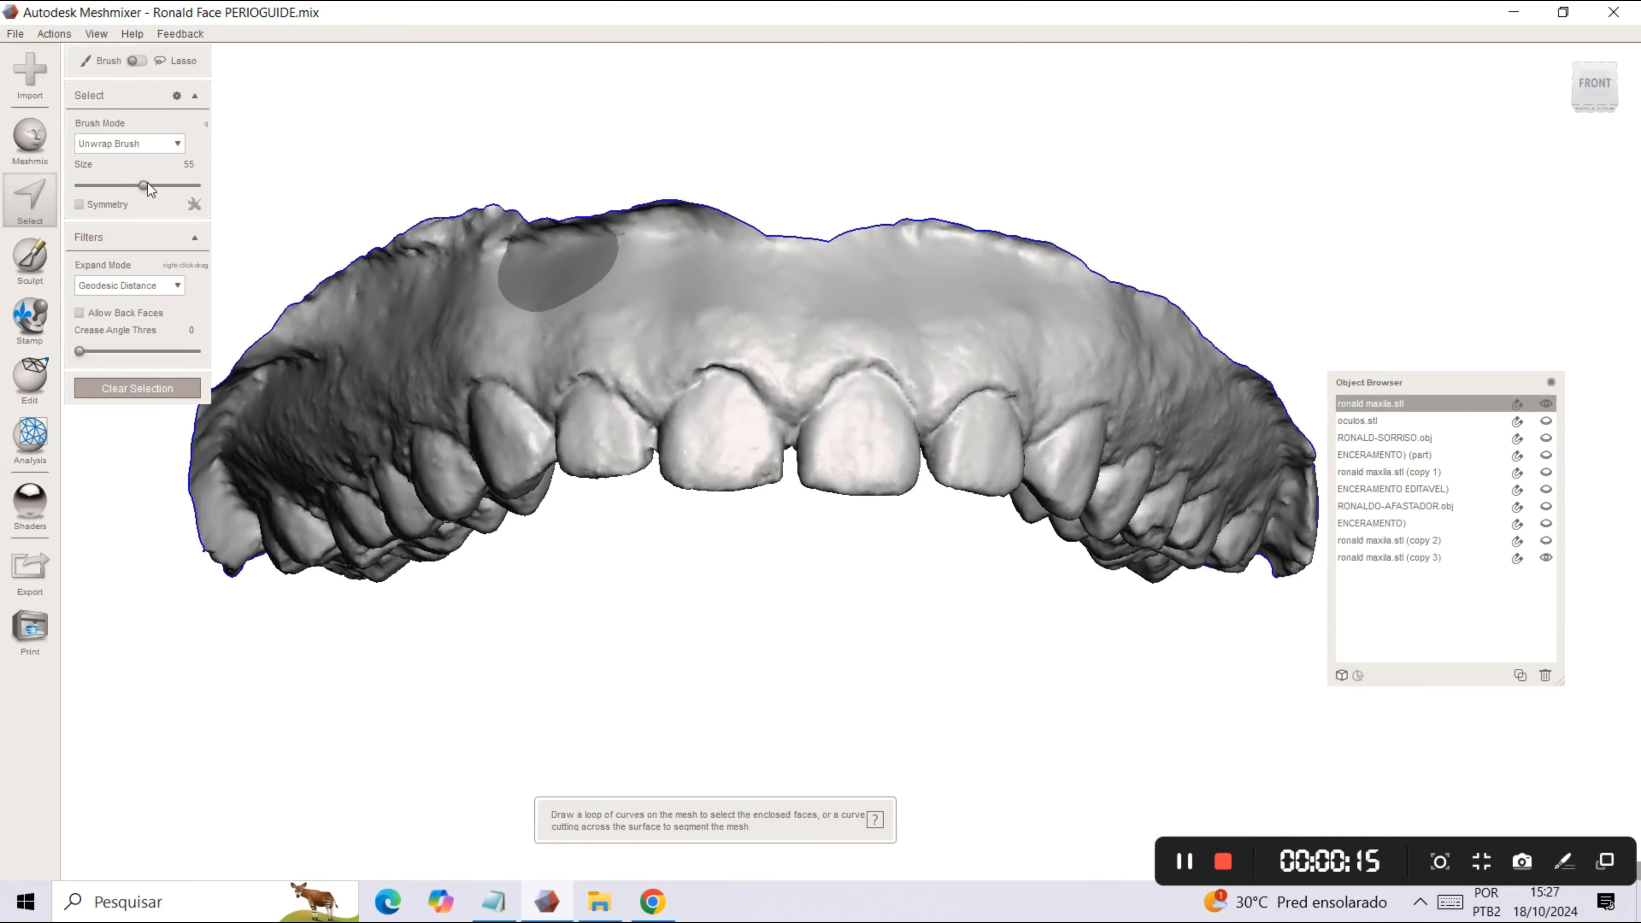
left_click(111, 185)
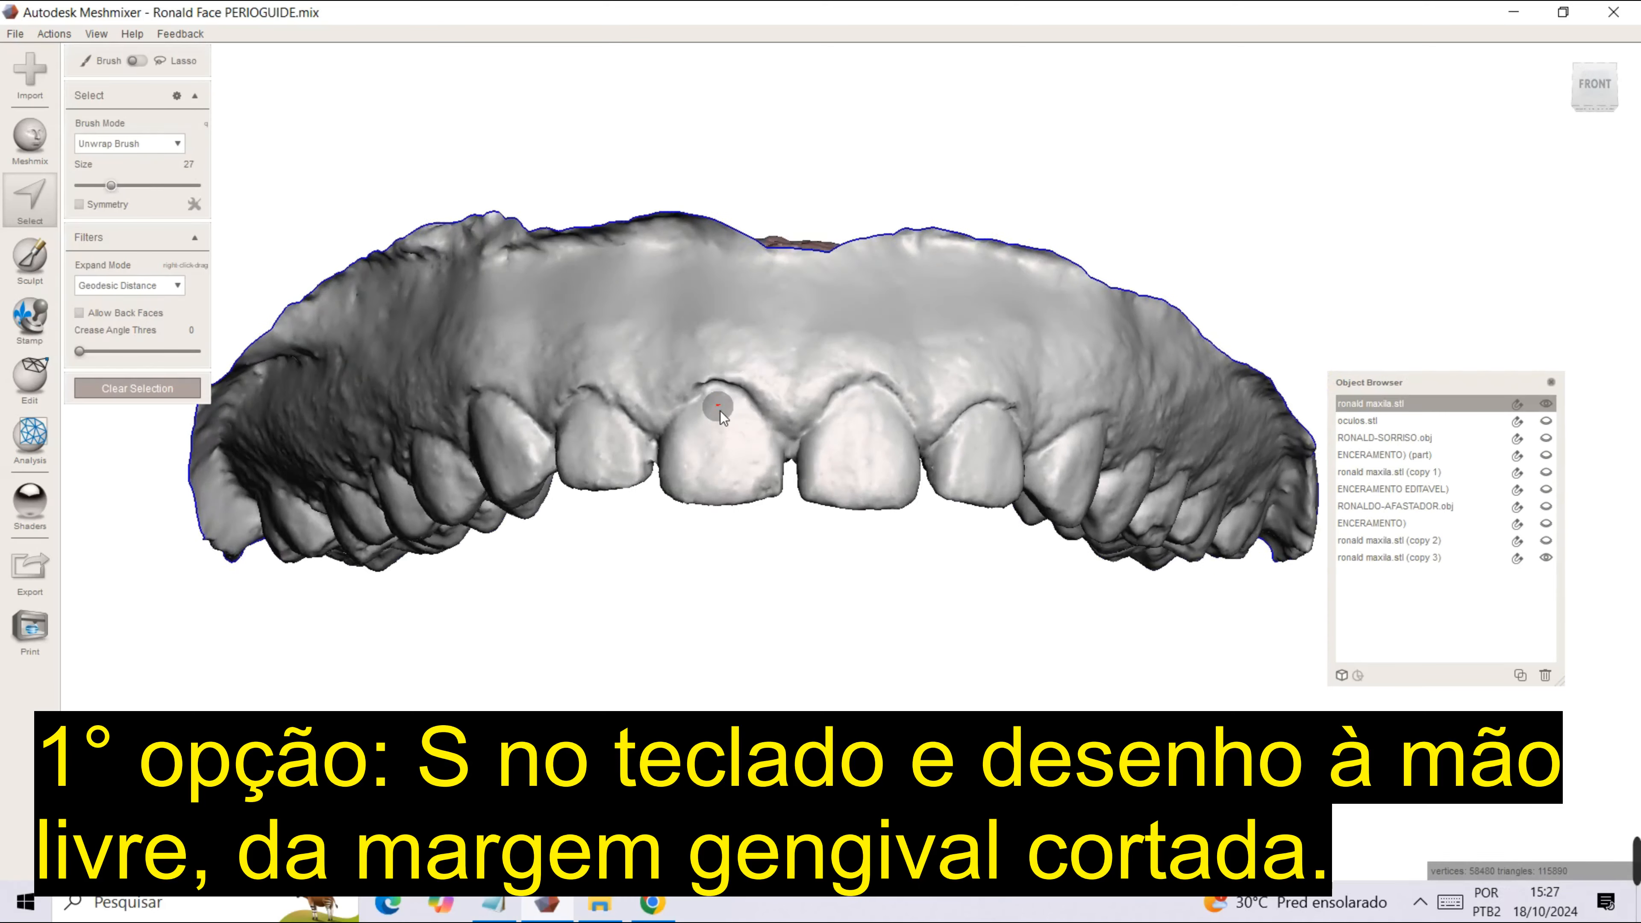
right_click_drag(720, 414, 796, 466)
mouse_move(811, 512)
left_mouse_down()
mouse_move(832, 462)
mouse_move(874, 451)
mouse_move(906, 512)
mouse_move(834, 508)
left_mouse_up()
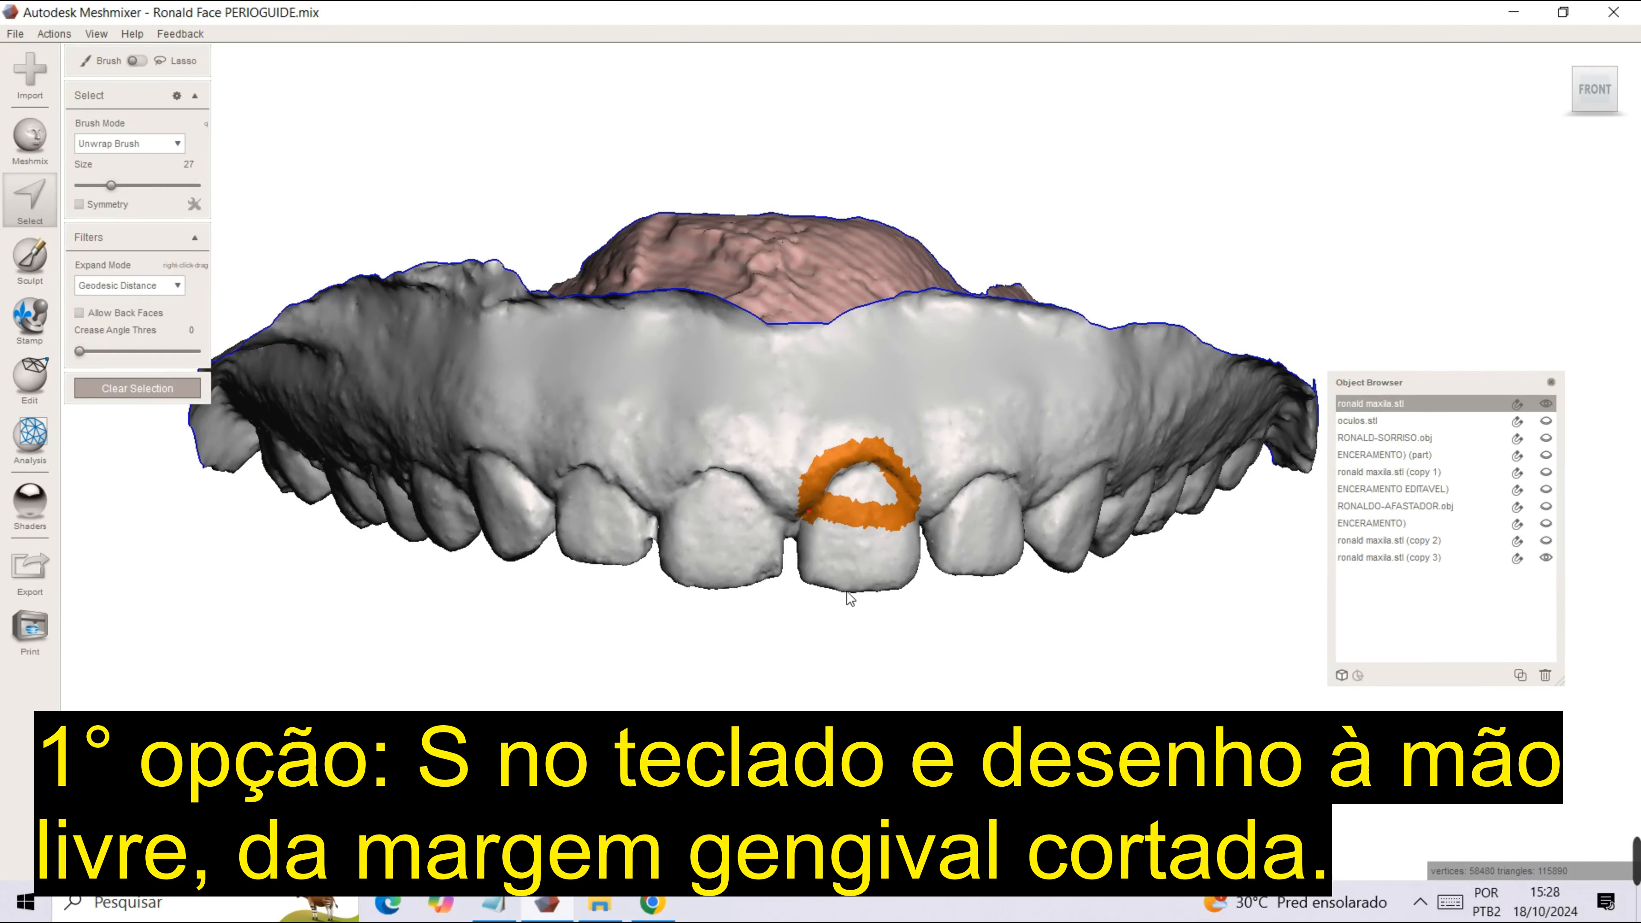
left_click(1184, 862)
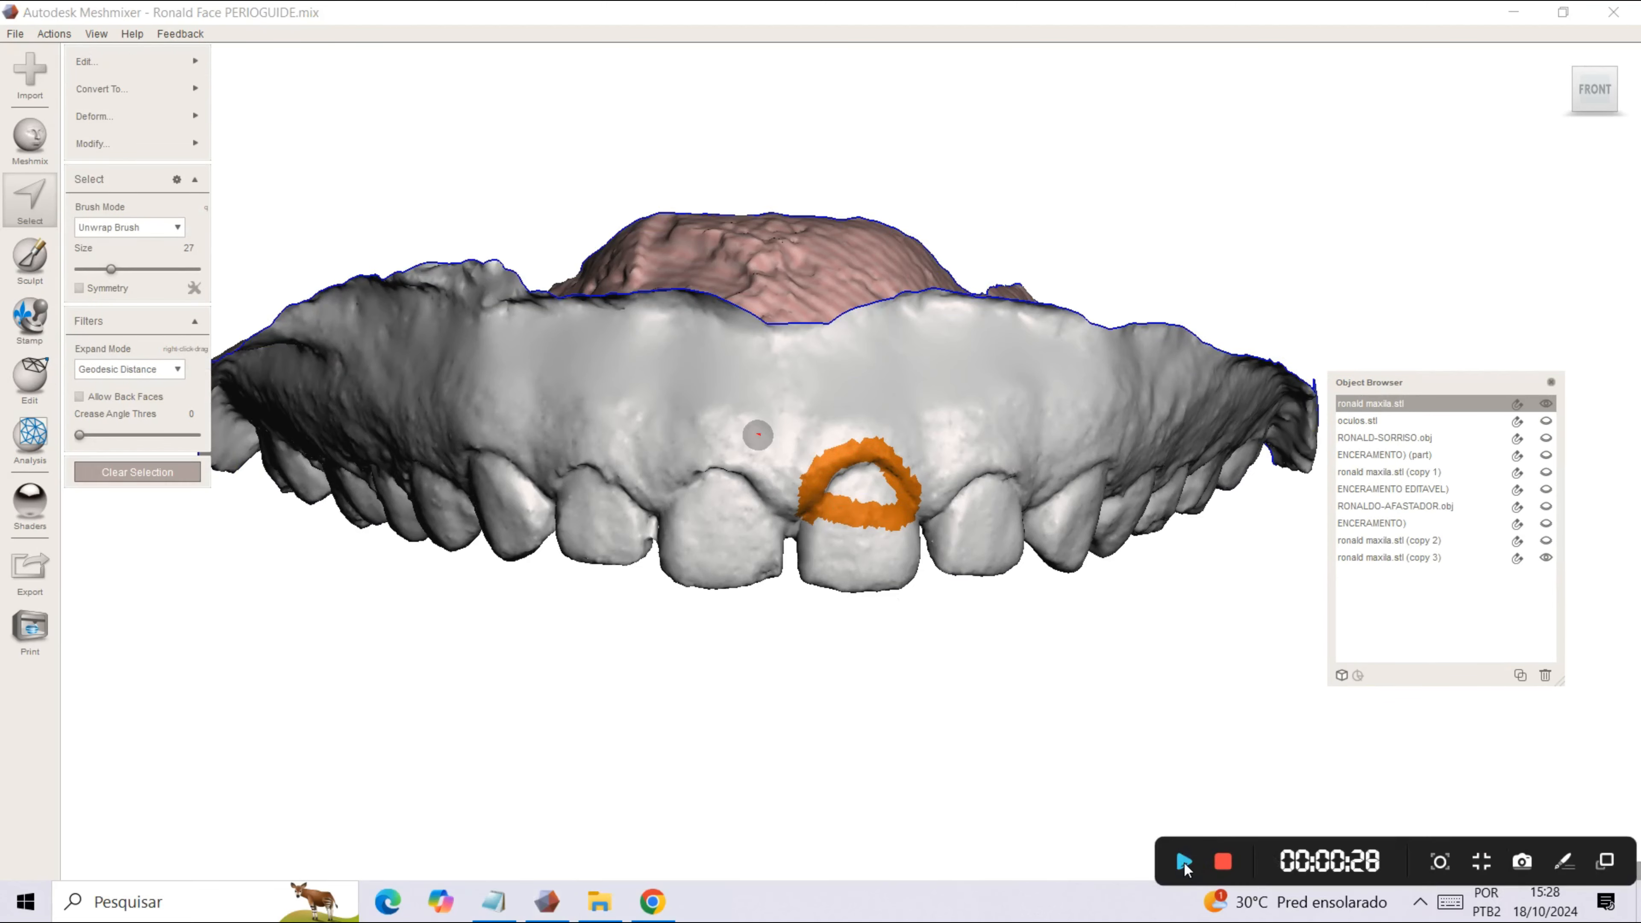
left_click(1184, 862)
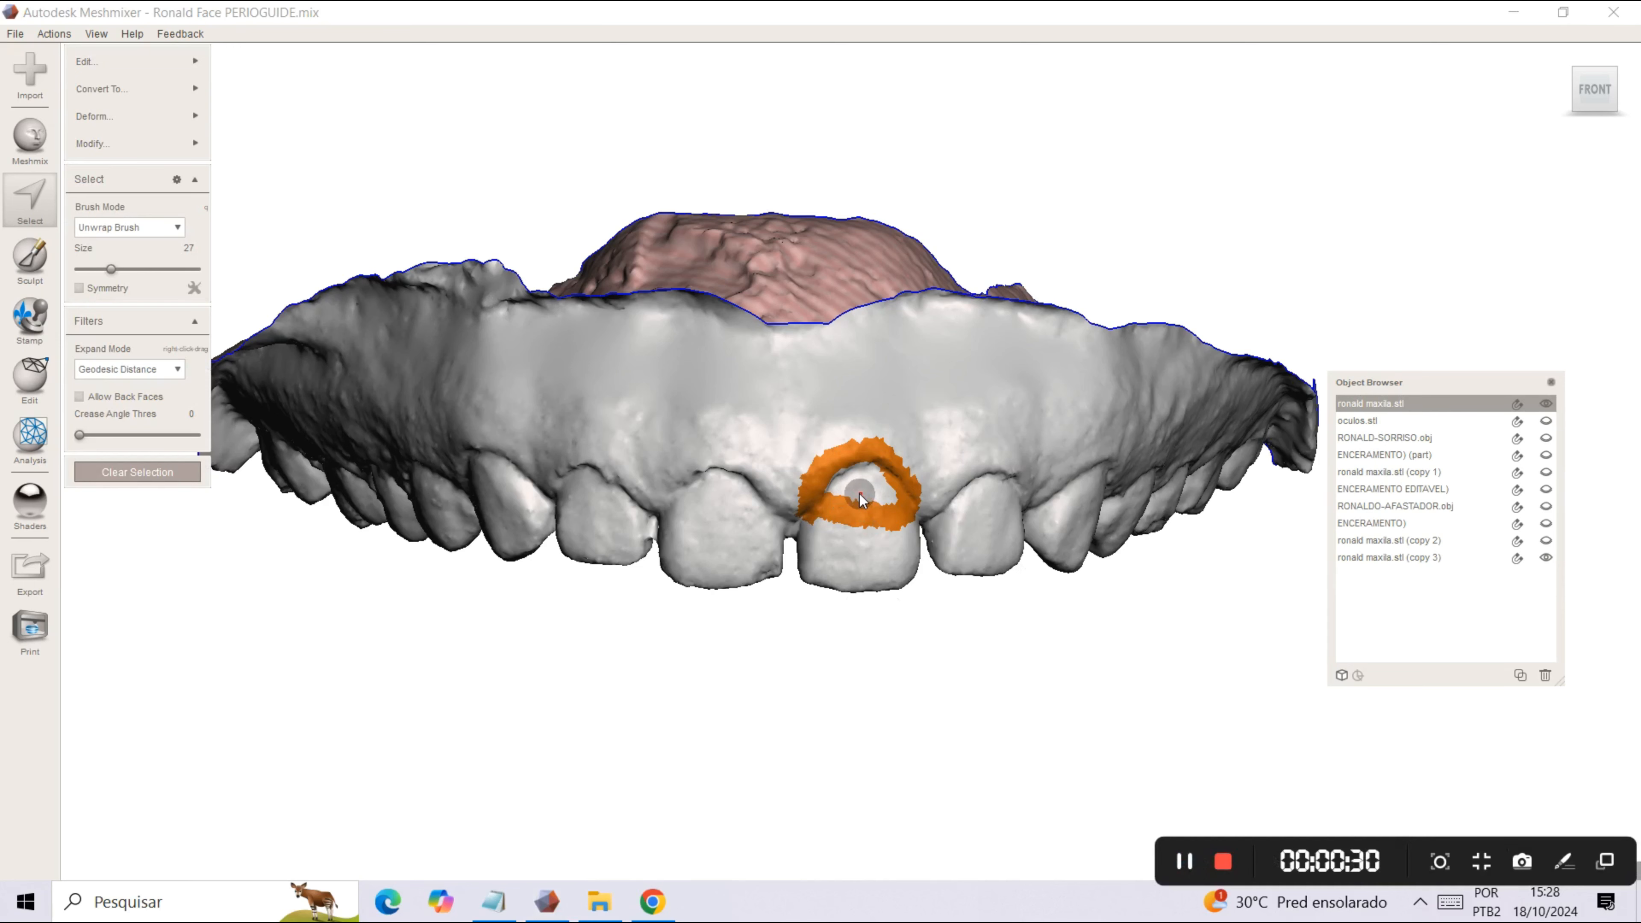
left_click_drag(860, 495, 883, 497)
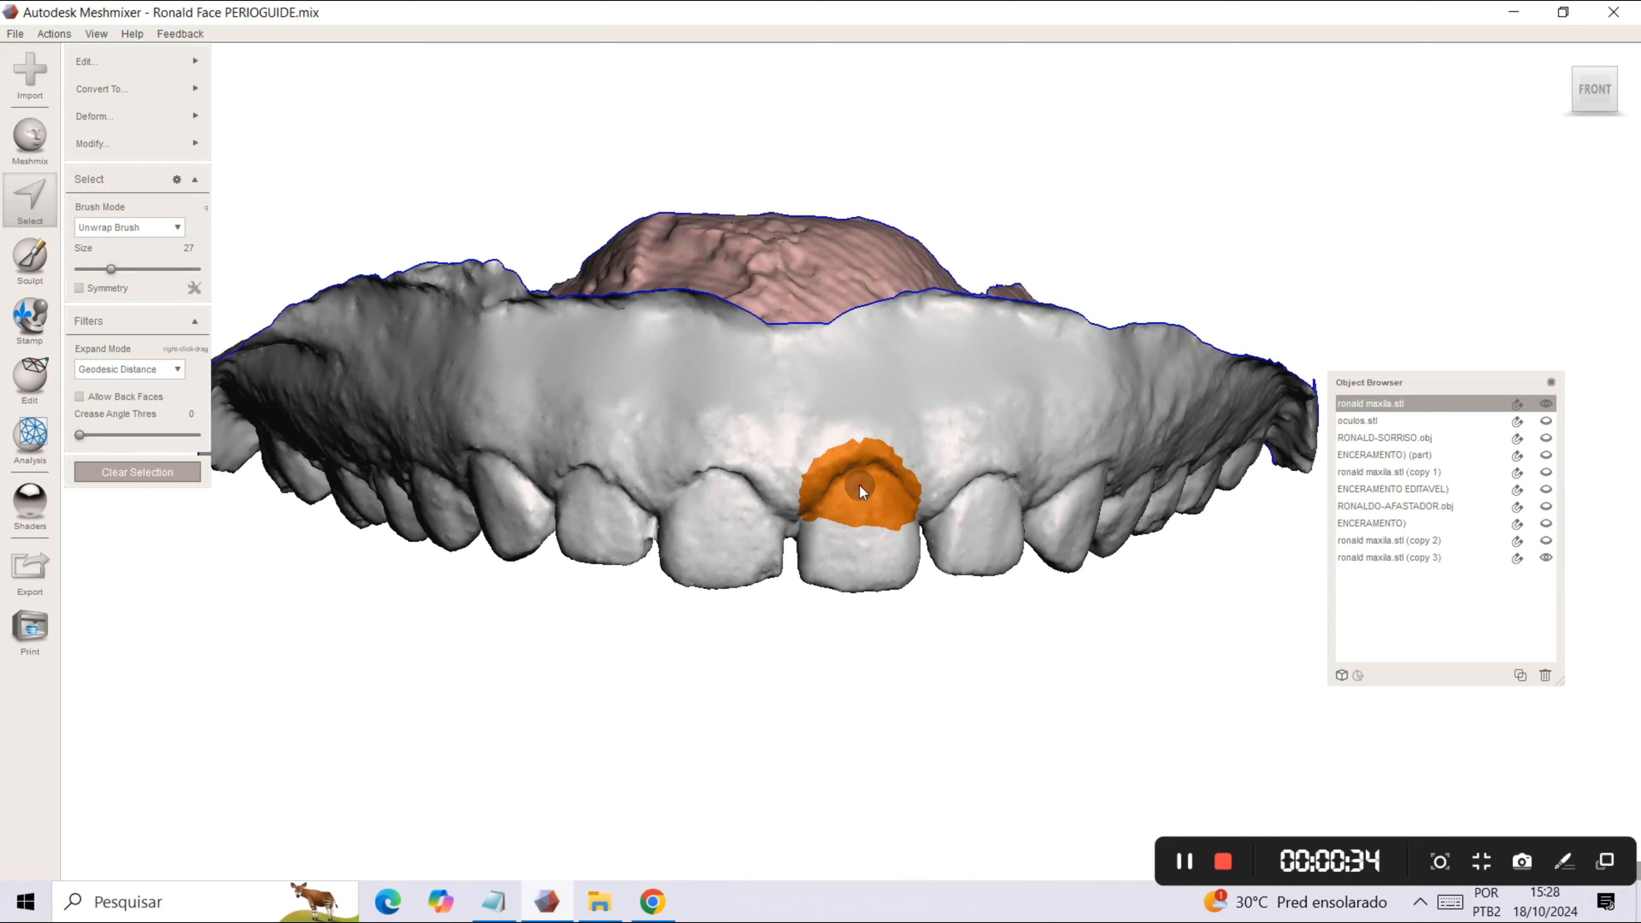
Smooth the boundary of the margin selection on the patient's upper left central incisor with smoothness 50, preserve shape 50 and 30 iterations.
key("b")
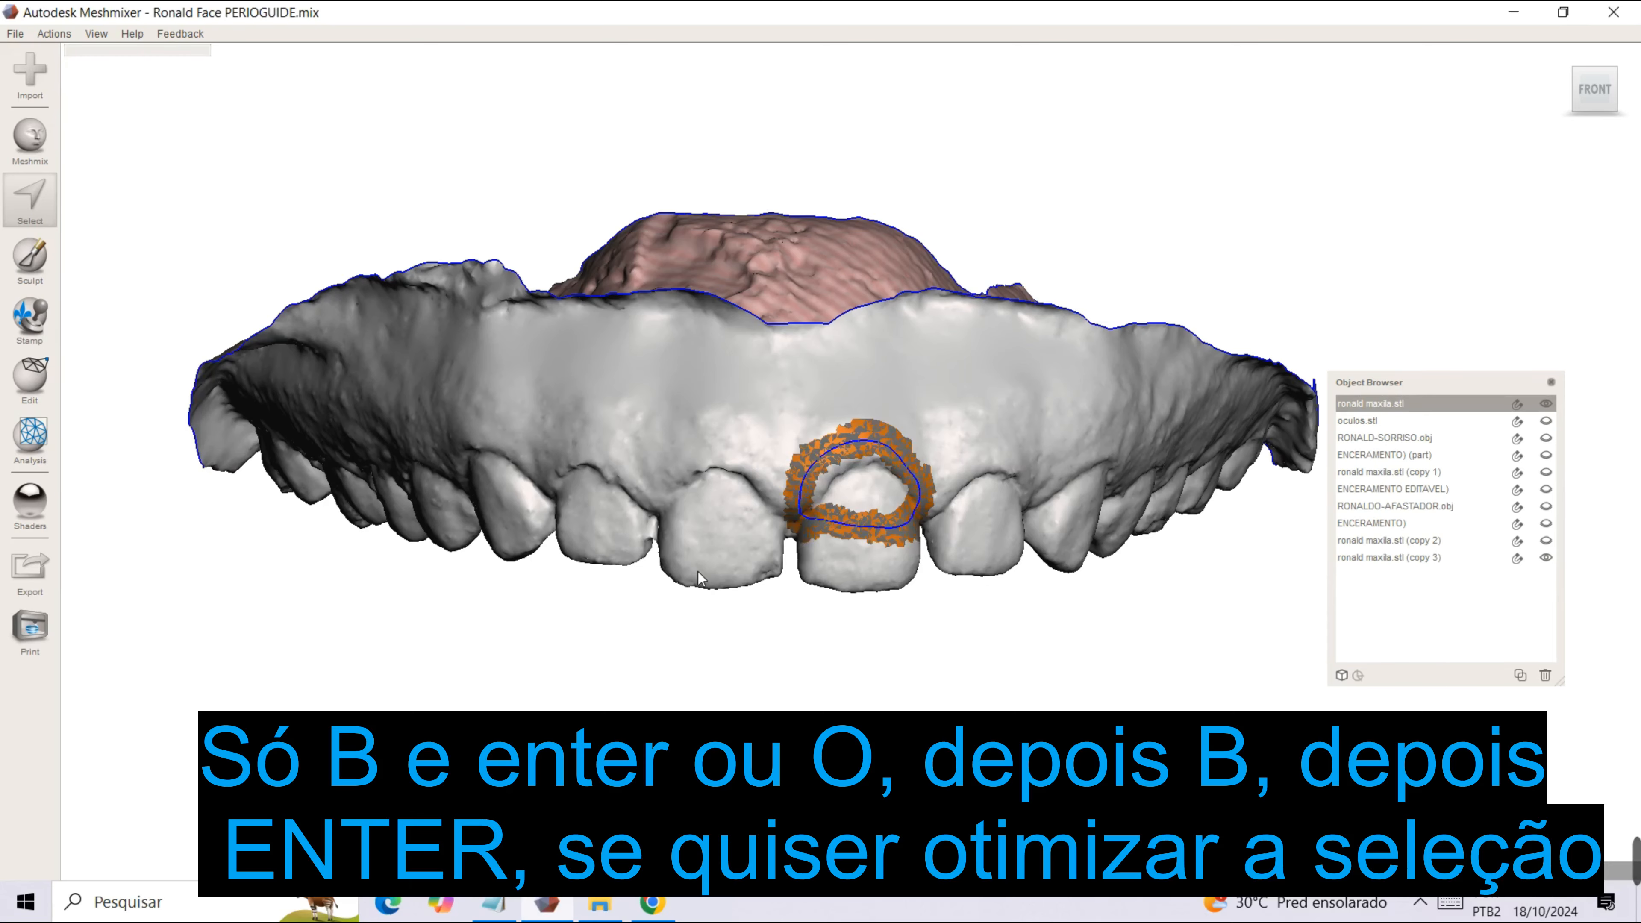
key("Return")
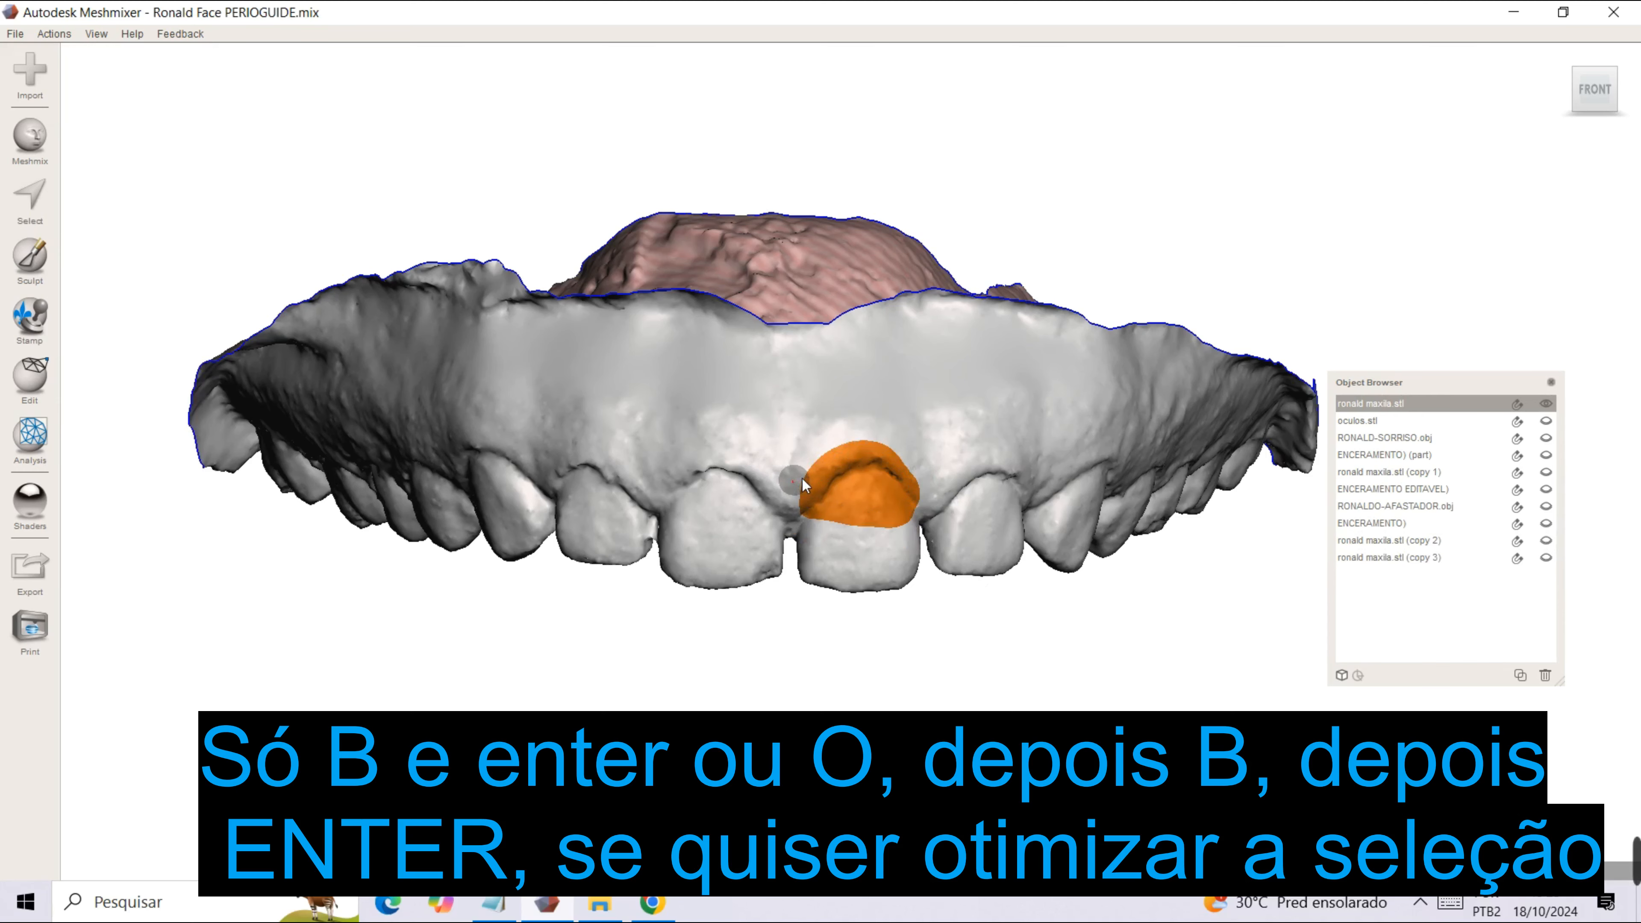
key("b")
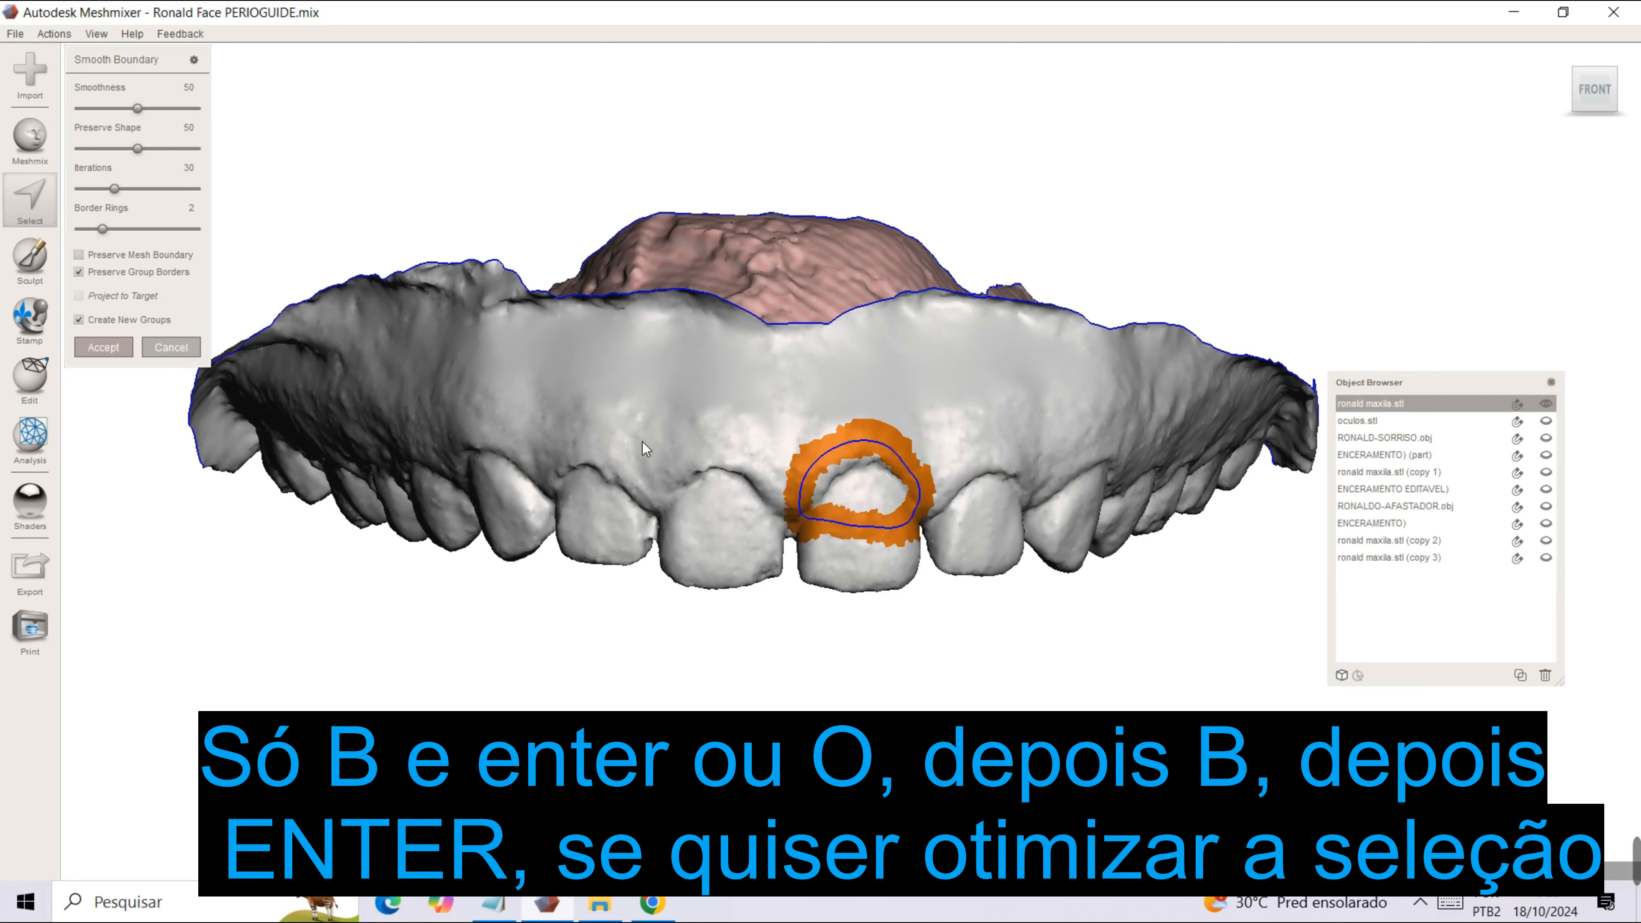
key("Return")
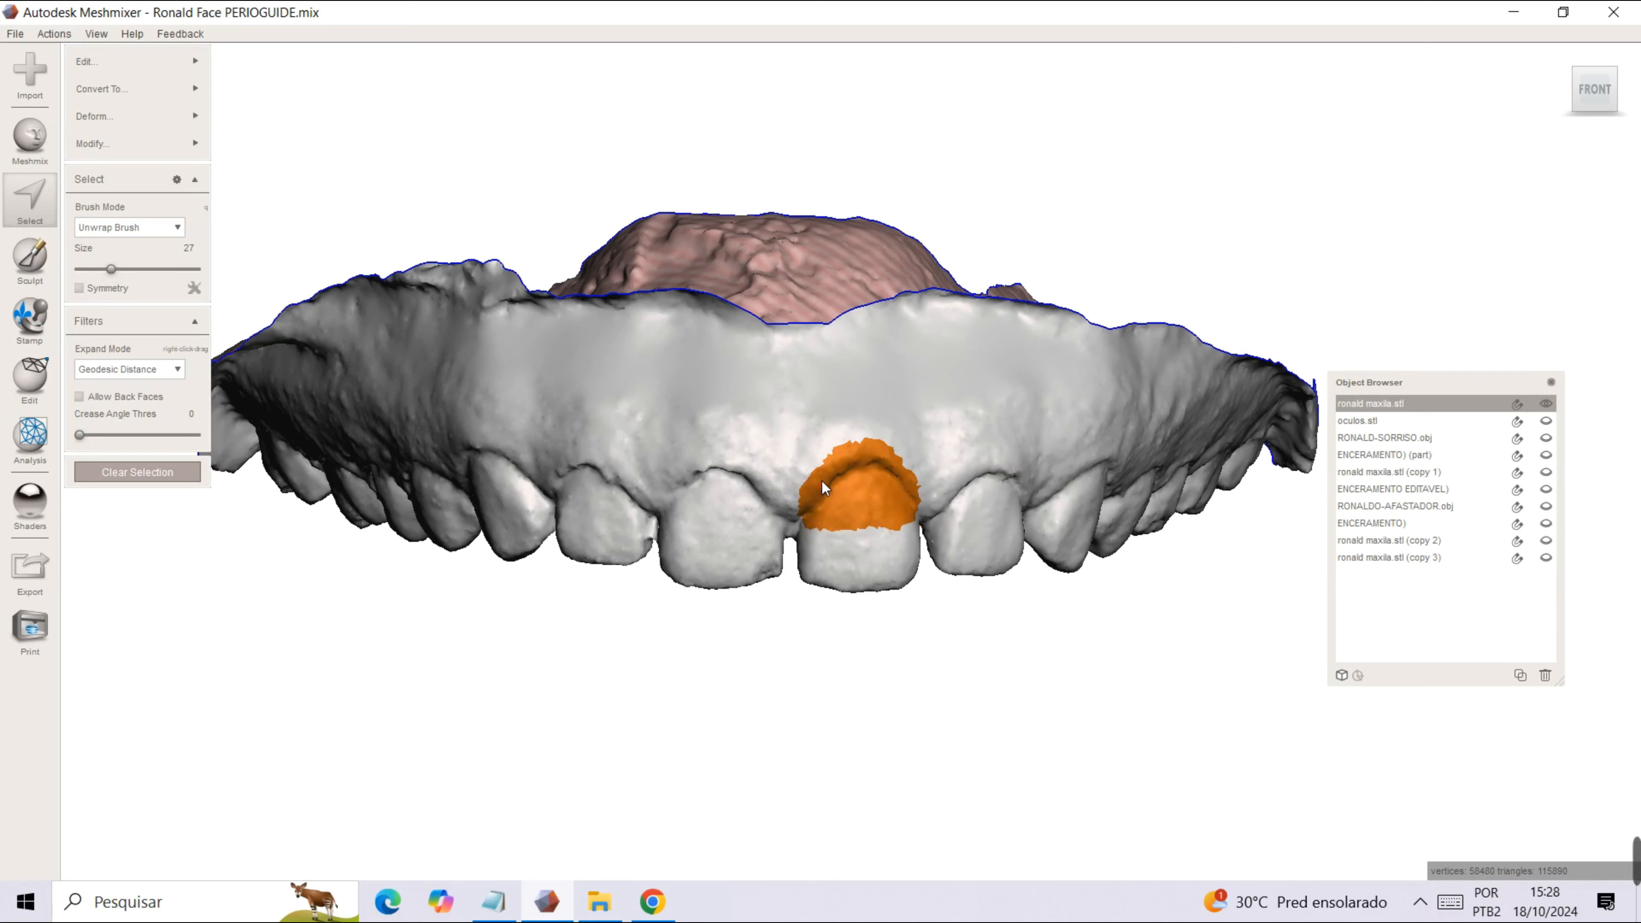
key("b")
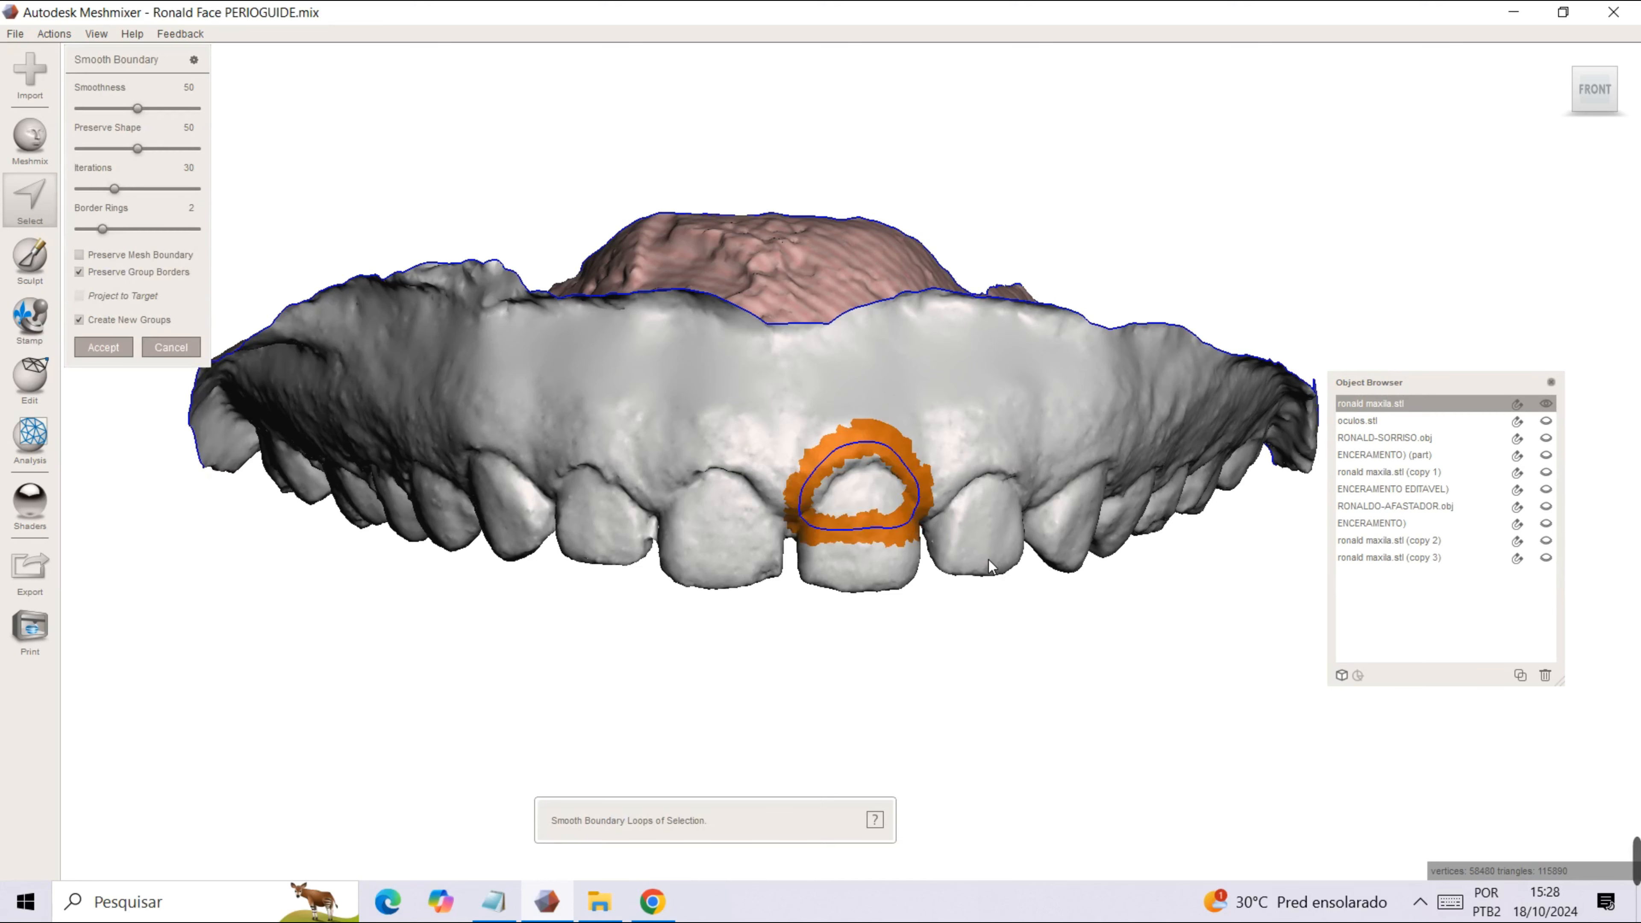
key("Return")
Select the gingival margin area of the patient's upper left lateral incisor with the Unwrap Brush of size 27 and smooth the selection boundary.
right_click_drag(584, 554, 820, 548)
right_click_drag(693, 557, 582, 558)
mouse_move(965, 499)
right_mouse_down()
mouse_move(893, 500)
mouse_move(868, 423)
mouse_move(800, 683)
right_mouse_up()
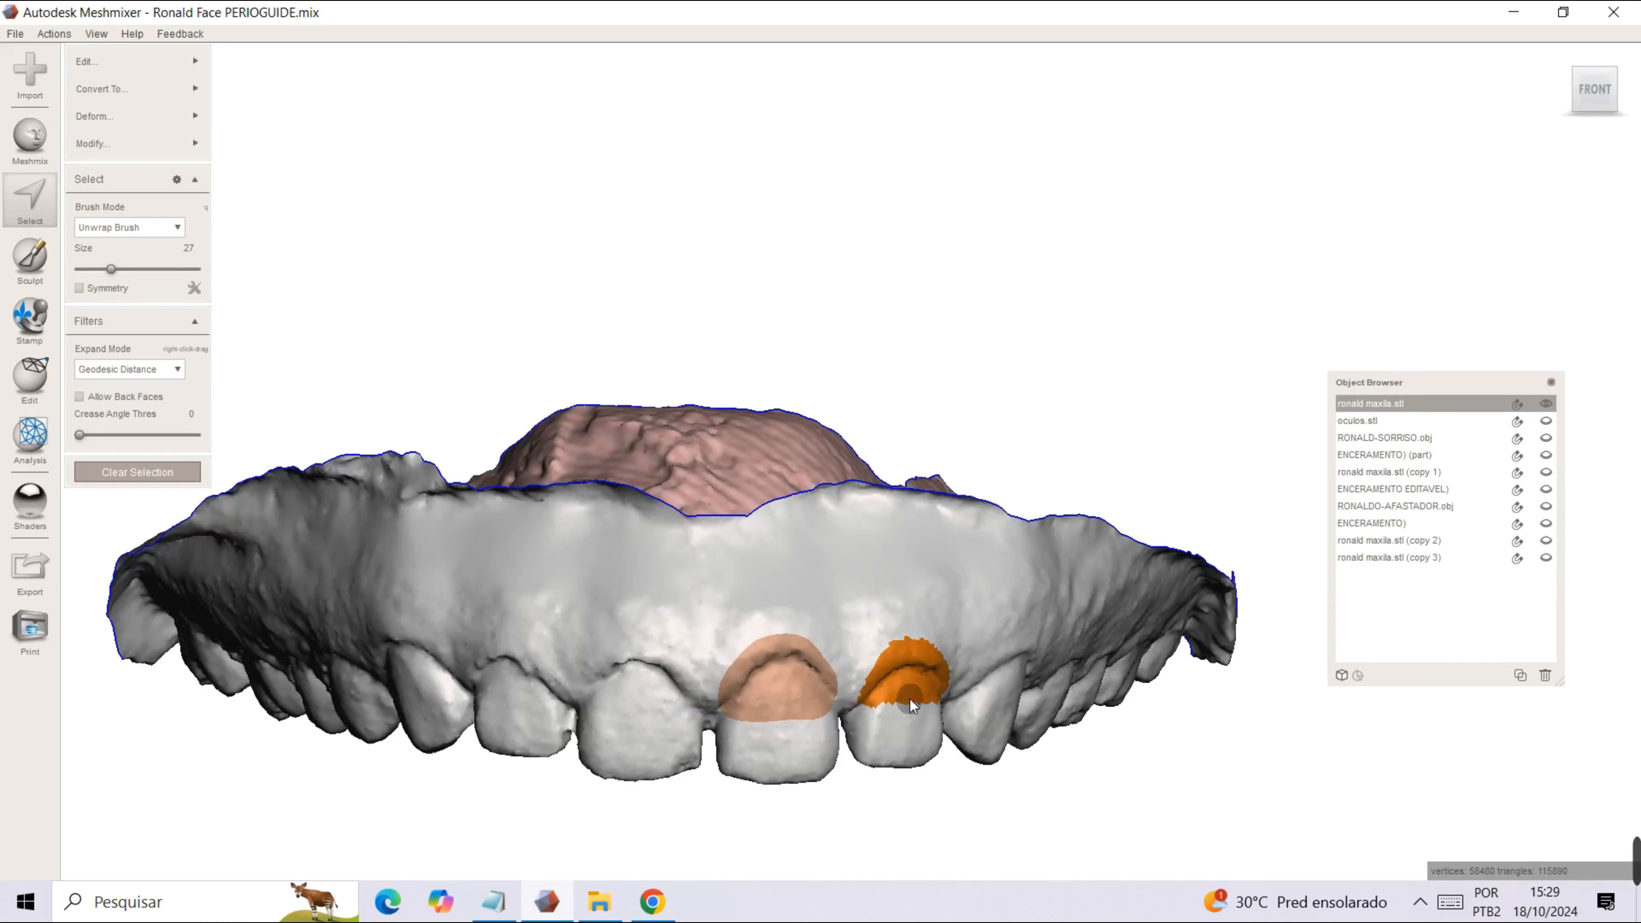
key("b")
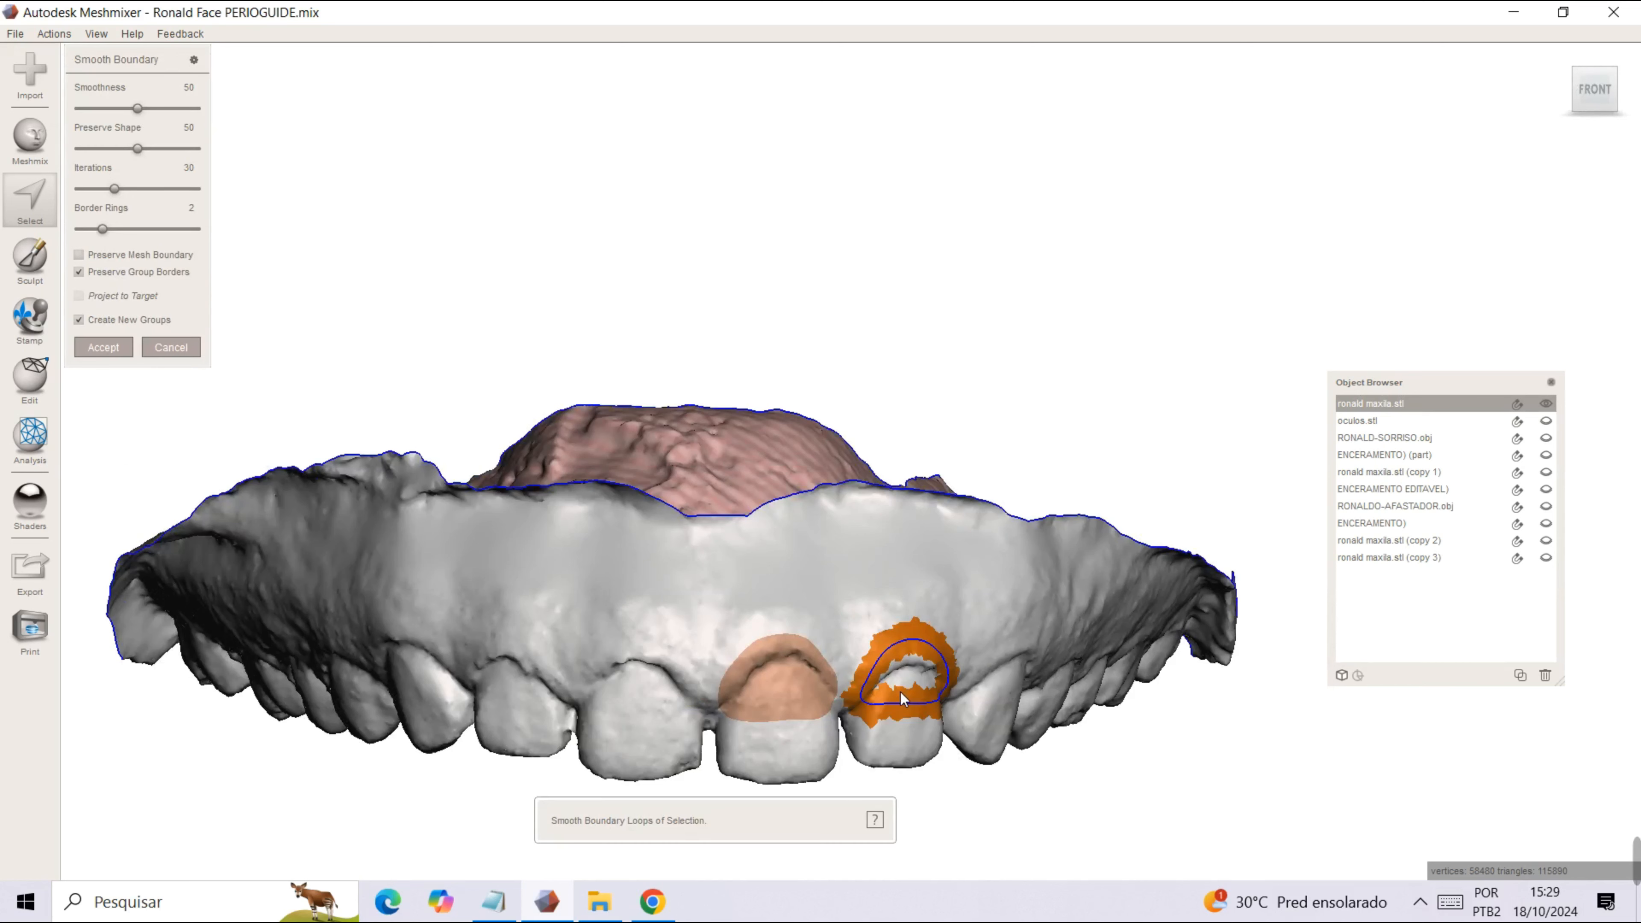
key("Return")
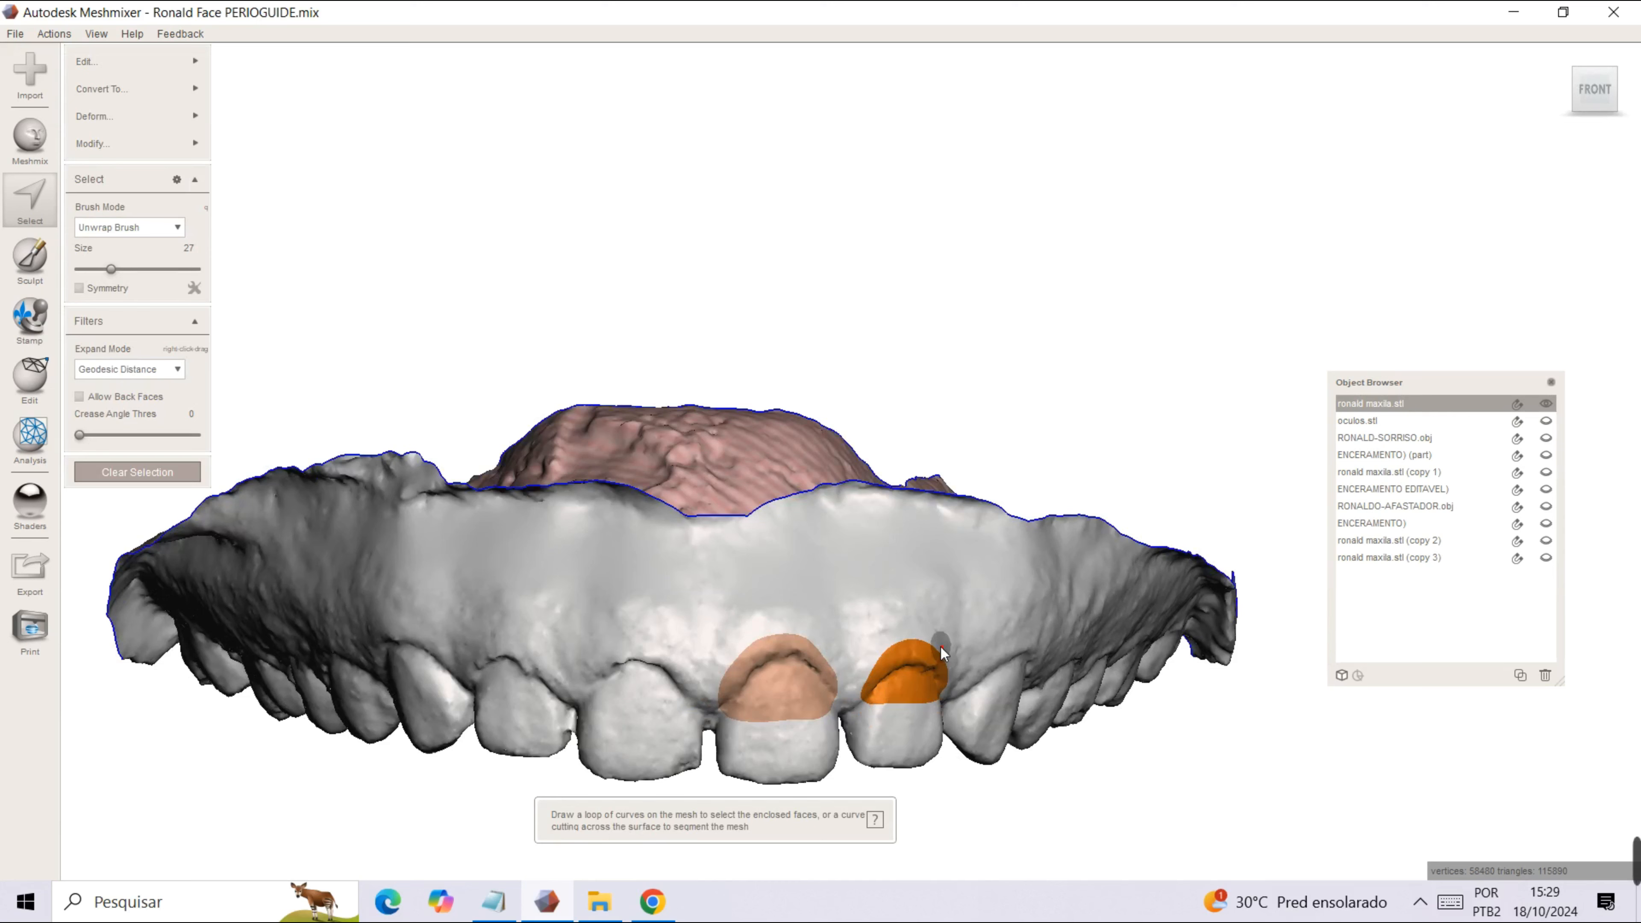
Try an offset extrusion on the marked gingival areas of the patient's upper left central and lateral incisors.
double_click(803, 682)
right_click_drag(870, 724, 866, 666)
key("d")
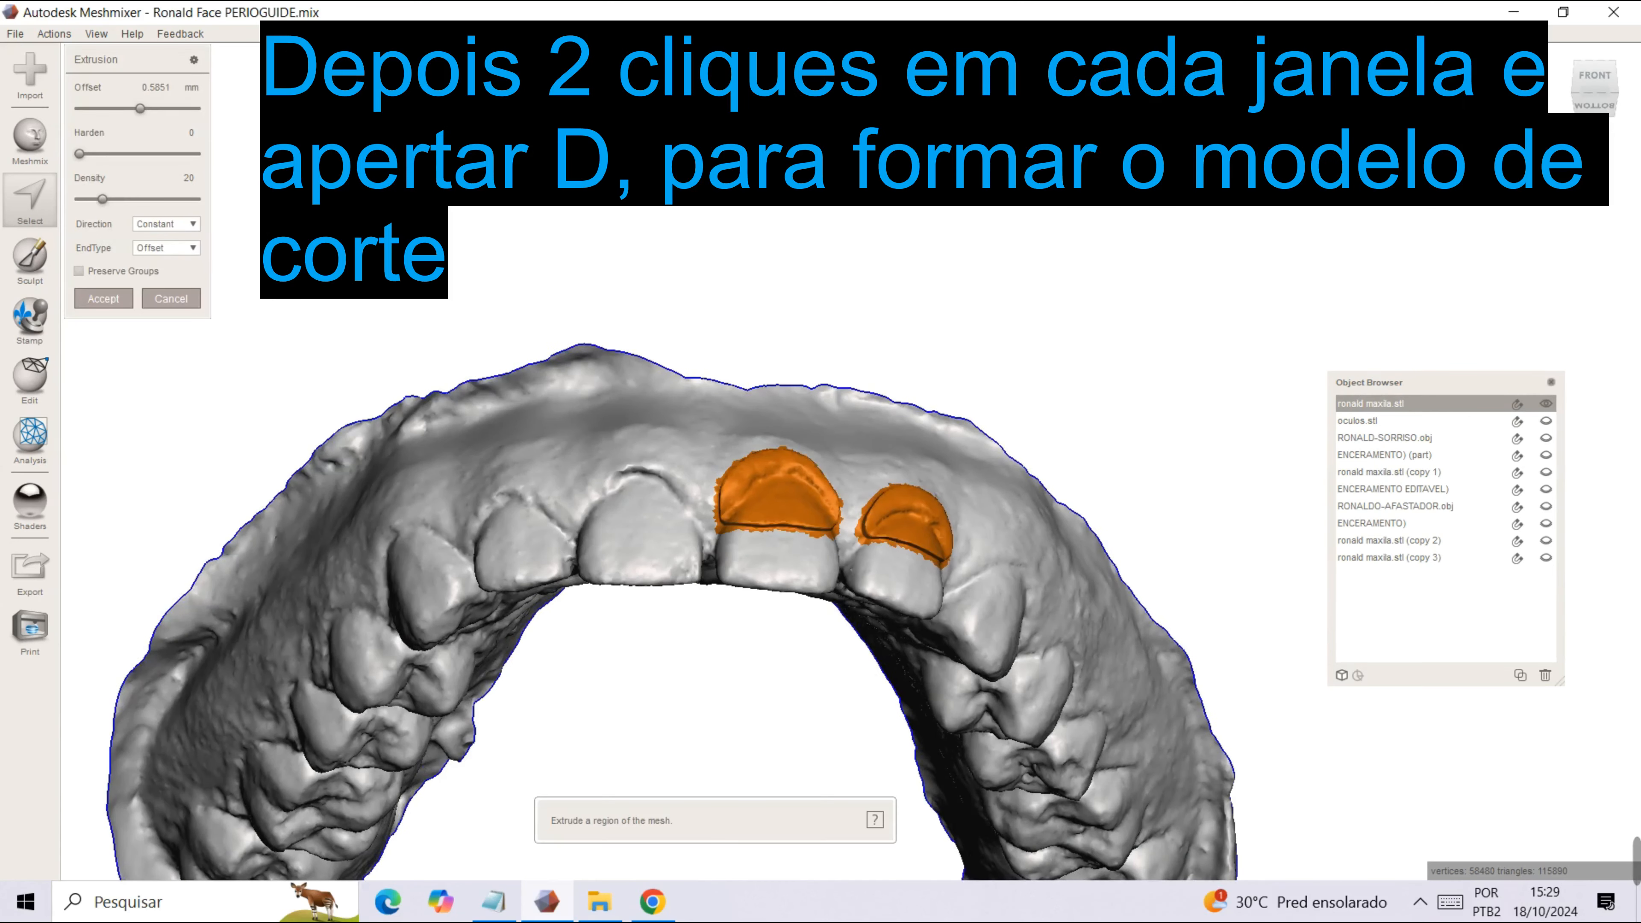
left_click_drag(140, 110, 143, 114)
mouse_move(170, 113)
left_mouse_down()
mouse_move(146, 117)
mouse_move(190, 127)
mouse_move(154, 127)
mouse_move(170, 136)
left_mouse_up()
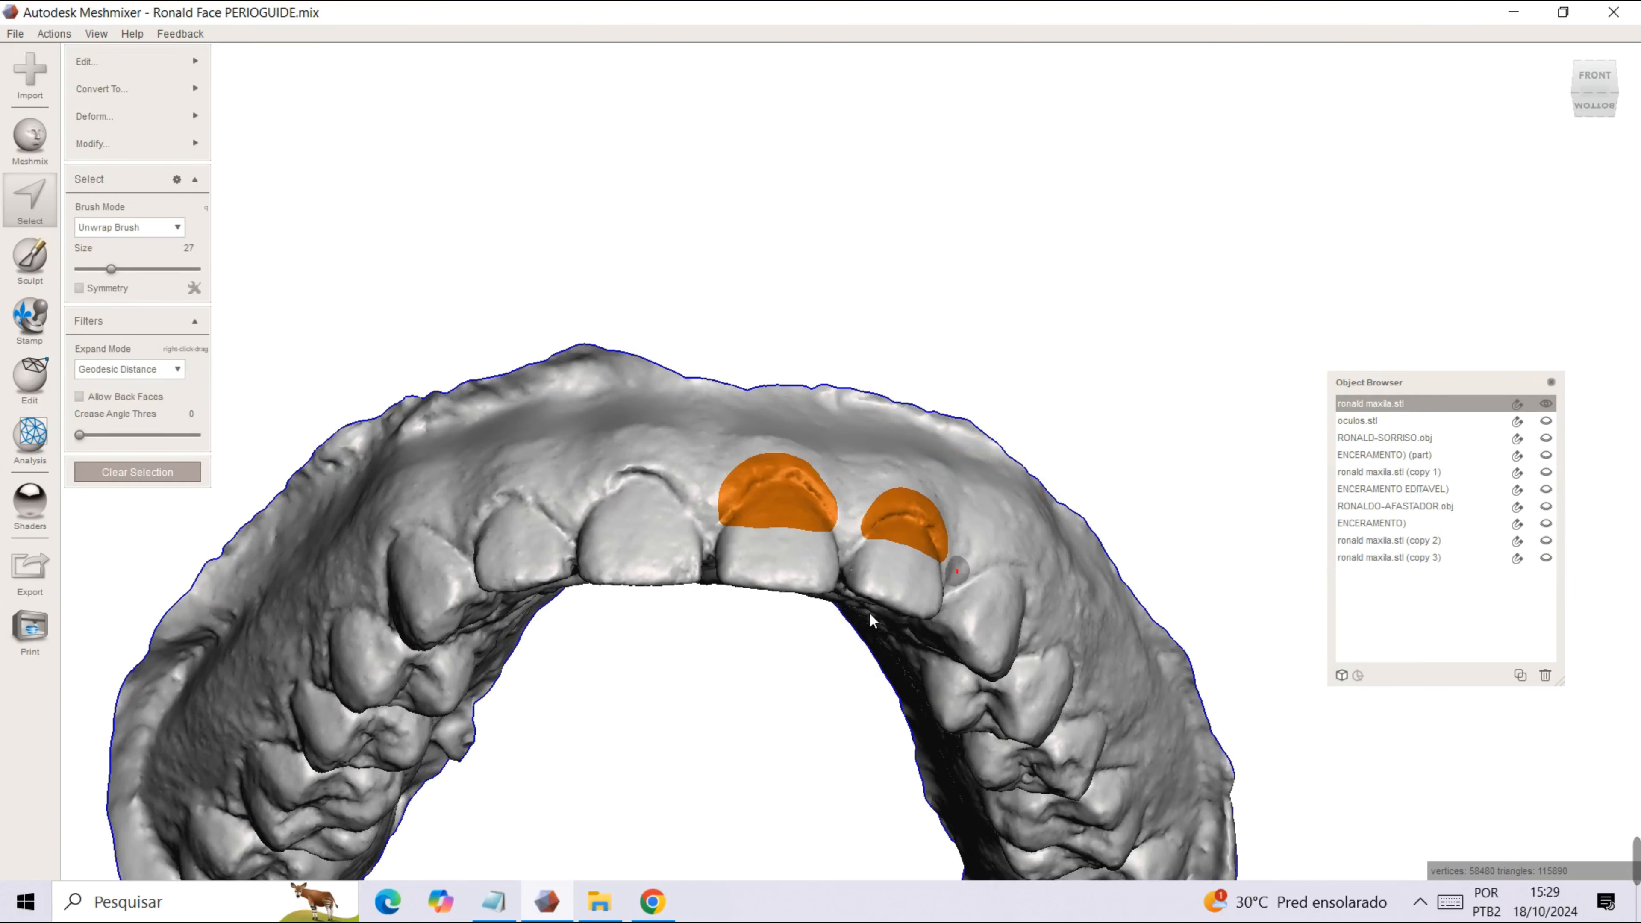
right_click_drag(869, 613, 850, 781)
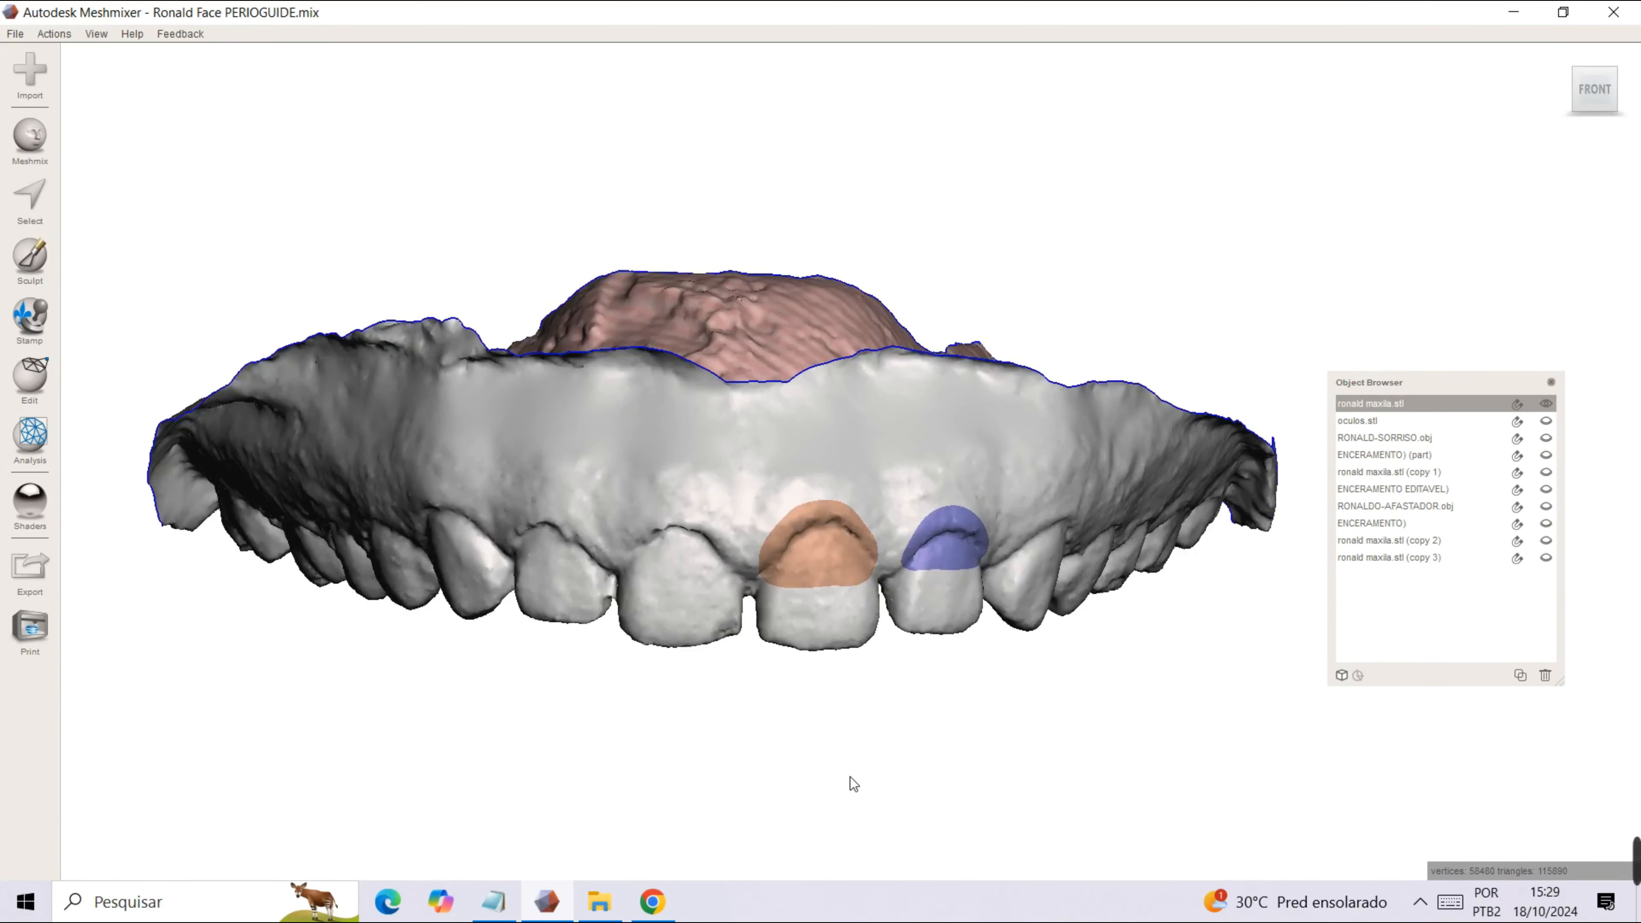
mouse_move(1633, 860)
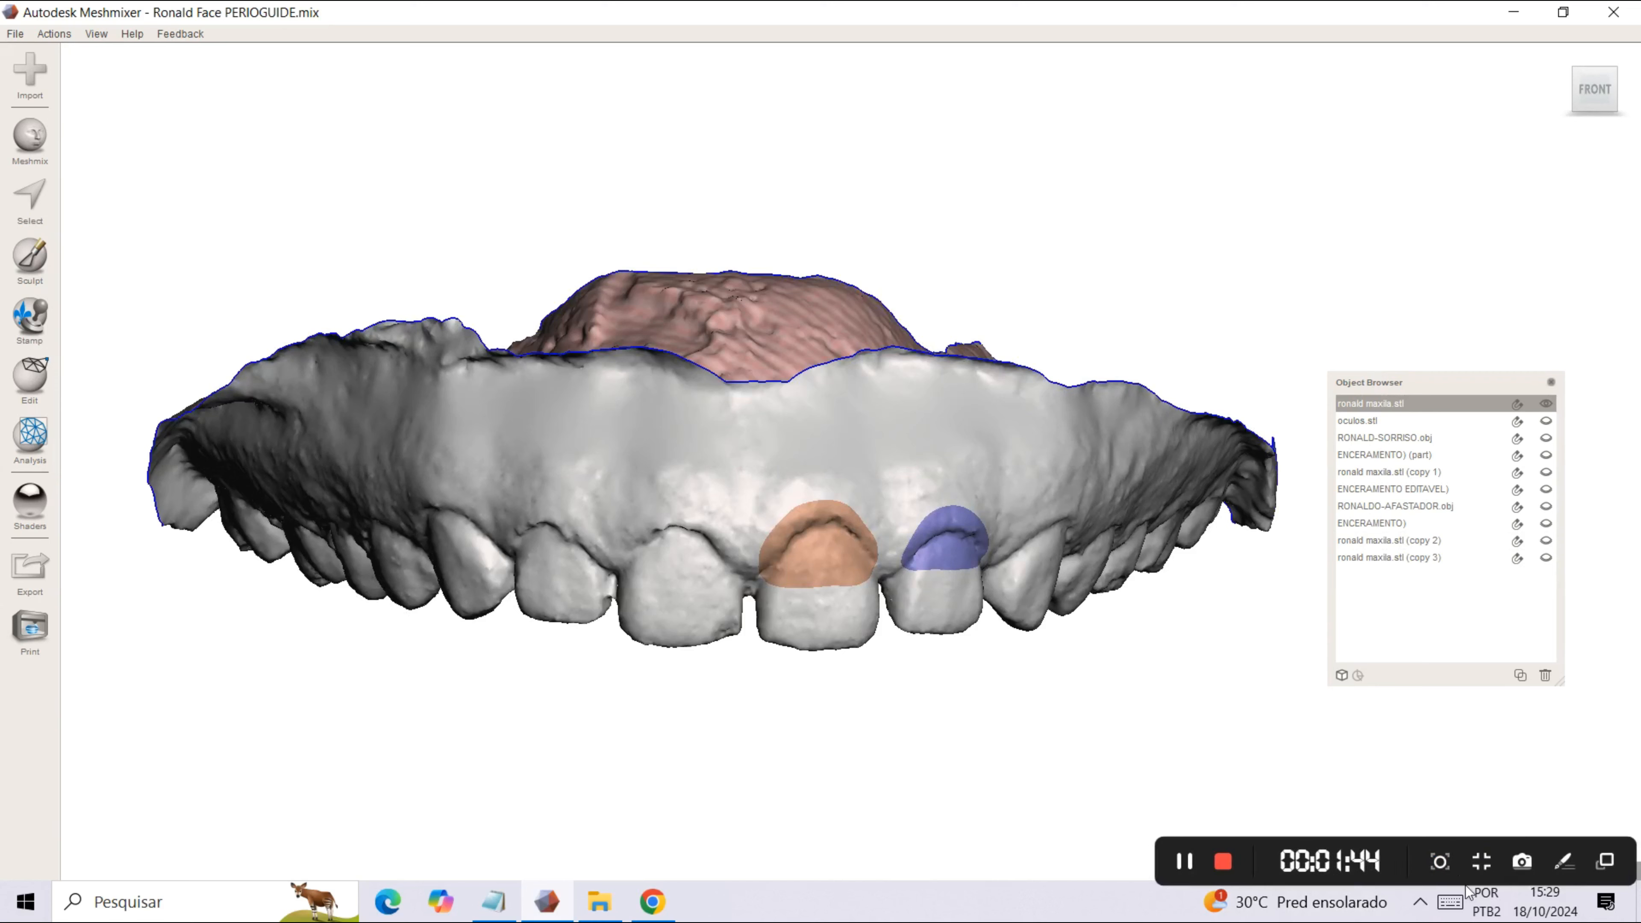
left_click(1186, 865)
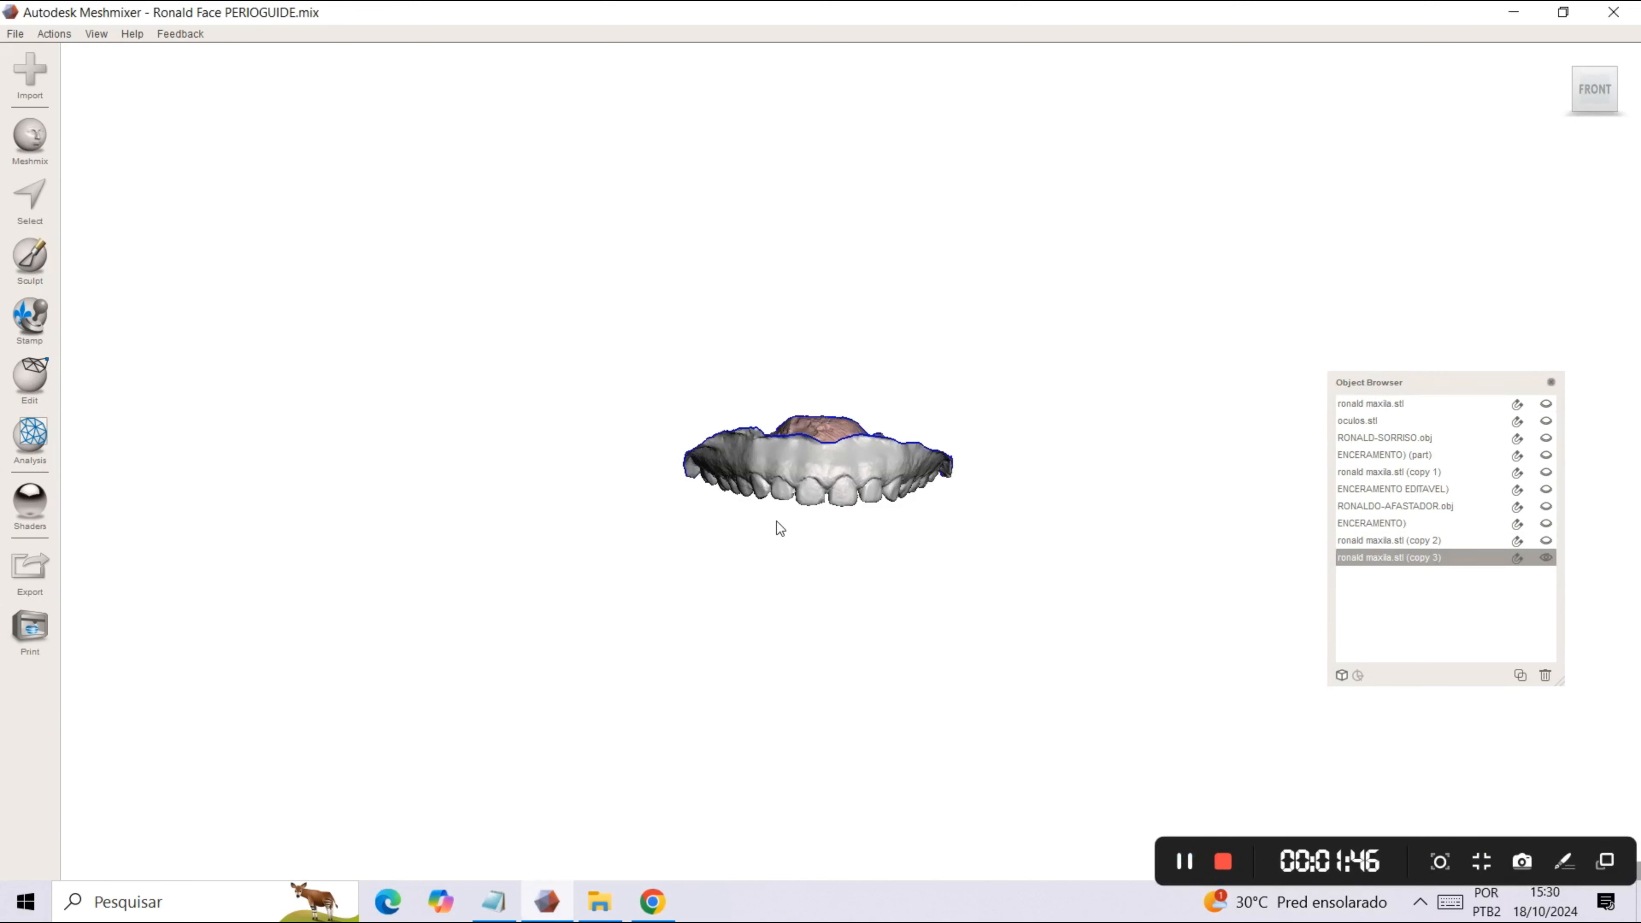
On maxilla copy 3, sculpt a new gingival margin above the patient's upper left central incisor using Pinch with triangular falloff, size 33, depth 50, lazyness 100.
scroll(888, 521, "up", 6)
scroll(970, 521, "up", 1)
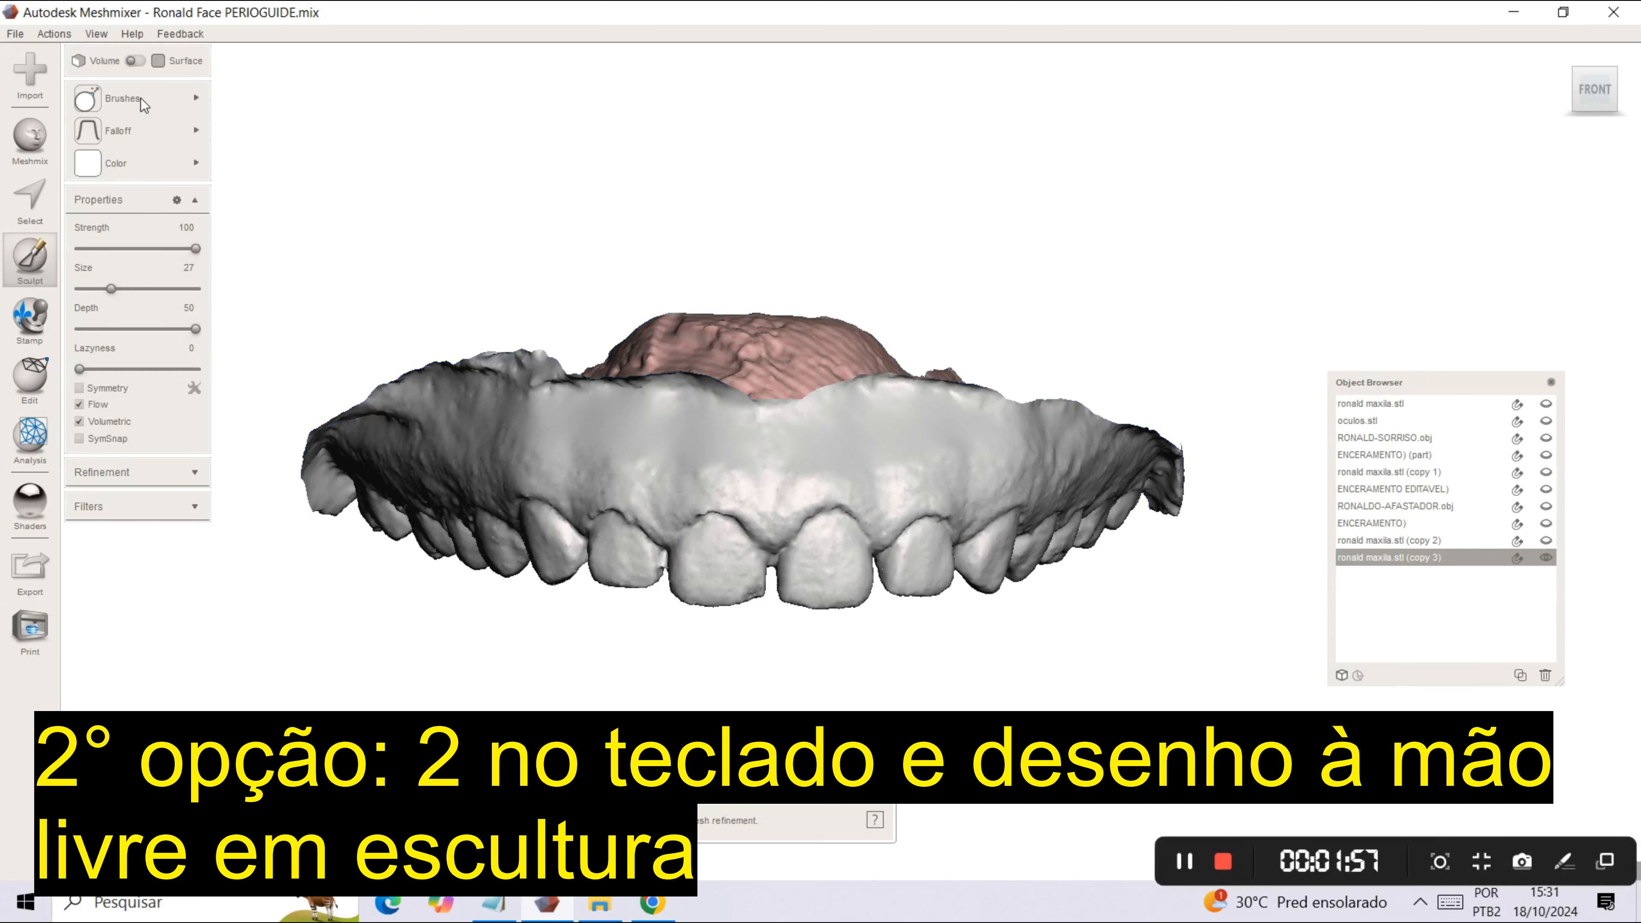
left_click(143, 97)
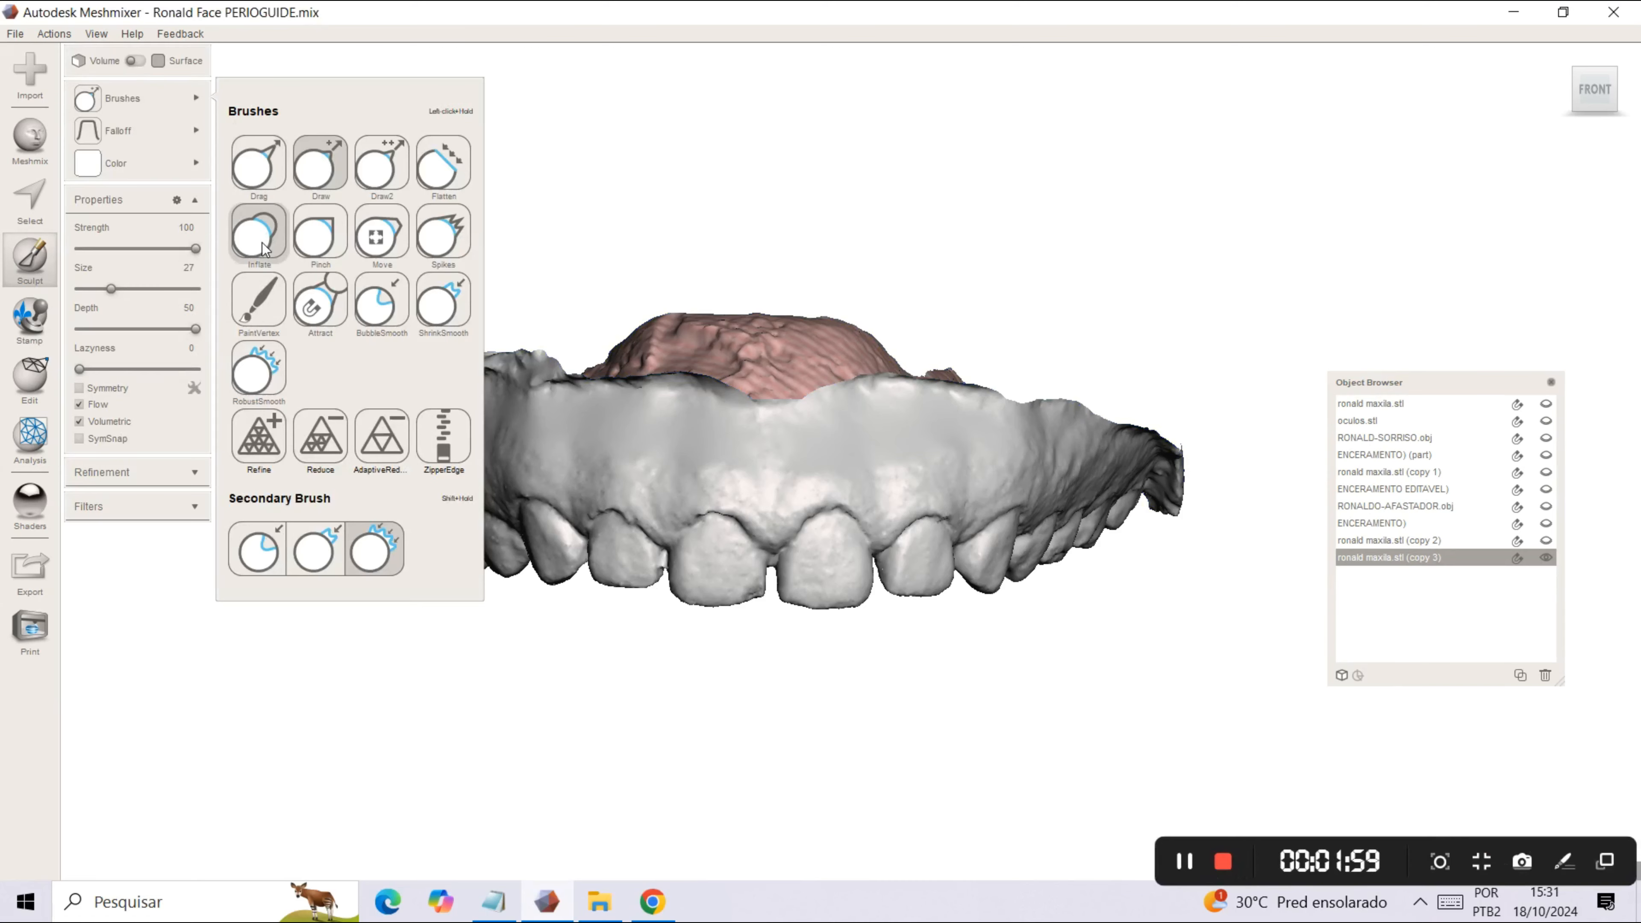
left_click(320, 247)
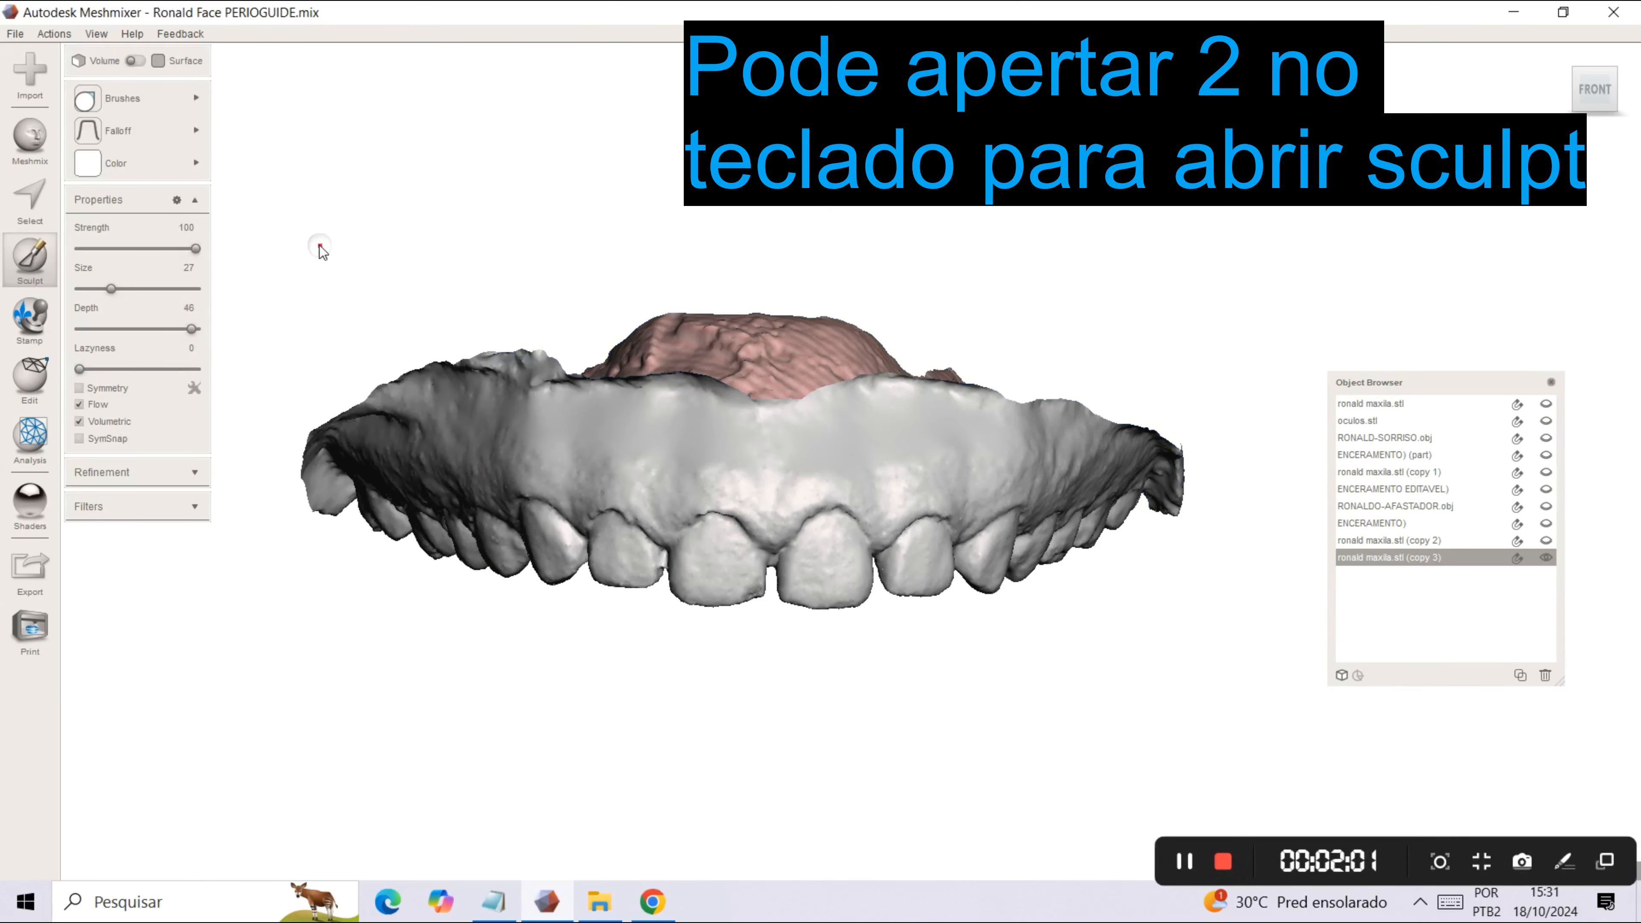
left_click(119, 131)
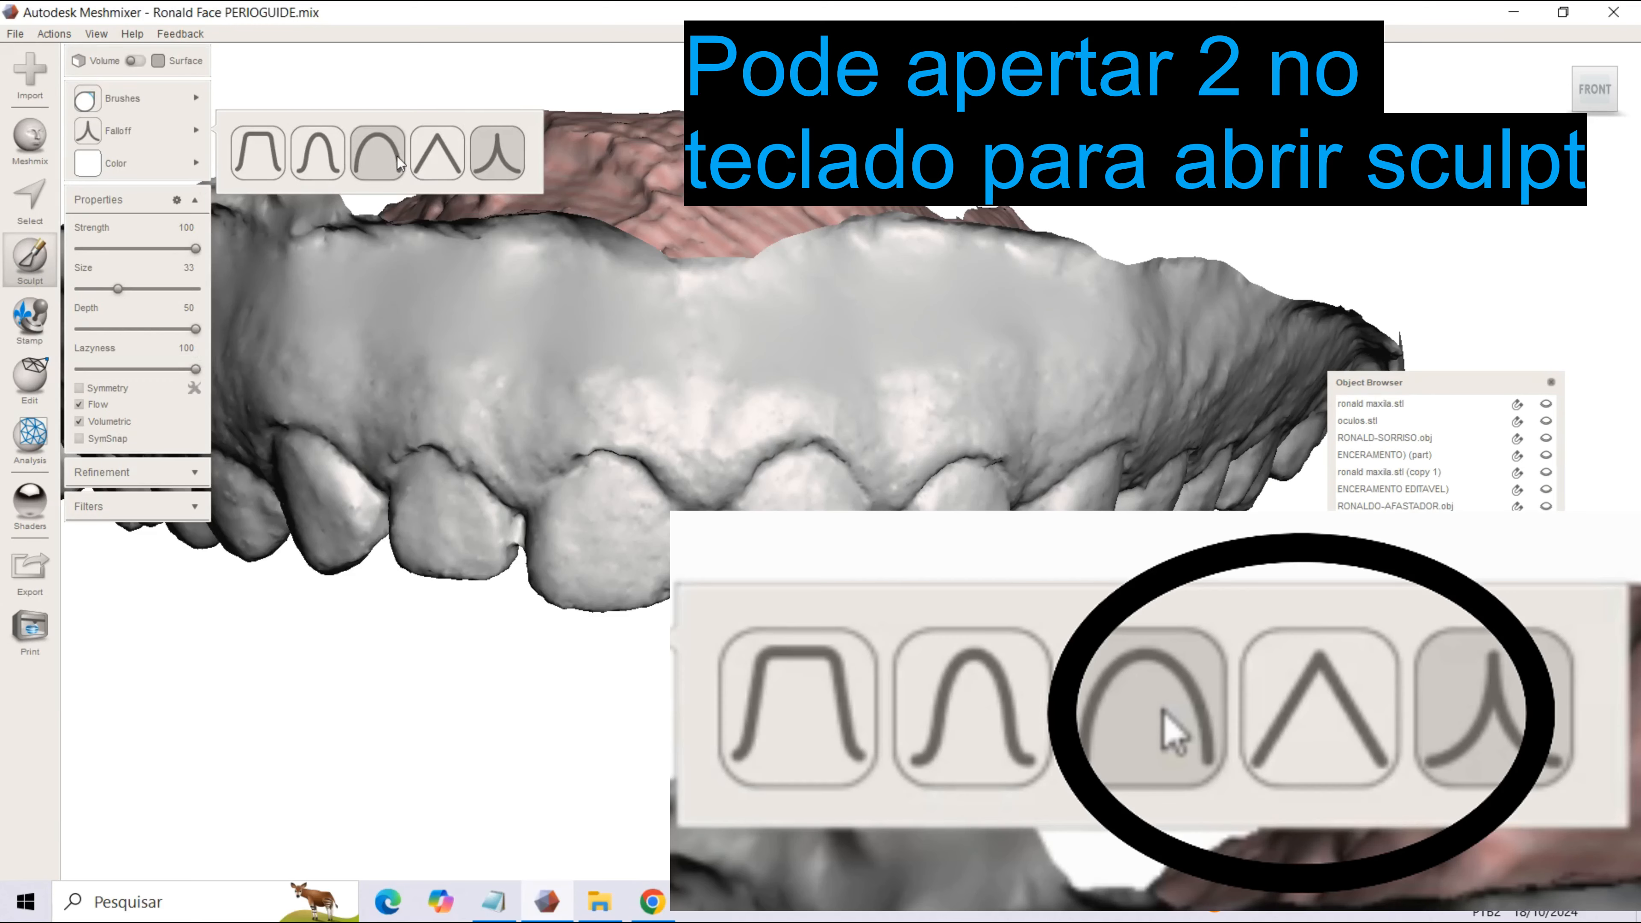
left_click(437, 153)
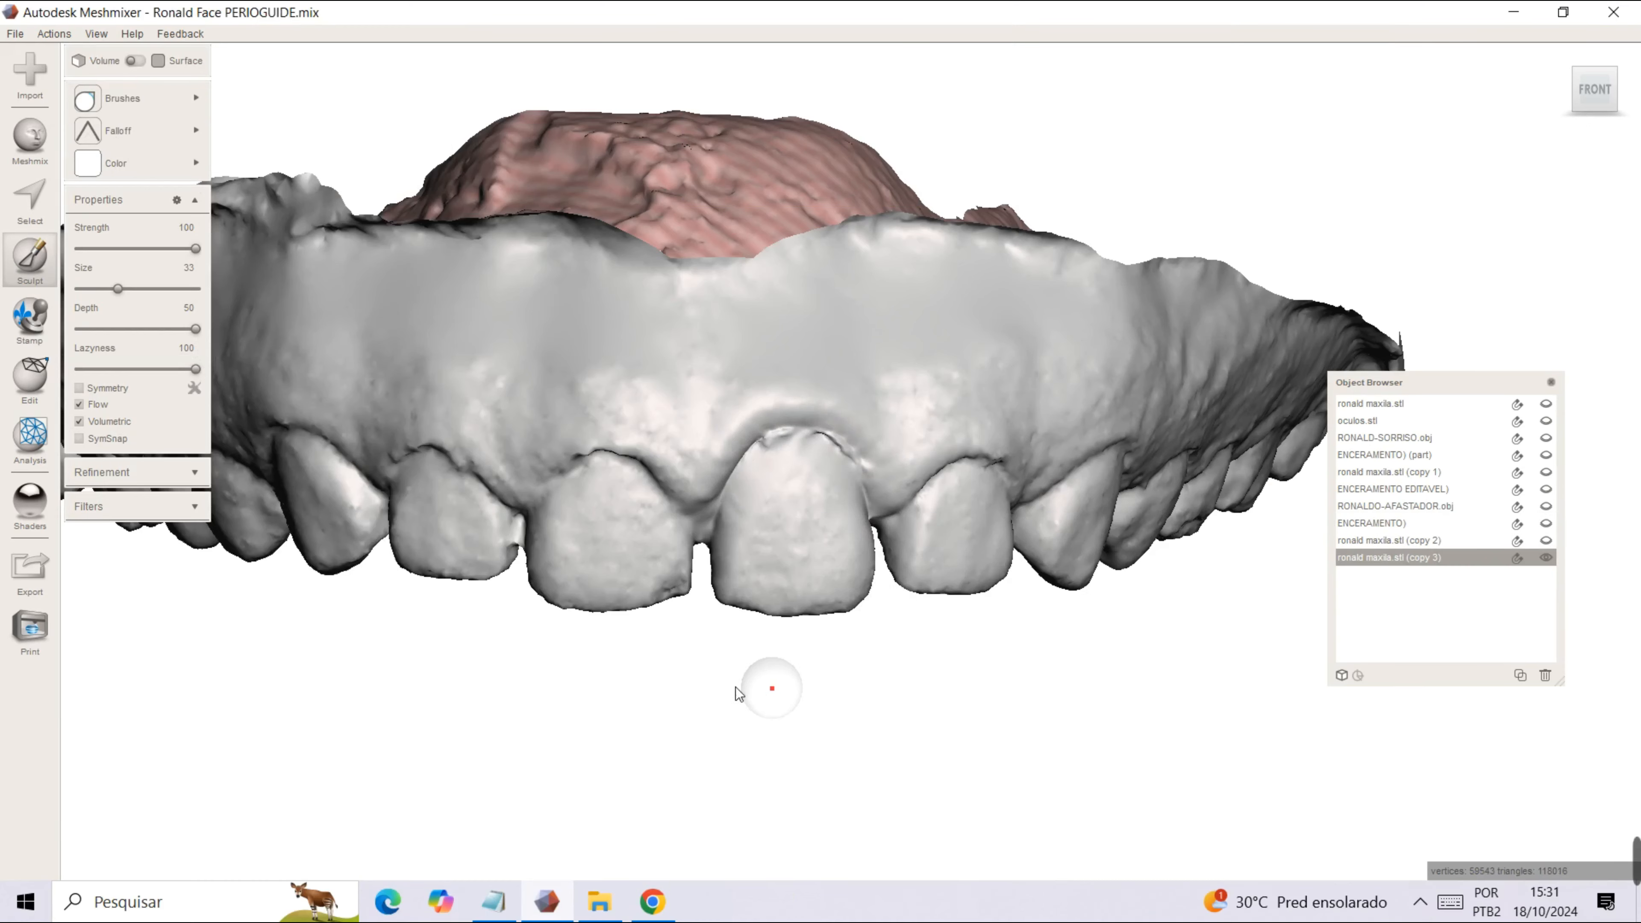
Sculpt a new, higher gingival margin above the patient's upper right central incisor with the same Pinch brush.
right_click_drag(736, 688, 776, 692)
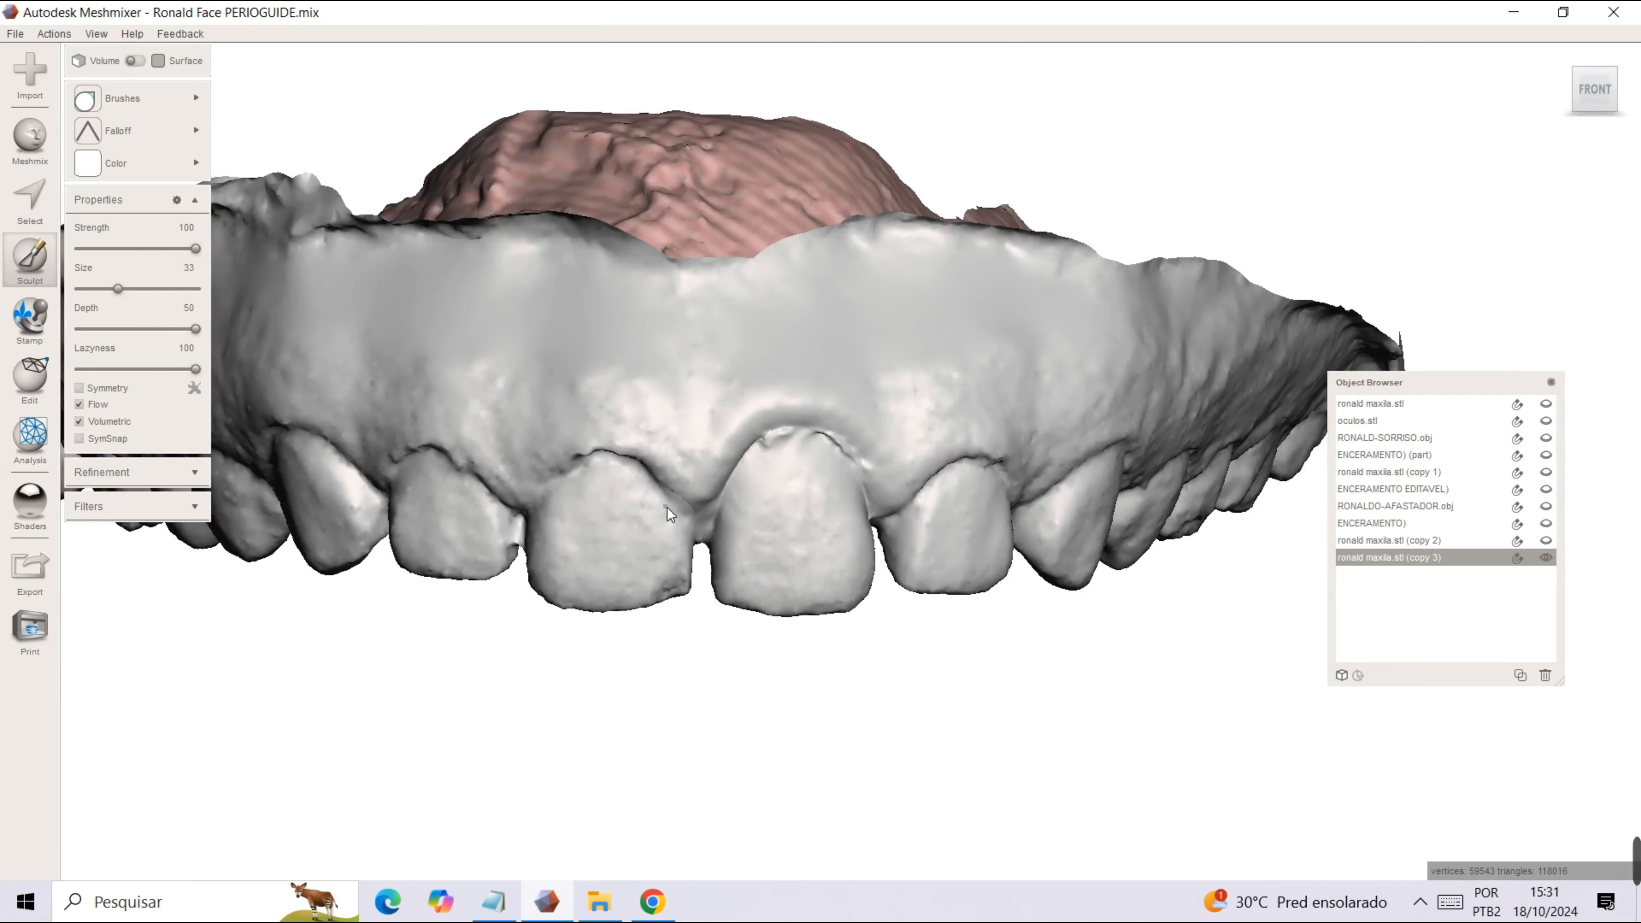
left_click(129, 130)
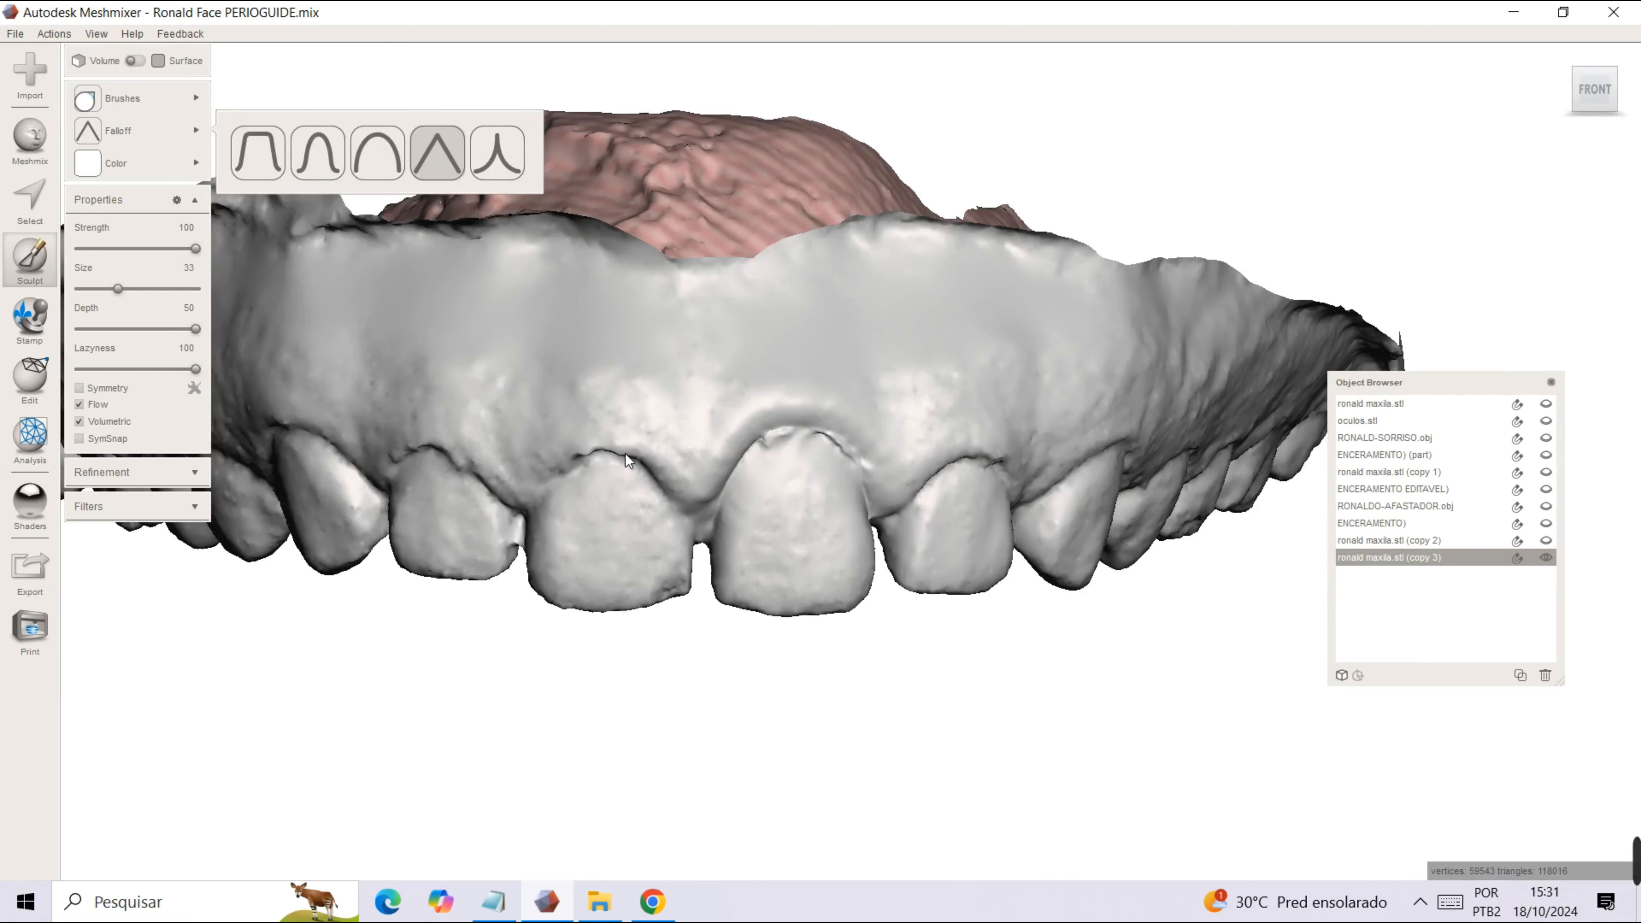
left_click(1185, 863)
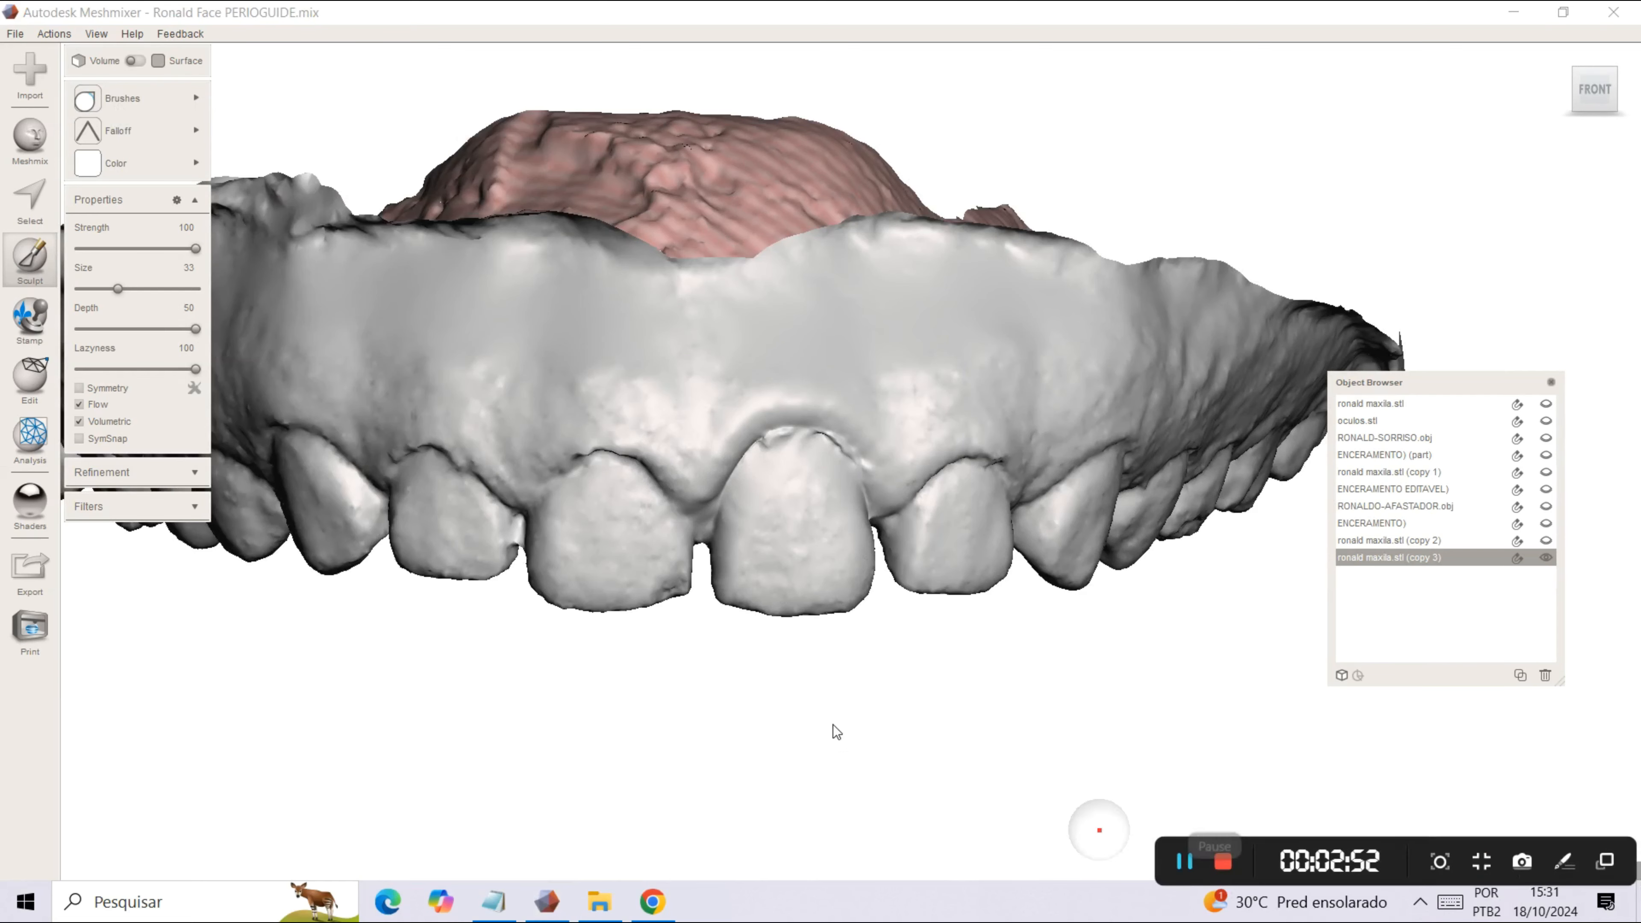
left_click(679, 492)
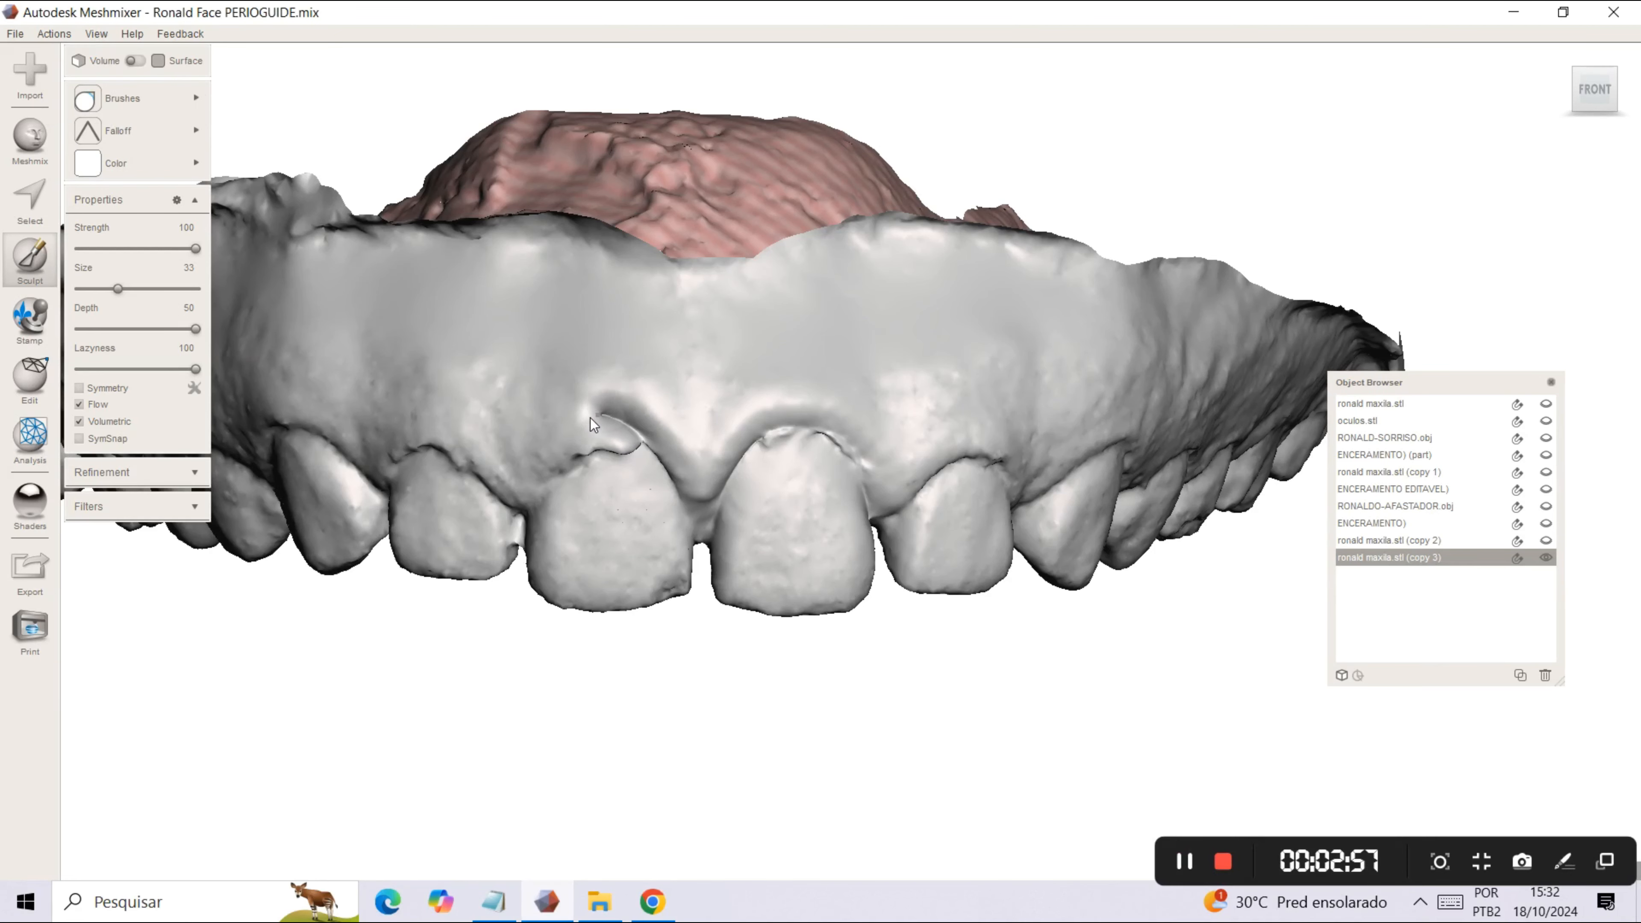
left_click_drag(558, 436, 521, 526)
right_click_drag(756, 767, 1027, 733)
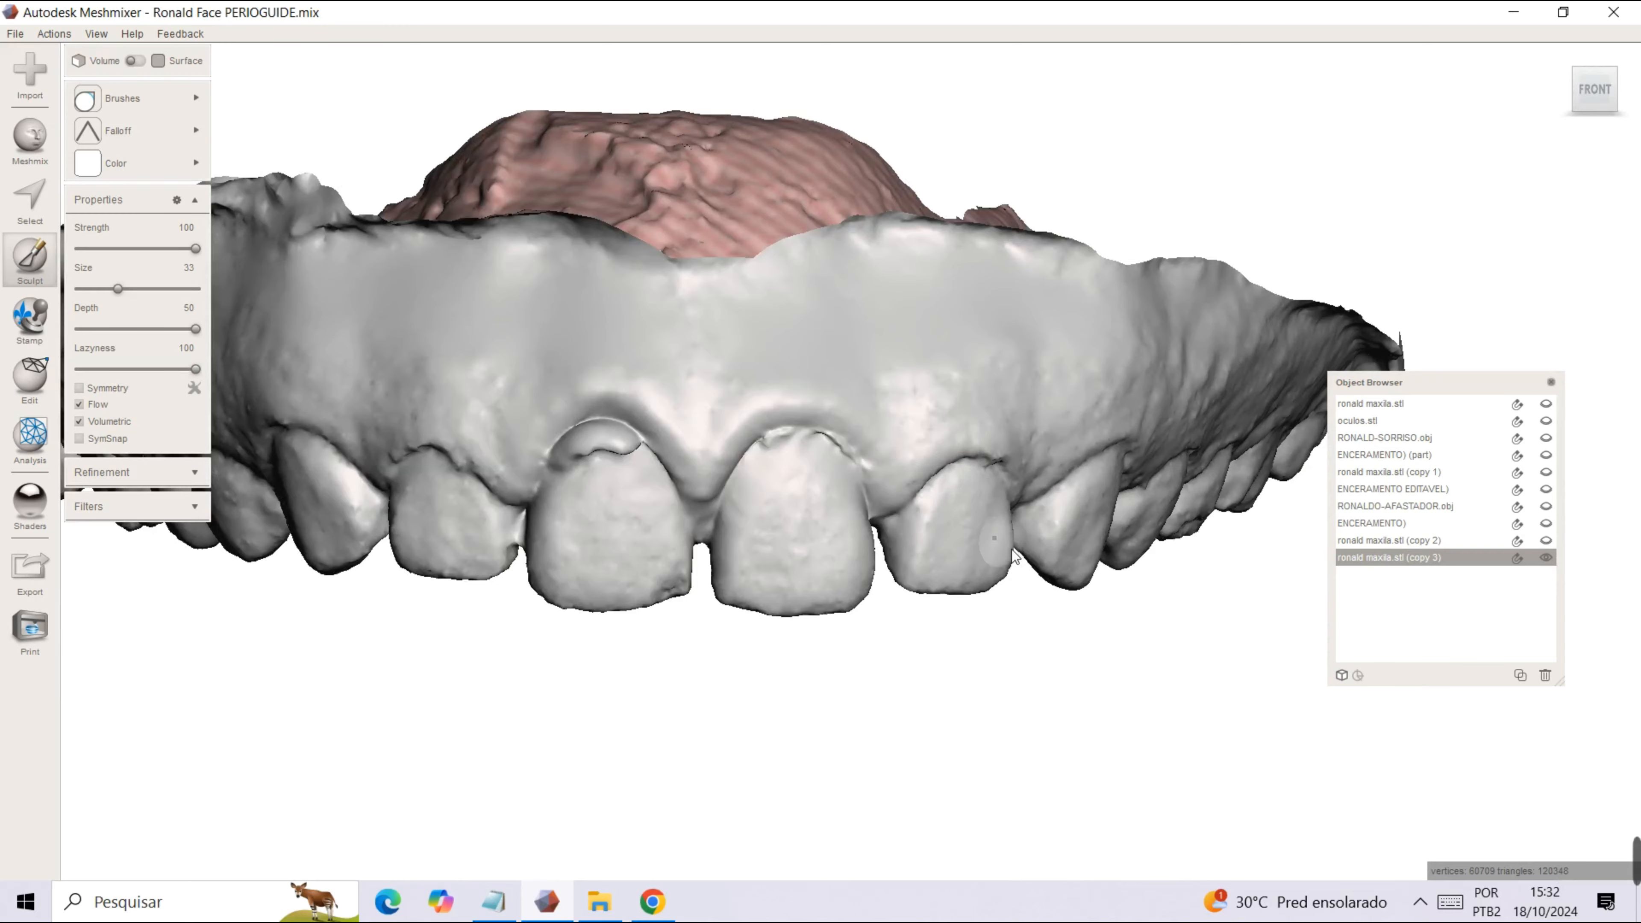
Sculpt new gingival margins above the patient's upper left and upper right lateral incisors.
right_click_drag(994, 538, 762, 480)
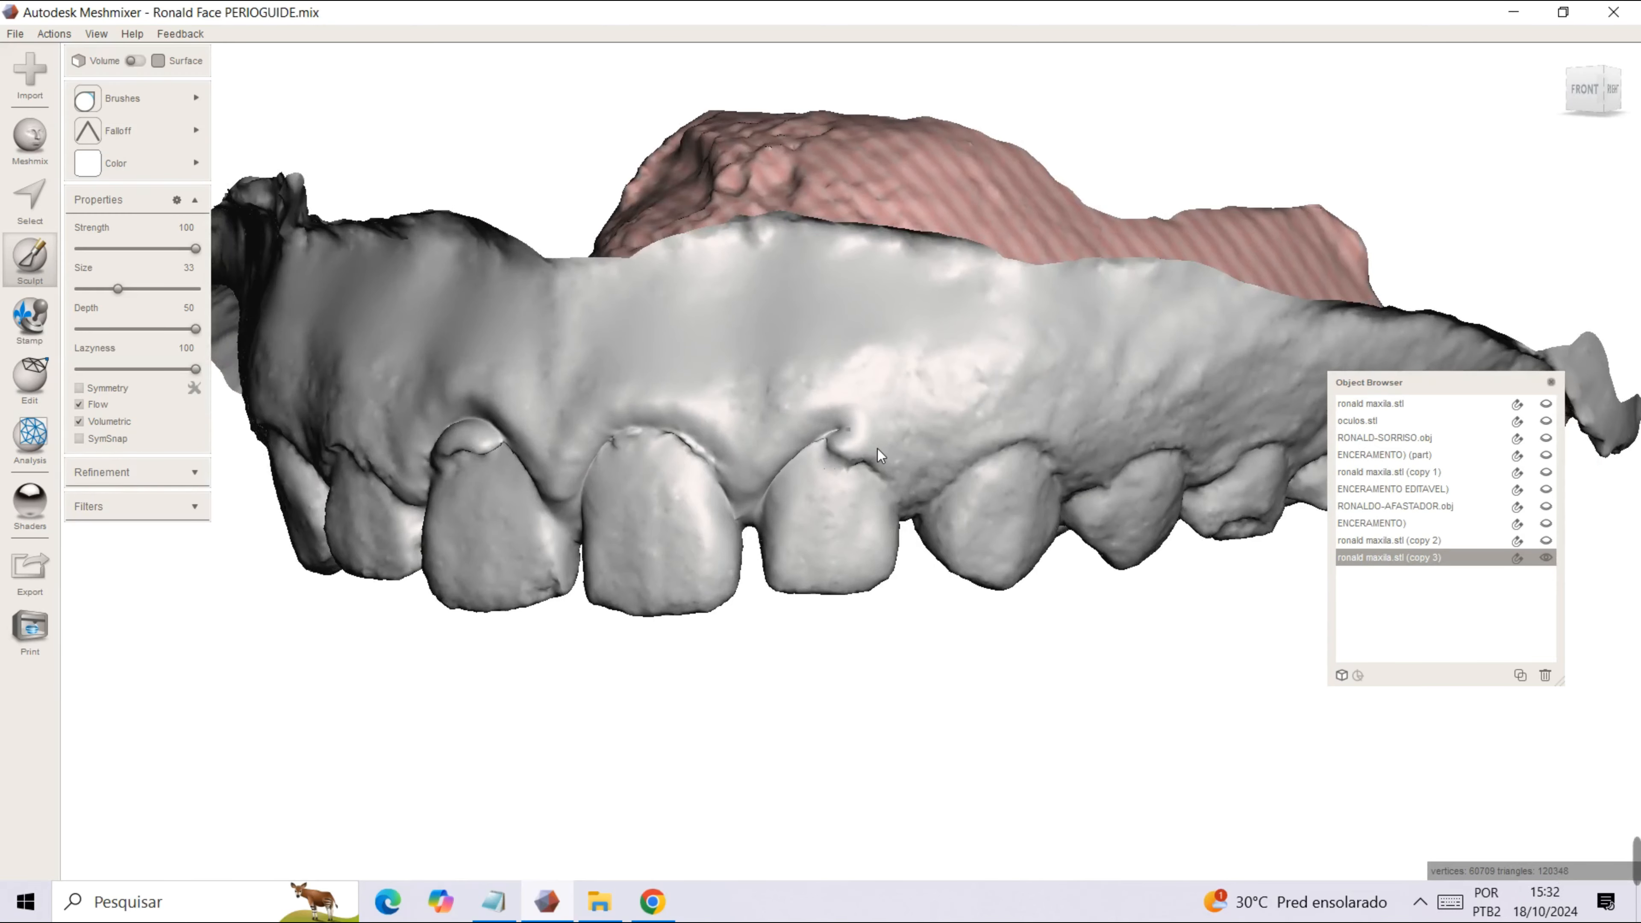
right_click_drag(742, 619, 842, 622)
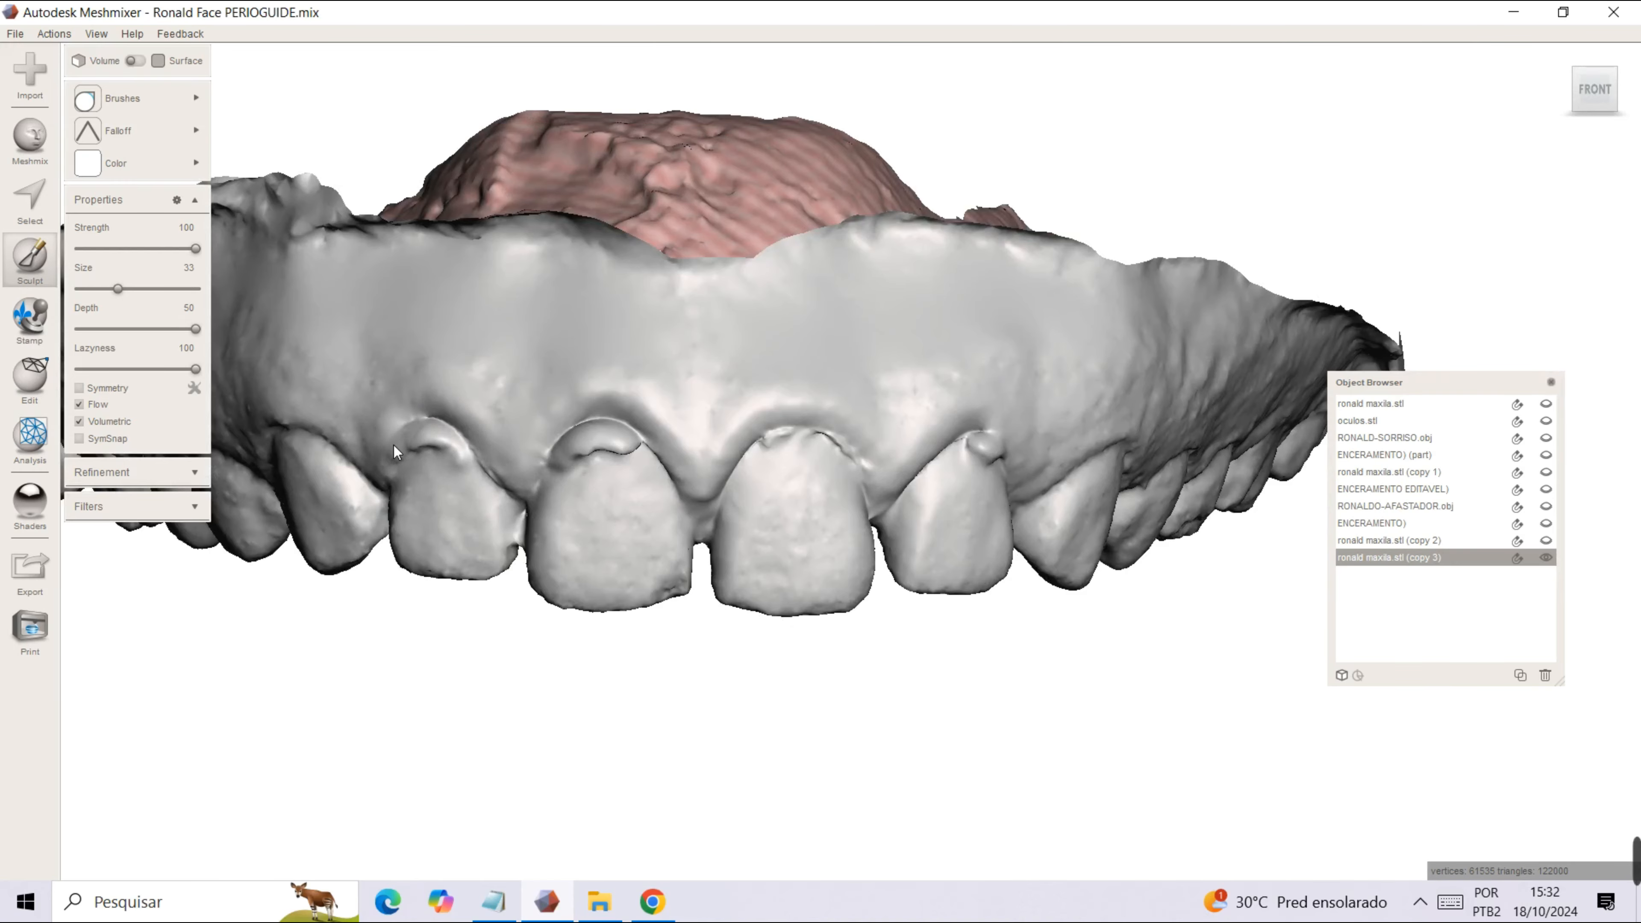
right_click_drag(748, 668, 780, 682)
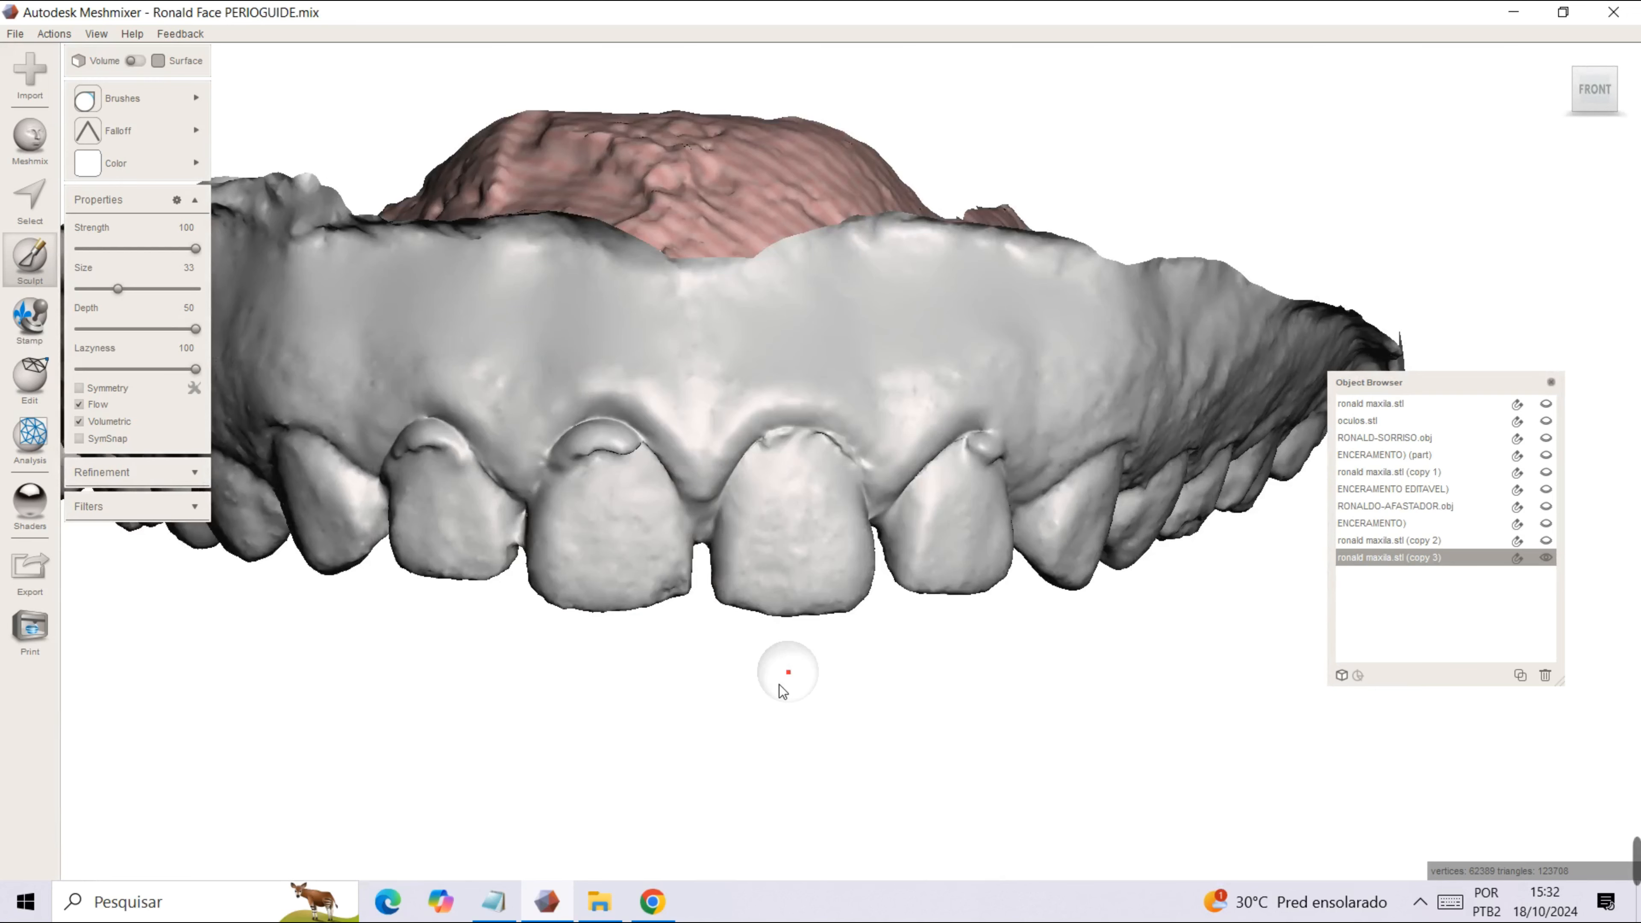
Undo the freehand gingival margin strokes sculpted on the incisors.
key("ctrl+z")
key("ctrl+z")
key("ctrl+z")
key("ctrl+z")
key("ctrl+z")
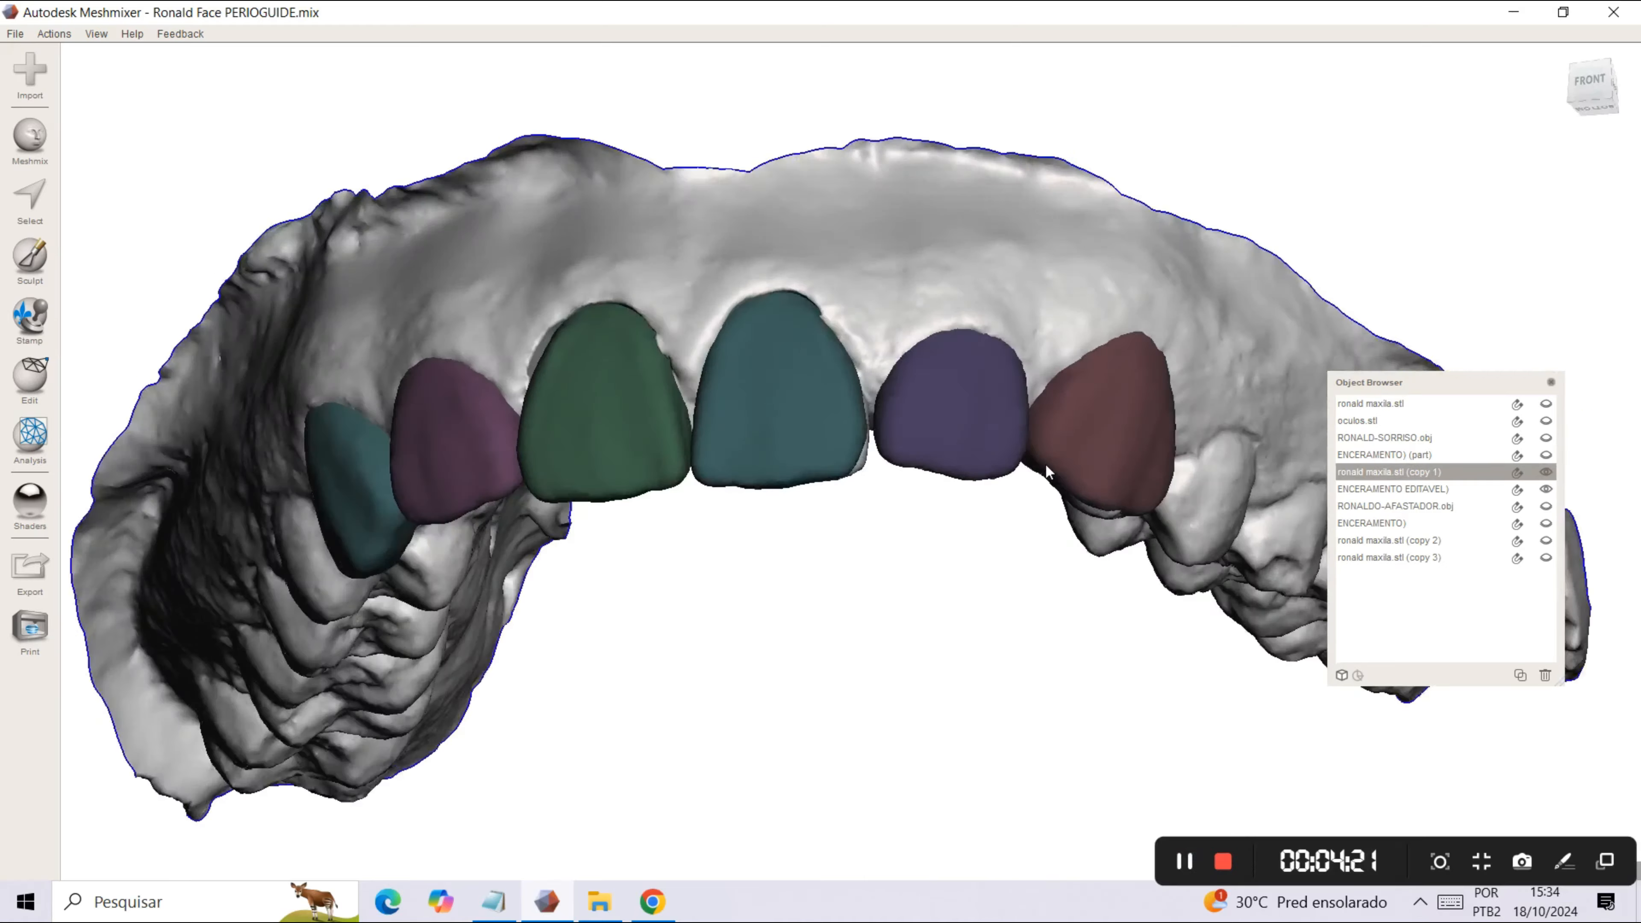
On maxilla copy 1, sculpt the gum higher around the patient's upper left lateral incisor wax-up with a Pinch brush of size 33, depth 50, lazyness 100.
right_click_drag(1045, 463, 927, 465)
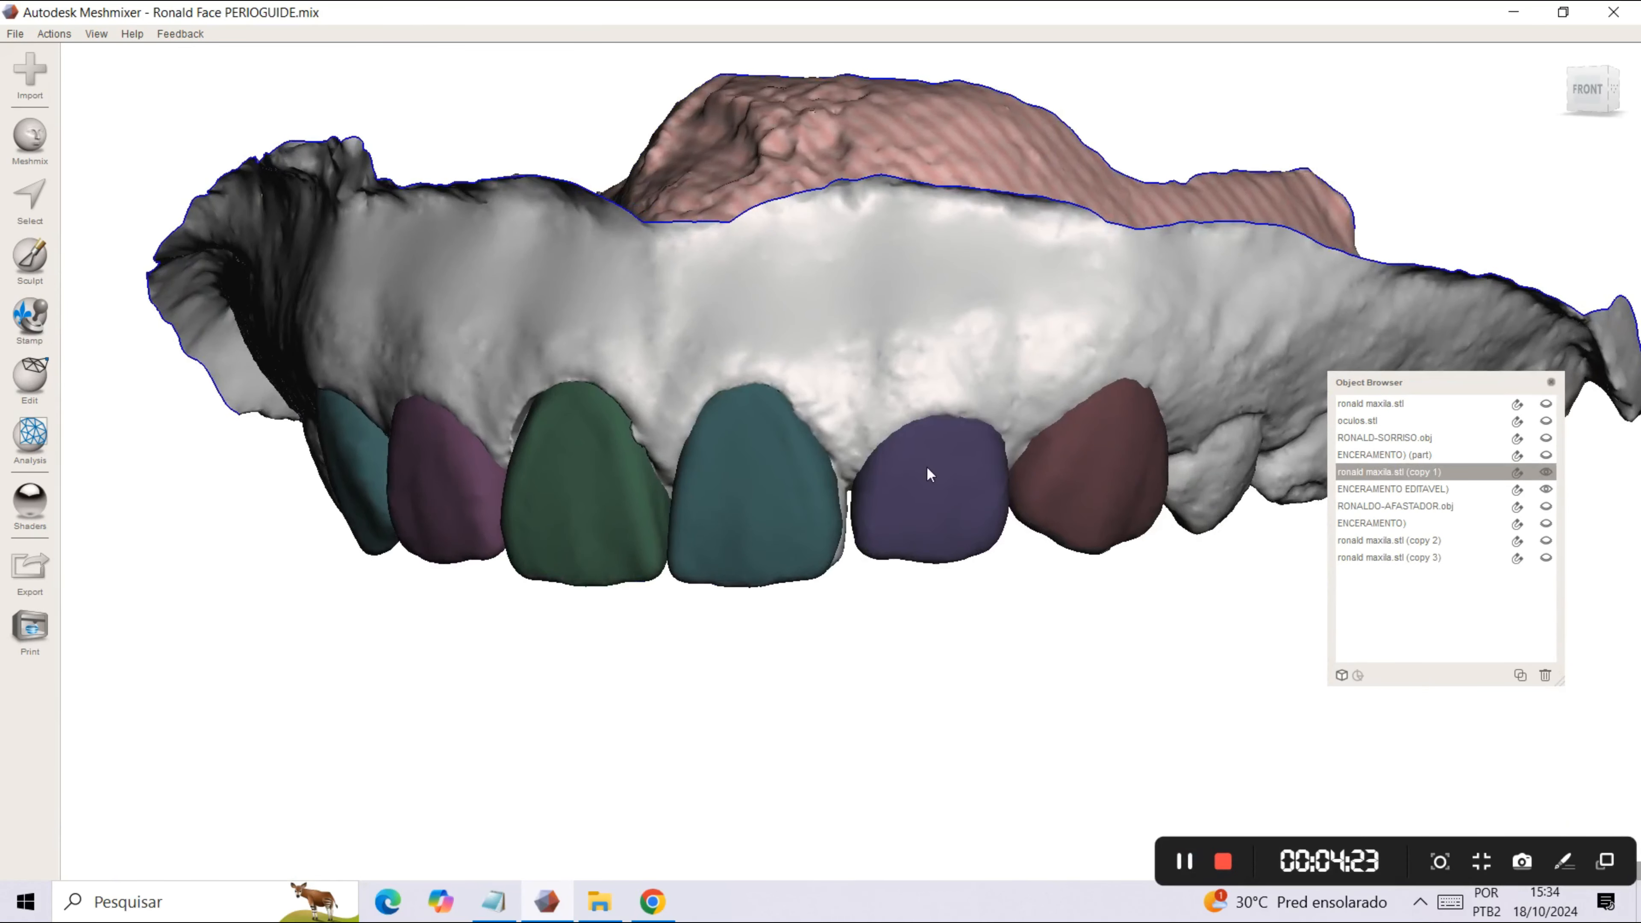
key("3")
left_click(157, 122)
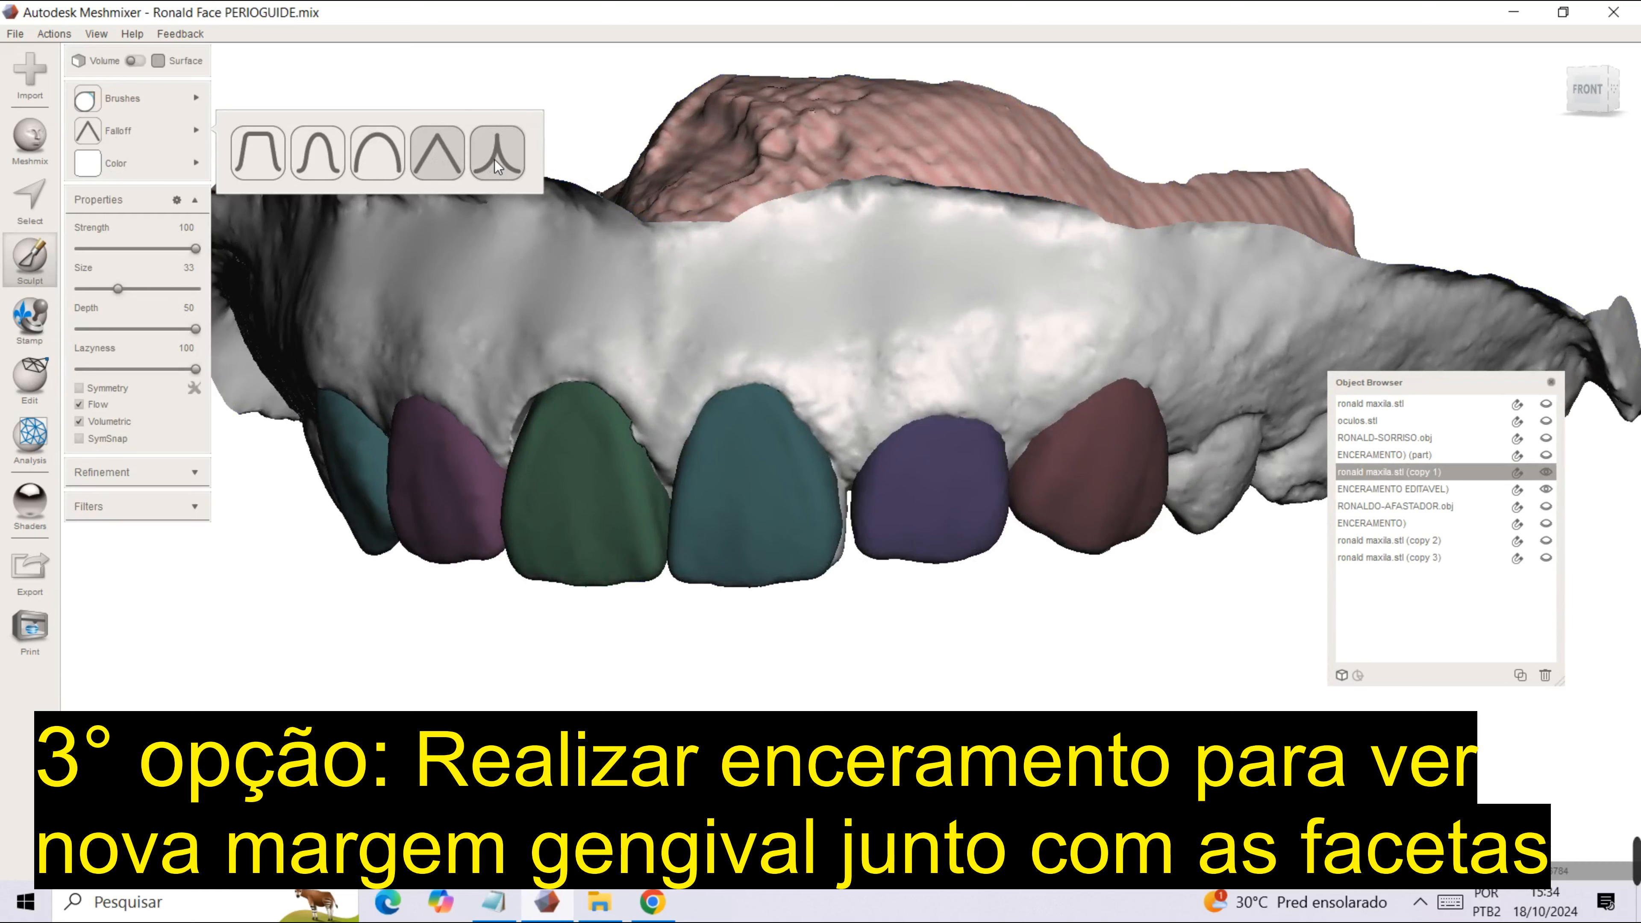
left_click(158, 102)
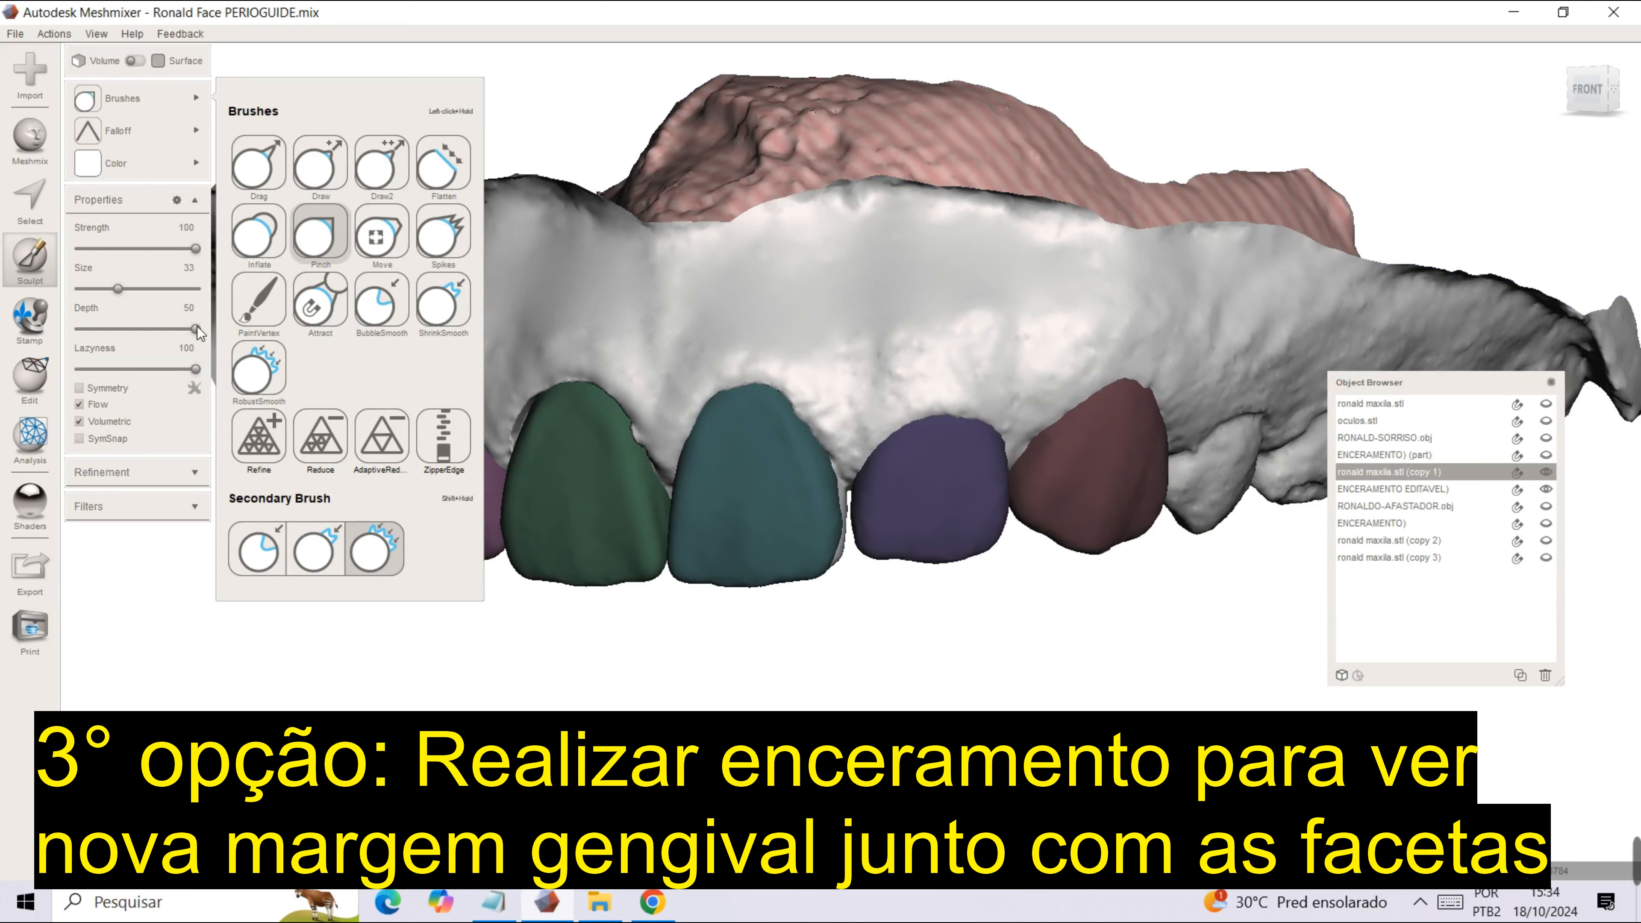
left_click_drag(196, 368, 186, 369)
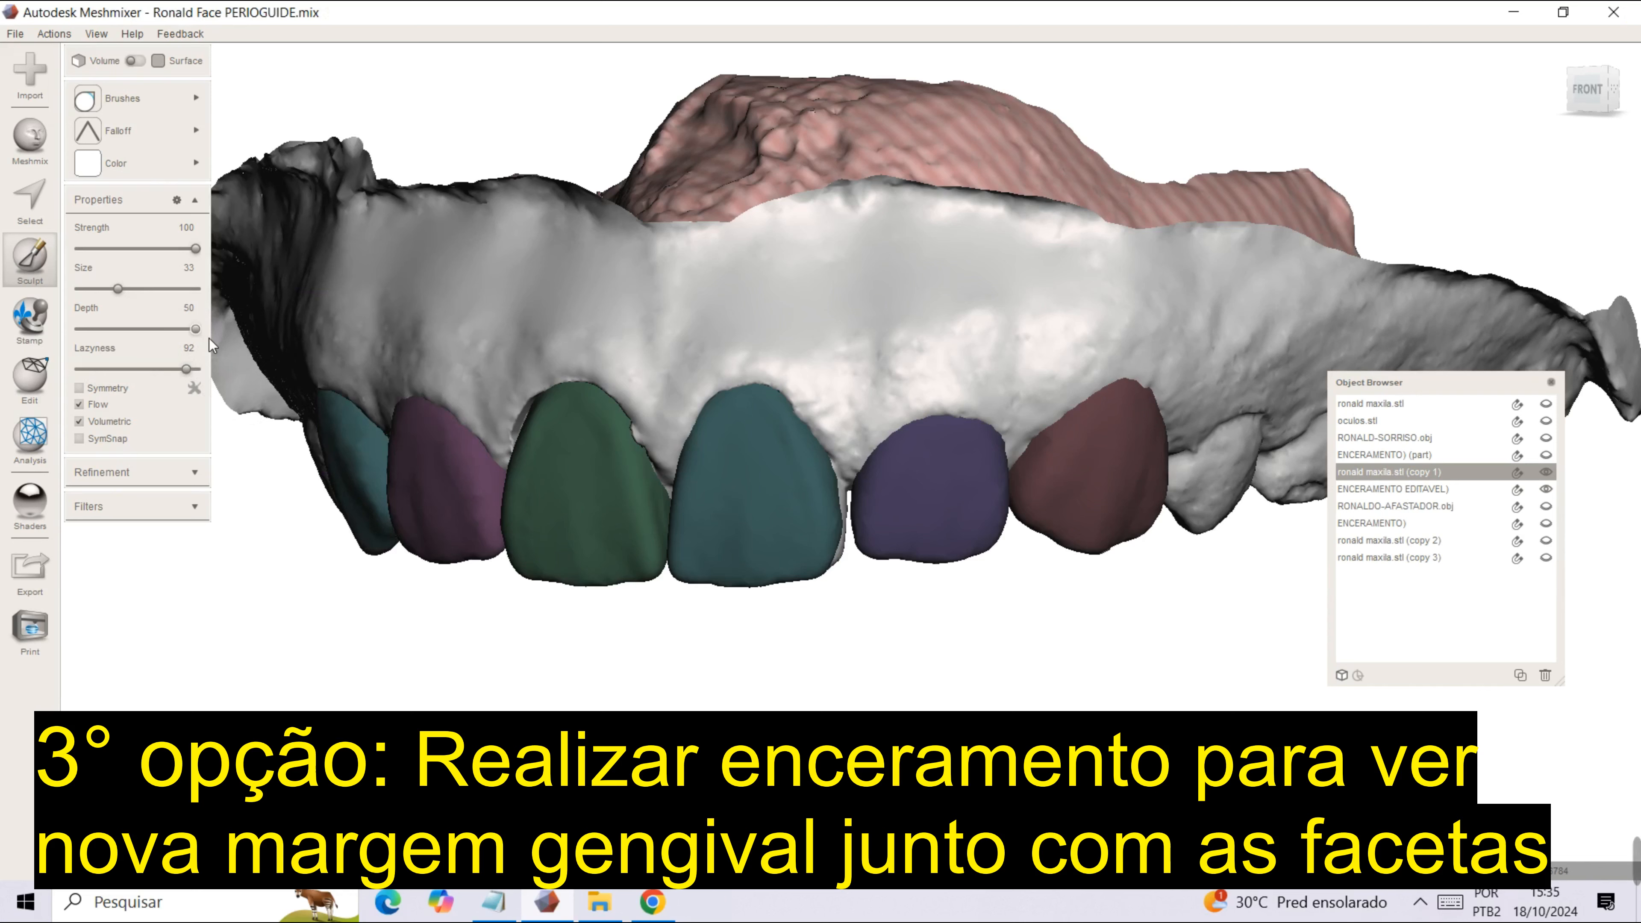
left_click_drag(186, 368, 199, 370)
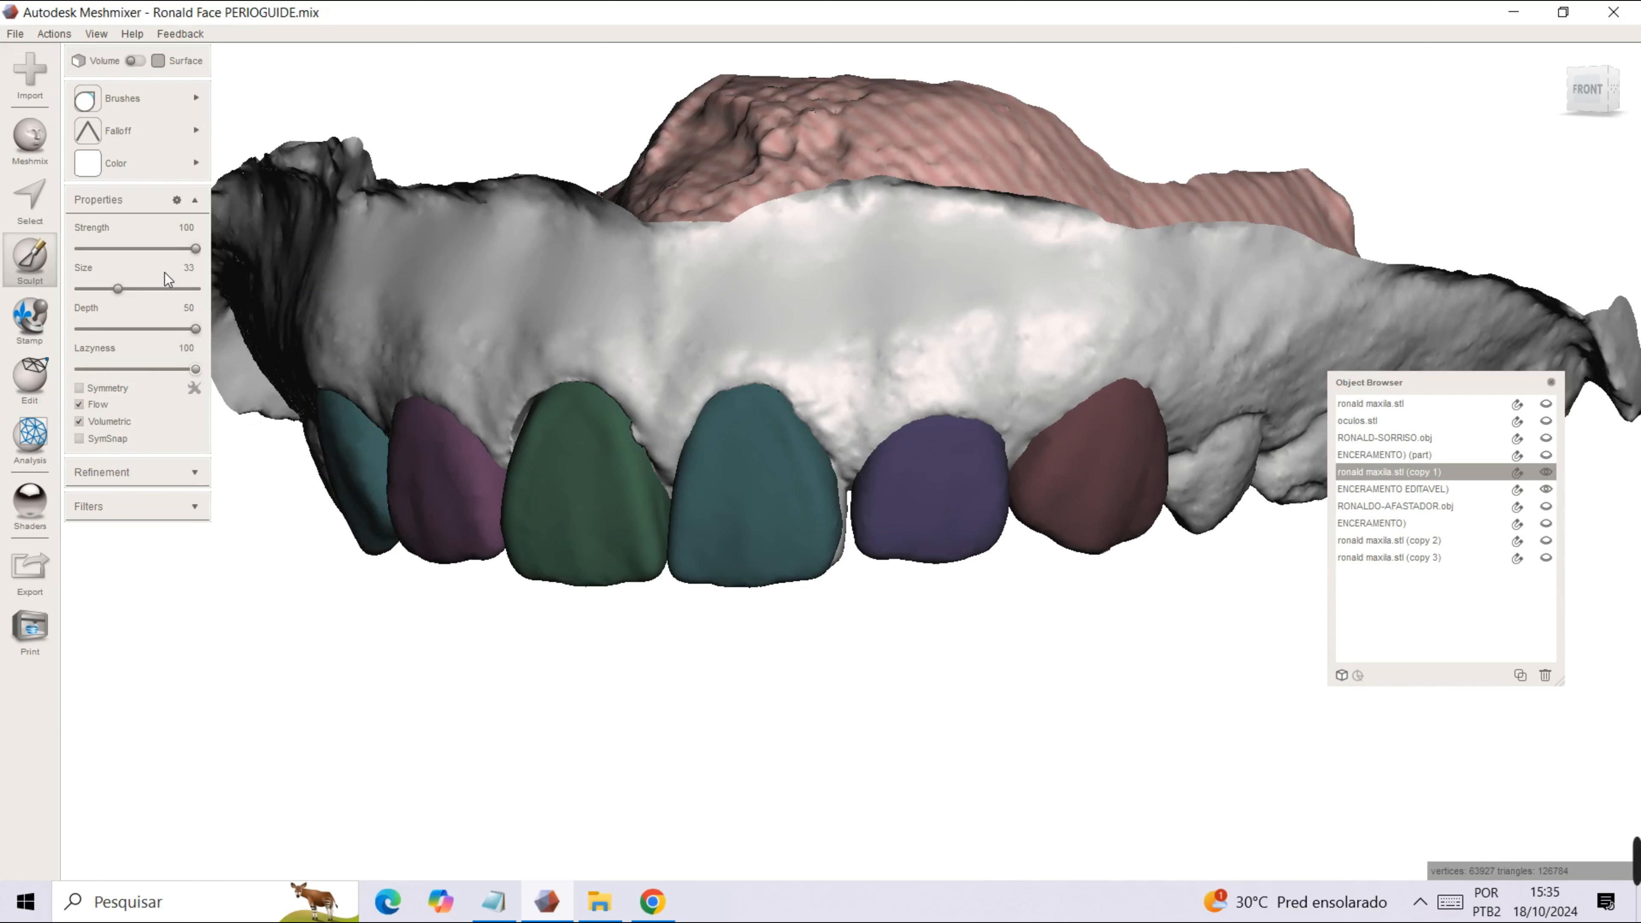
left_click(190, 272)
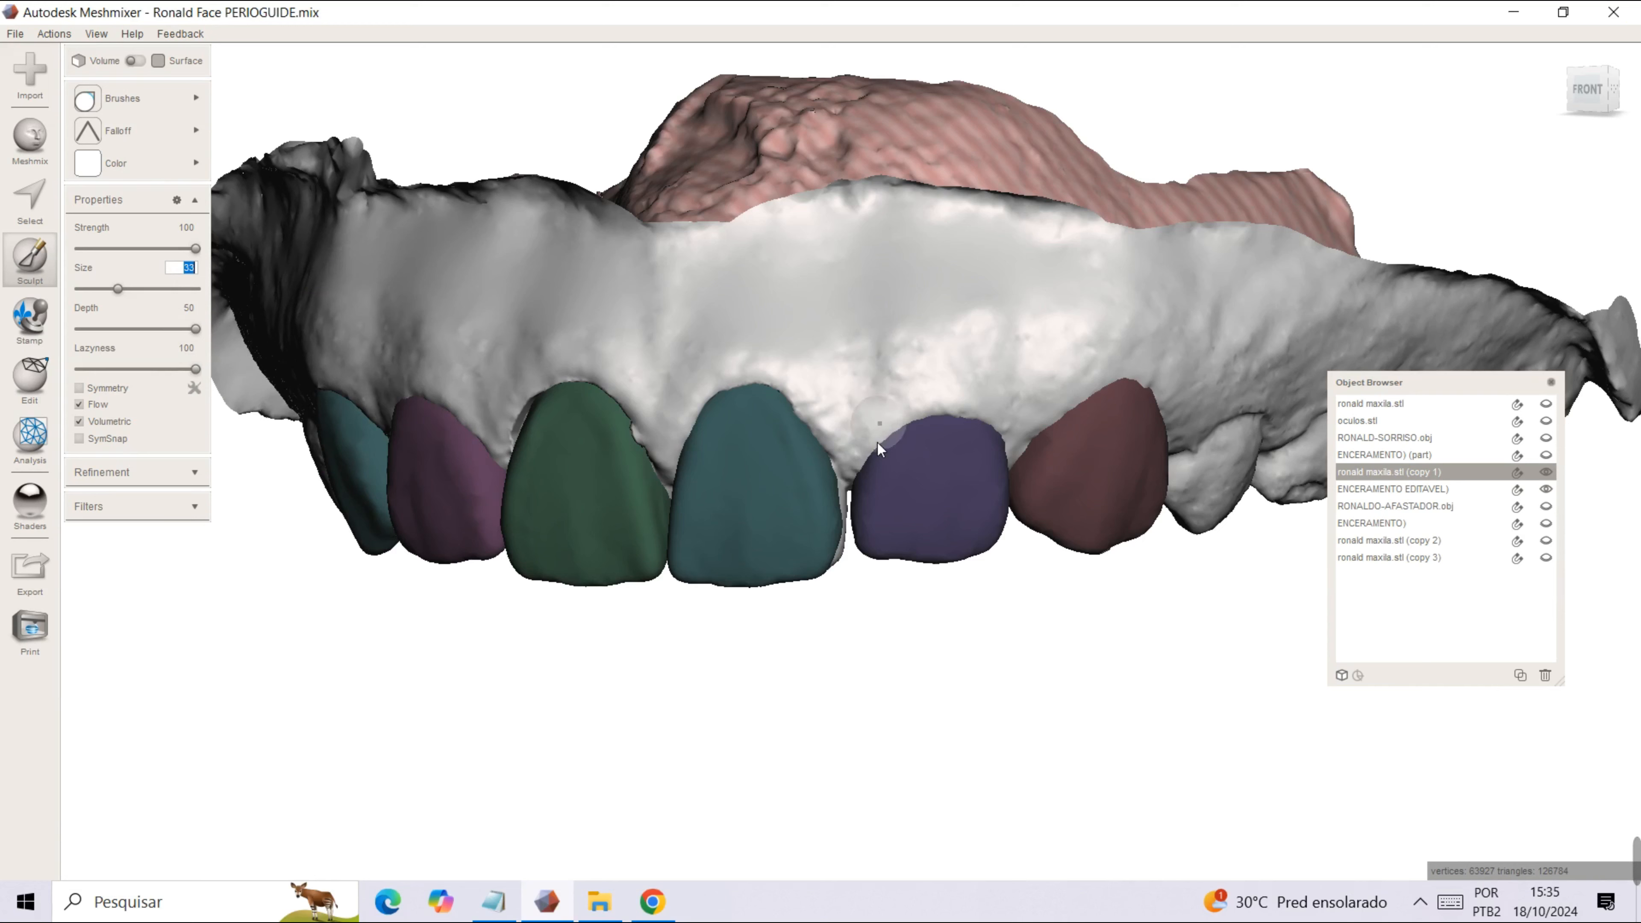
left_click_drag(862, 462, 866, 449)
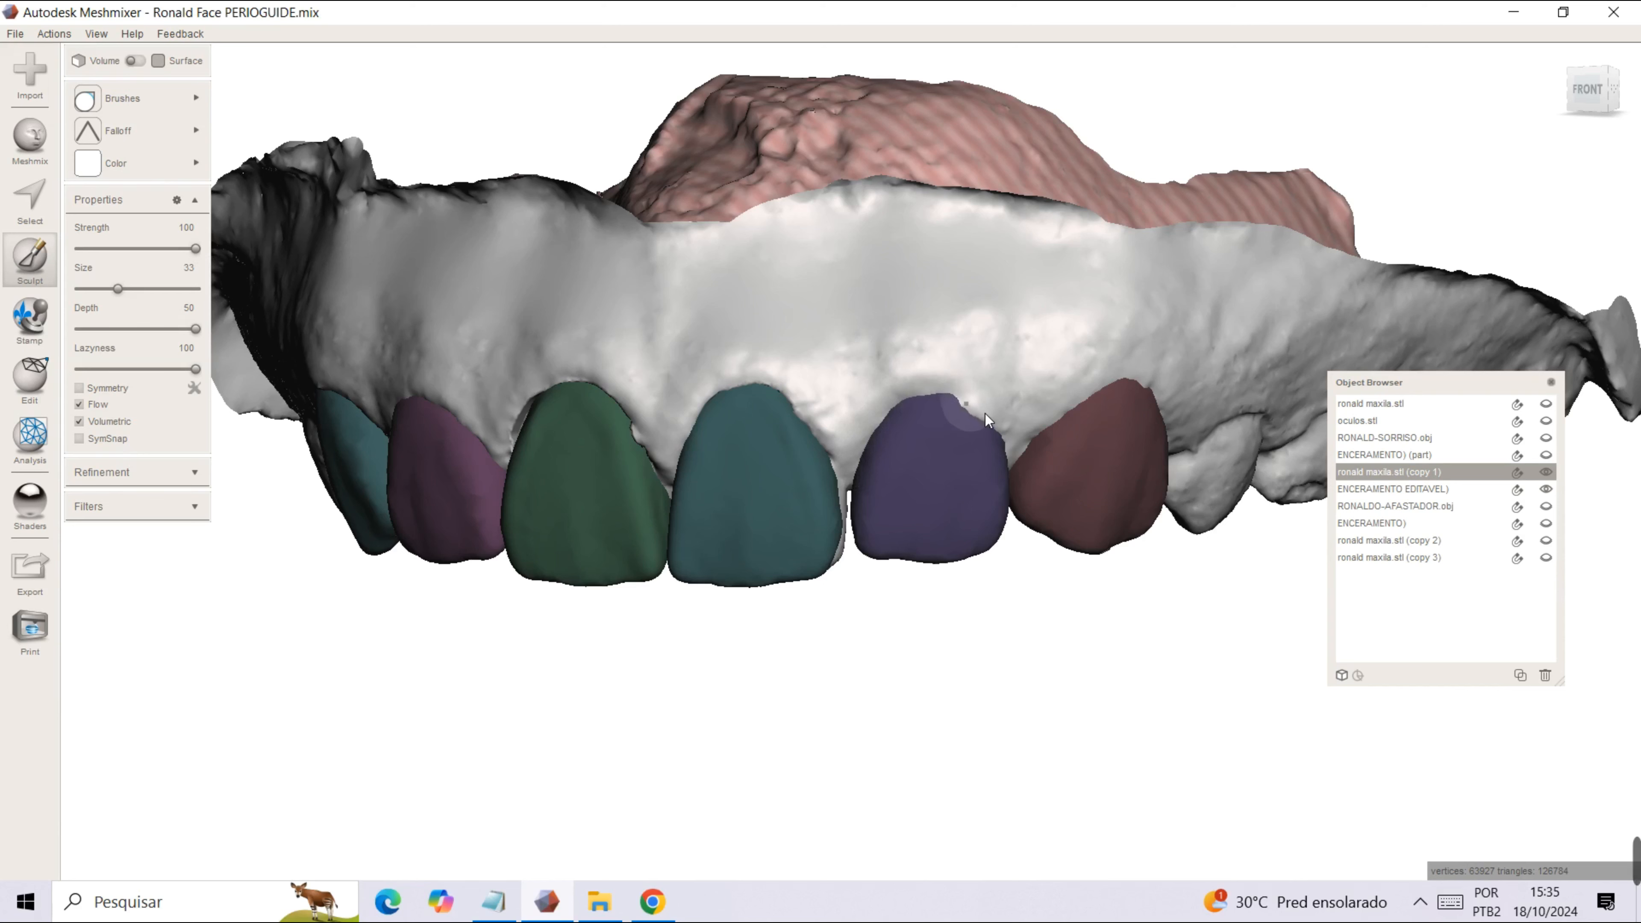
left_click_drag(1002, 454, 1010, 470)
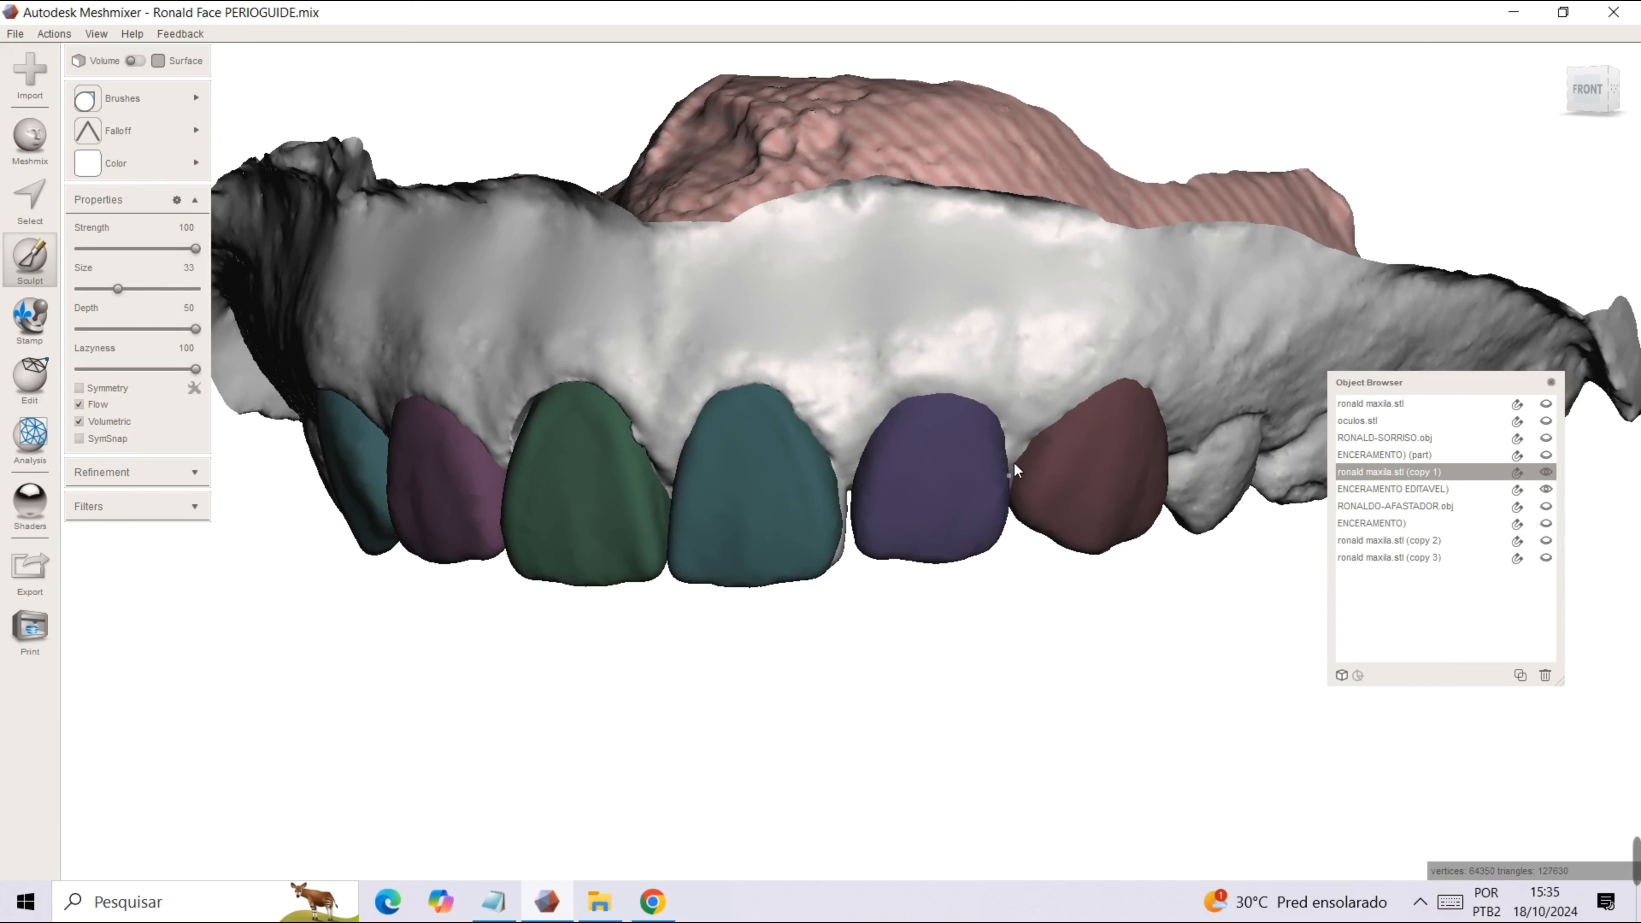
Undo the last gum stroke at the upper left lateral incisor wax-up, try re-sculpting the margin there, and undo that too.
key("ctrl+z")
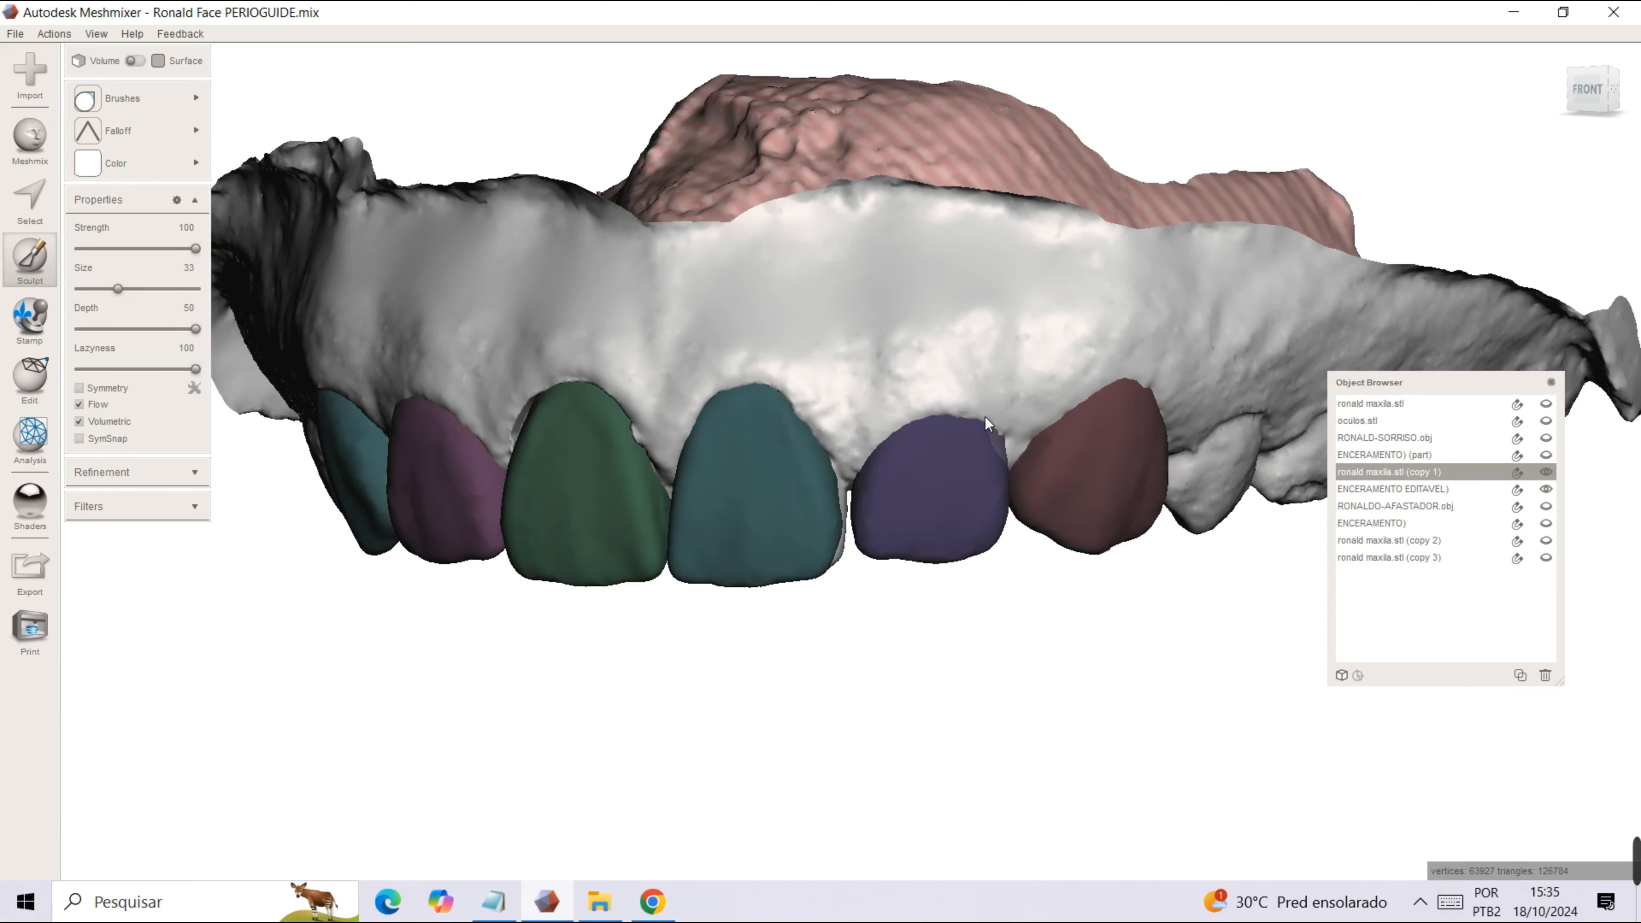
left_click_drag(925, 394, 886, 409)
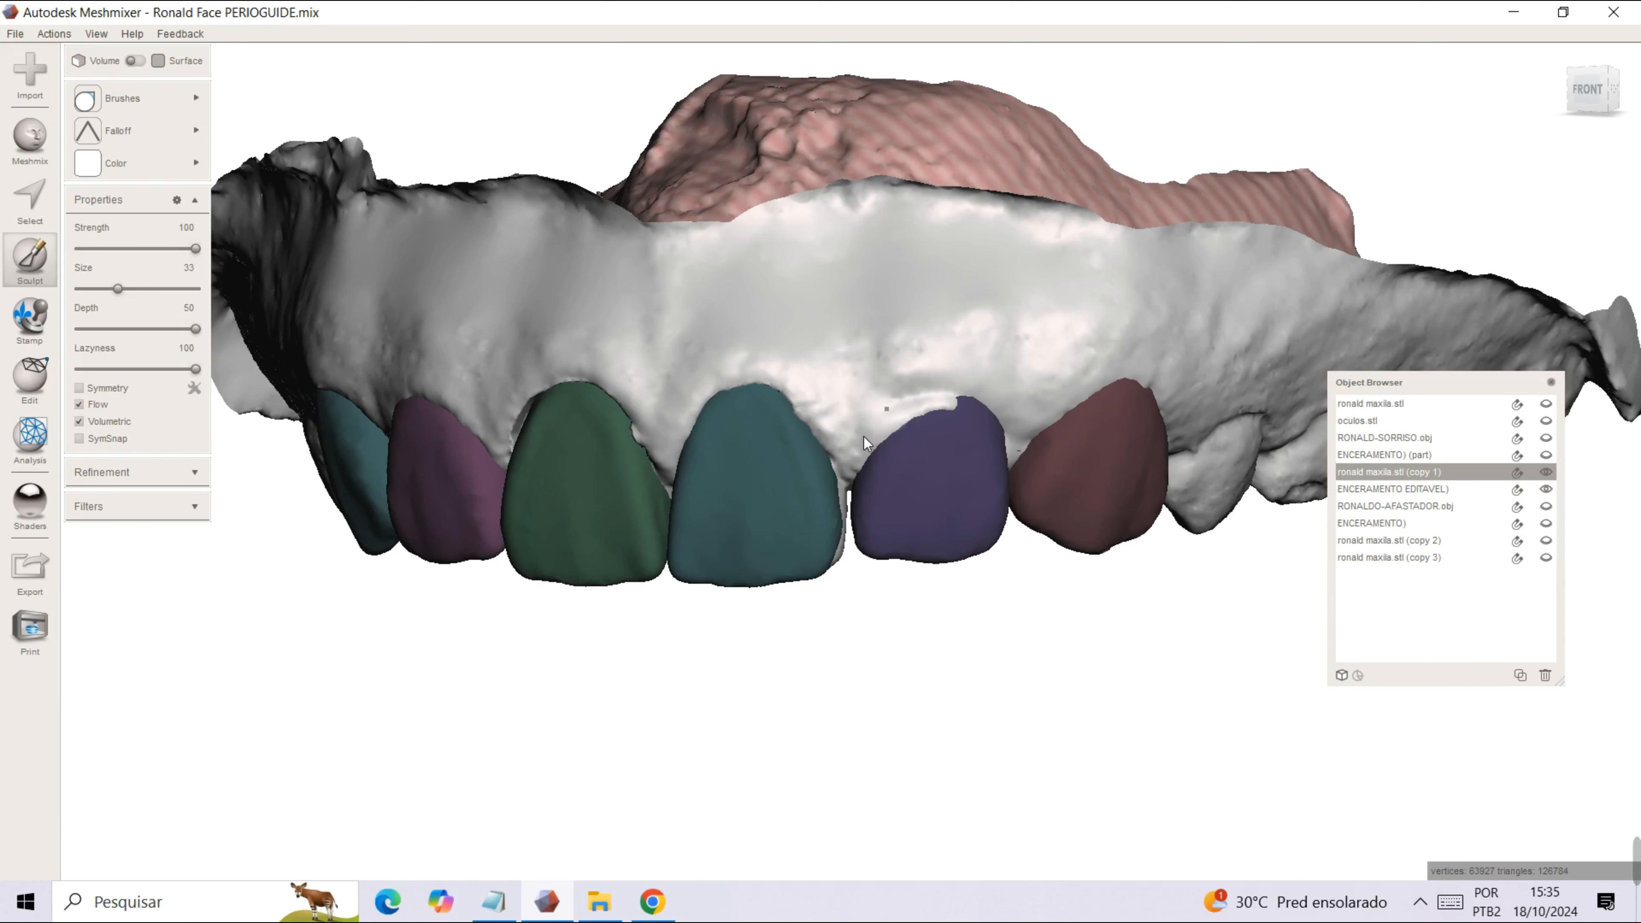
left_click_drag(919, 403, 963, 400)
right_click_drag(954, 646, 1024, 658)
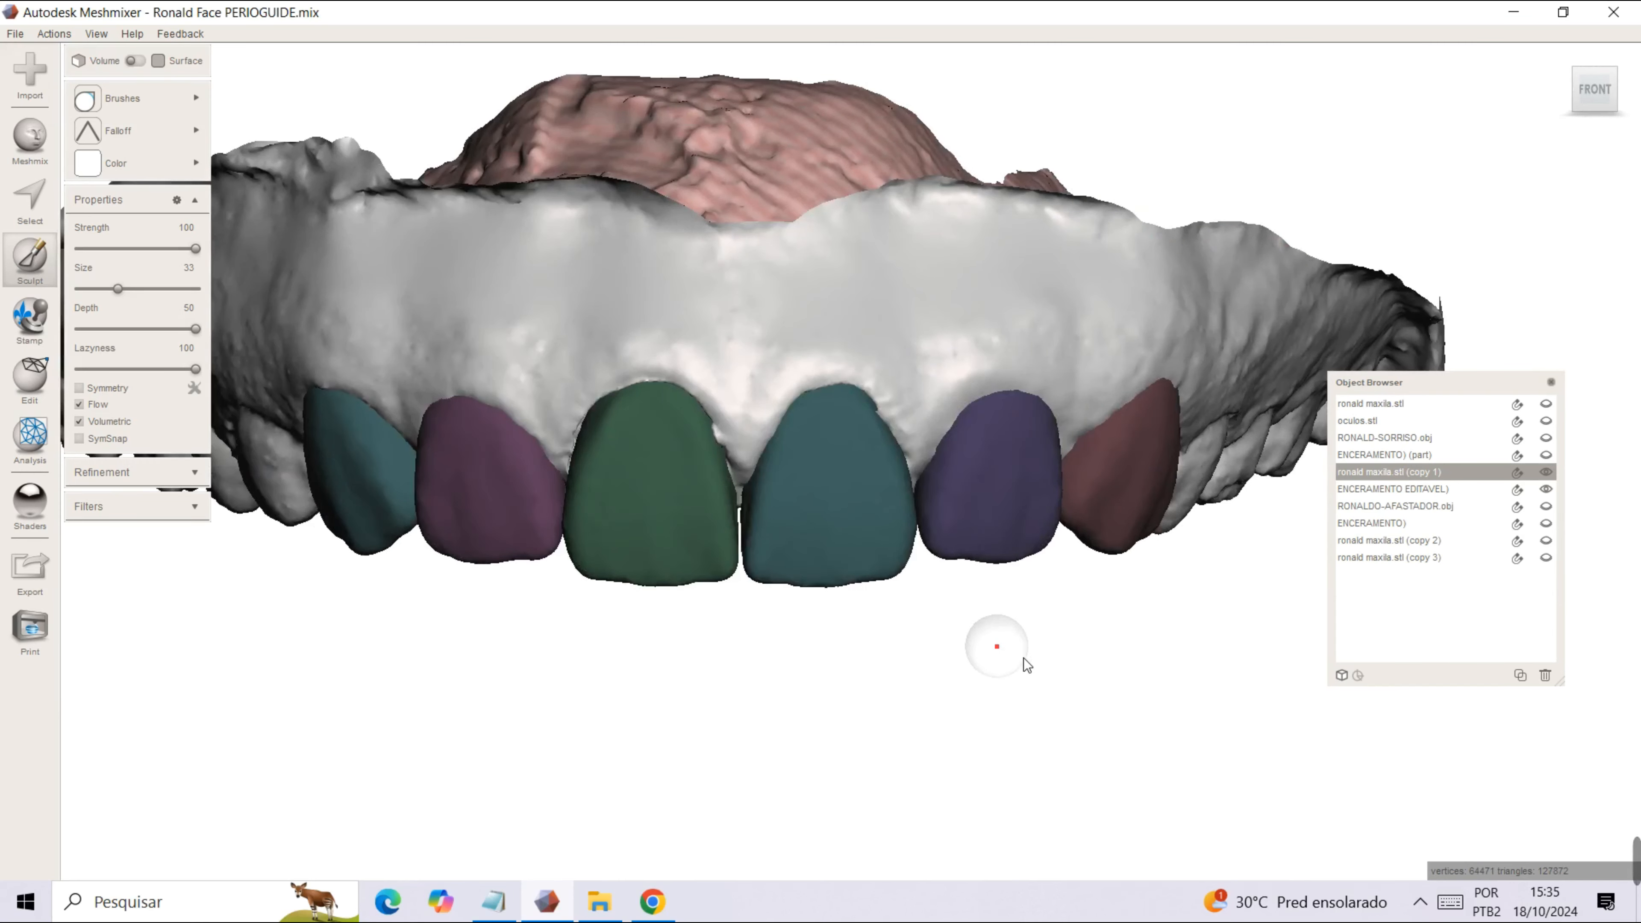
key("ctrl+z")
key("ctrl+z")
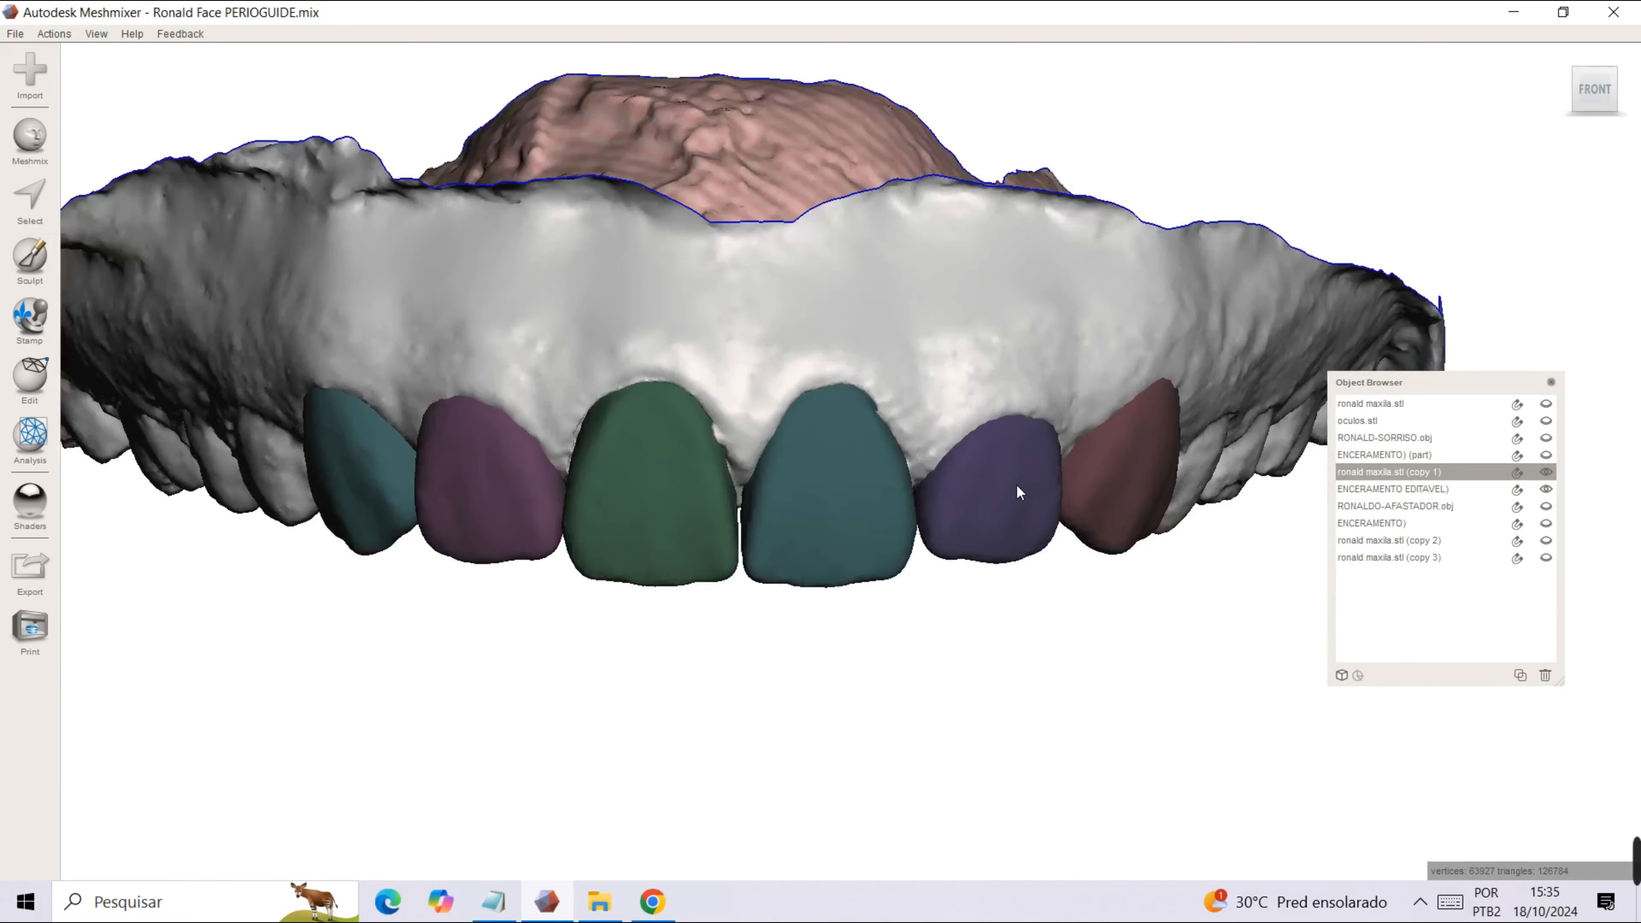
Hide the editable wax-up and maxilla copy 1, leaving only the ENCERAMENTO) wax-up shown.
left_click(1016, 466)
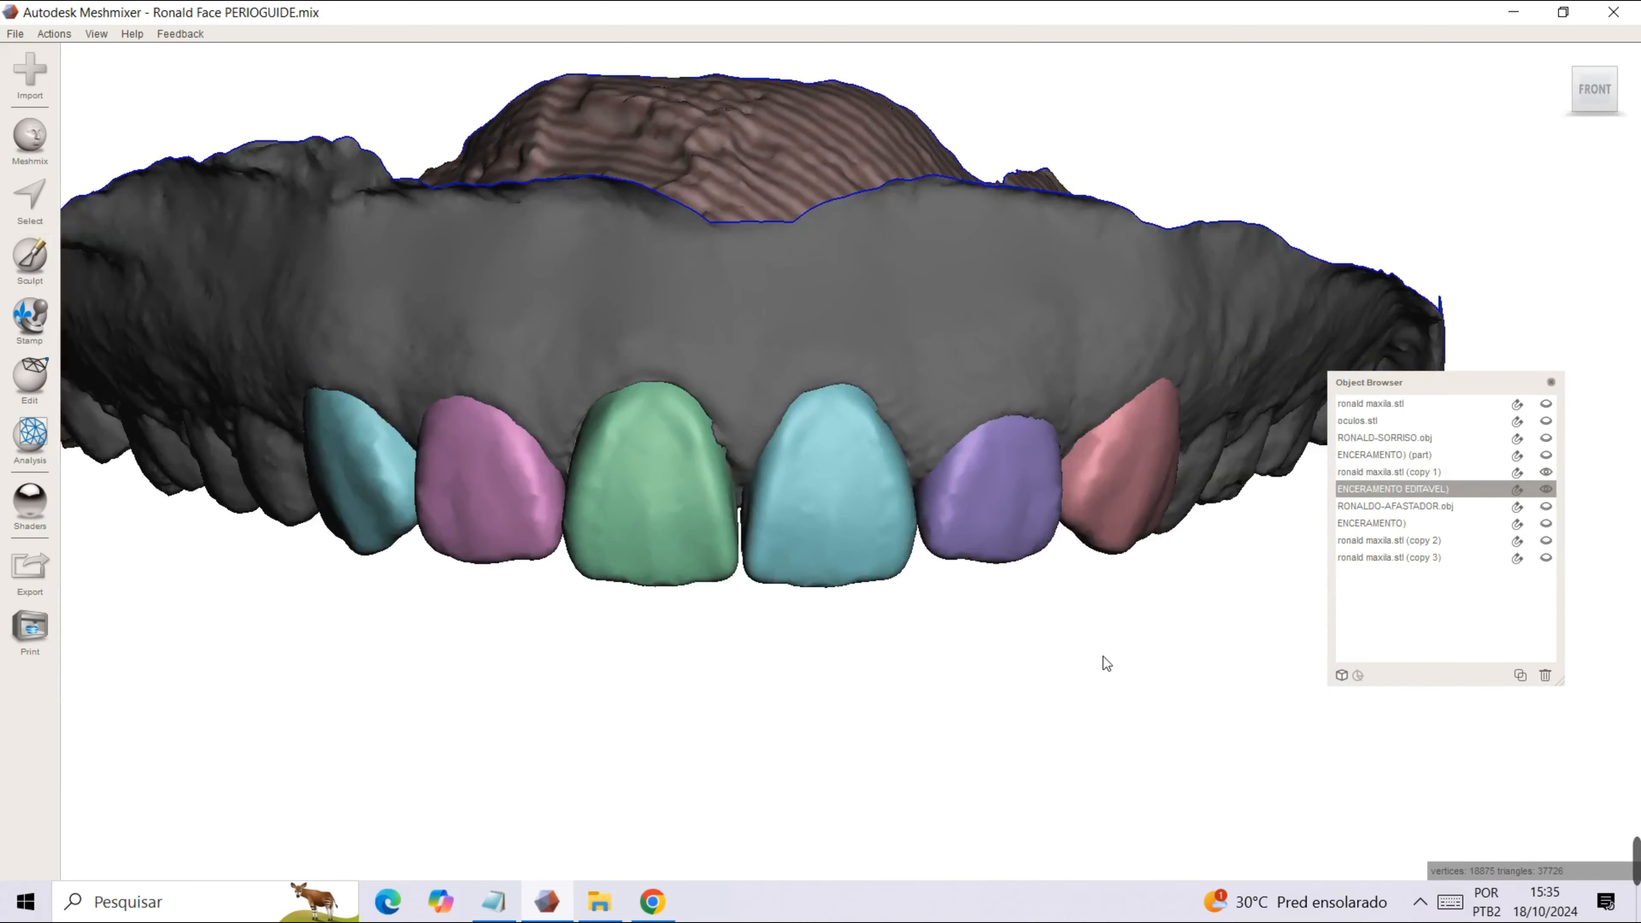
left_click(1545, 491)
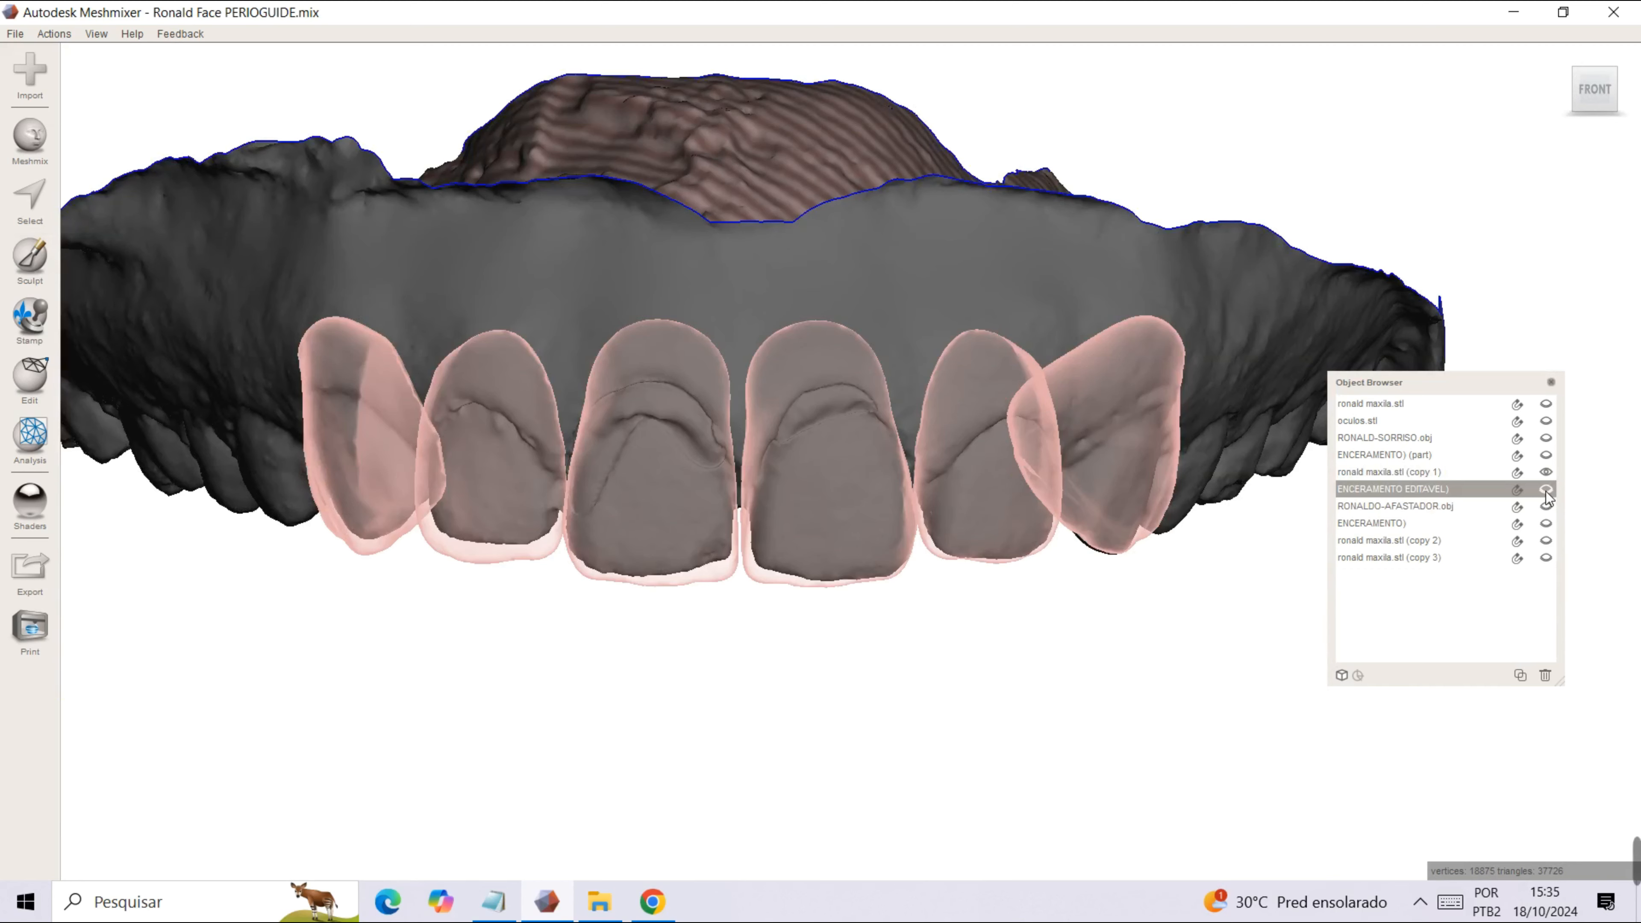
mouse_move(1634, 861)
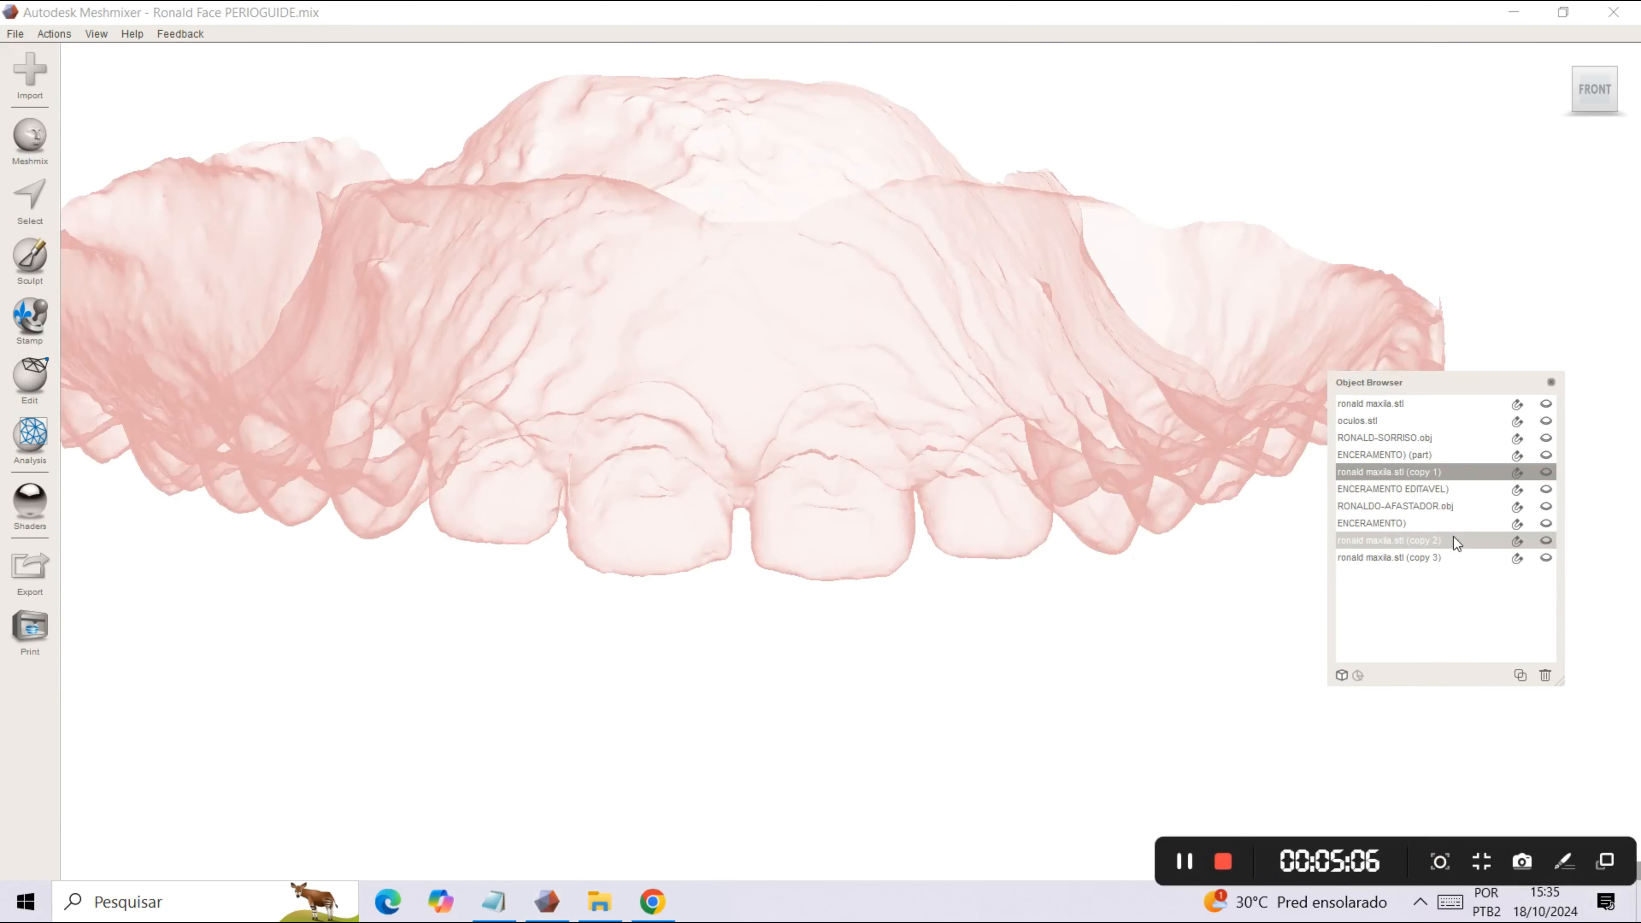
left_click(1454, 539)
left_click(1454, 523)
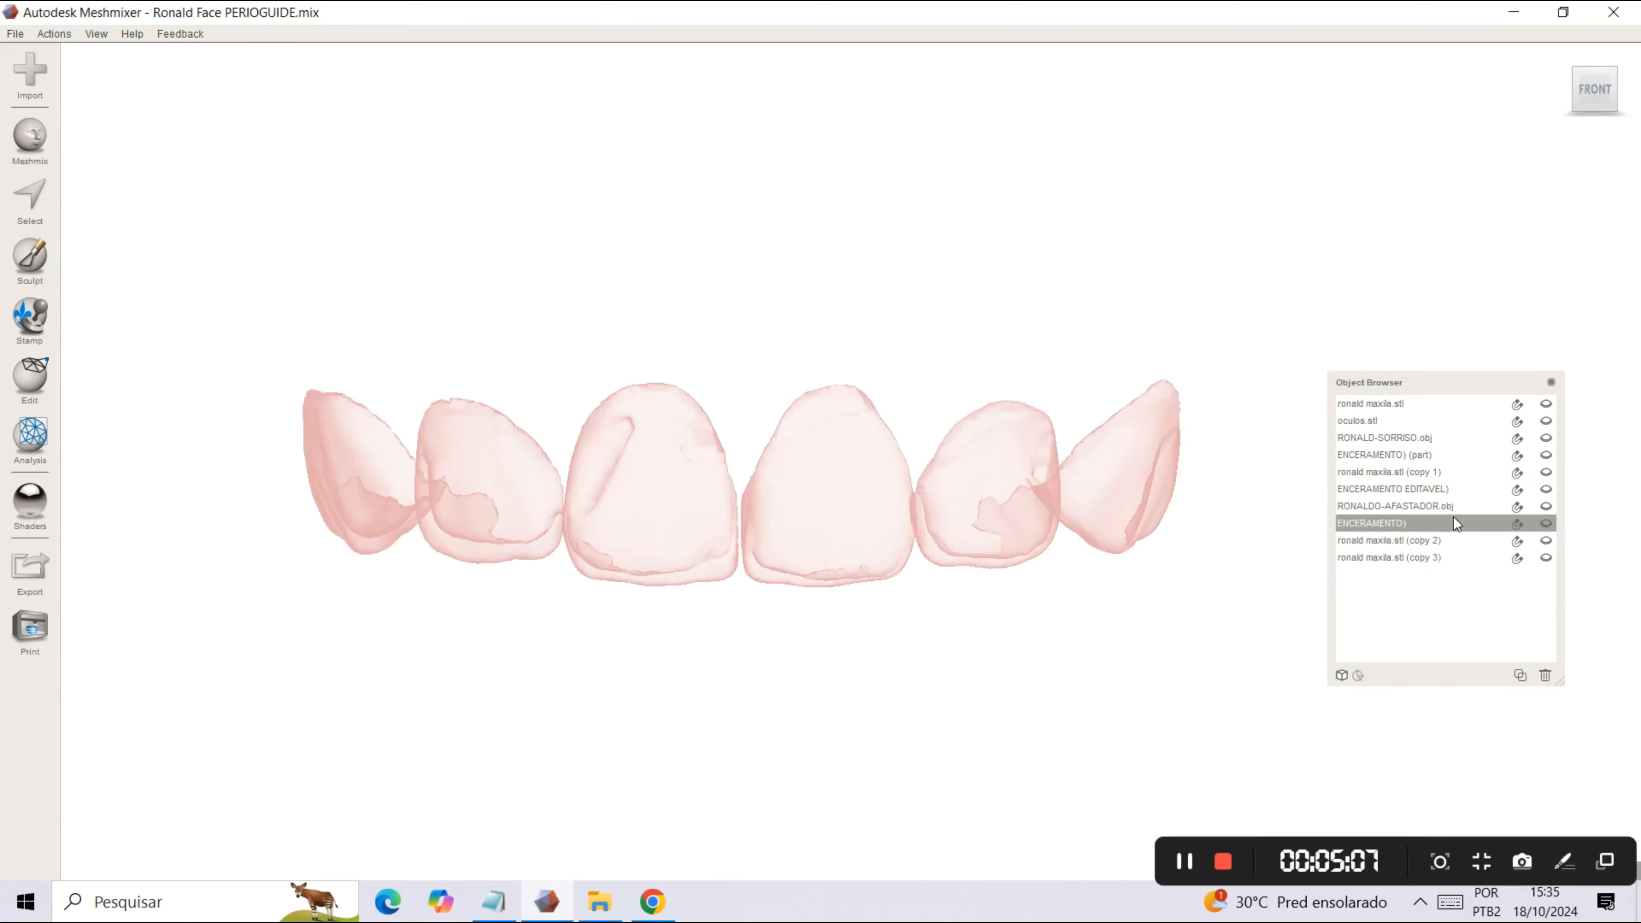
left_click(1545, 525)
right_click_drag(825, 547, 915, 470)
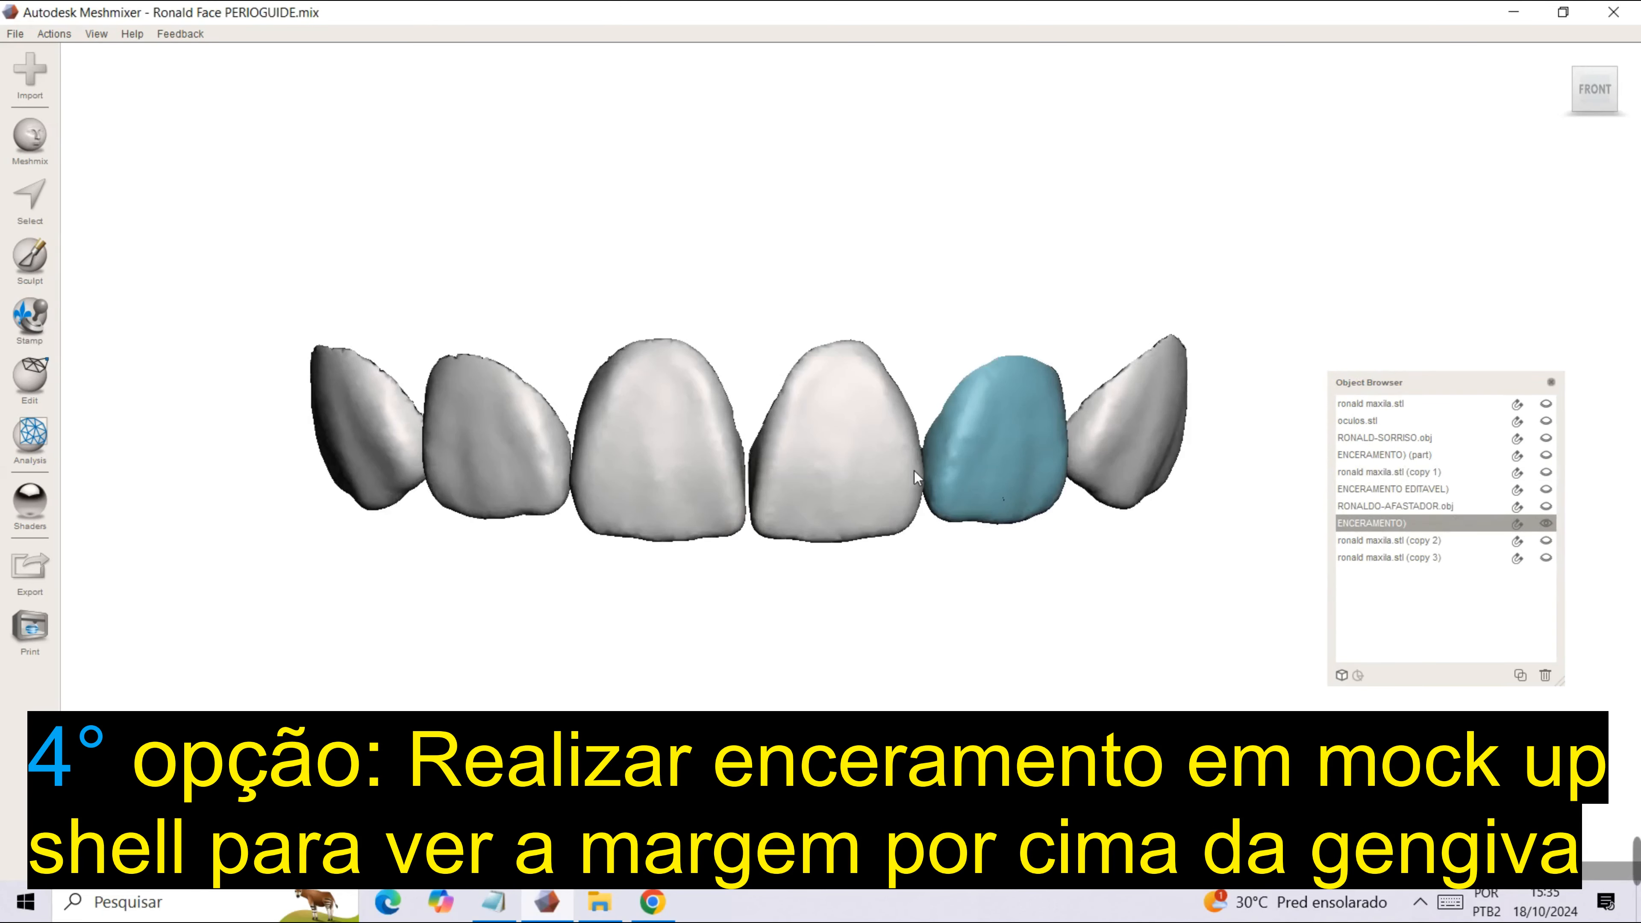
Show the original maxilla scan with the wax-up and apply a transparent shader to the wax-up.
left_click(1546, 403)
mouse_move(39, 503)
left_click_drag(358, 508, 747, 393)
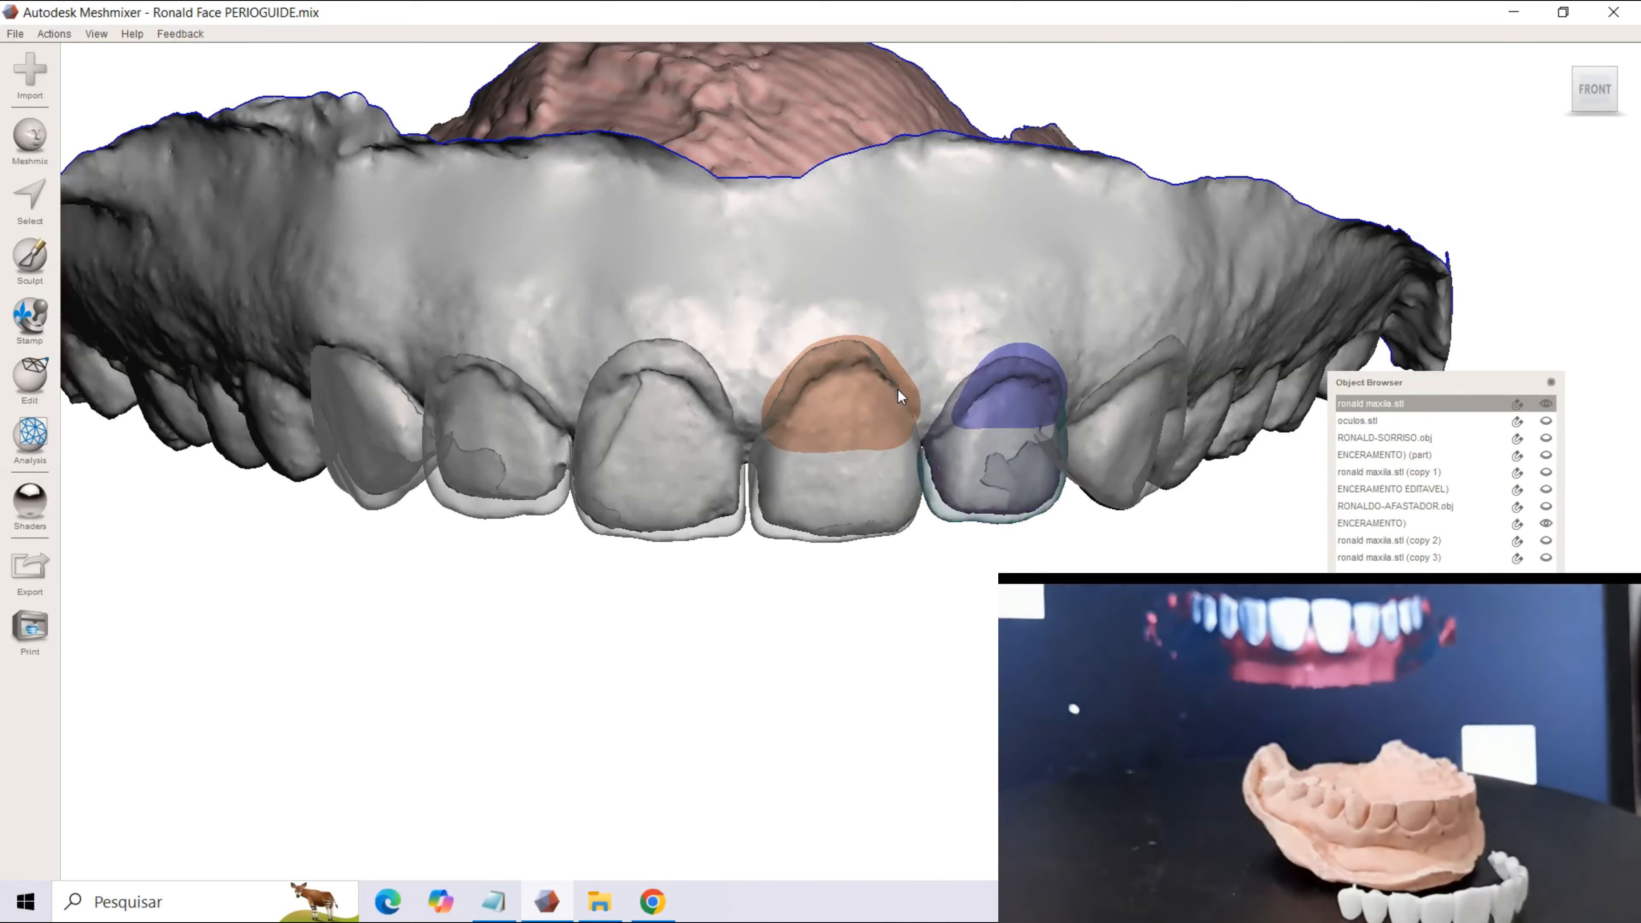
key("s")
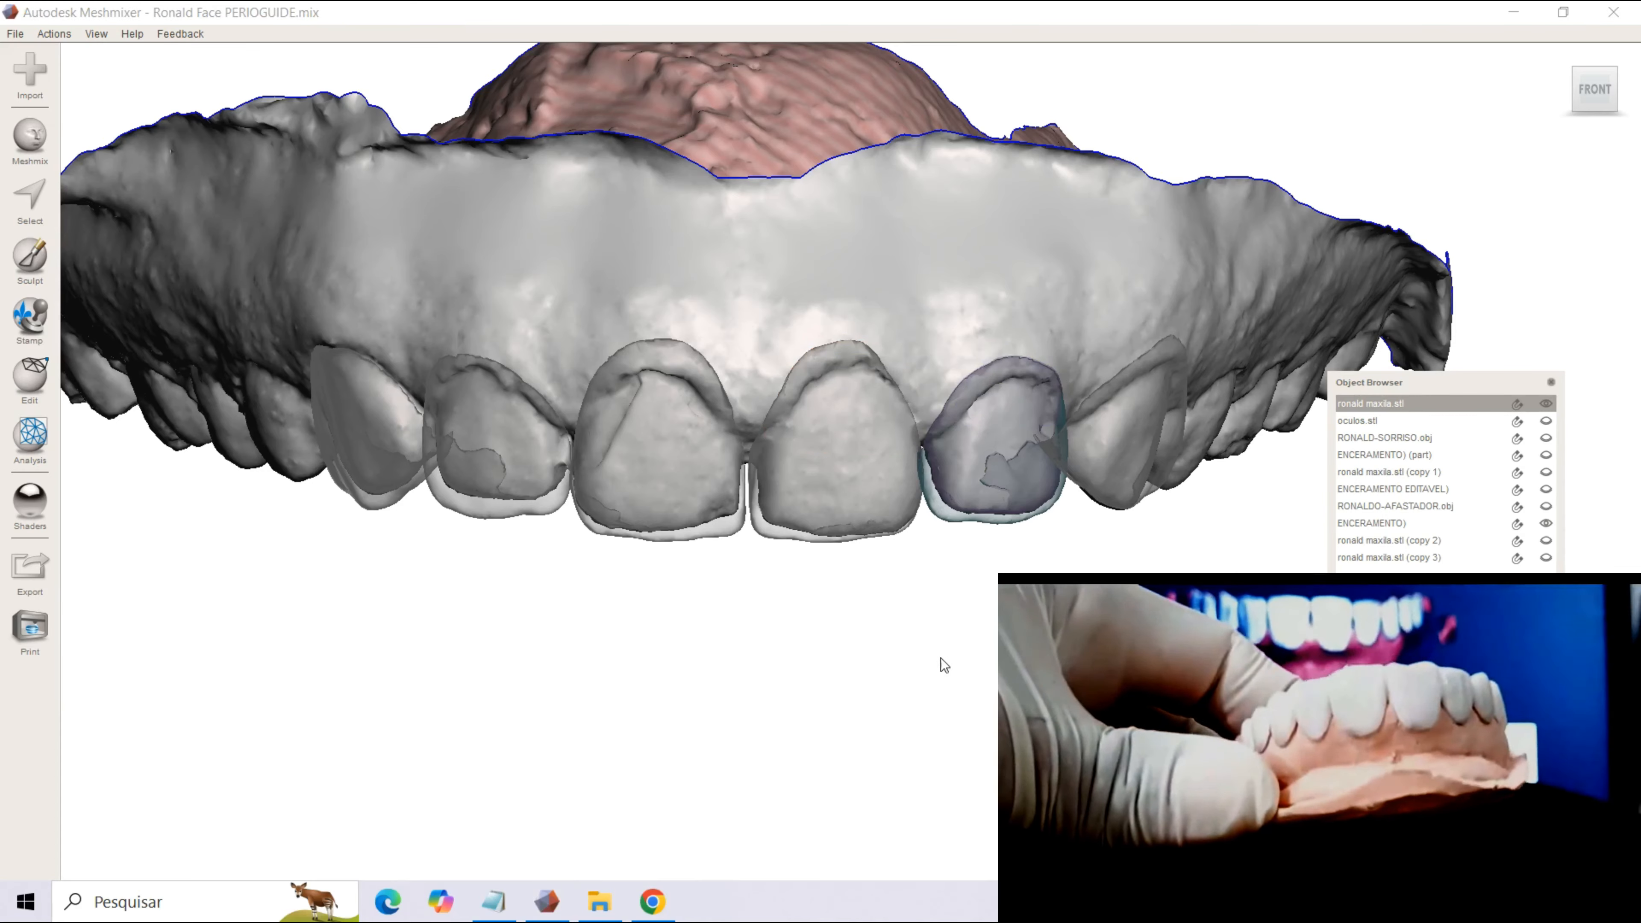
On the original maxilla scan, select the gum band above the patient's upper left central and lateral incisors with a size 33 Unwrap Brush.
scroll(963, 595, "up", 5)
scroll(982, 584, "down", 5)
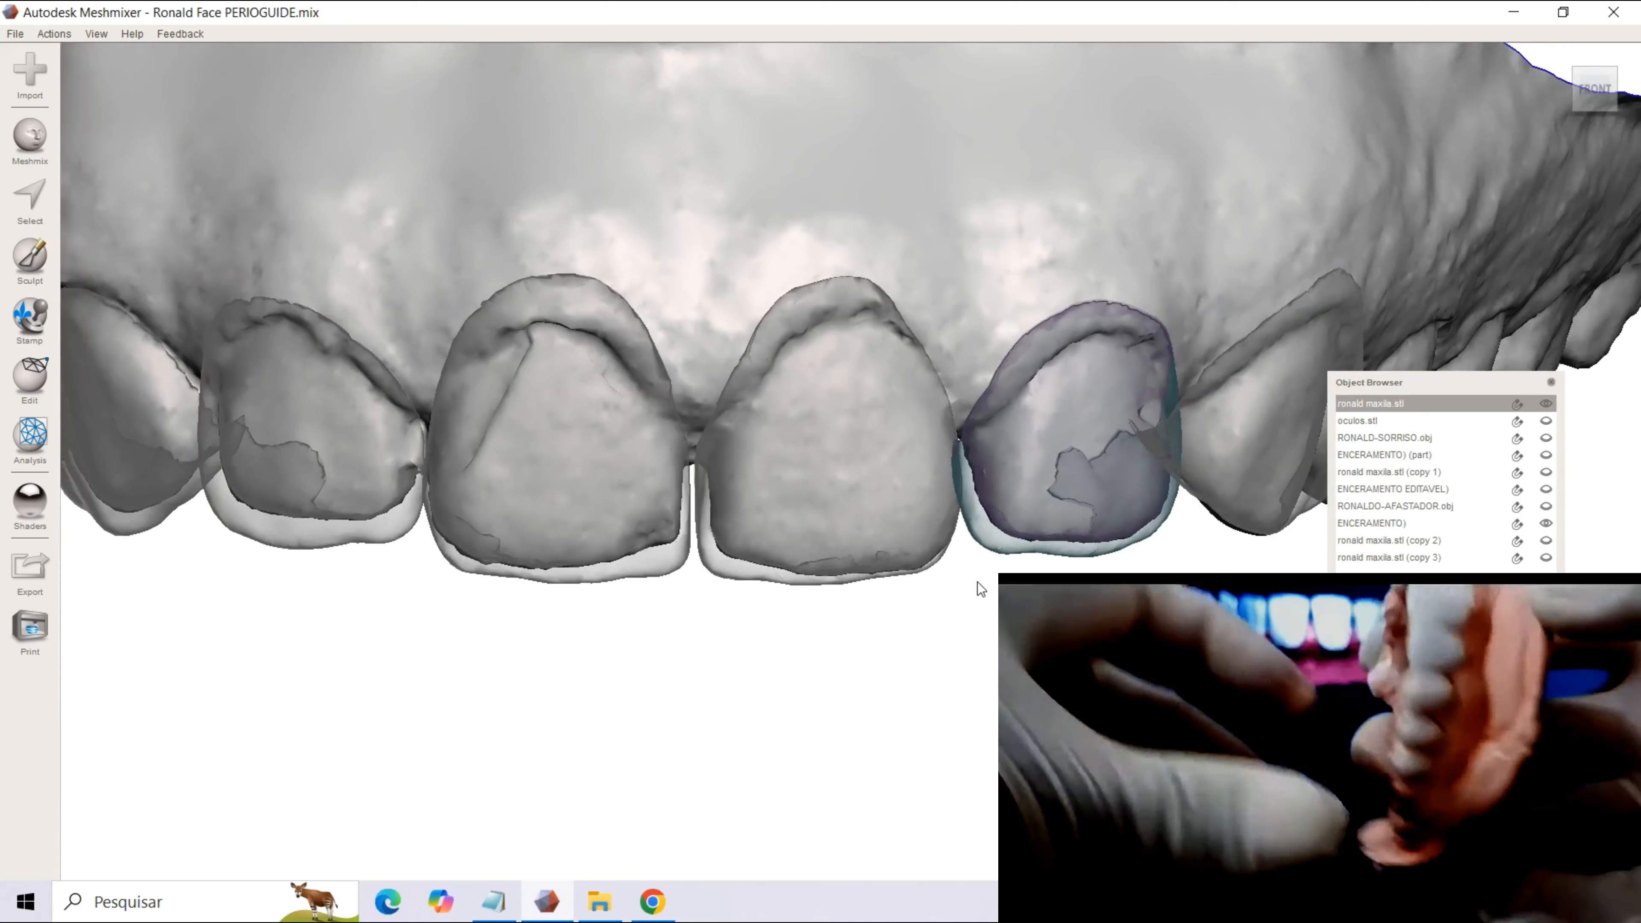
left_click(45, 200)
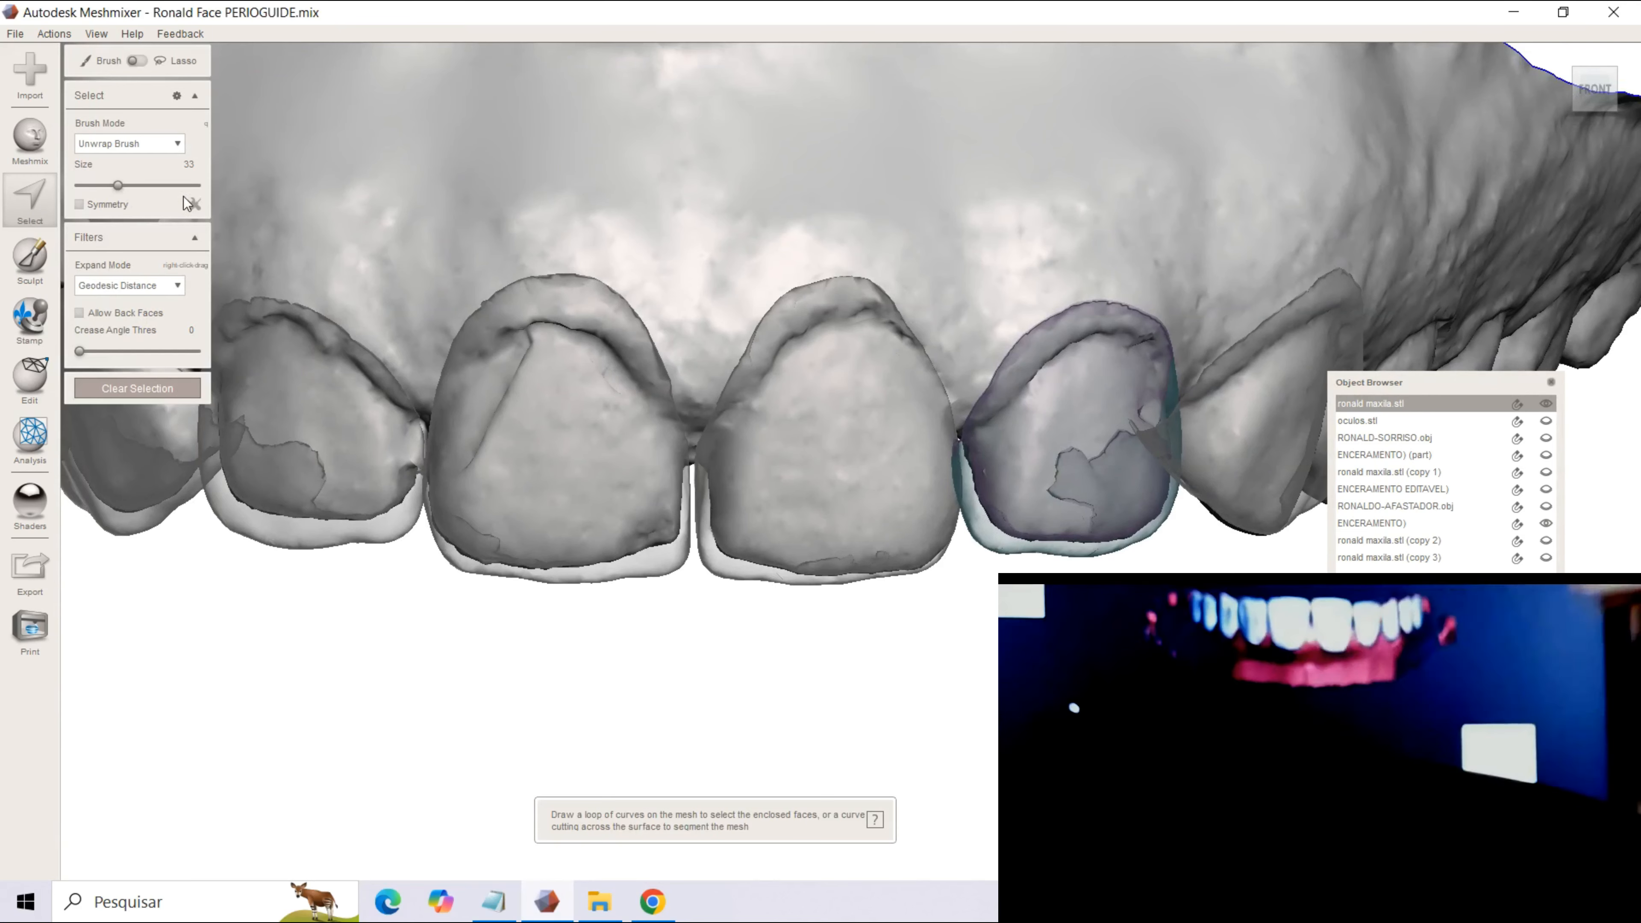
mouse_move(698, 326)
left_mouse_down()
mouse_move(745, 257)
mouse_move(849, 228)
mouse_move(898, 246)
mouse_move(952, 300)
mouse_move(967, 343)
mouse_move(1028, 280)
mouse_move(1104, 248)
mouse_move(1178, 267)
mouse_move(1209, 323)
mouse_move(1136, 275)
left_mouse_up()
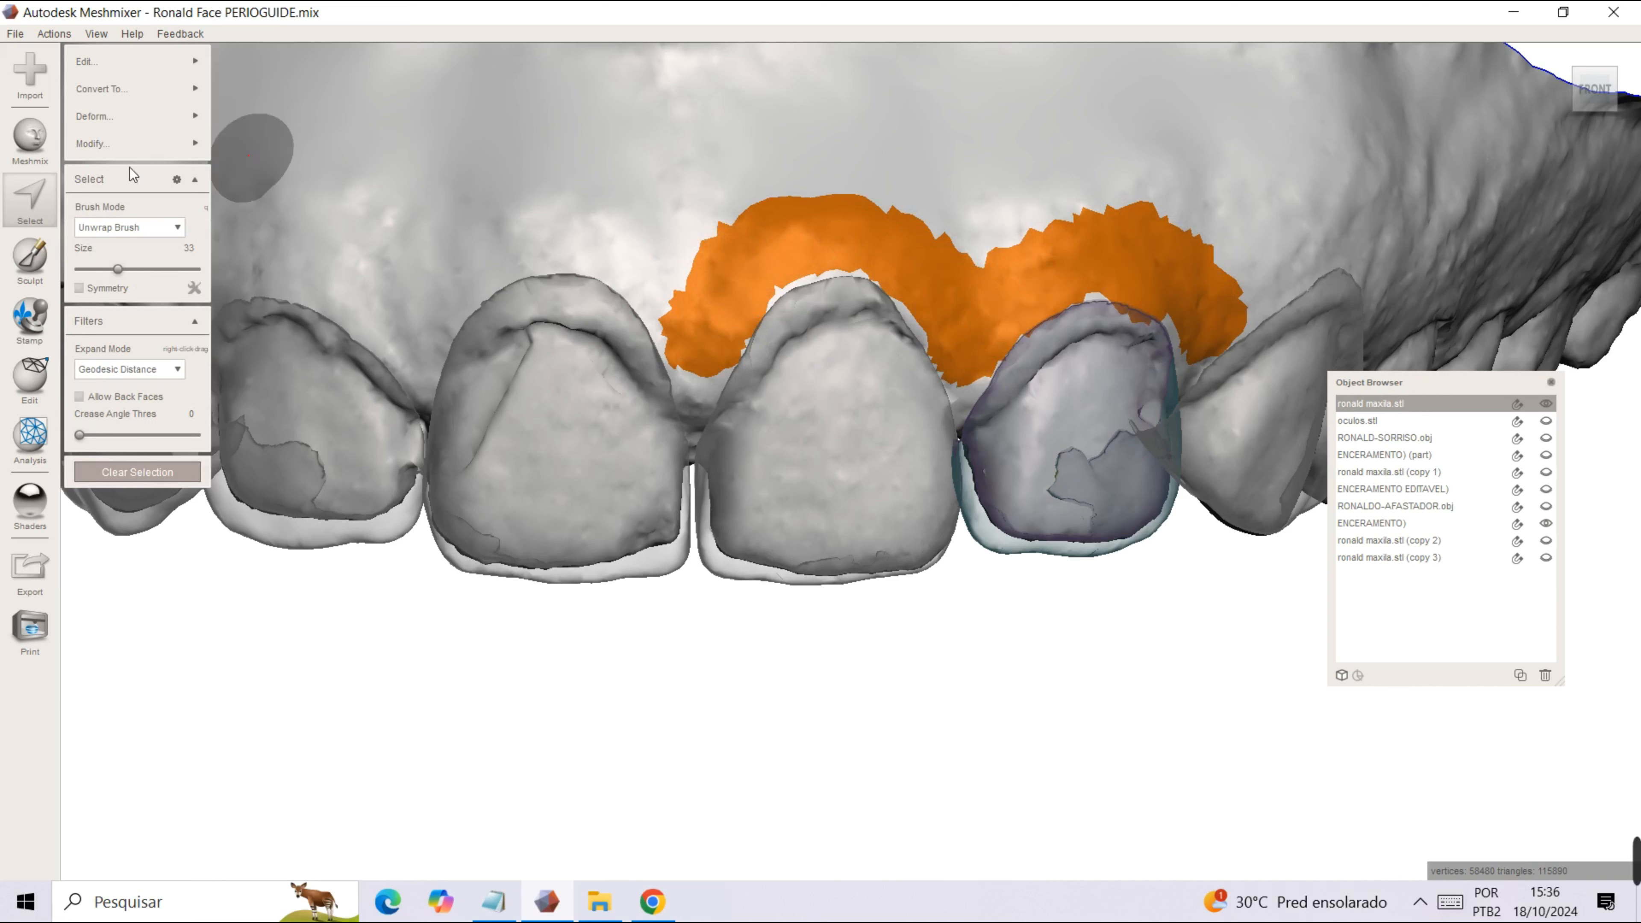
Set the selection brush size to 30 and extend the gum band around the patient's upper right central and lateral incisors.
left_click(194, 251)
type("30")
key("Return")
mouse_move(638, 313)
left_mouse_down()
mouse_move(691, 326)
mouse_move(608, 247)
mouse_move(554, 236)
mouse_move(496, 247)
mouse_move(446, 289)
left_mouse_up()
left_click_drag(395, 336, 260, 258)
right_click_drag(288, 353, 370, 360)
middle_click_drag(369, 360, 540, 359)
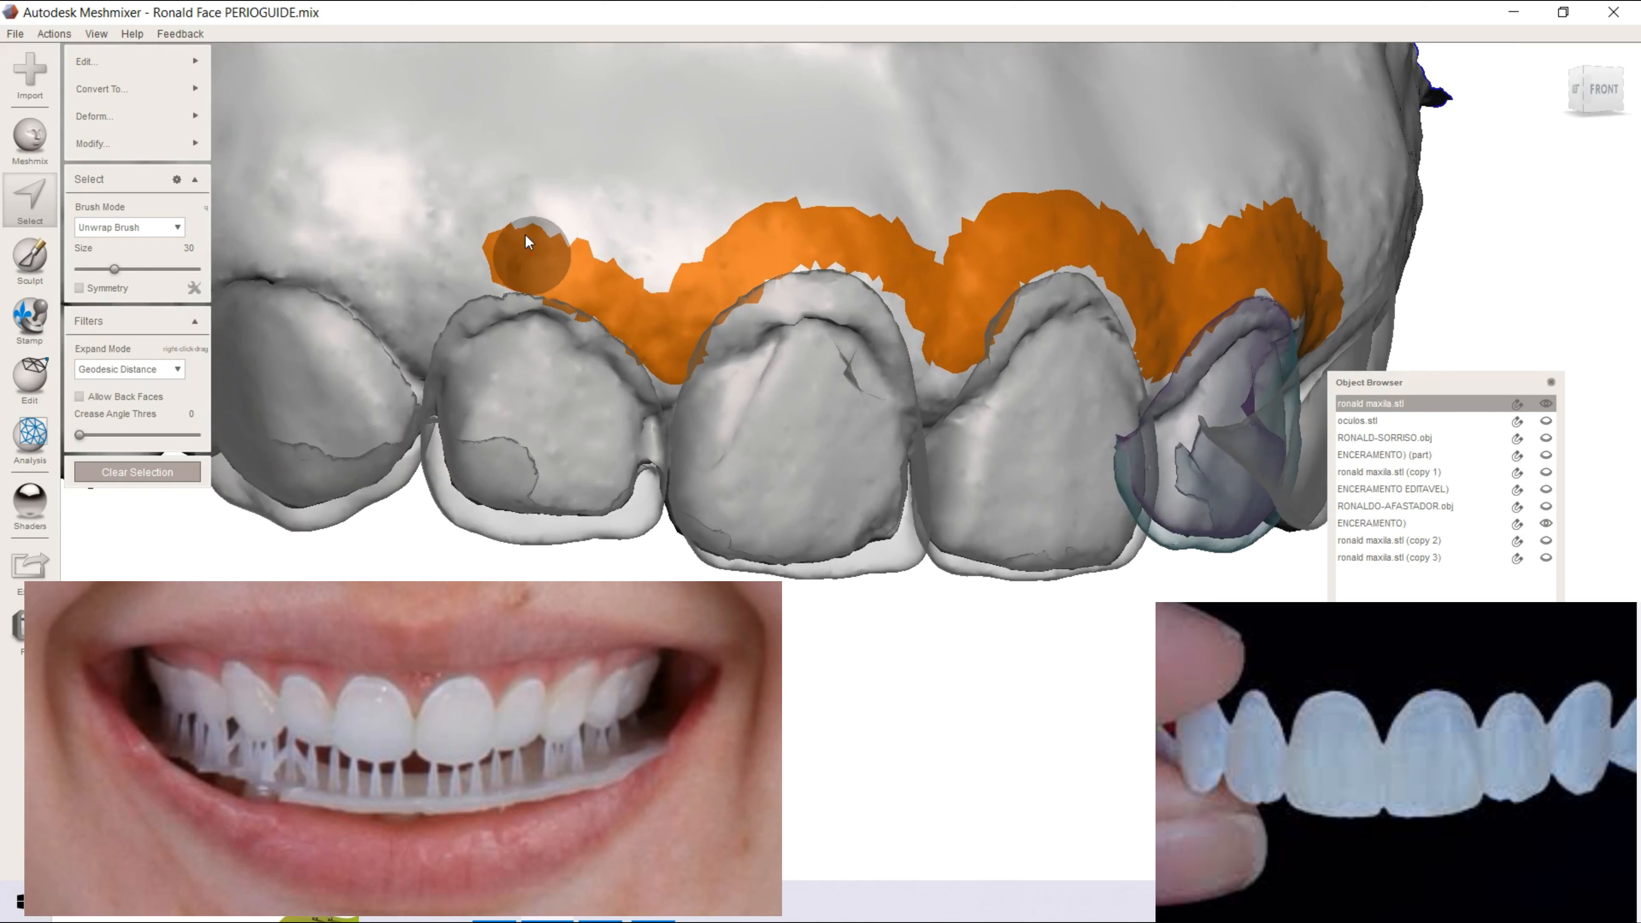
left_click_drag(475, 250, 438, 272)
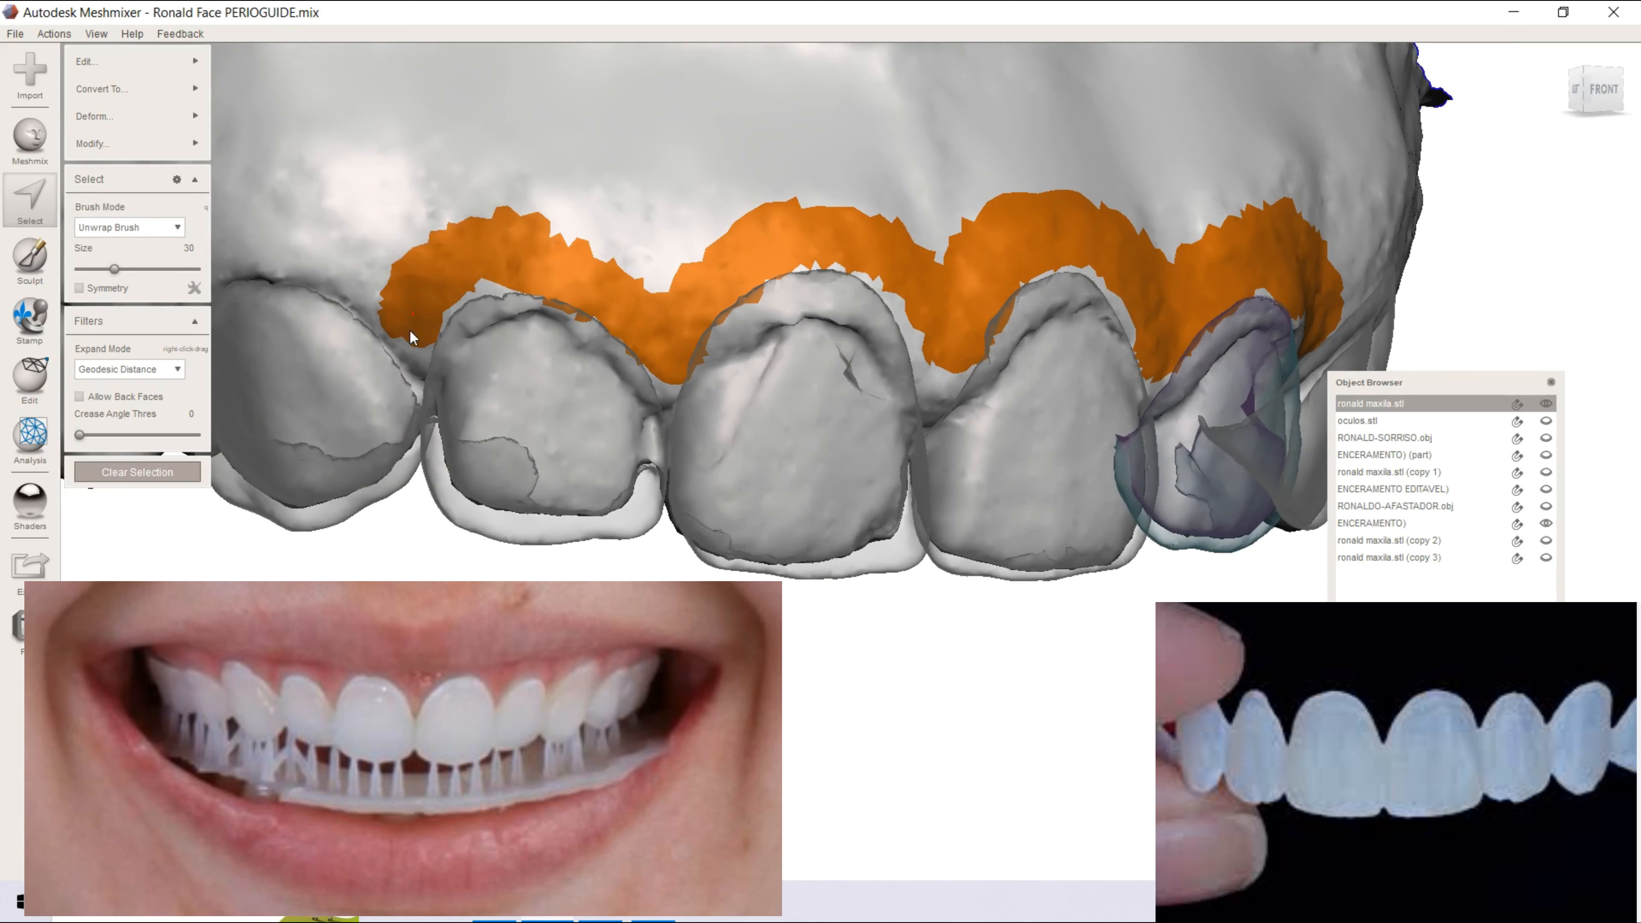
Extend the gum selection around the patient's upper left canine, filling the gaps down to the wax-up margin.
right_click_drag(591, 356, 534, 346)
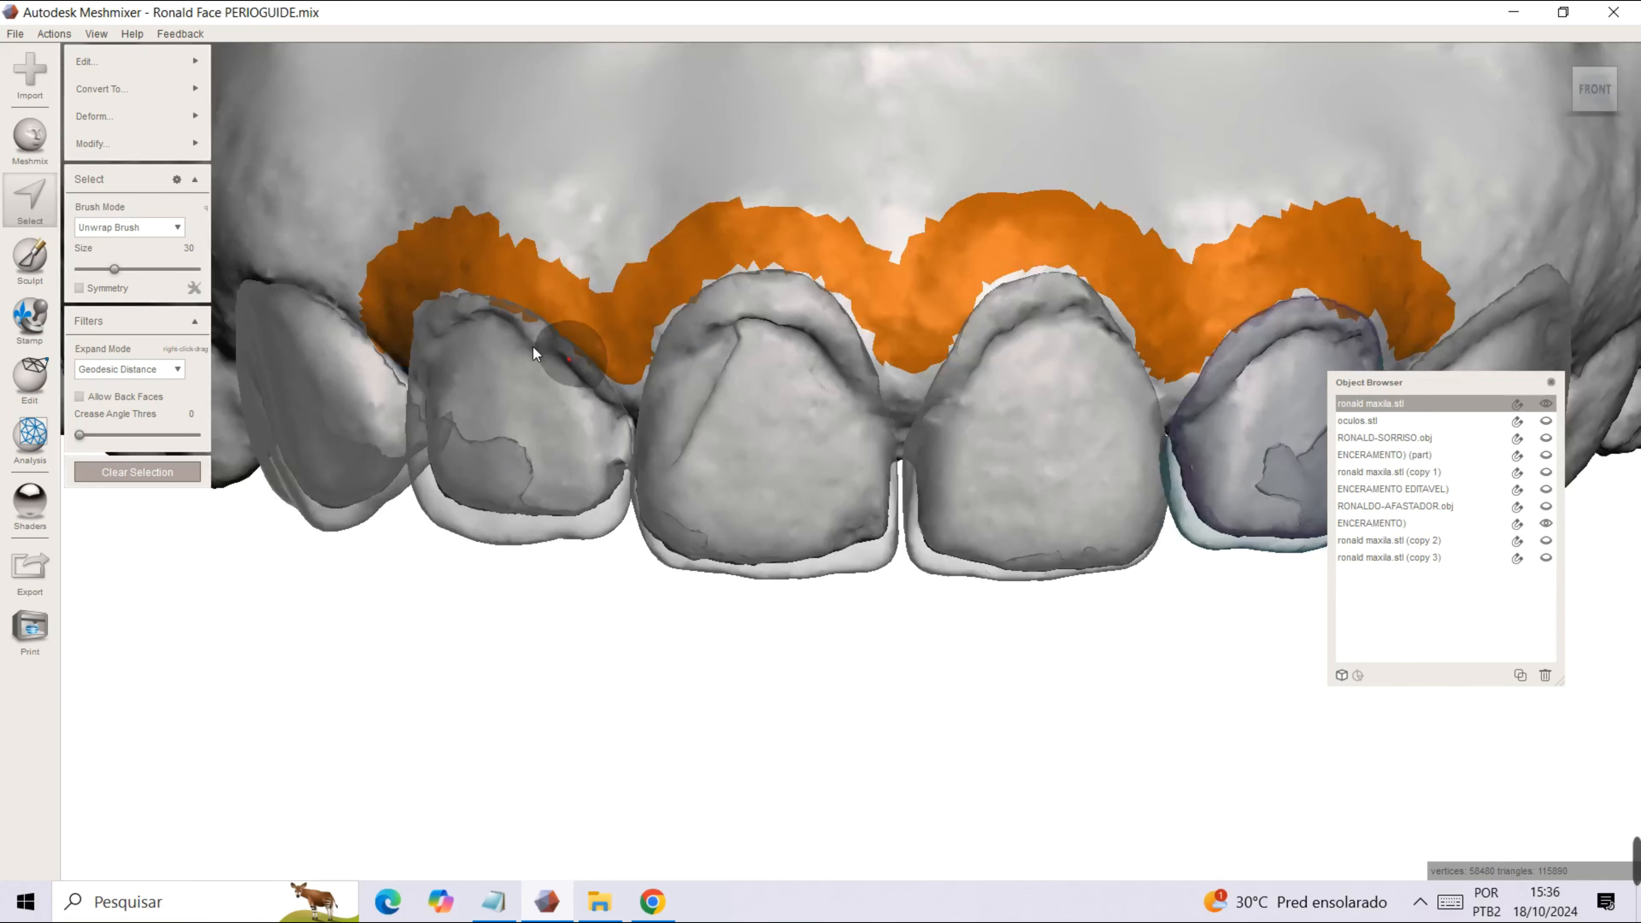
middle_click_drag(960, 440, 896, 437)
mouse_move(896, 441)
right_mouse_down()
mouse_move(931, 398)
mouse_move(1145, 296)
right_mouse_up()
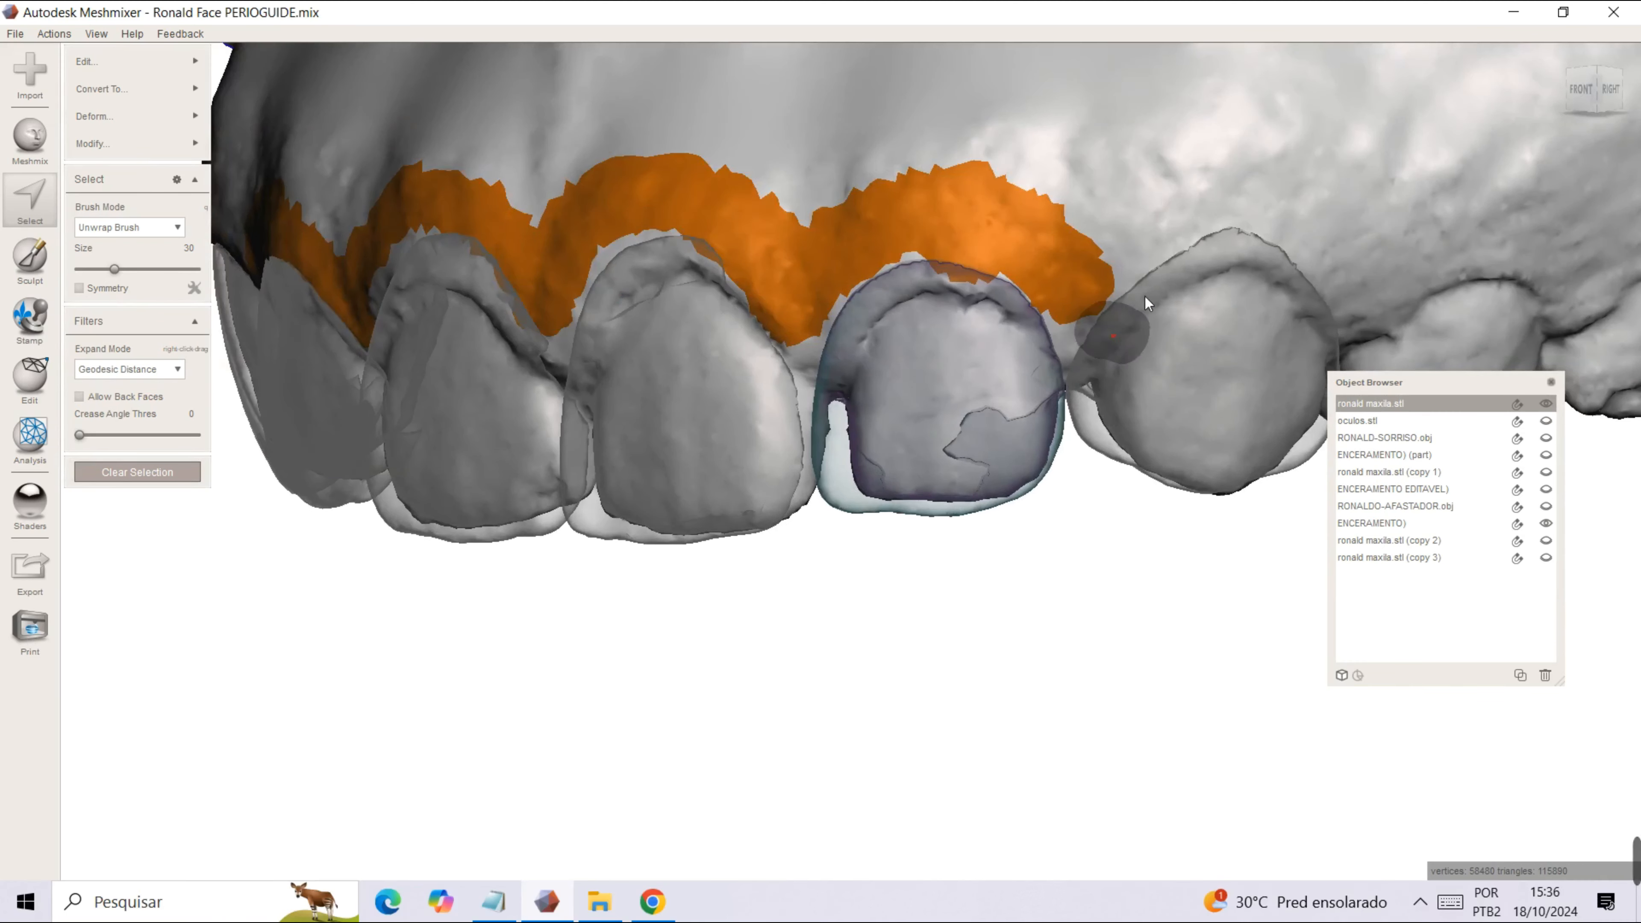
mouse_move(1134, 242)
left_mouse_down()
mouse_move(1203, 192)
mouse_move(1310, 227)
left_mouse_up()
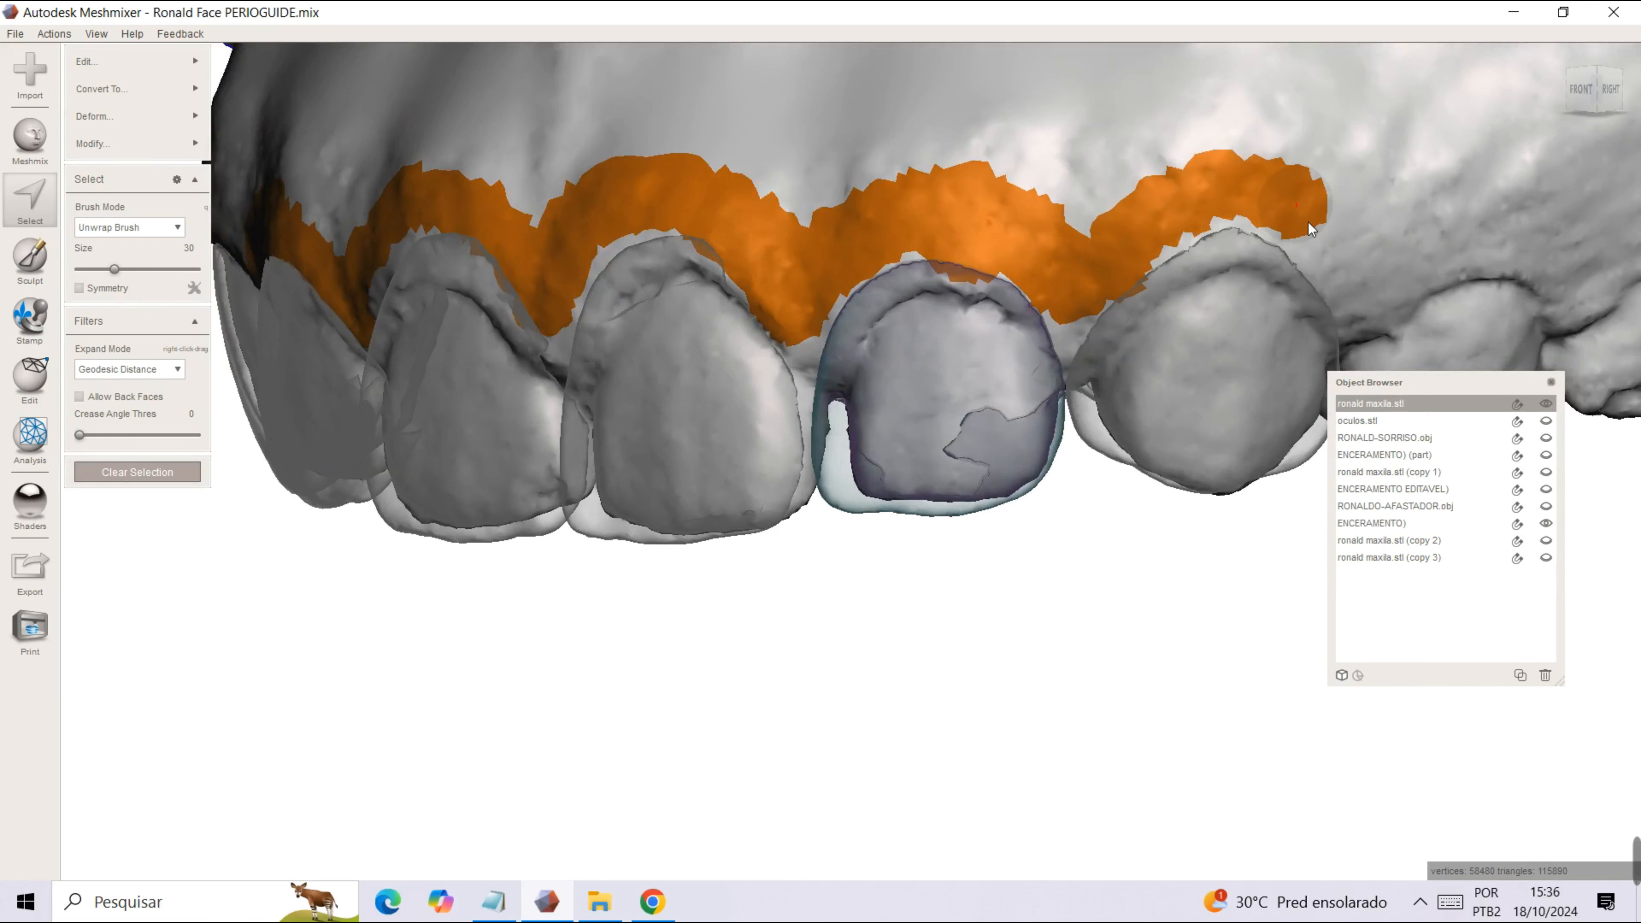
left_click_drag(1358, 294, 1358, 295)
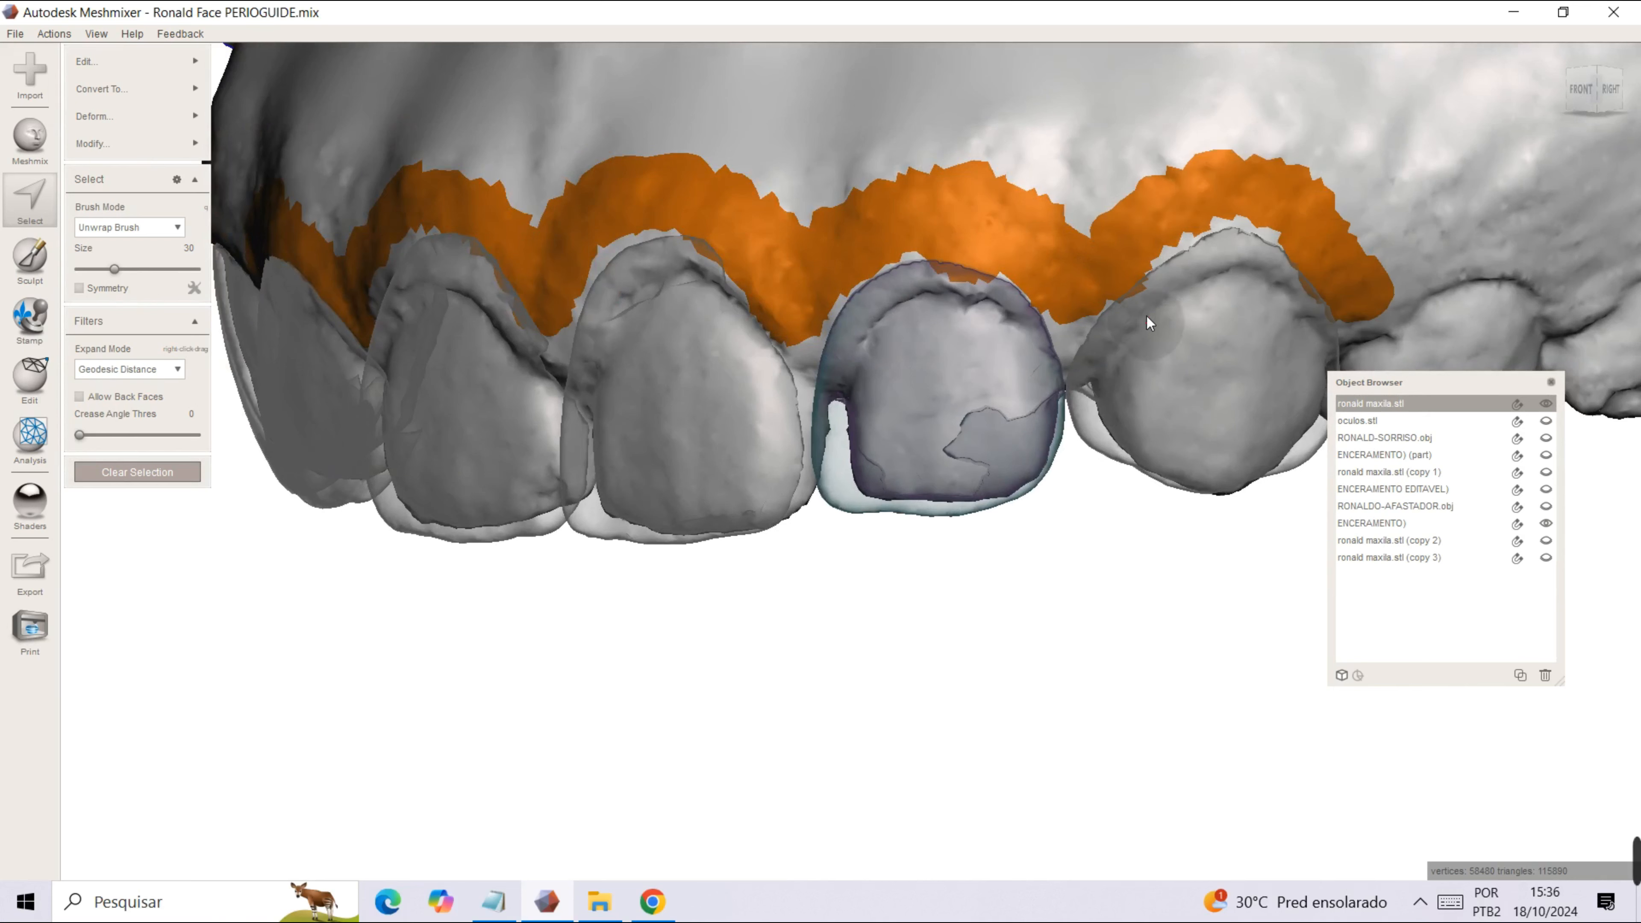
mouse_move(1162, 241)
left_mouse_down()
mouse_move(1200, 218)
mouse_move(1286, 321)
left_mouse_up()
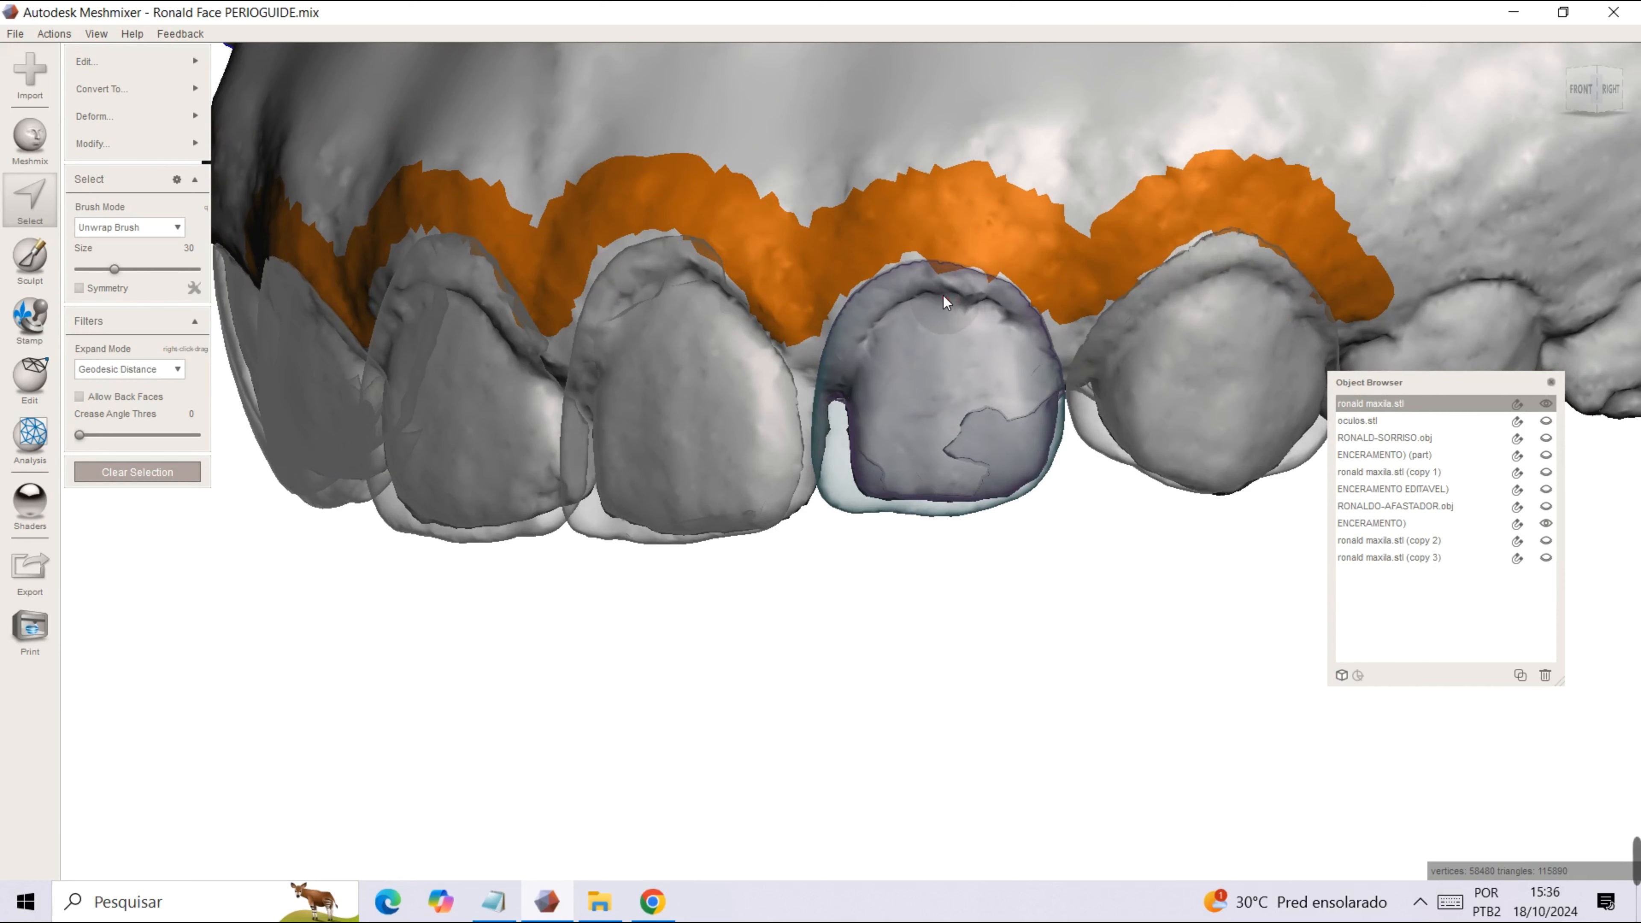
right_click_drag(959, 411, 1026, 411)
scroll(898, 419, "down", 6)
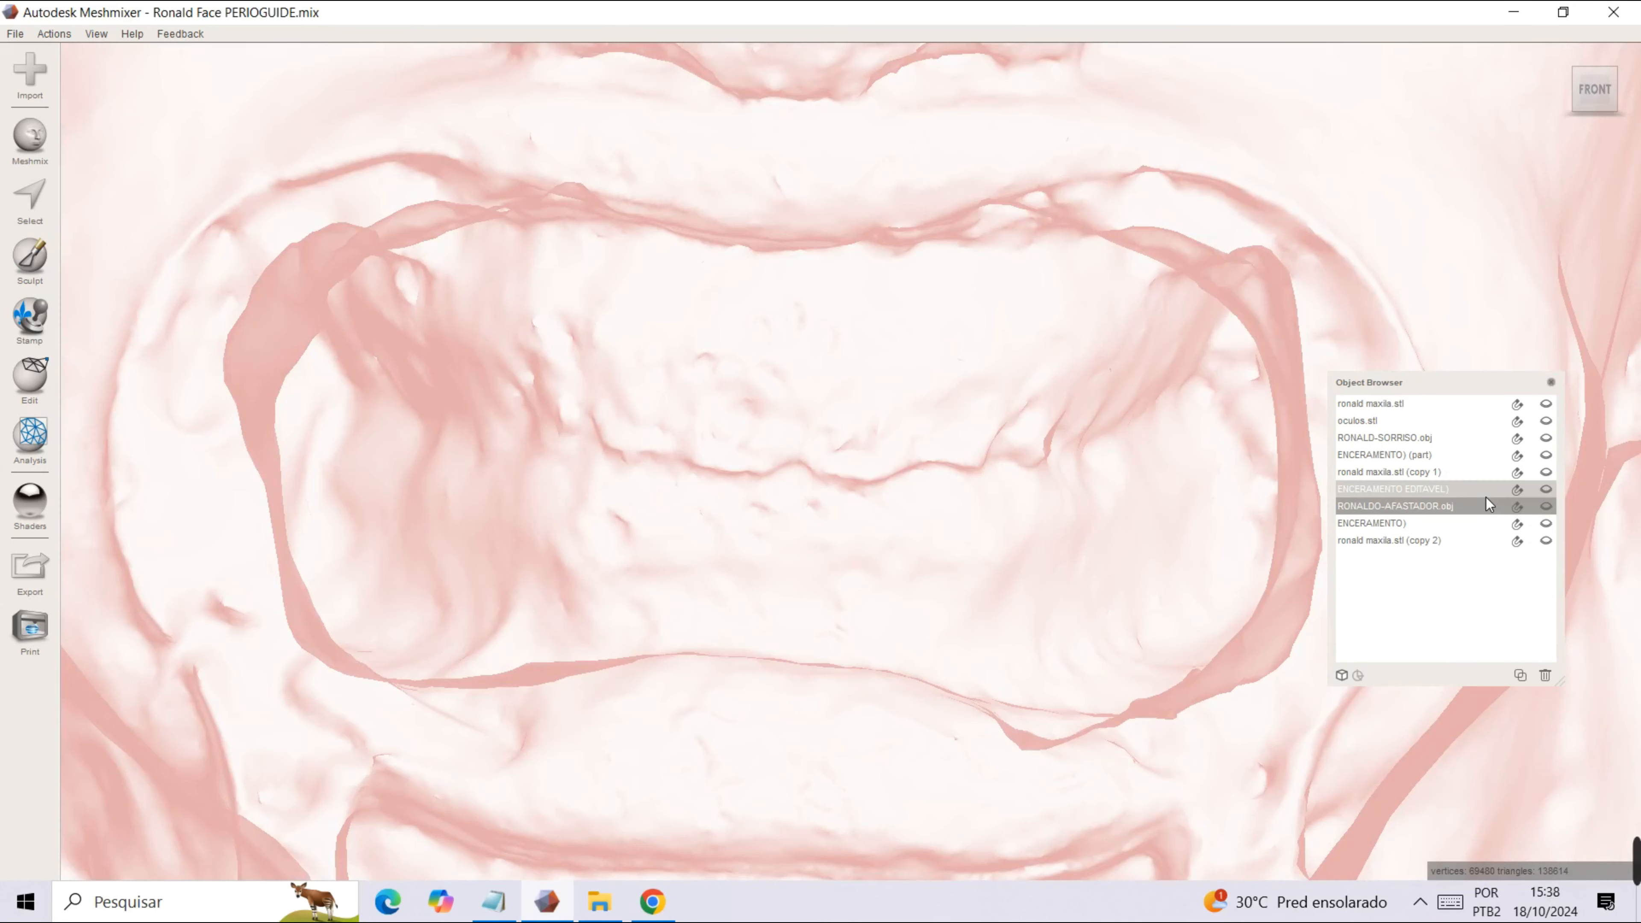
Show the face scan with the lip retractor (AFASTADOR) and frame the face and teeth.
left_click(1545, 506)
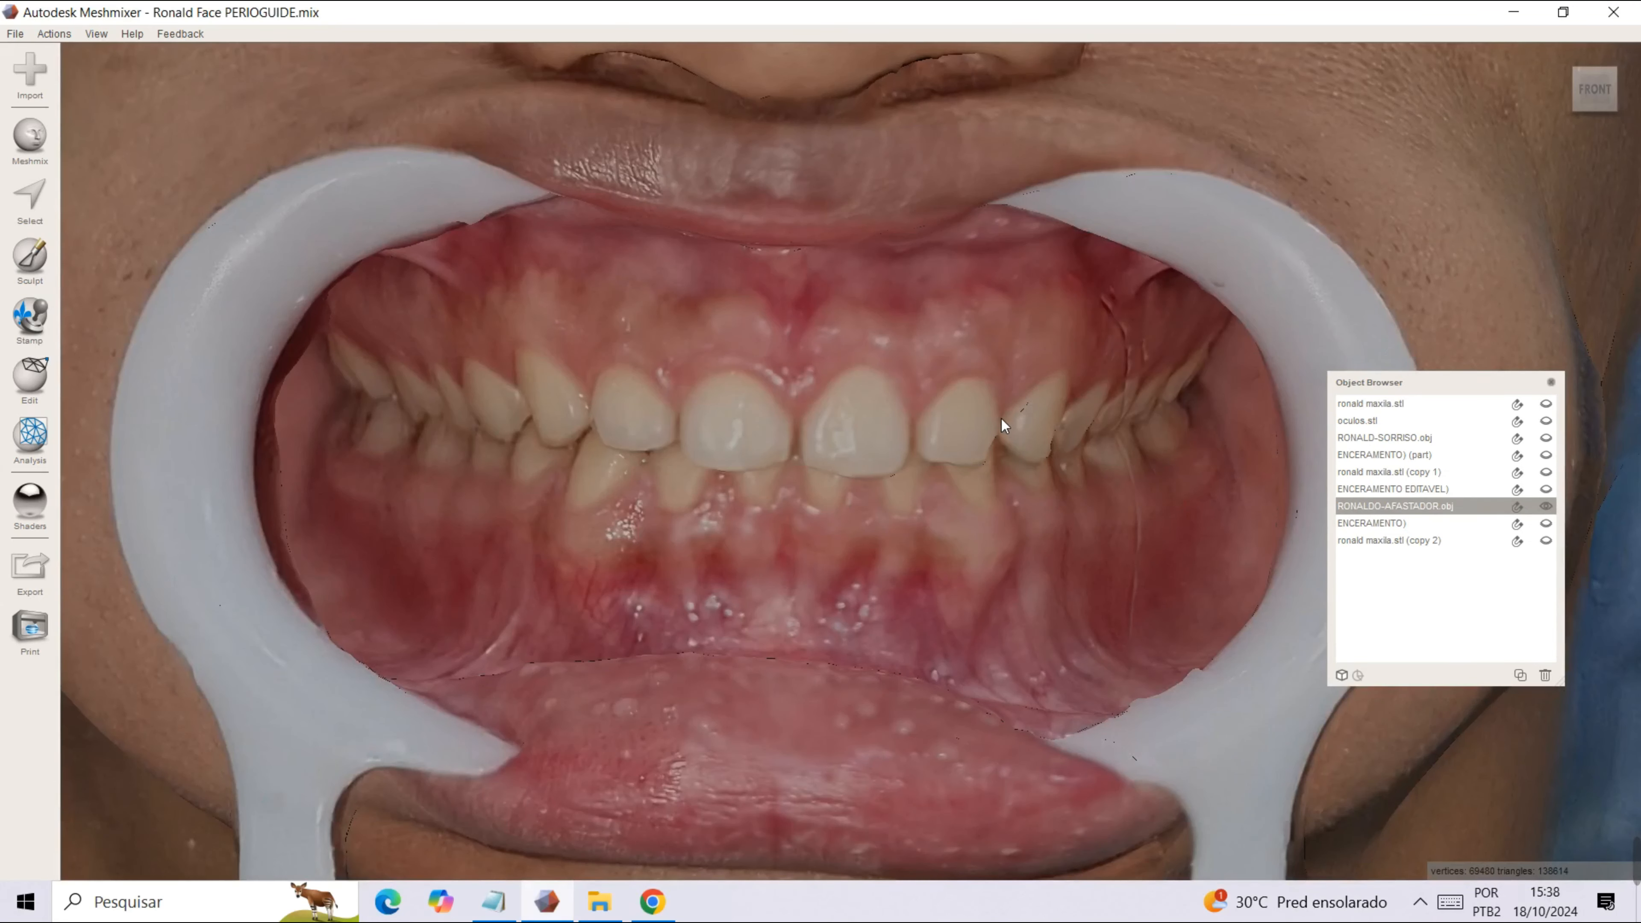
scroll(1002, 418, "down", 5)
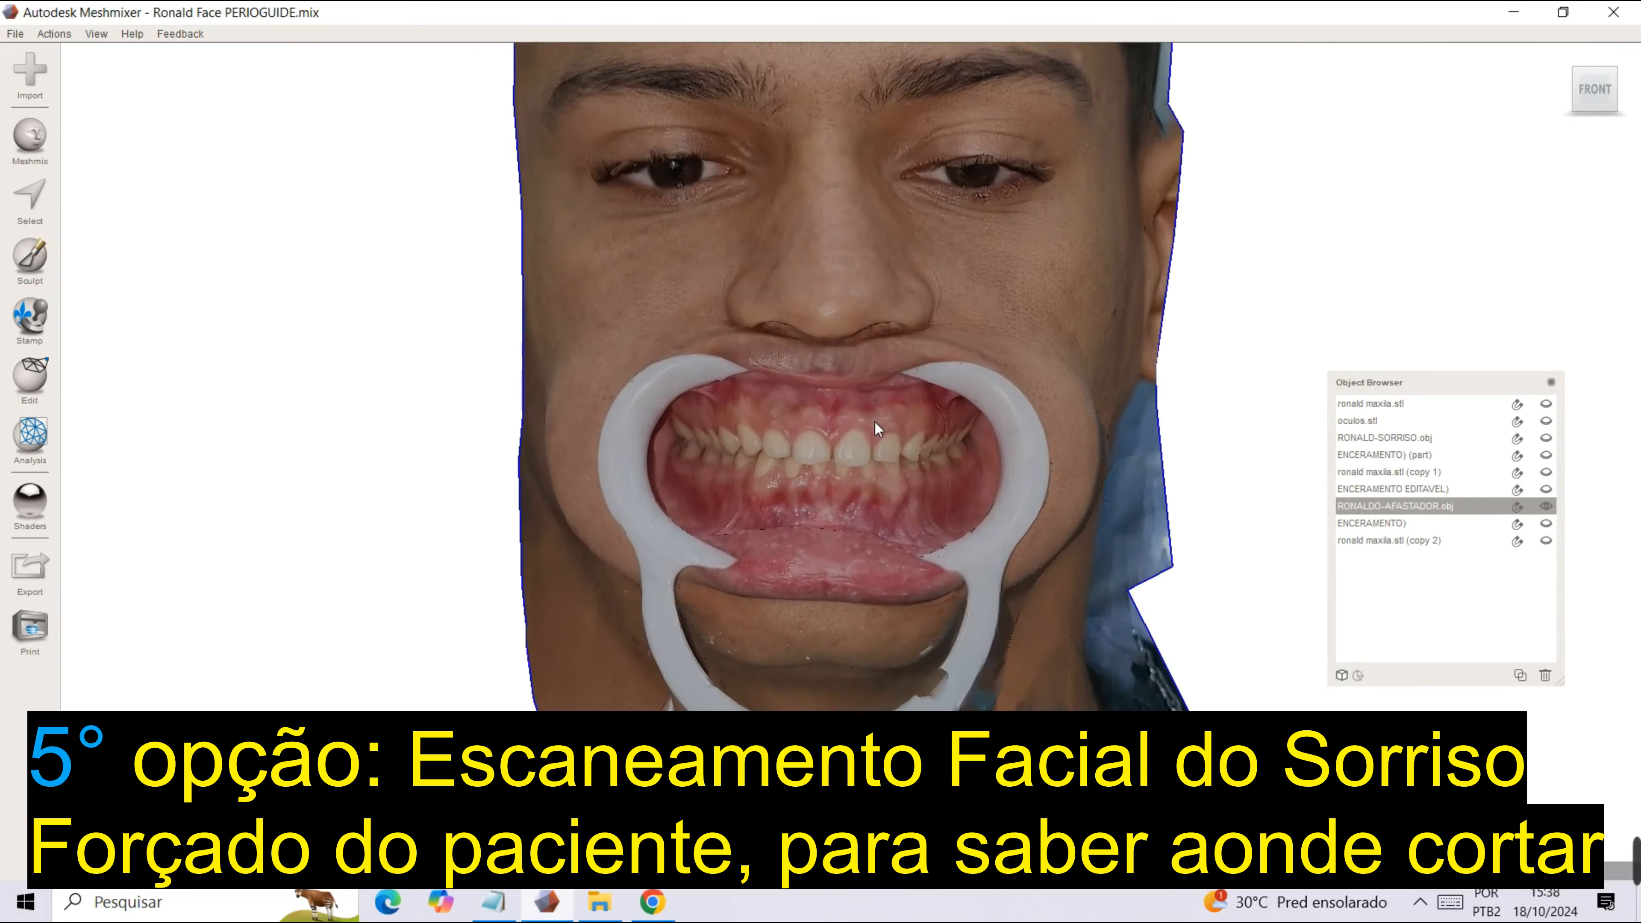
scroll(874, 422, "up", 4)
middle_click_drag(939, 513, 952, 489)
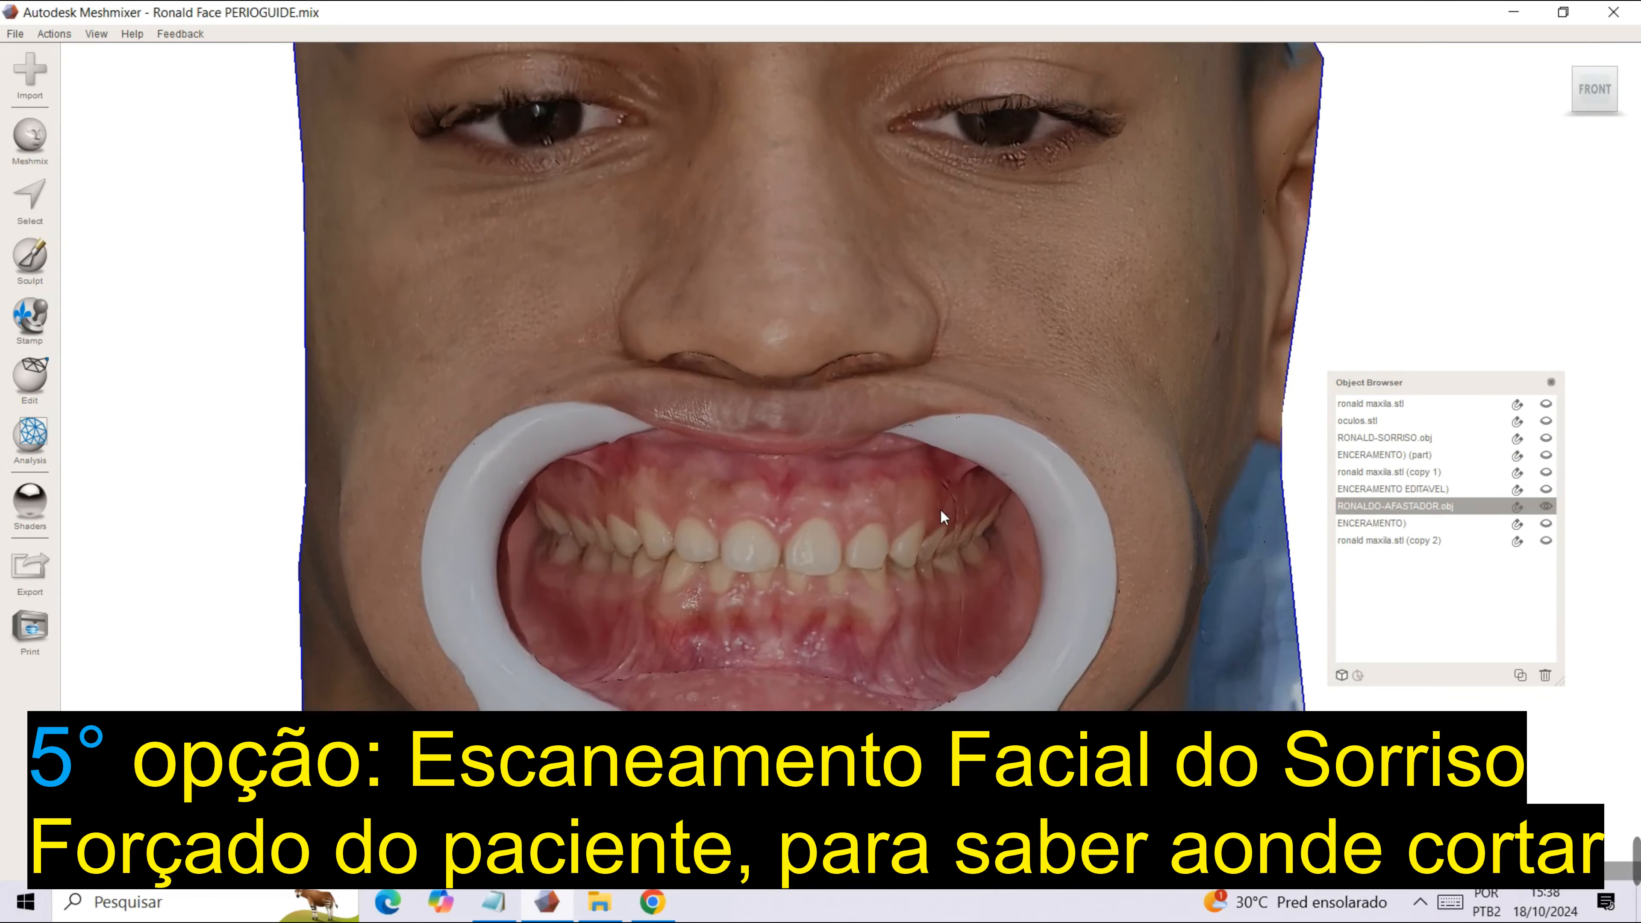
Check the maxilla scan's alignment by showing it over the retractor face scan, and hide it again.
left_click(1545, 404)
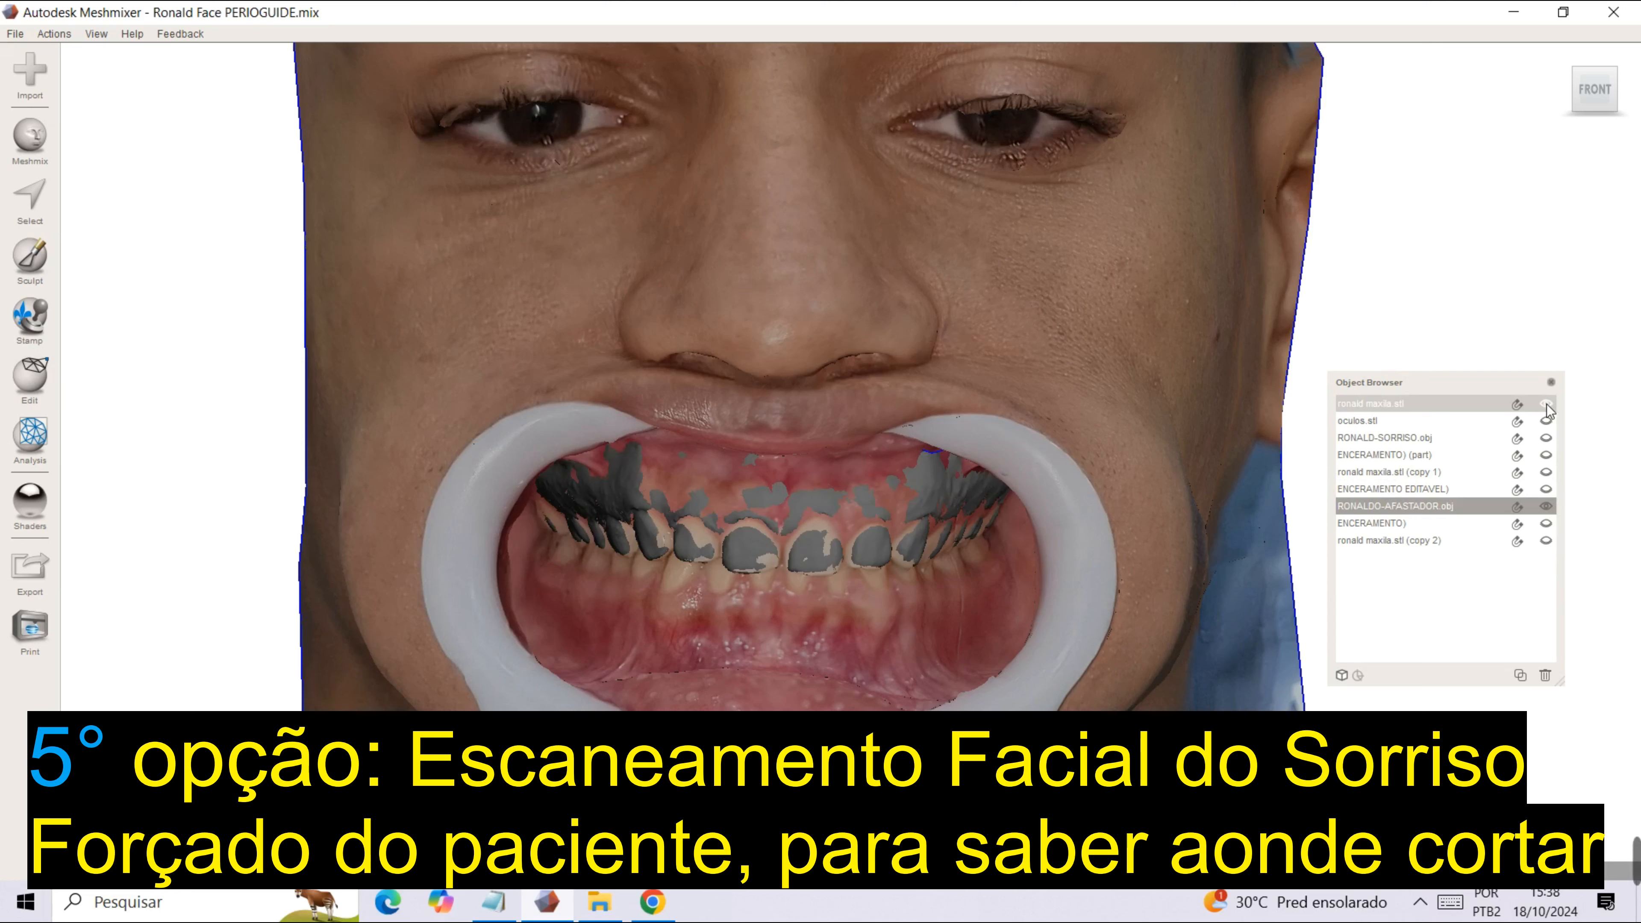
left_click(855, 498)
left_click(830, 445, "shift")
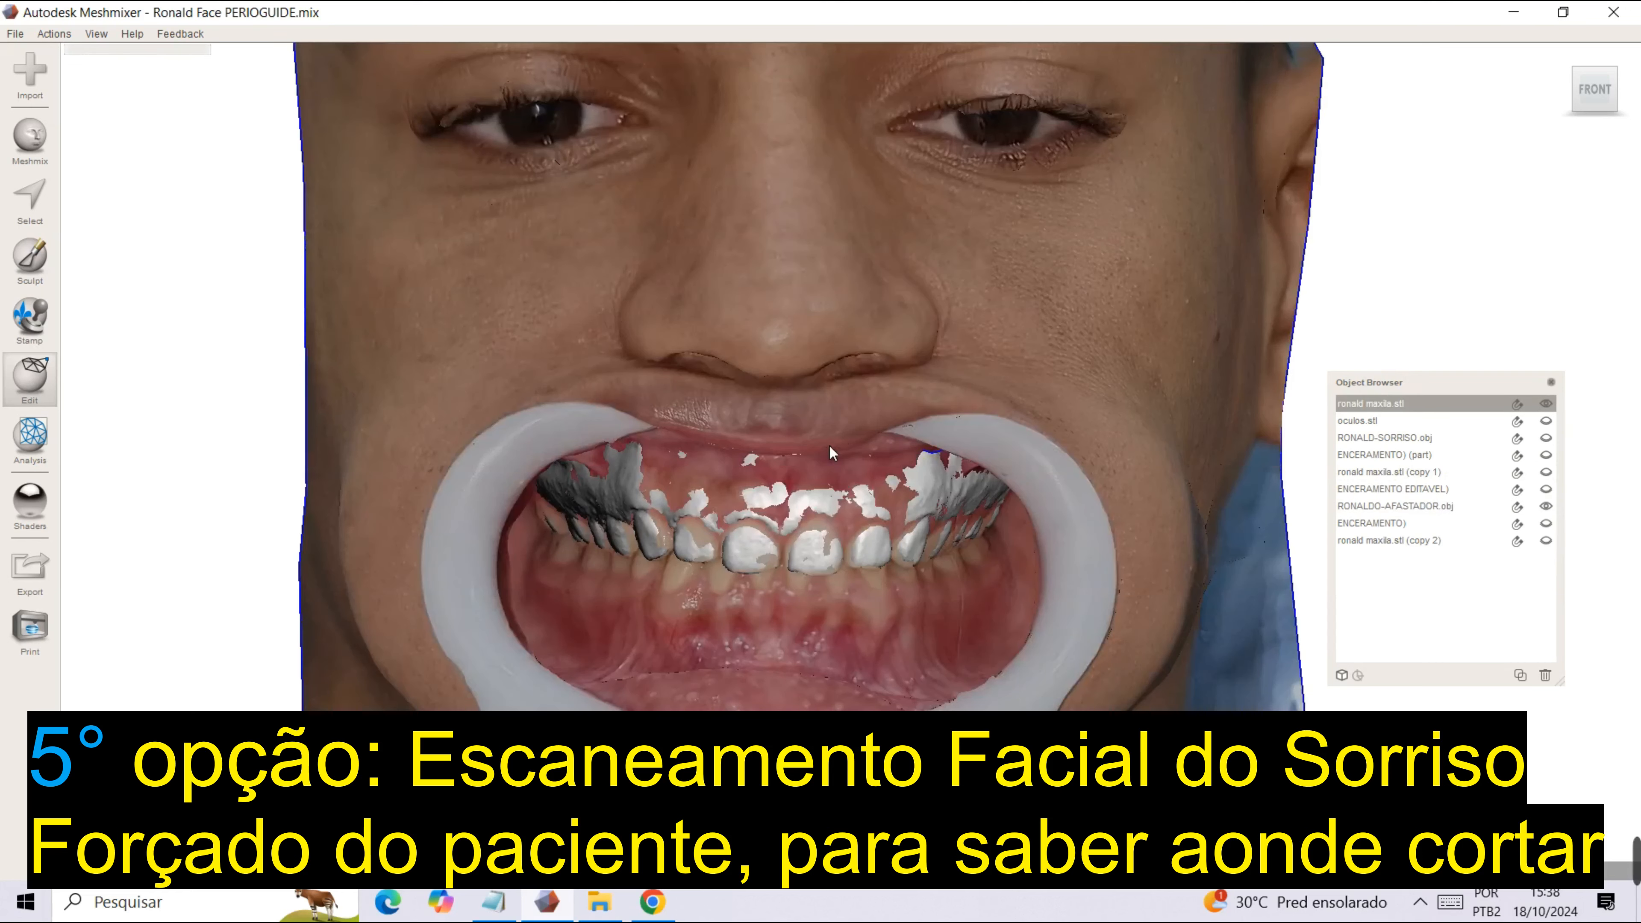
middle_click_drag(831, 590, 909, 579)
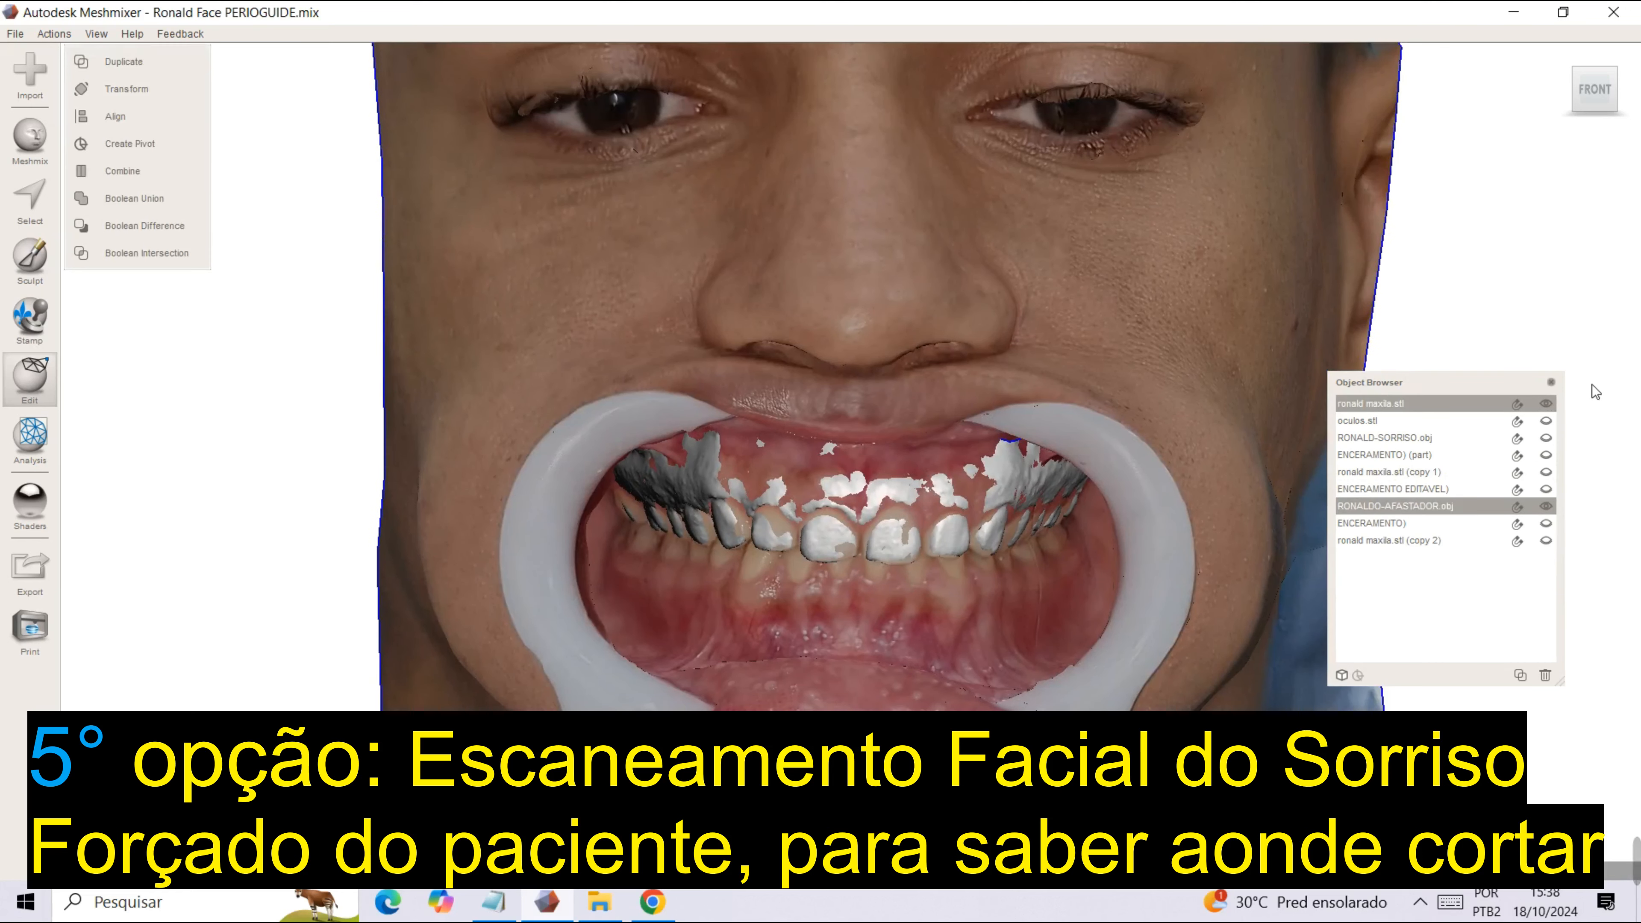
left_click(1546, 403)
On the face scan, measure upward from the gum margins of the upper left lateral, left central and right central incisors.
scroll(888, 545, "up", 5)
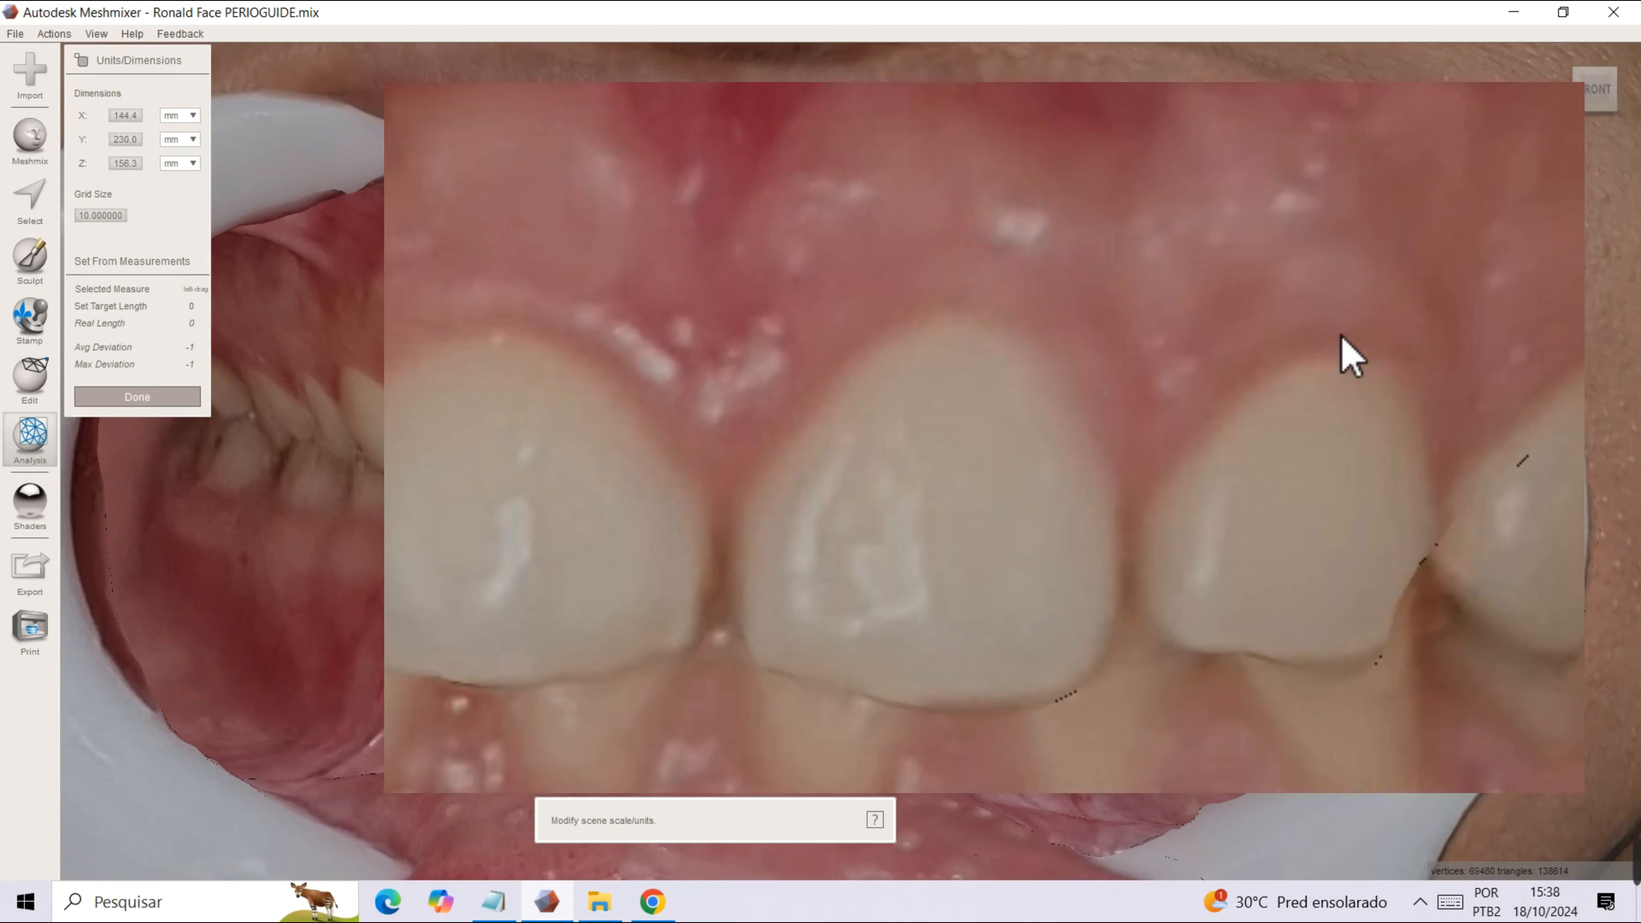
left_click_drag(1342, 340, 1342, 265)
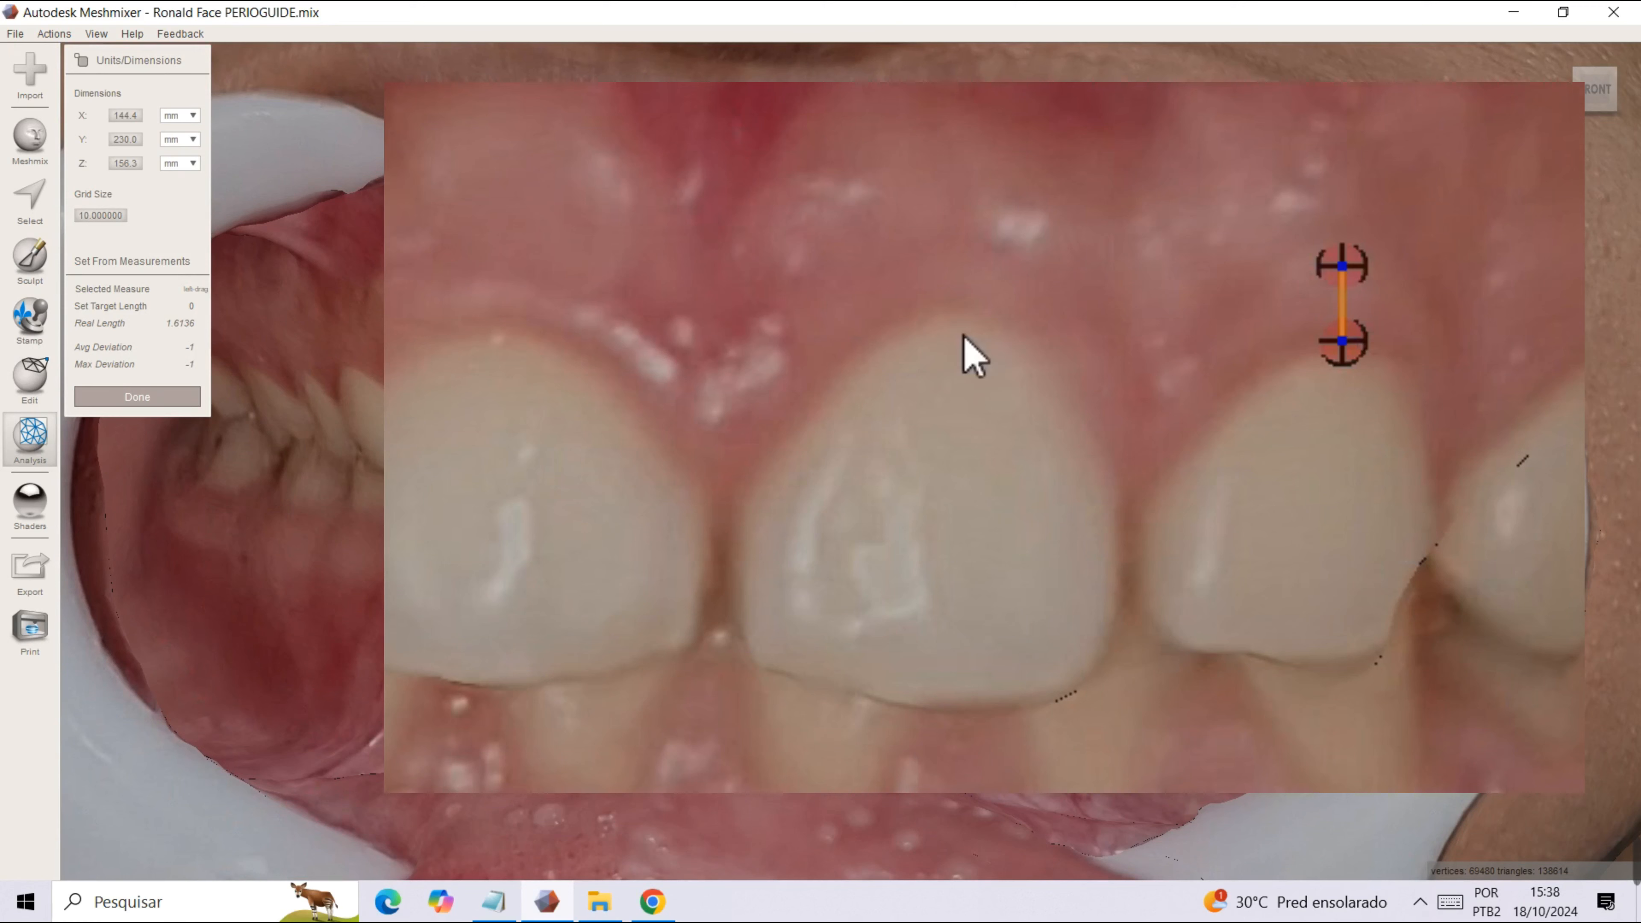
left_click_drag(964, 313, 971, 246)
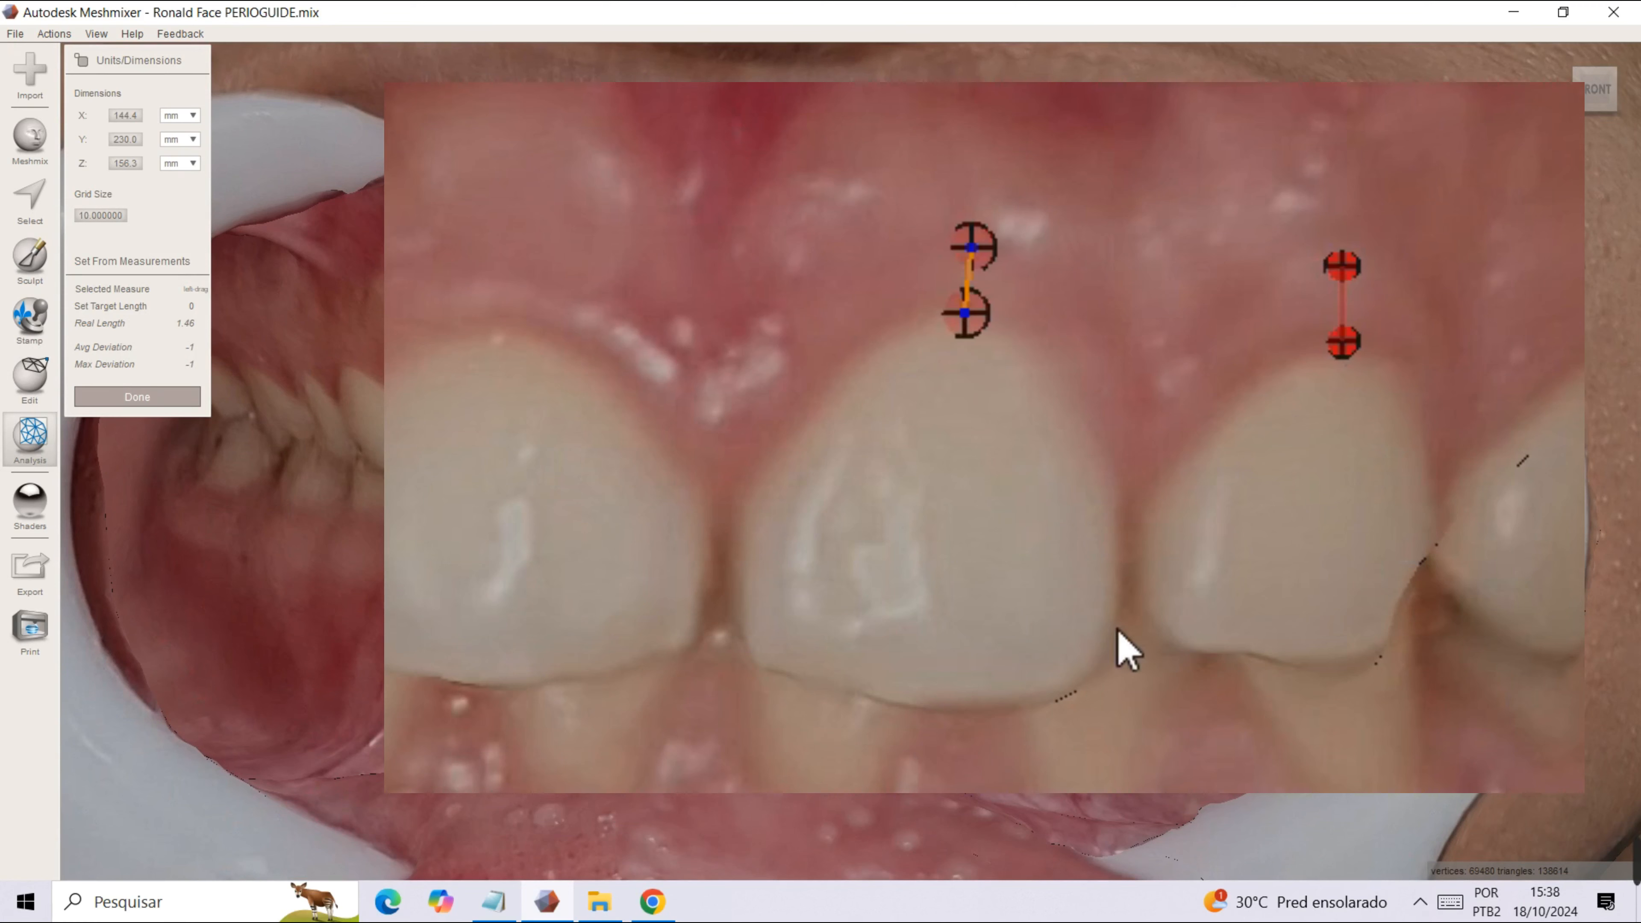
left_click_drag(509, 336, 509, 265)
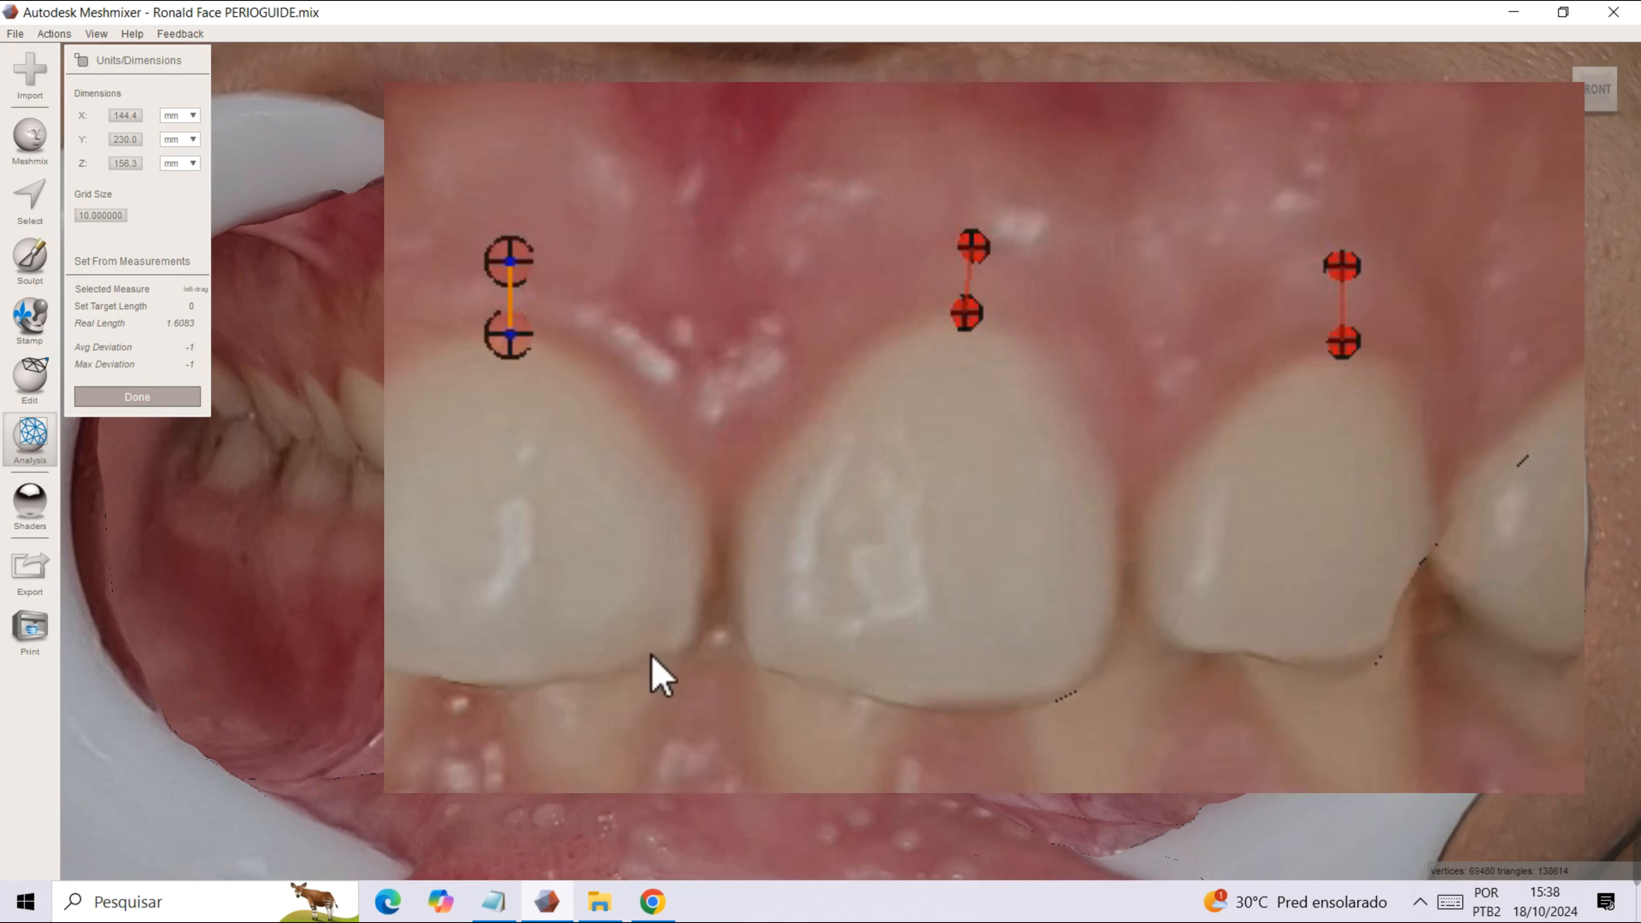
Measure upward from the gum margins of the patient's upper right lateral incisor, canine and first premolar.
left_click_drag(541, 372, 542, 351)
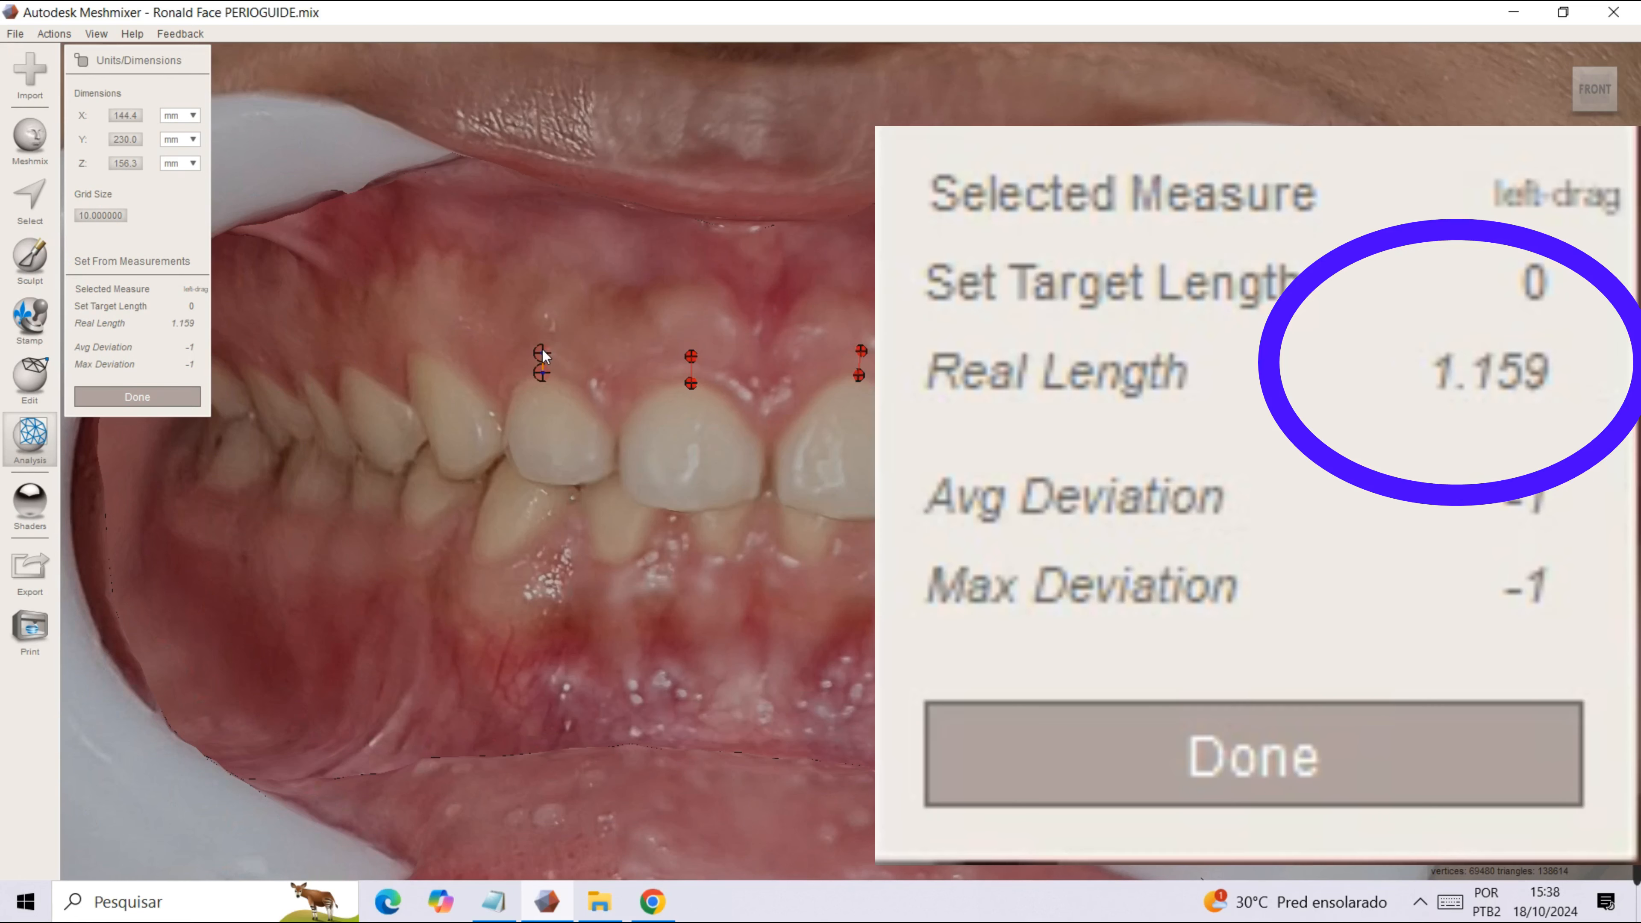
mouse_move(421, 349)
left_mouse_down()
mouse_move(419, 327)
mouse_move(344, 343)
left_mouse_up()
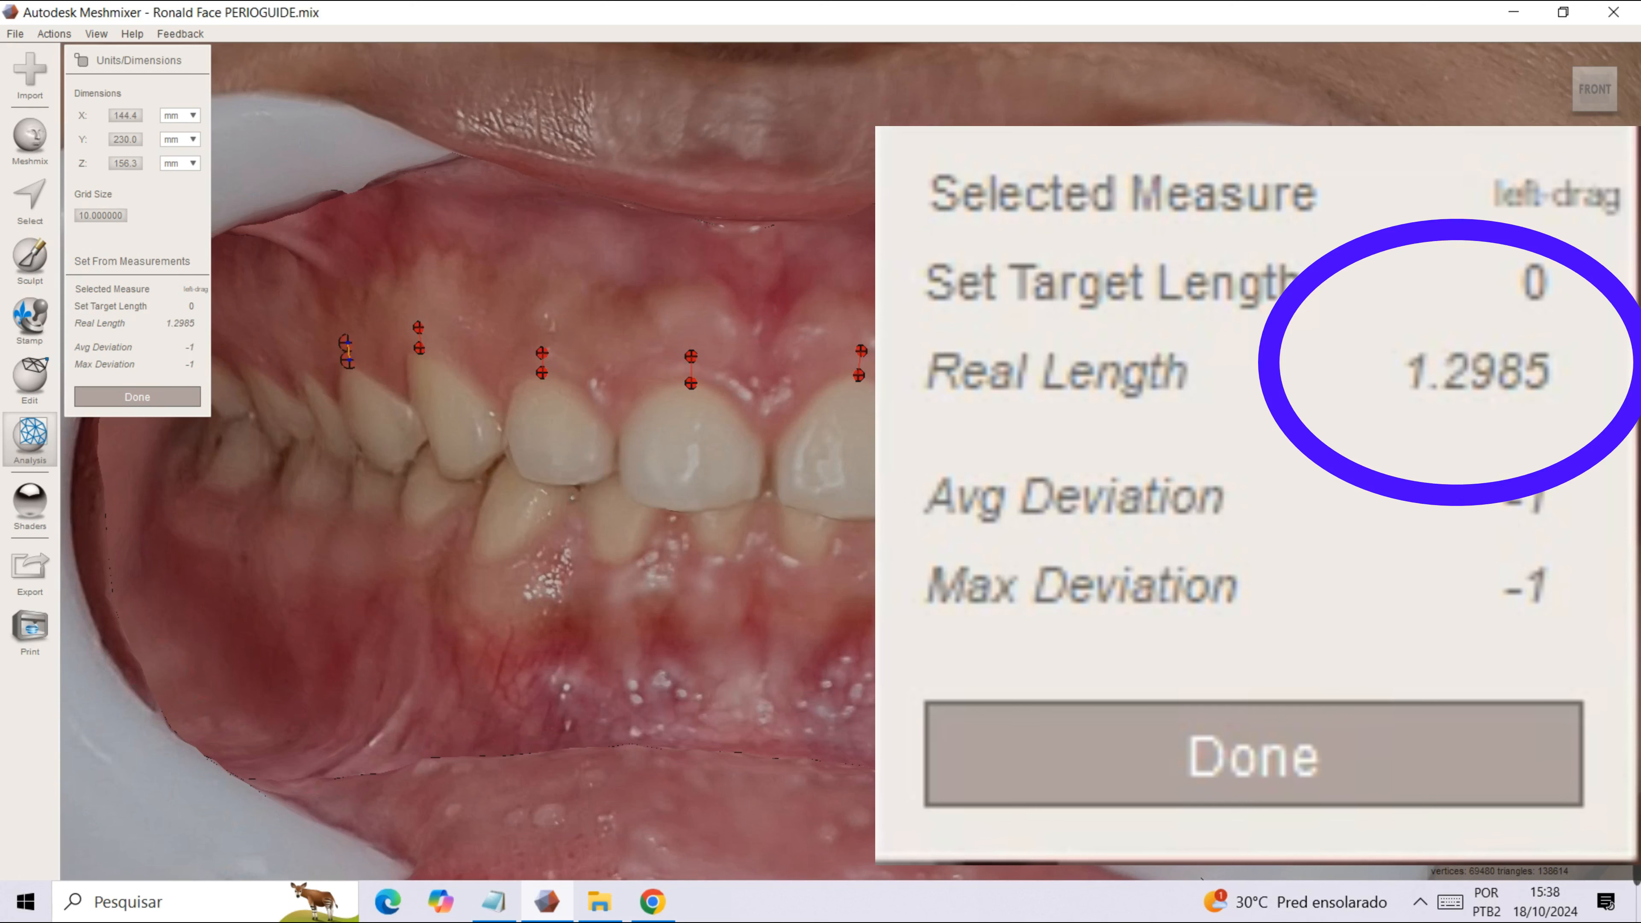
mouse_move(344, 343)
right_mouse_down()
mouse_move(259, 343)
mouse_move(319, 343)
right_mouse_up()
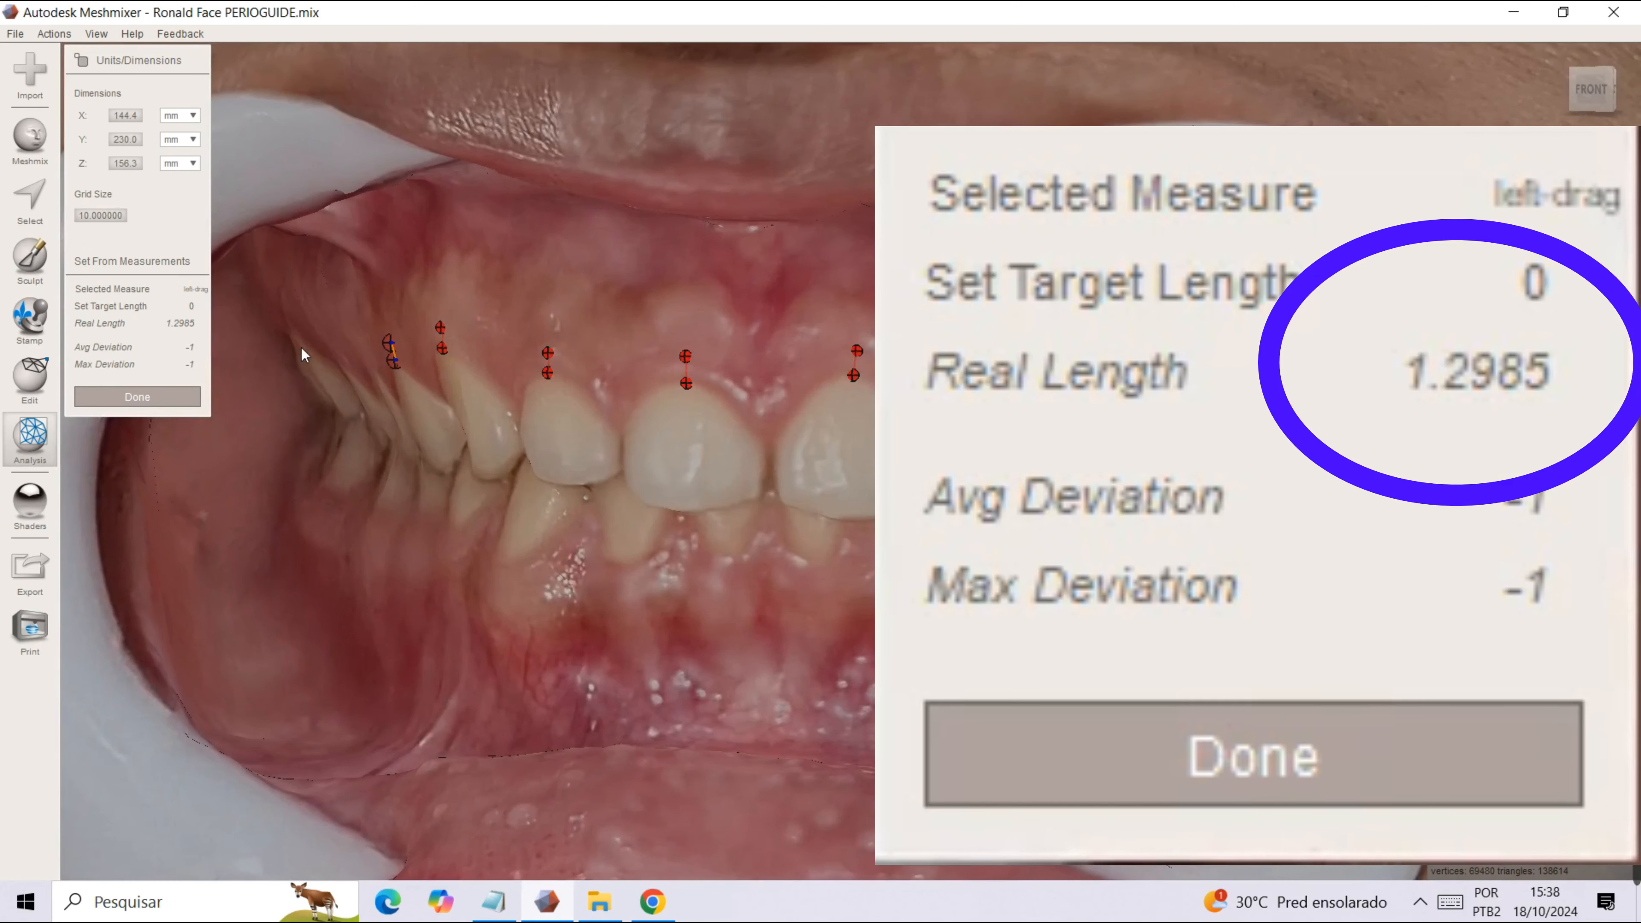
Close the measurements on the retractor face scan, hide that scan and show the smile face scan (SORRISO) instead.
left_click(172, 399)
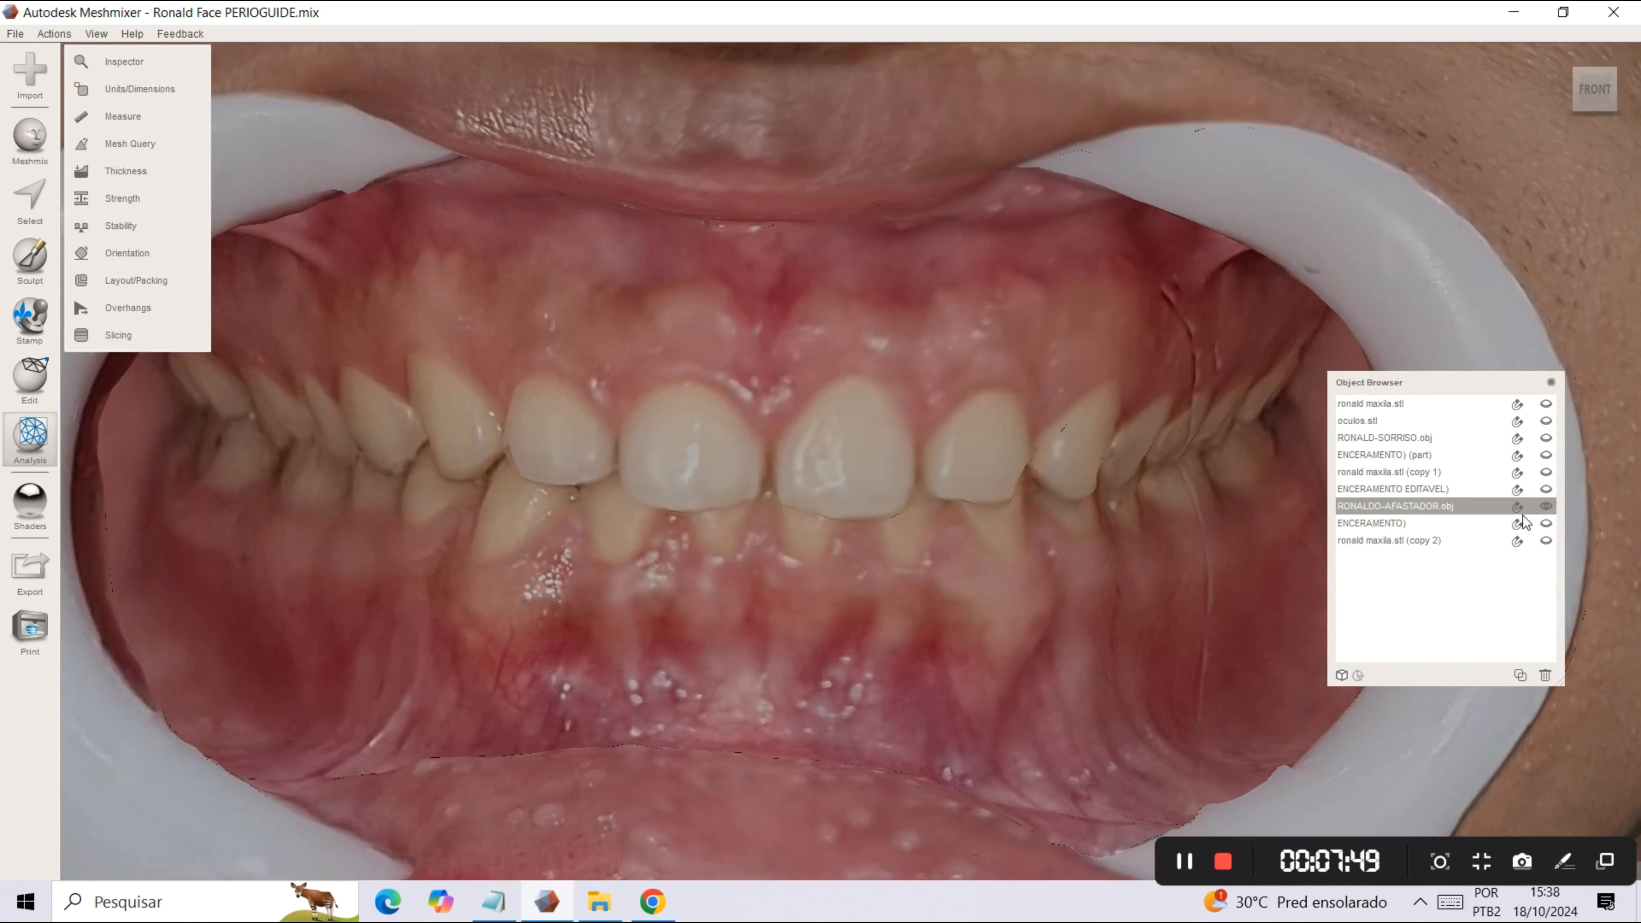
left_click(1545, 507)
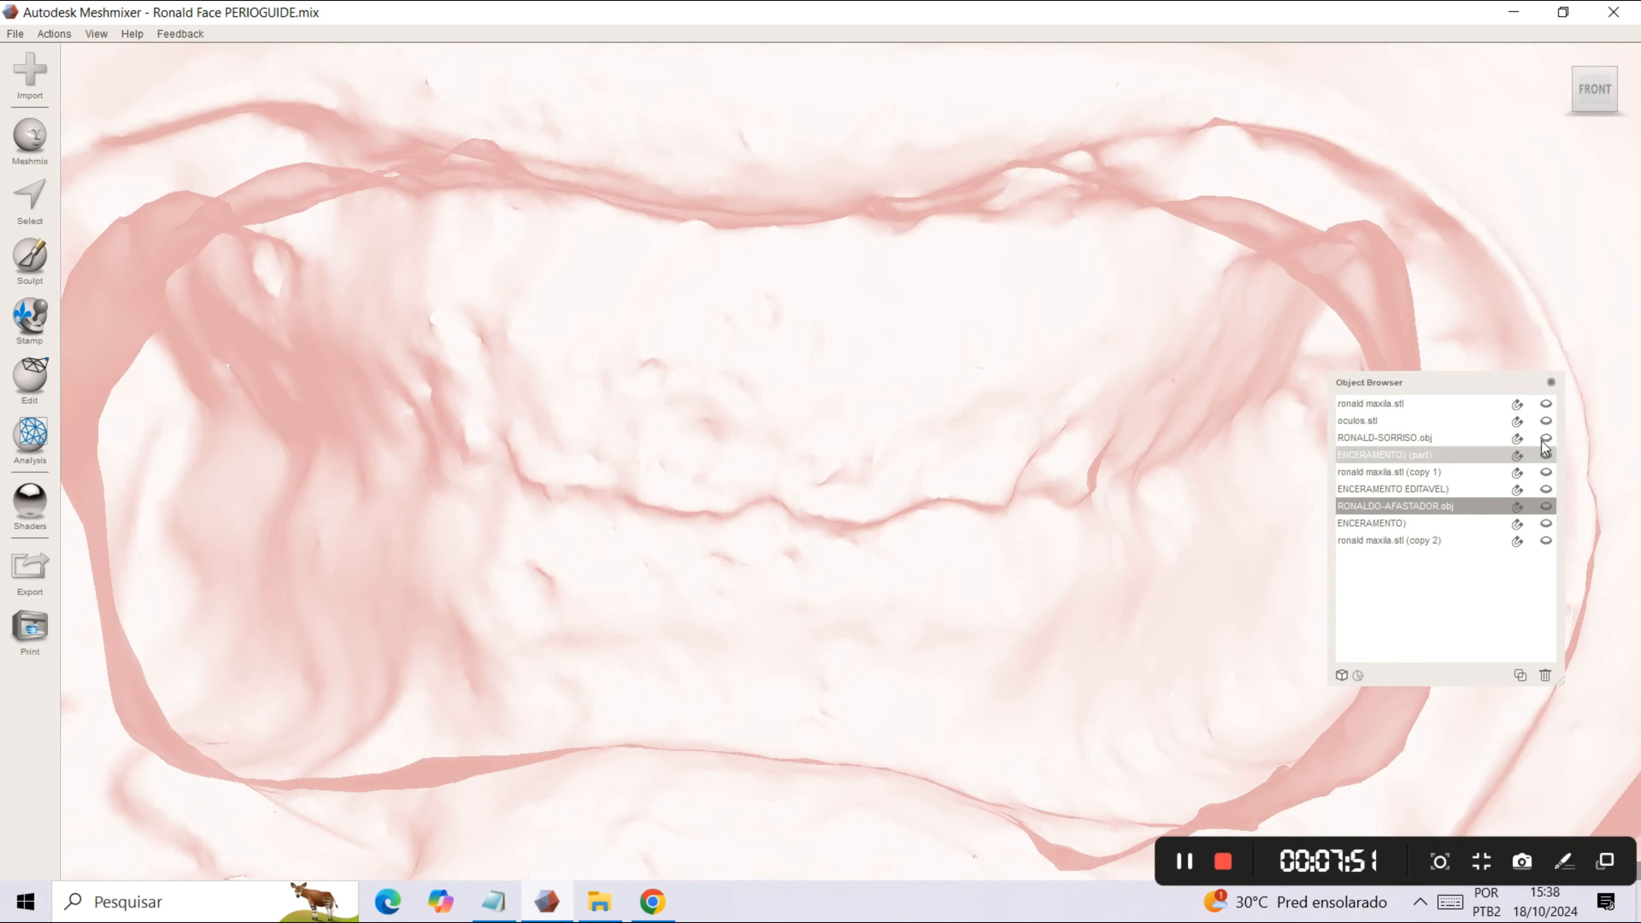
left_click(1493, 424)
left_click(1485, 439)
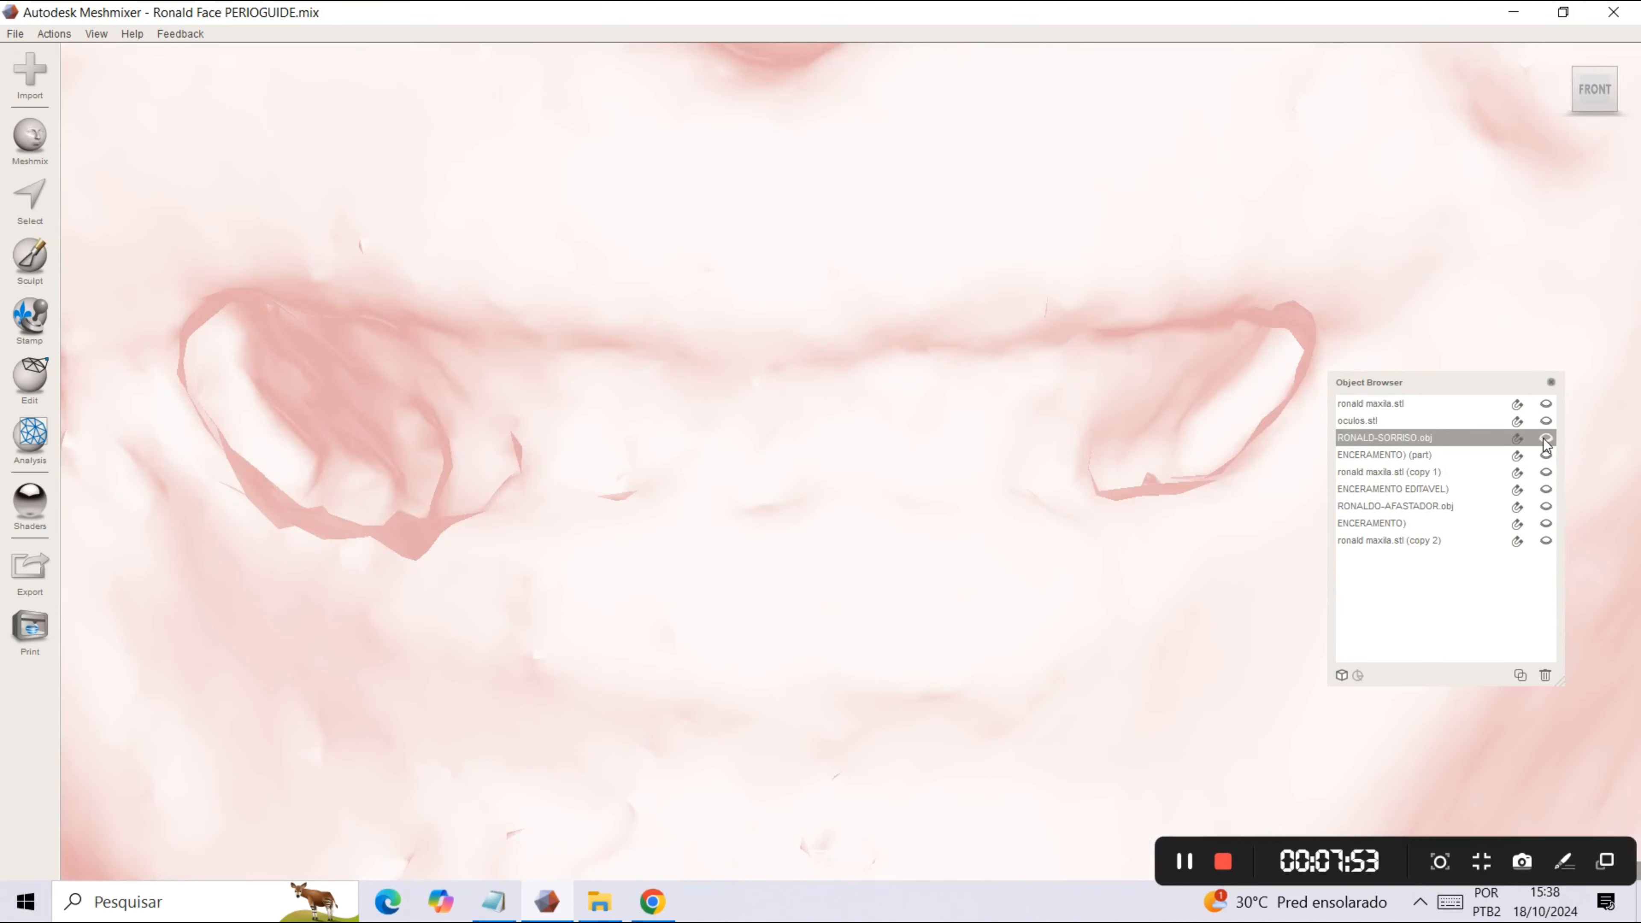
left_click(1544, 439)
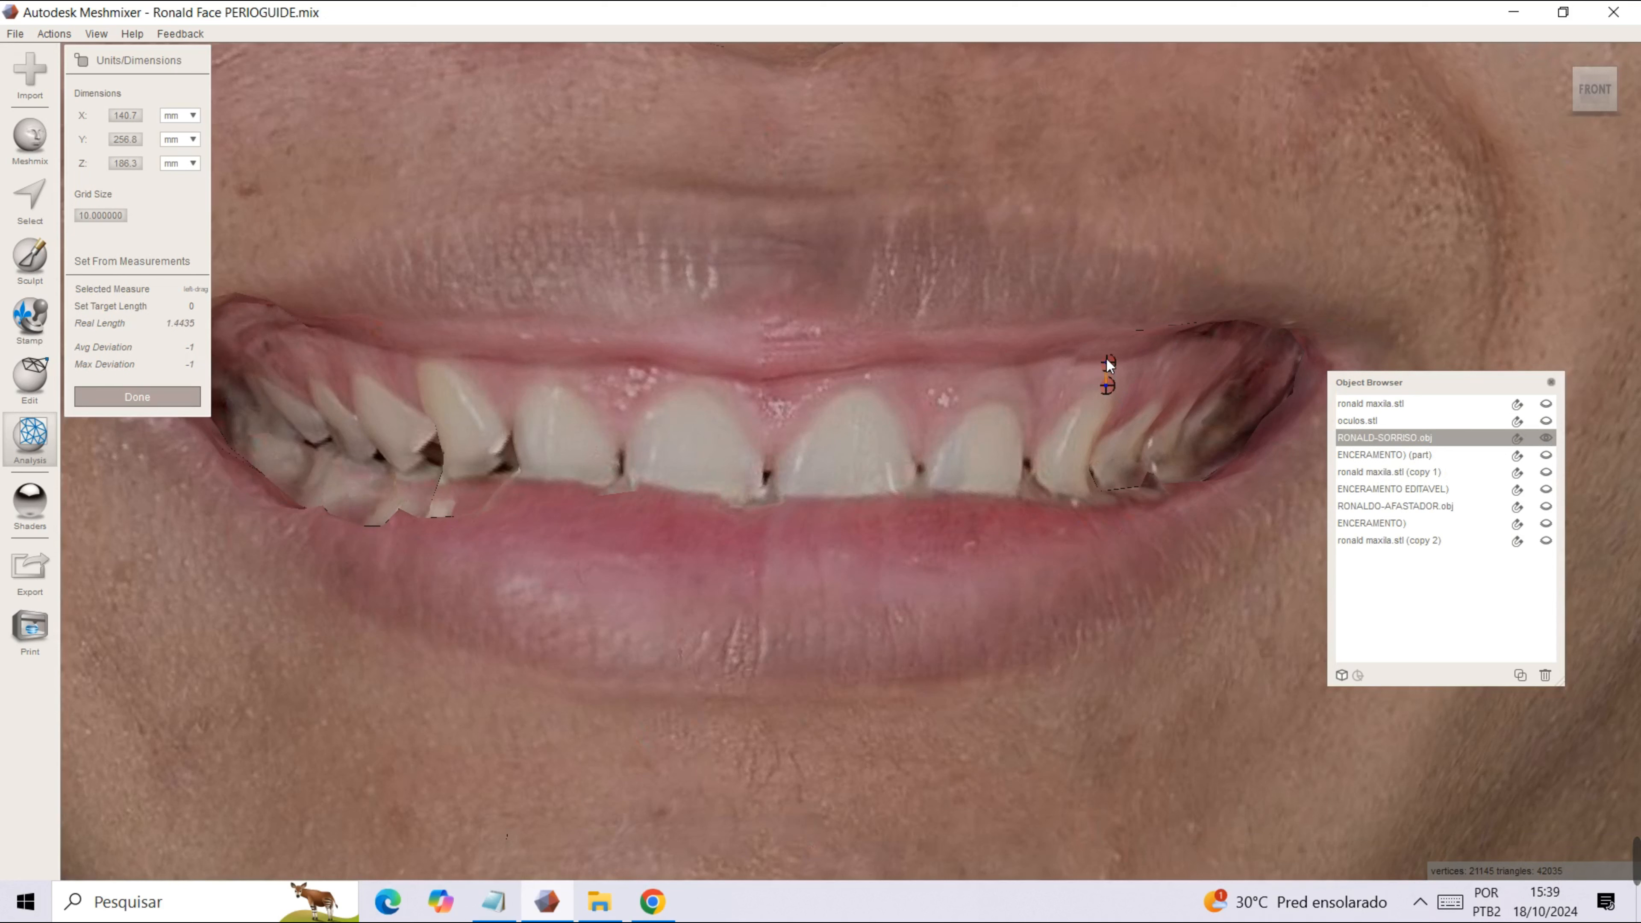
On the smile face scan, measure upward from the gum margins of the upper teeth, from the patient's left canine to the right first premolar.
left_click_drag(1106, 360, 1108, 359)
left_click_drag(999, 366, 998, 396)
left_click_drag(859, 367, 857, 388)
left_click_drag(691, 387, 691, 370)
left_click_drag(543, 383, 544, 366)
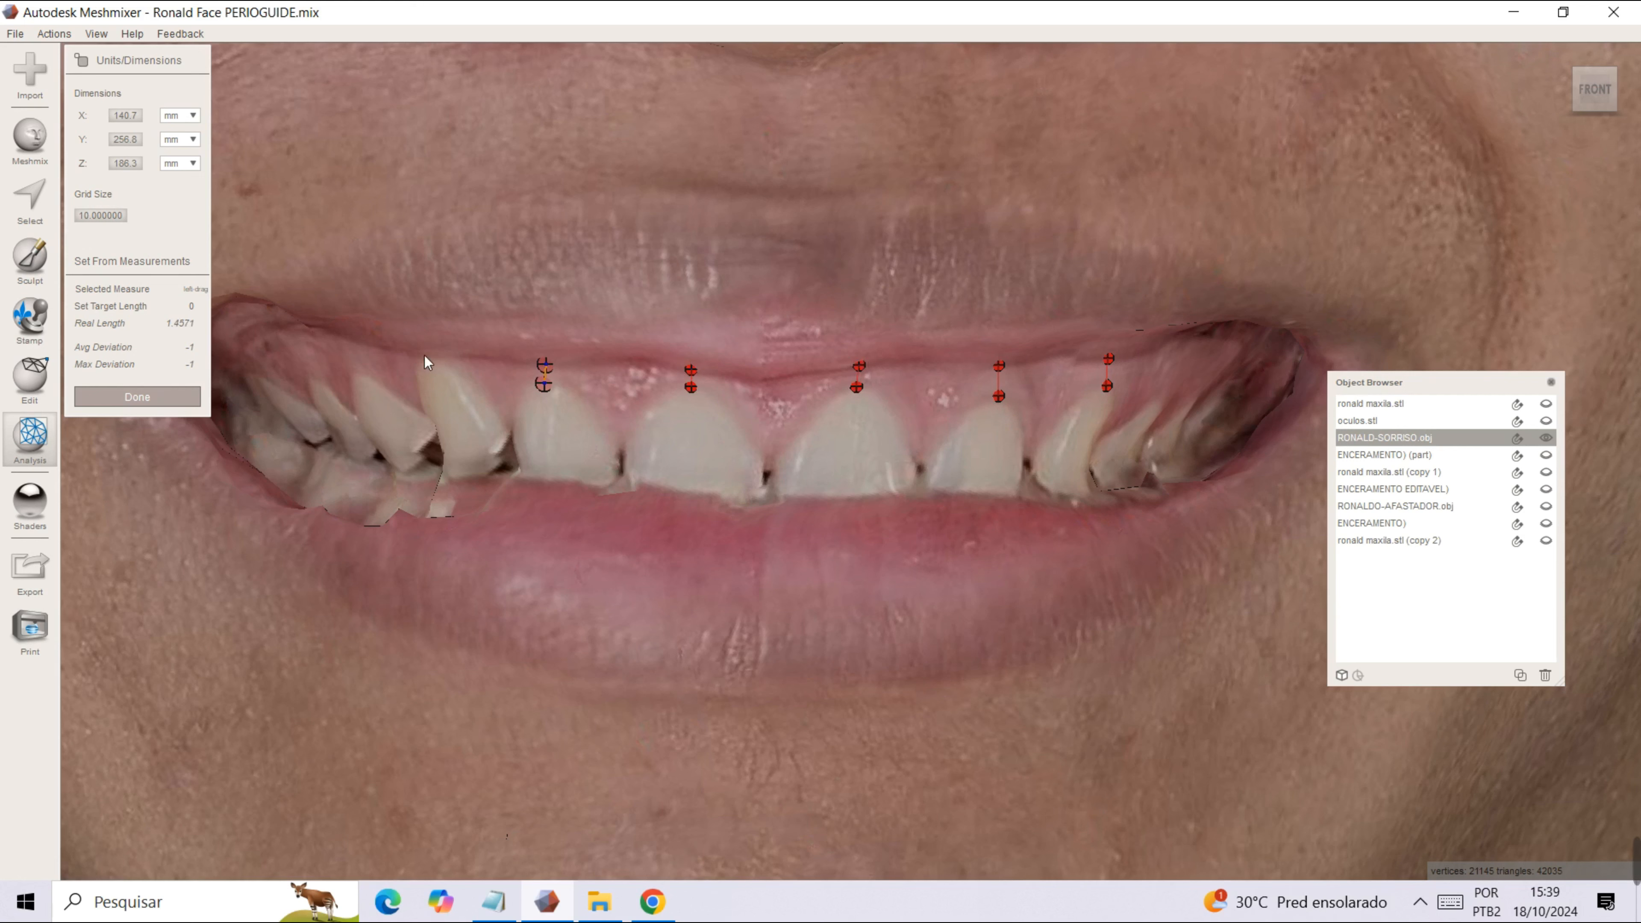
left_click_drag(354, 371, 346, 340)
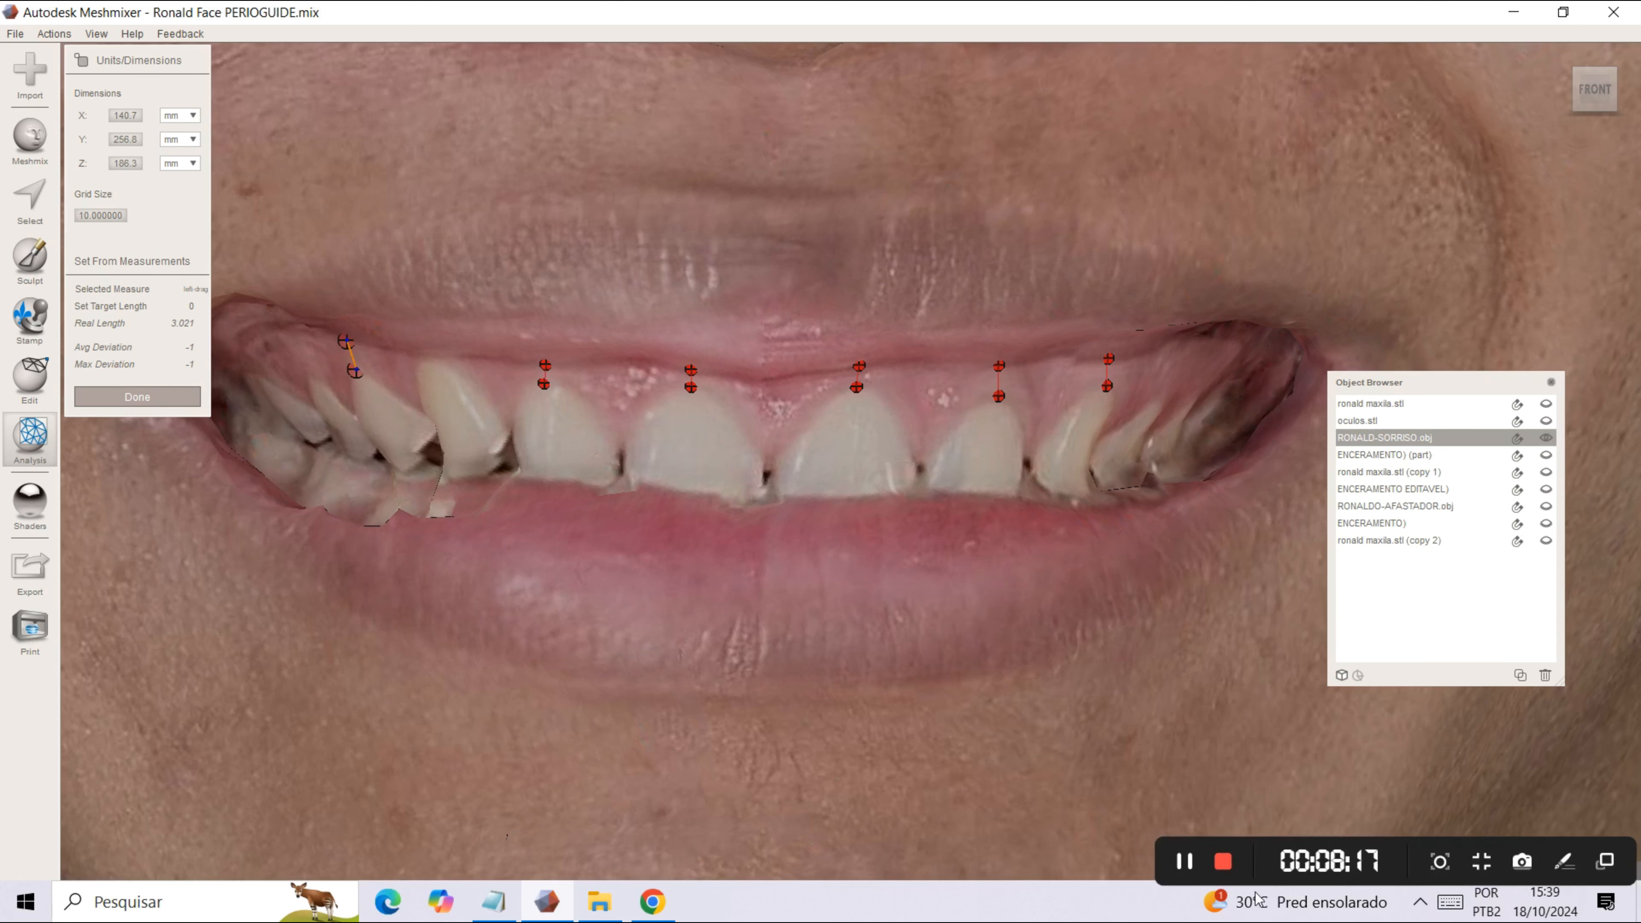
left_click(1186, 860)
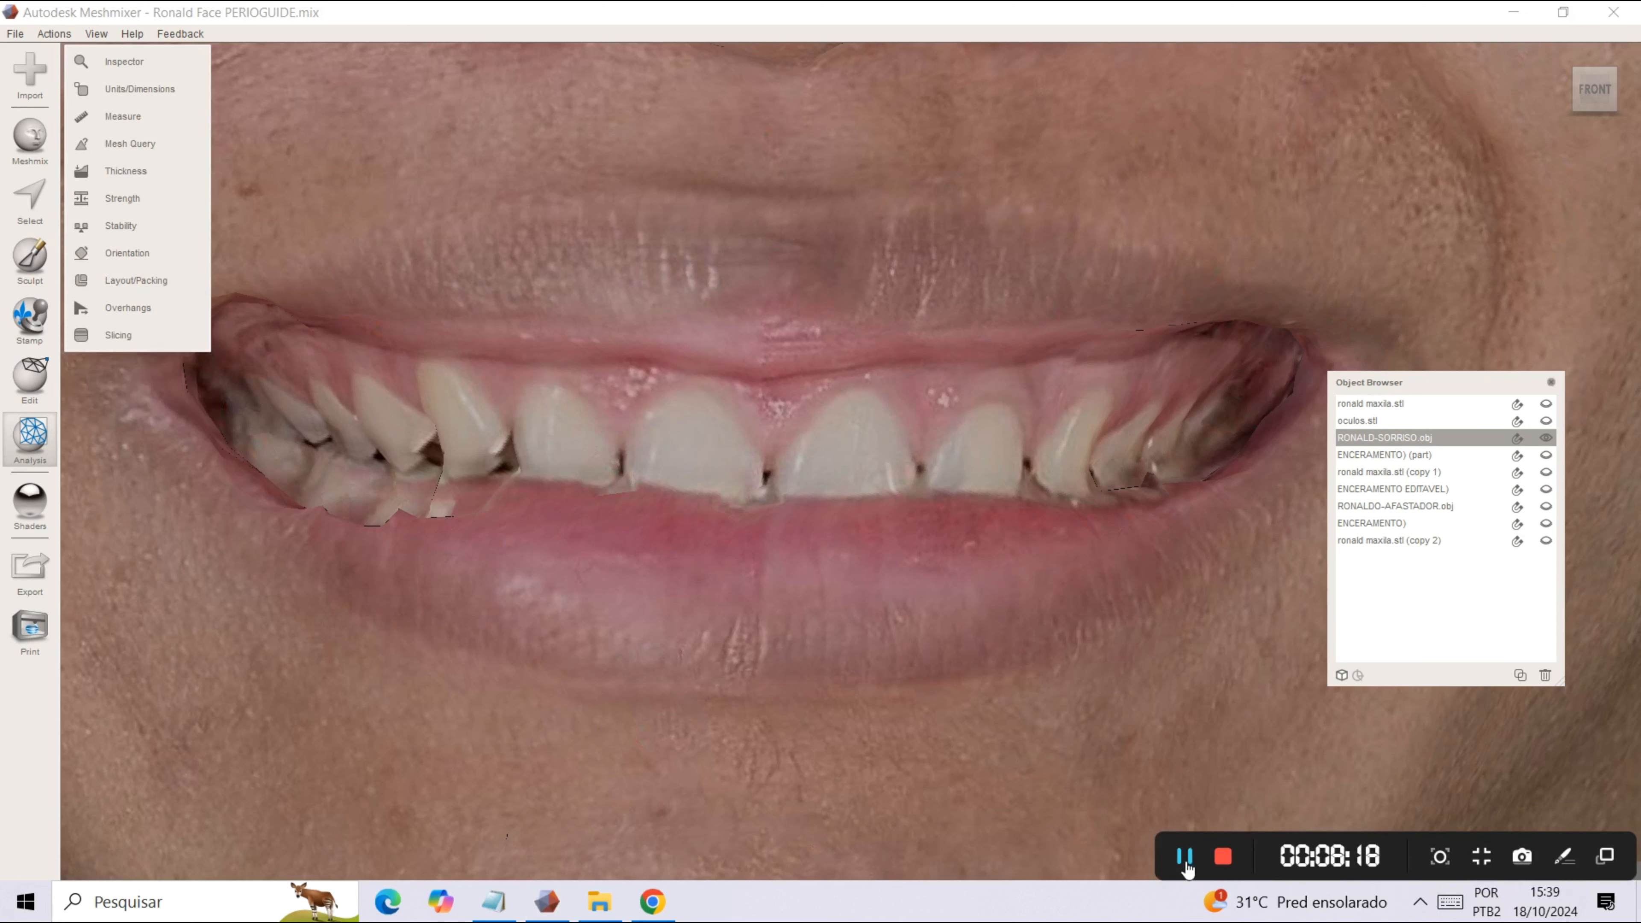
scroll(905, 733, "down", 10)
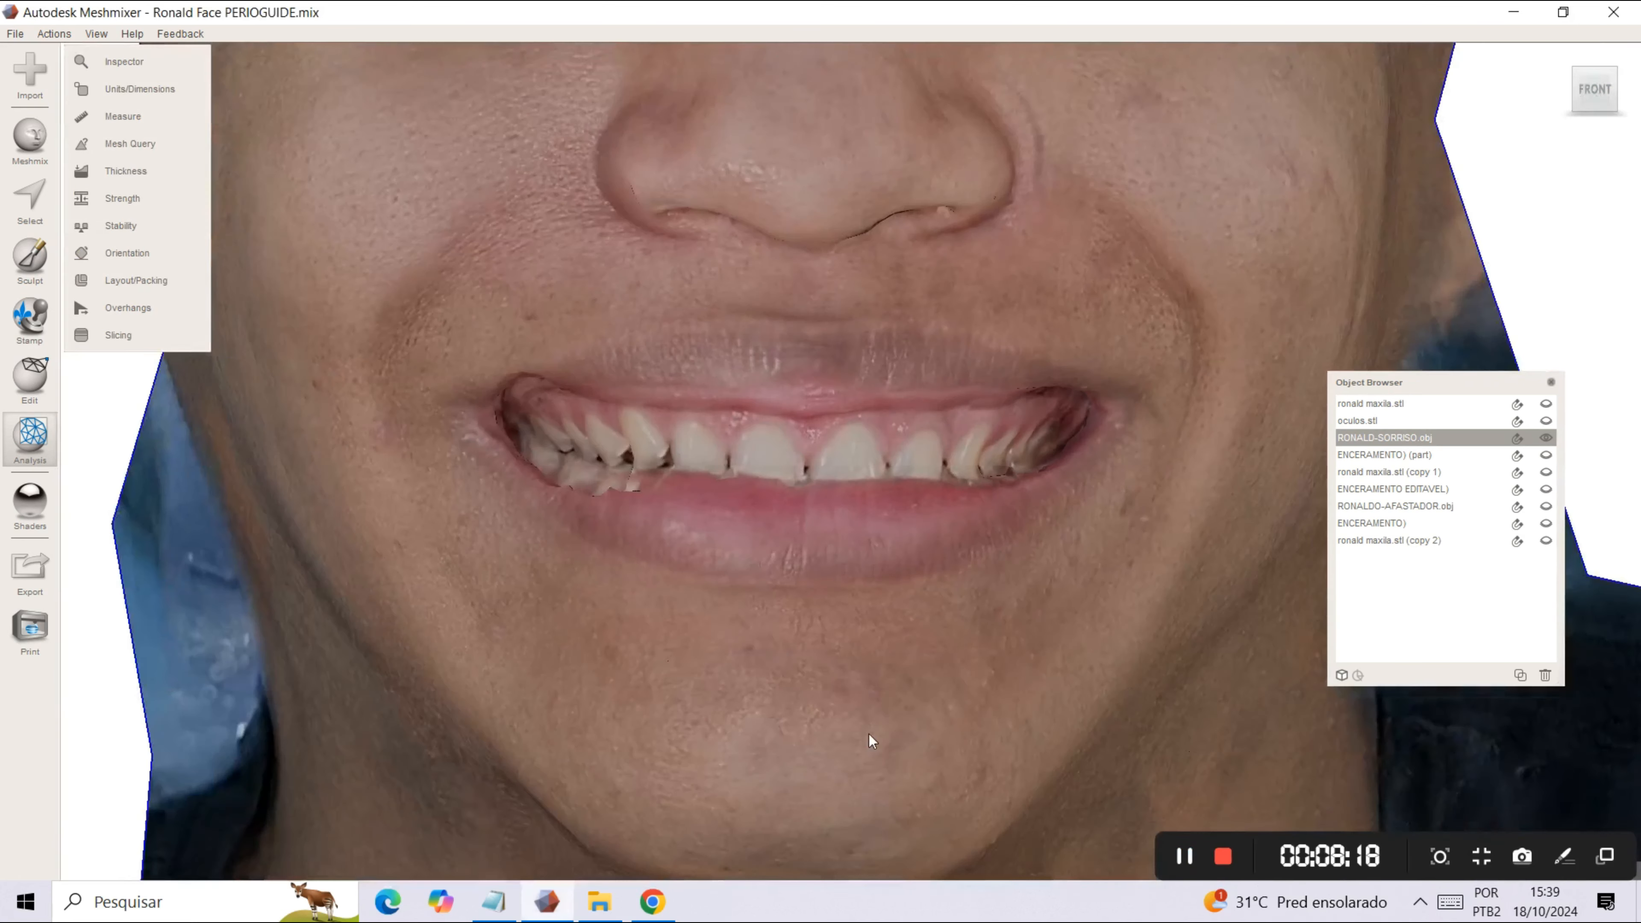
right_click_drag(959, 626, 963, 660)
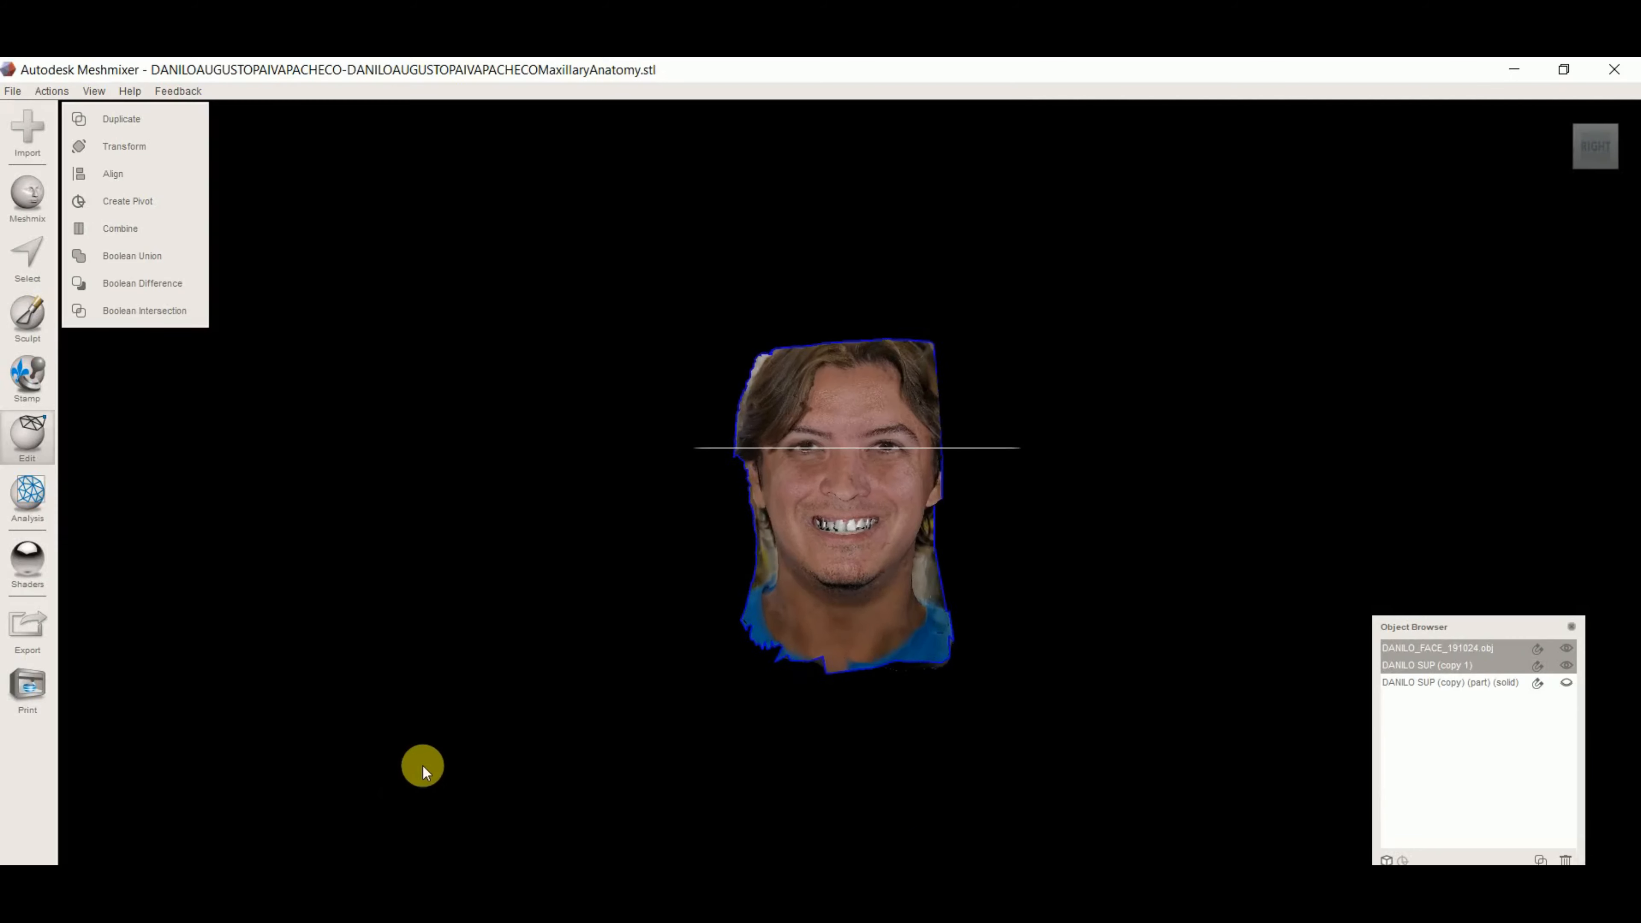
In the second patient's file, check the maxilla scan's alignment by hiding and showing it over the smile face scan.
scroll(422, 765, "up", 10)
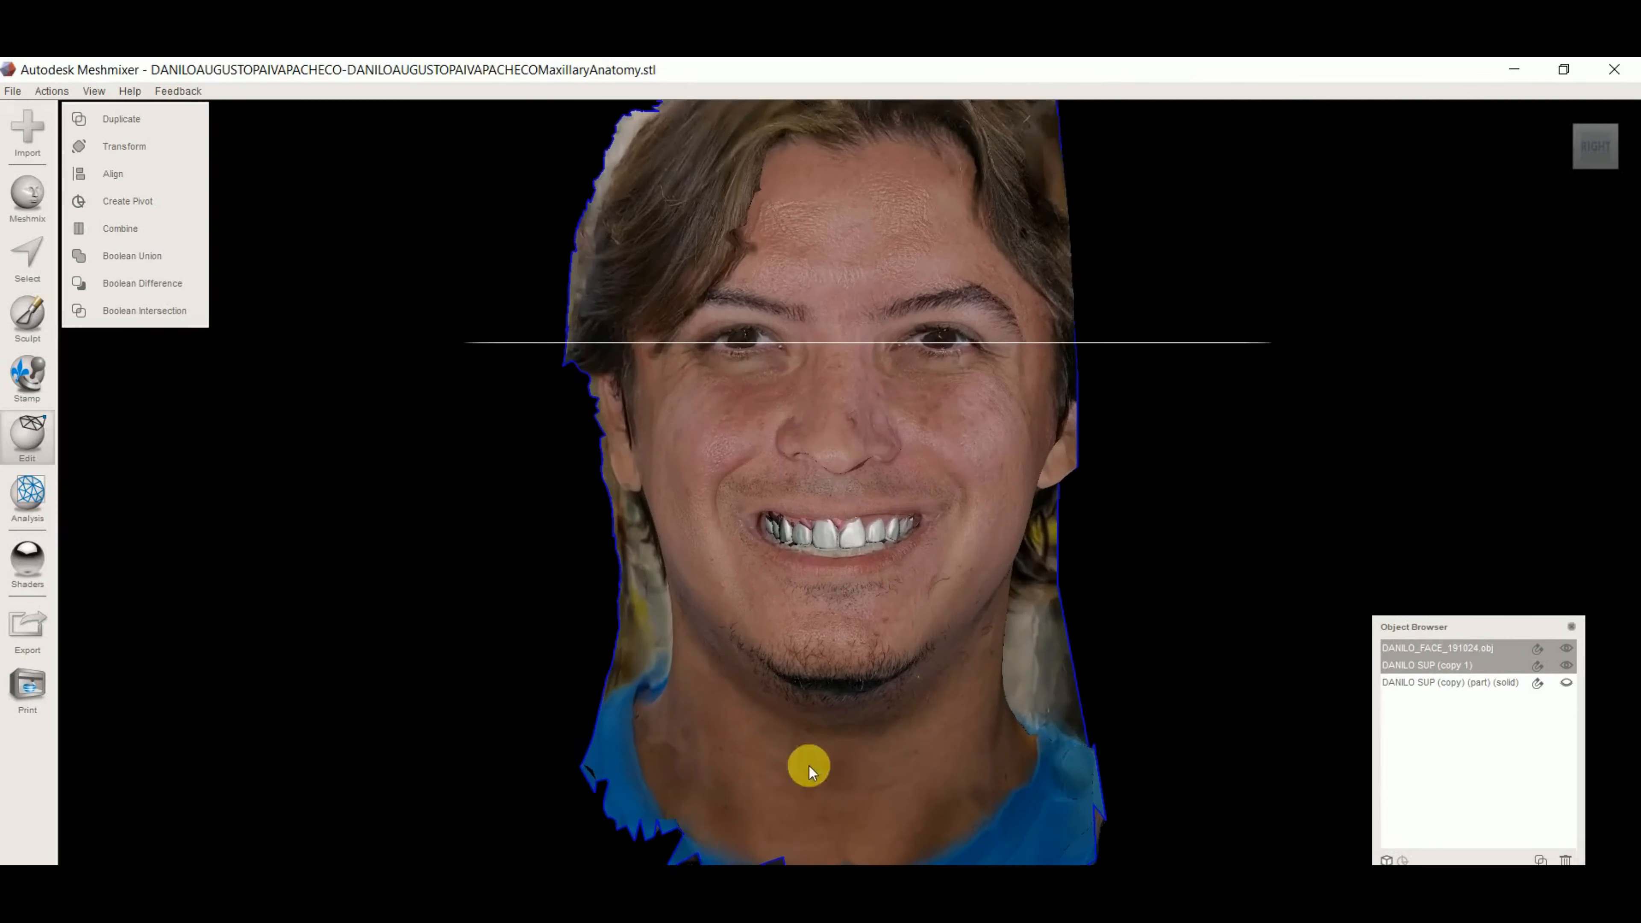
scroll(1141, 764, "up", 5)
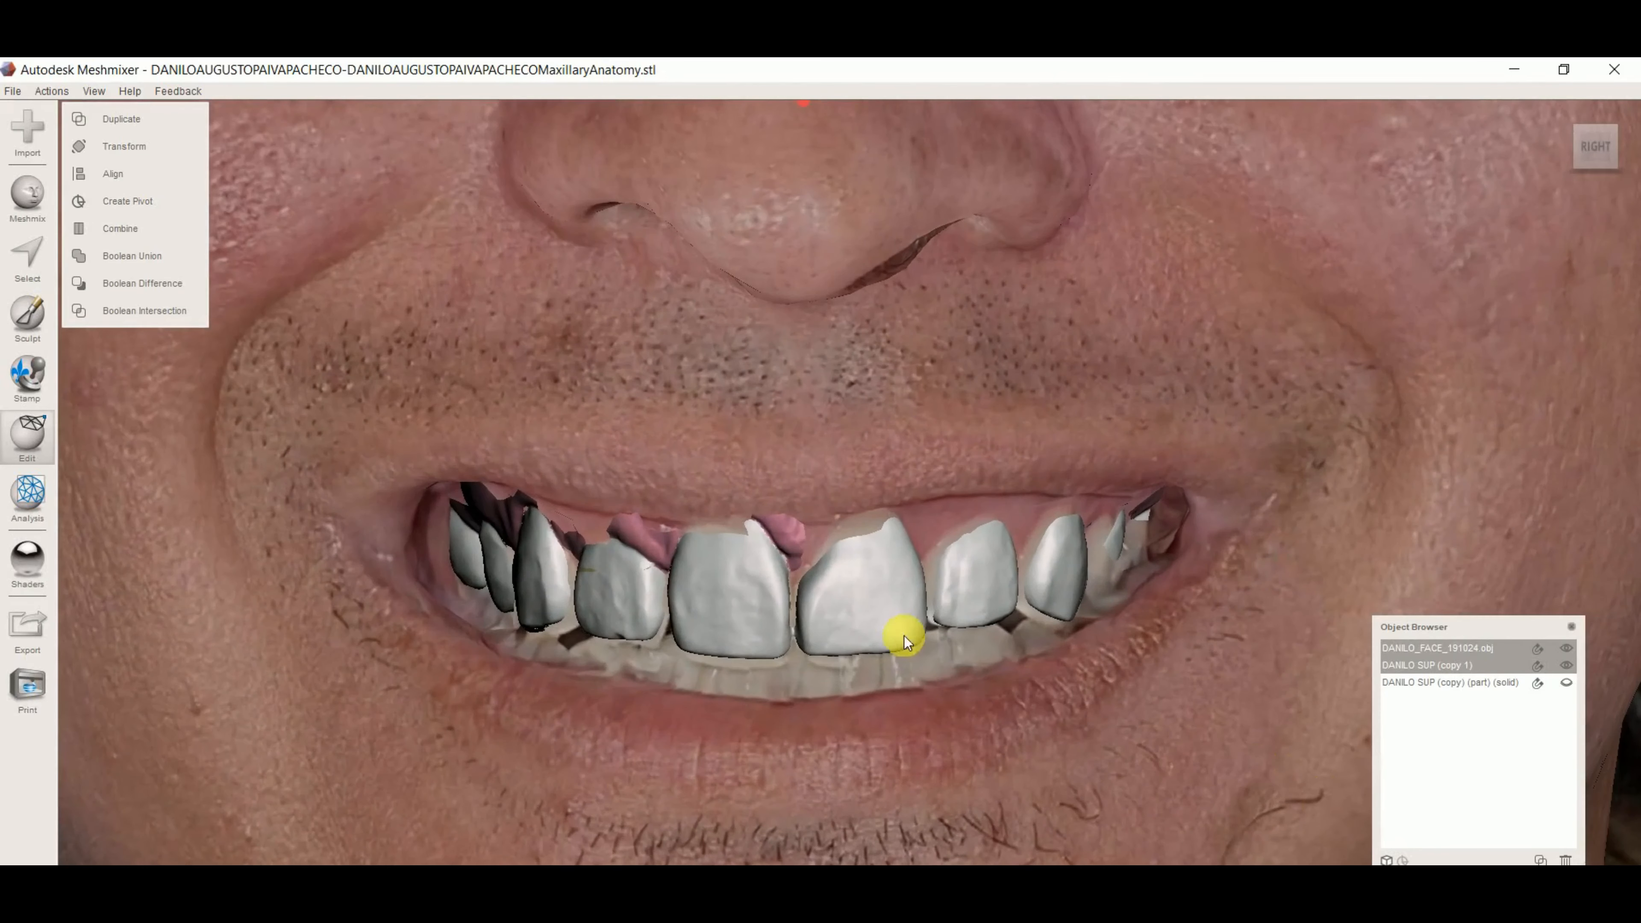
left_click(904, 635)
left_click(1566, 664)
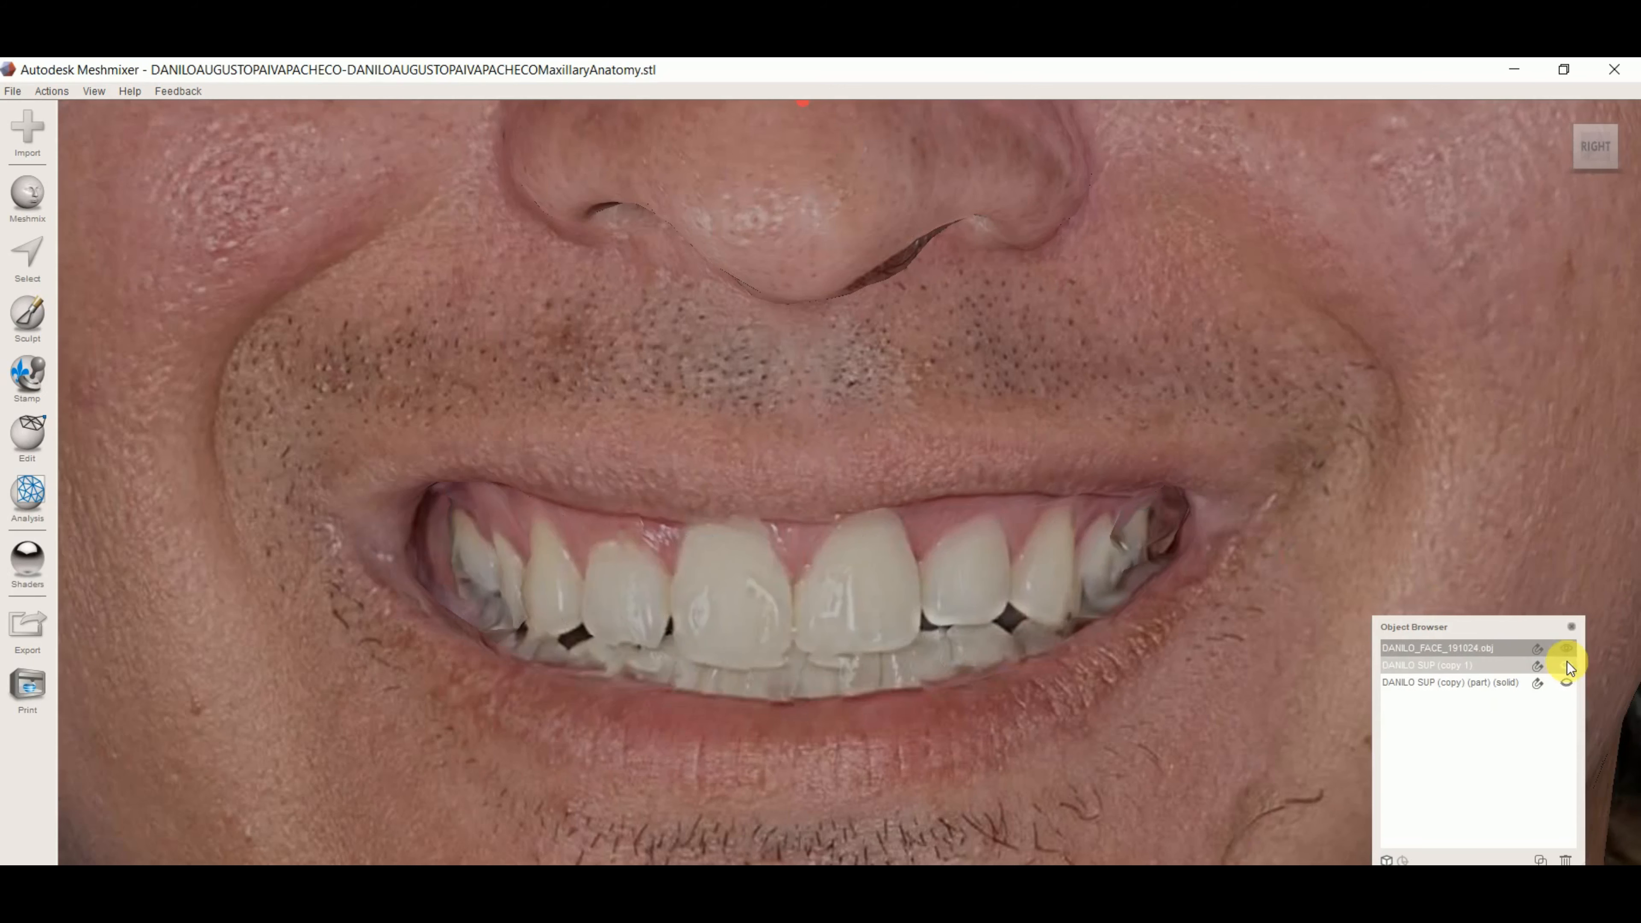
left_click(1567, 662)
right_click_drag(894, 657, 968, 656)
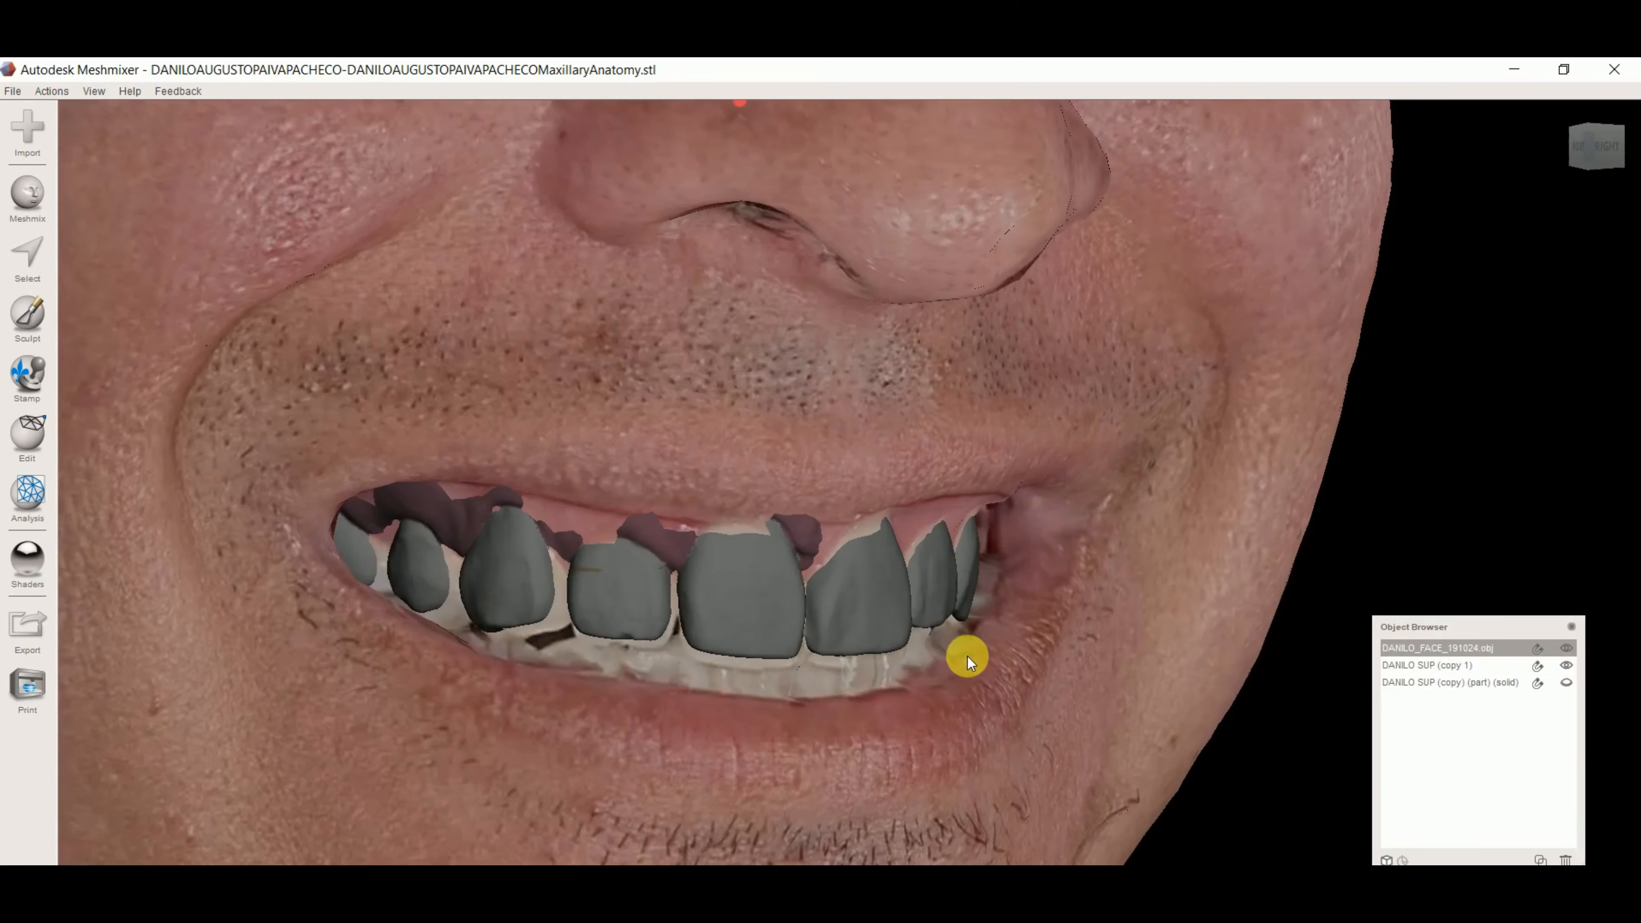
On the maxilla scan, measure upward from the gum margin of the patient's upper right lateral incisor and extend the measurement slightly.
left_click(660, 608, "shift")
scroll(608, 618, "up", 4)
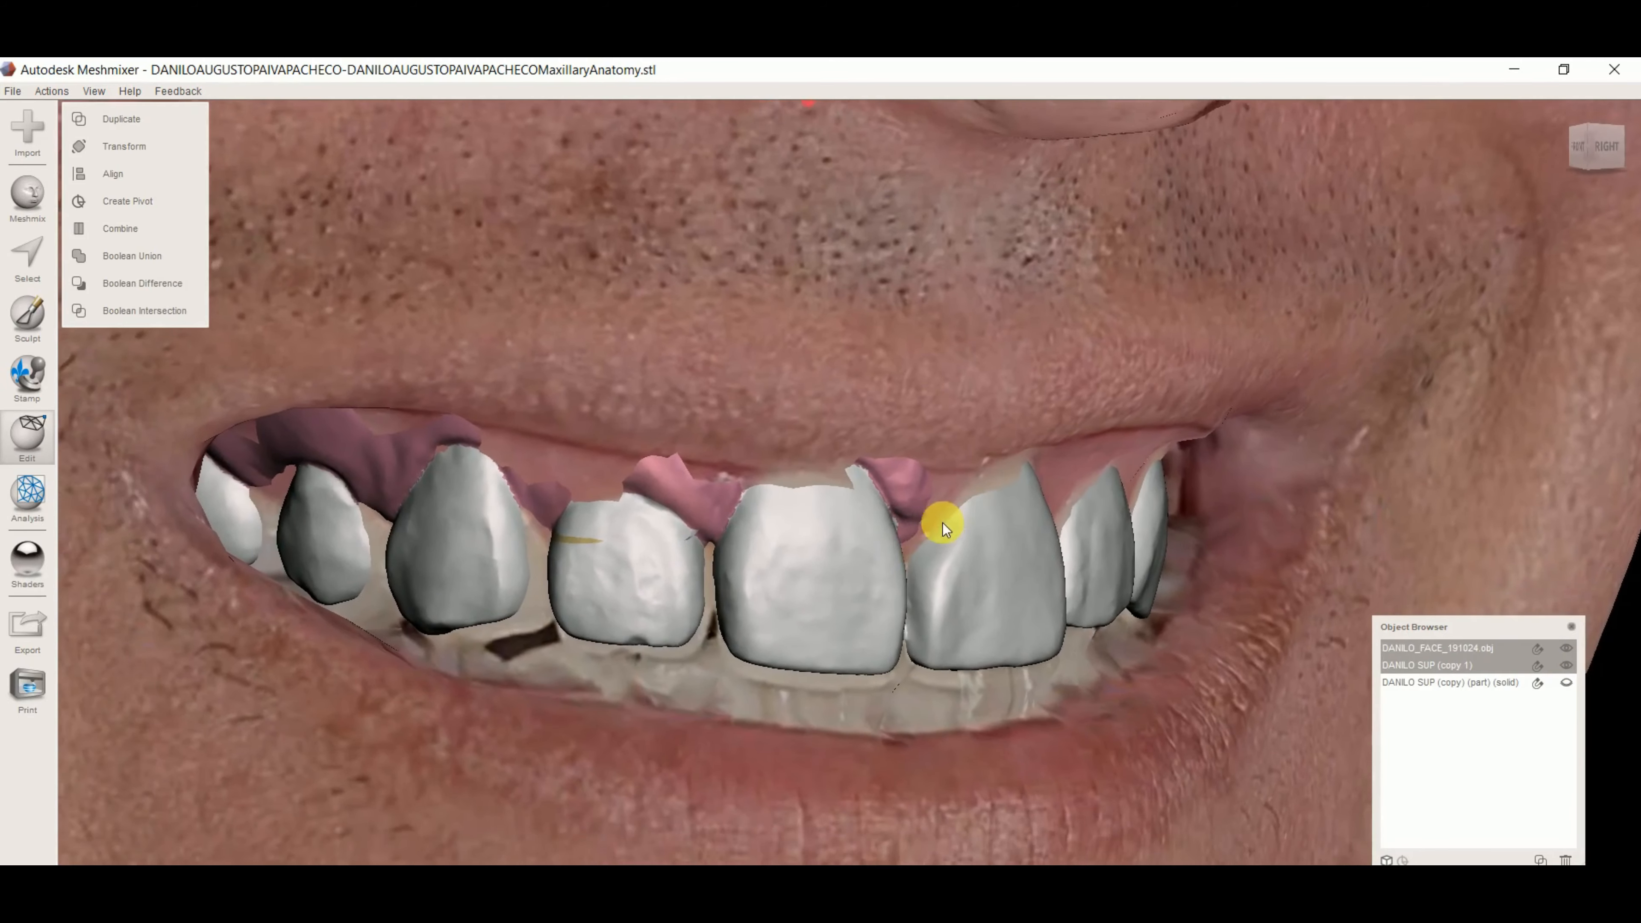
middle_click_drag(943, 523, 1076, 501)
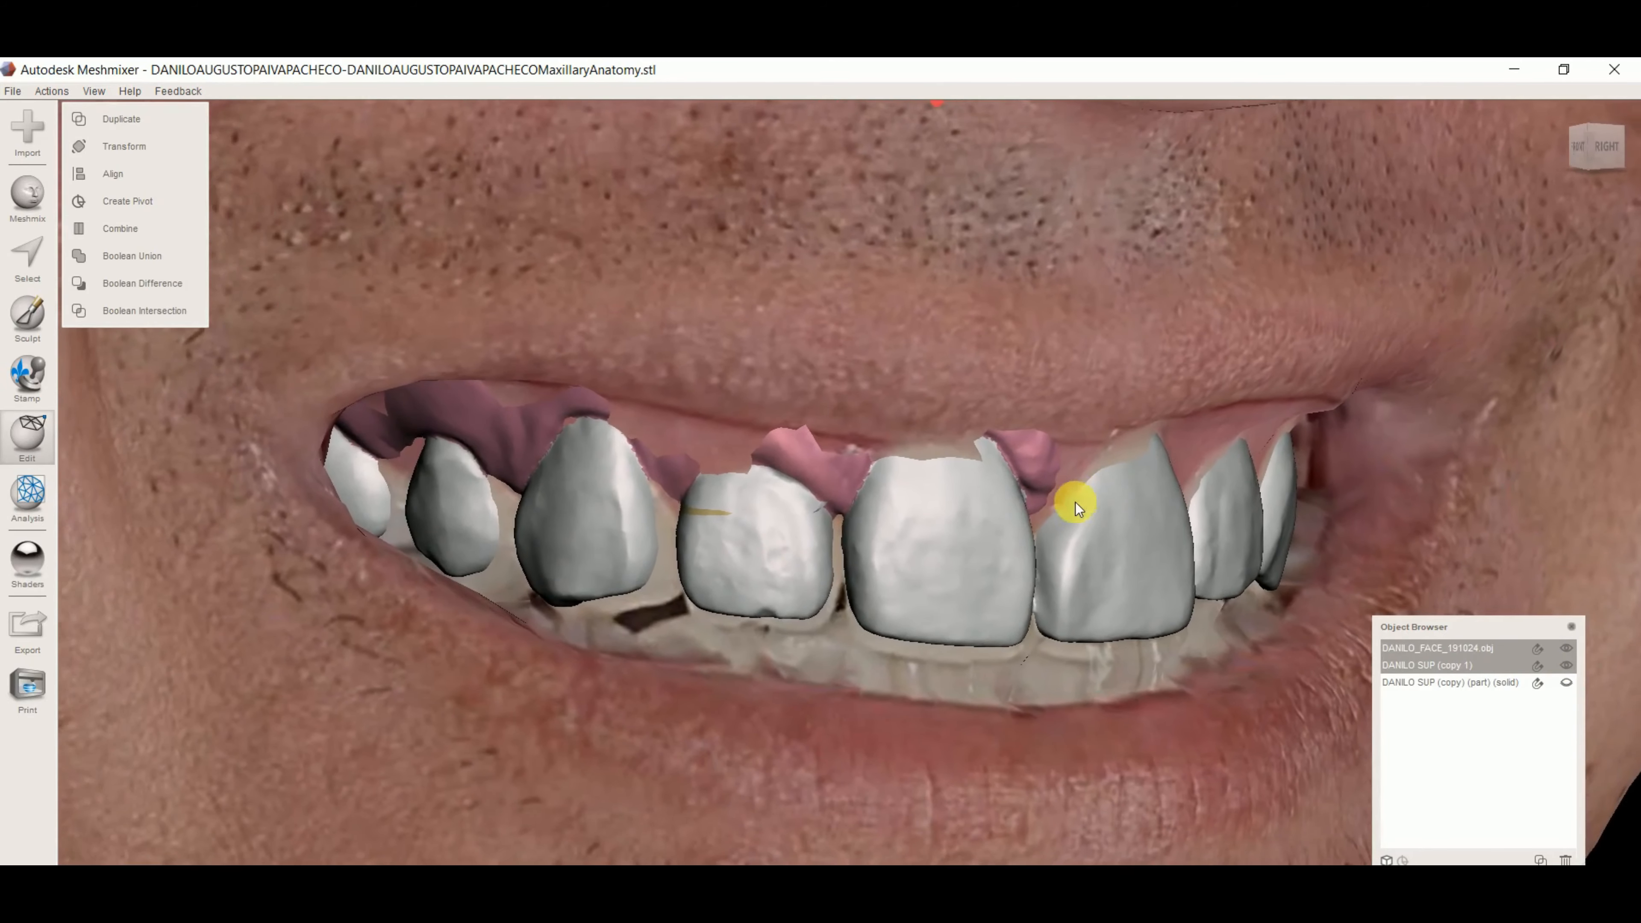
left_click(836, 512)
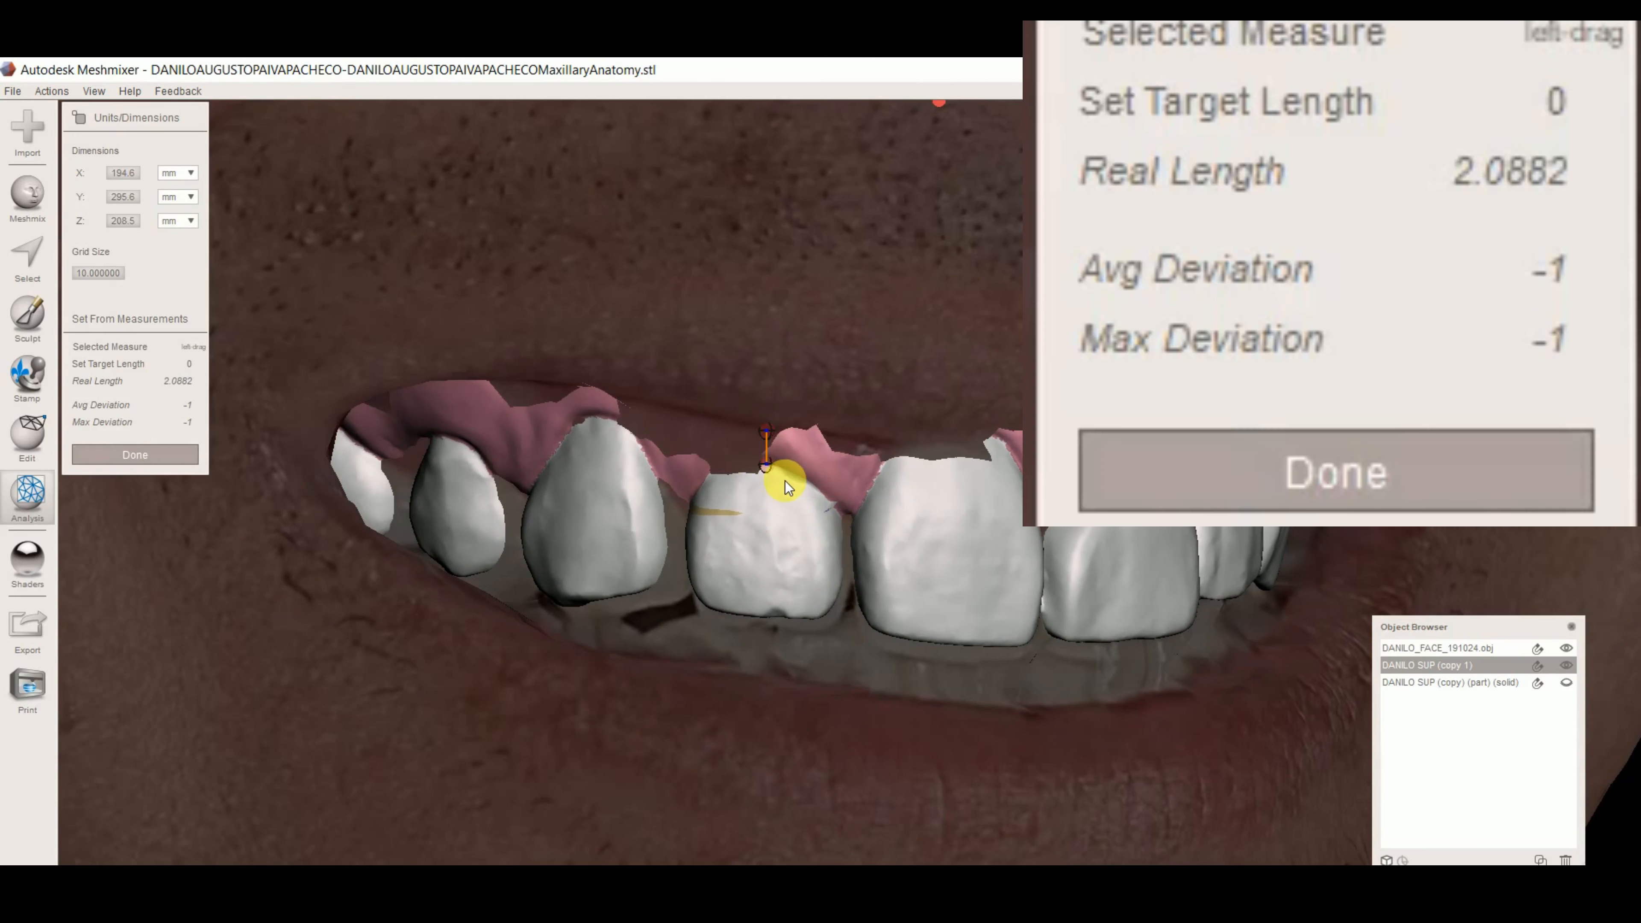
mouse_move(785, 481)
right_mouse_down()
mouse_move(648, 504)
mouse_move(782, 488)
right_mouse_up()
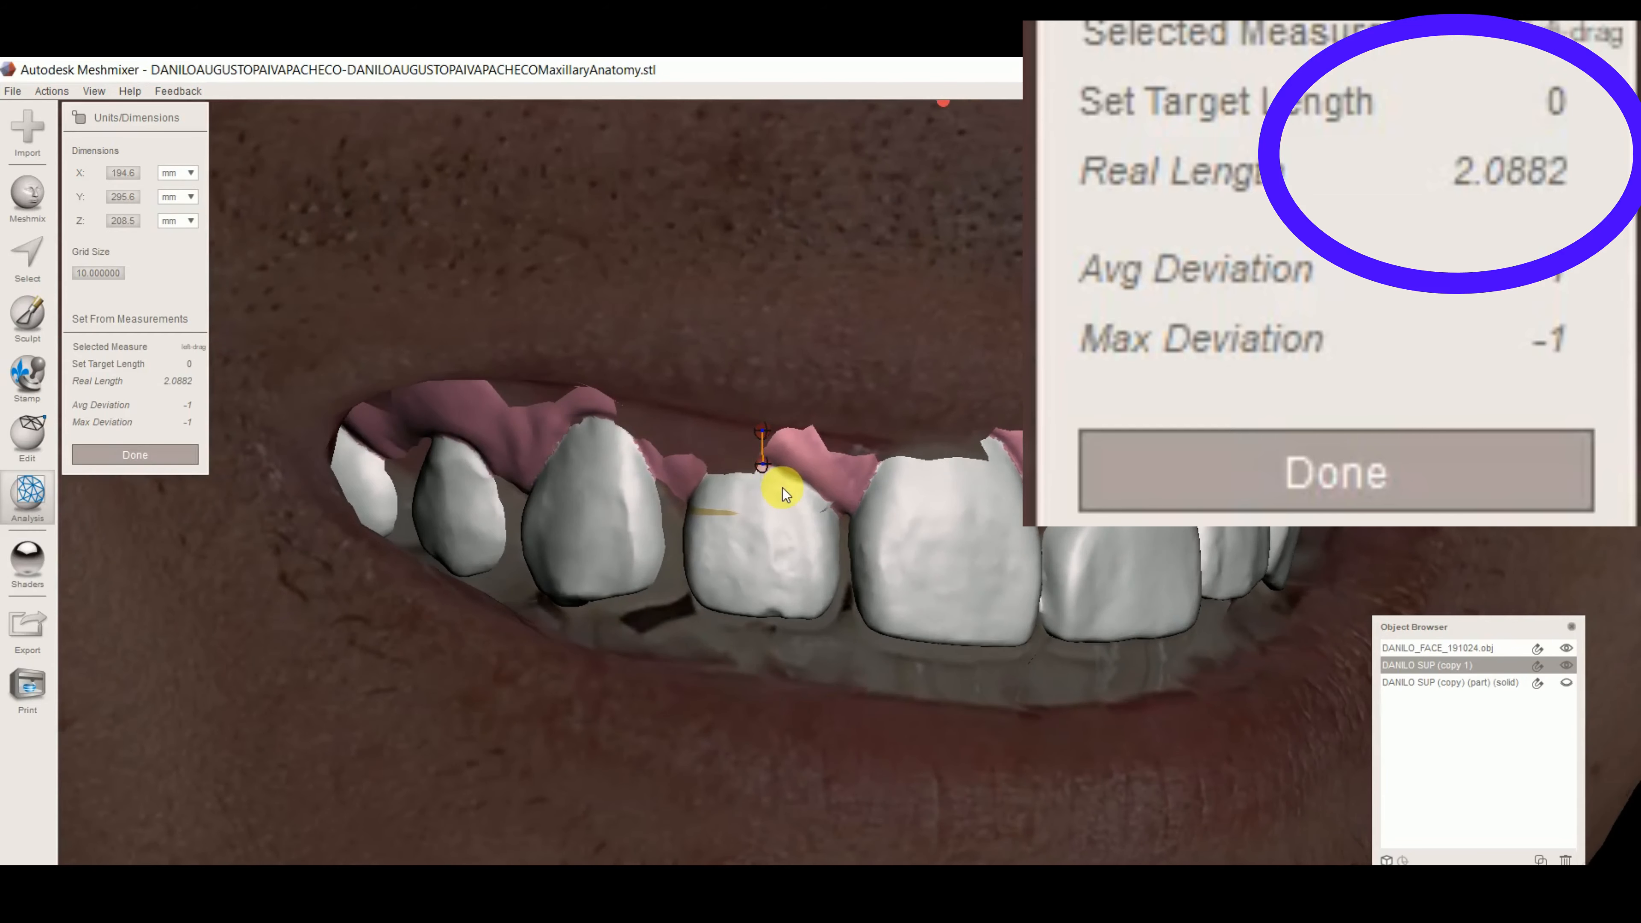
scroll(777, 488, "up", 5)
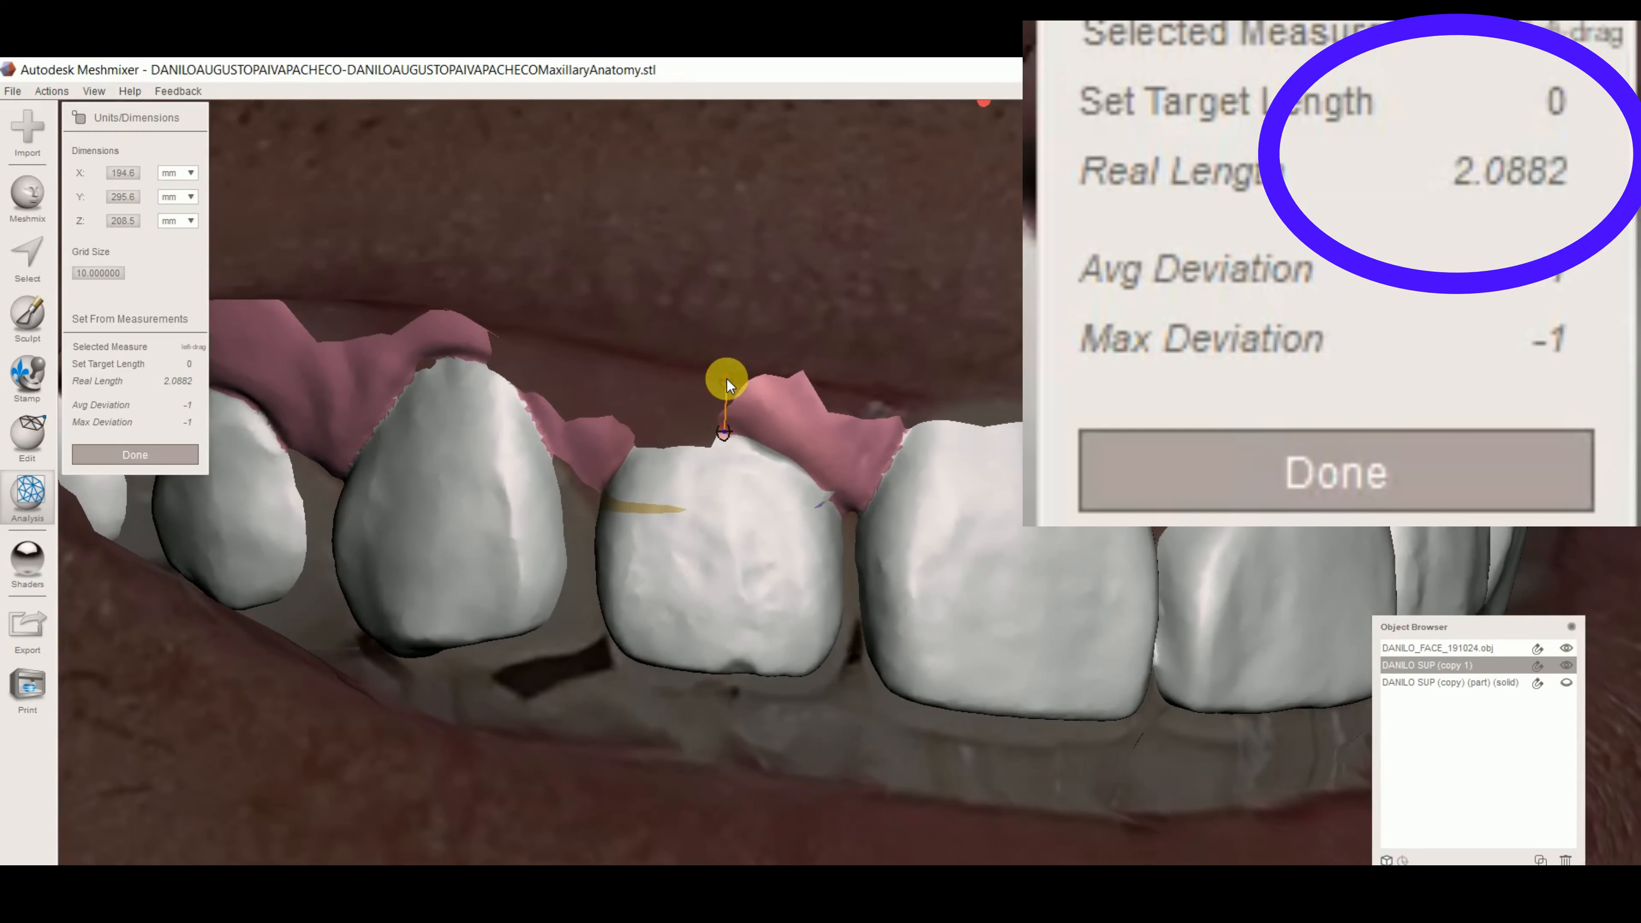
left_click_drag(727, 379, 725, 371)
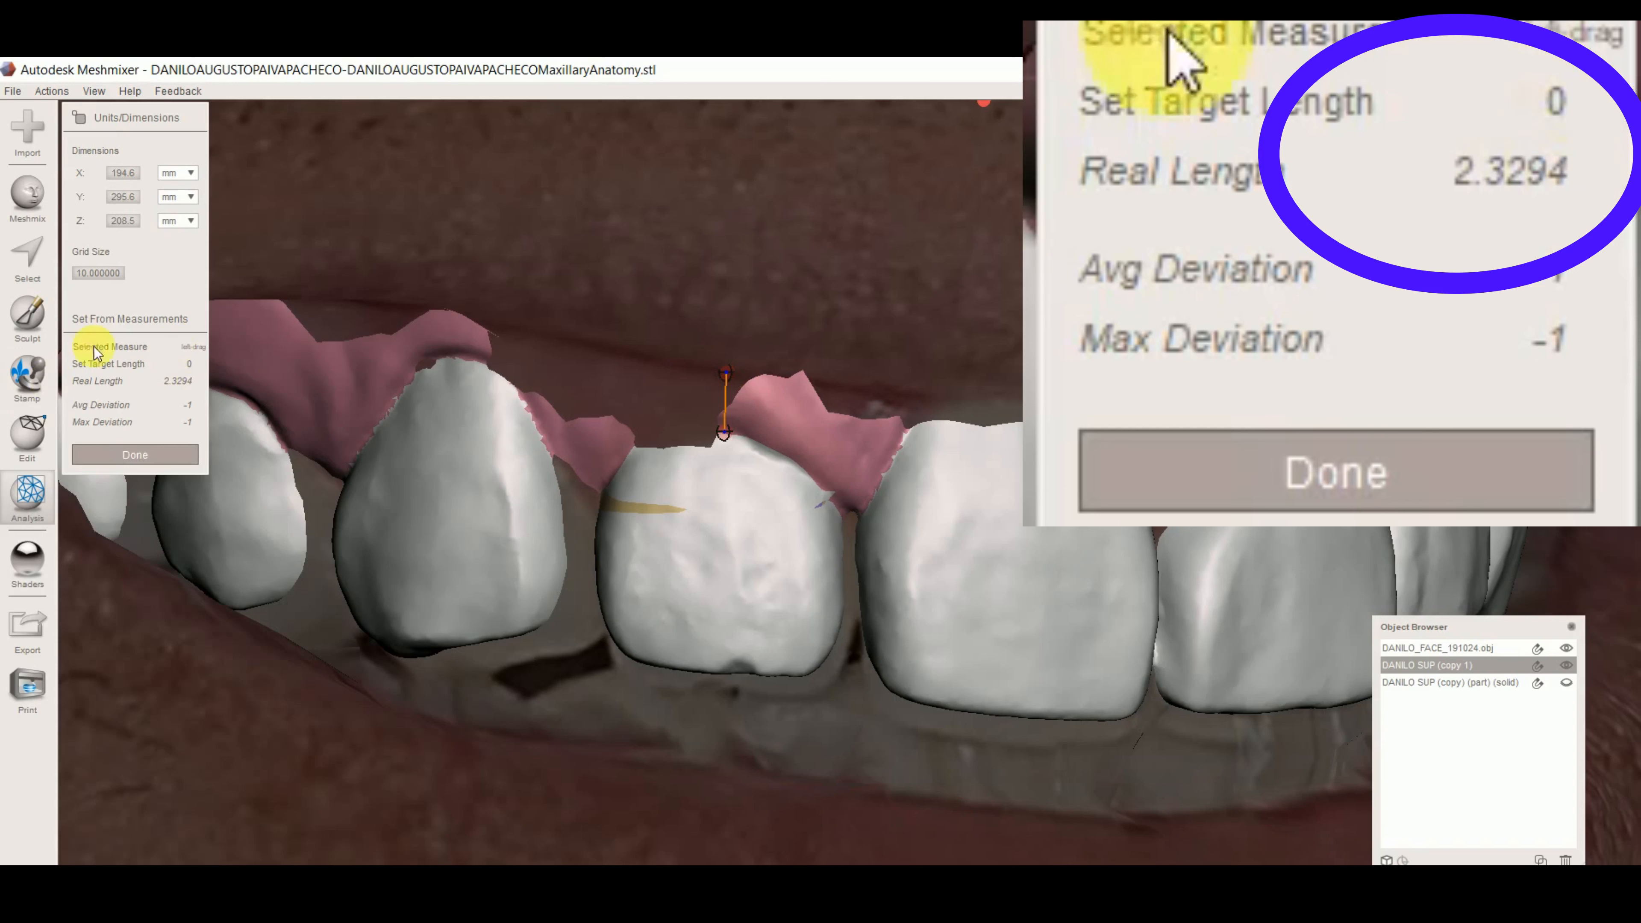
left_click(193, 454)
Lasso-select the cervical half of the upper right lateral incisor up to the new gingival margin and smooth the selection boundary.
key("s")
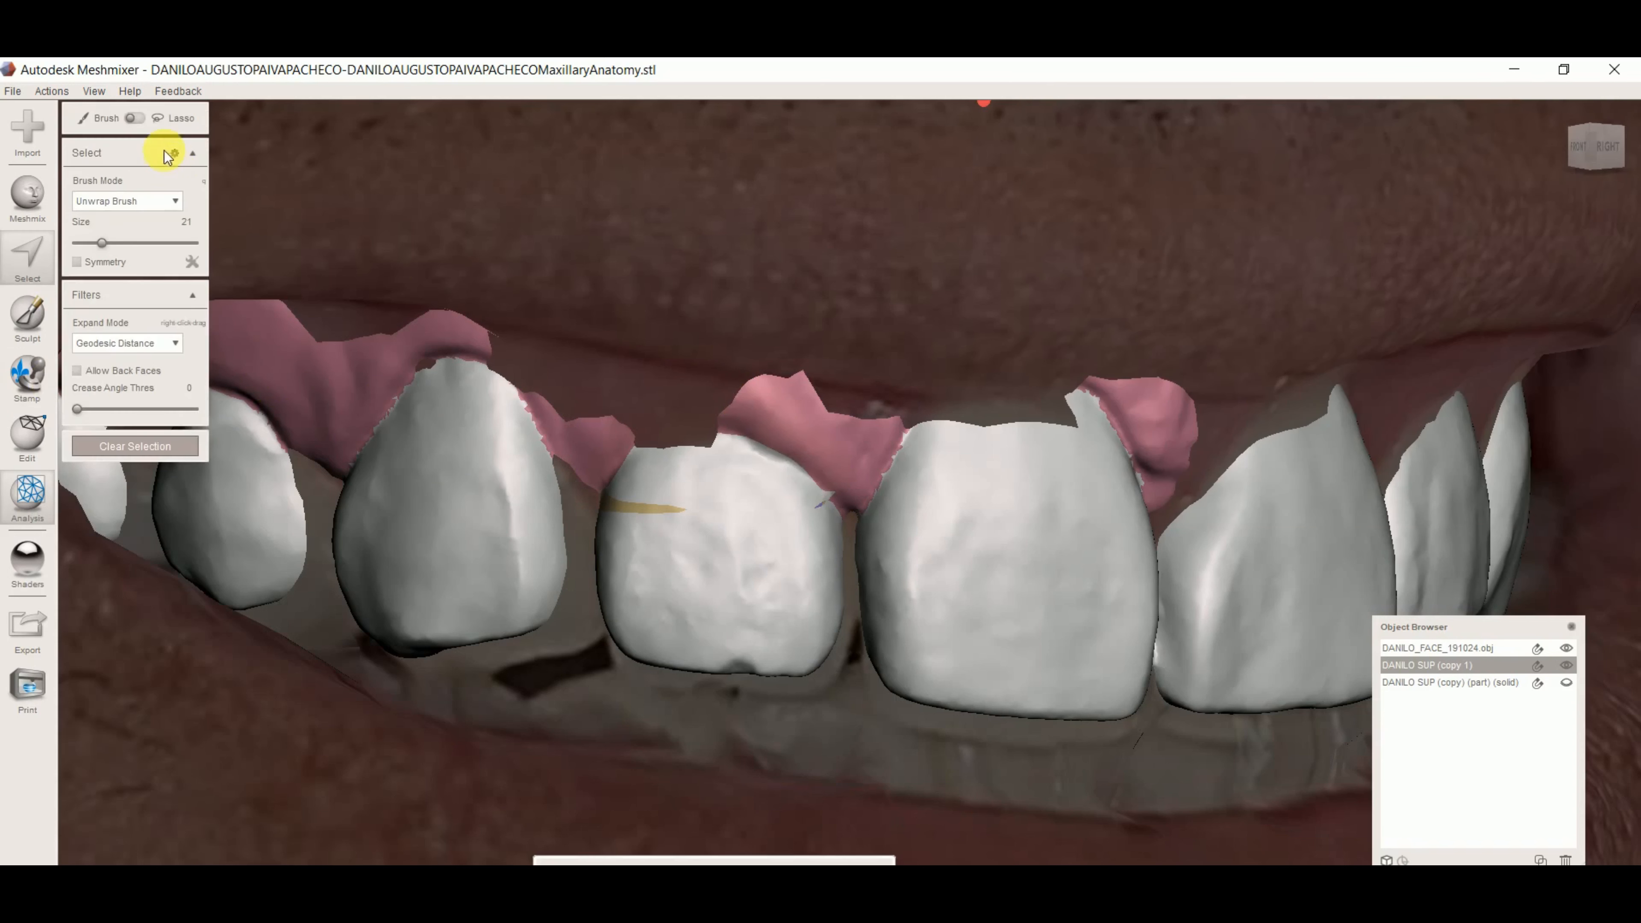
left_click(136, 124)
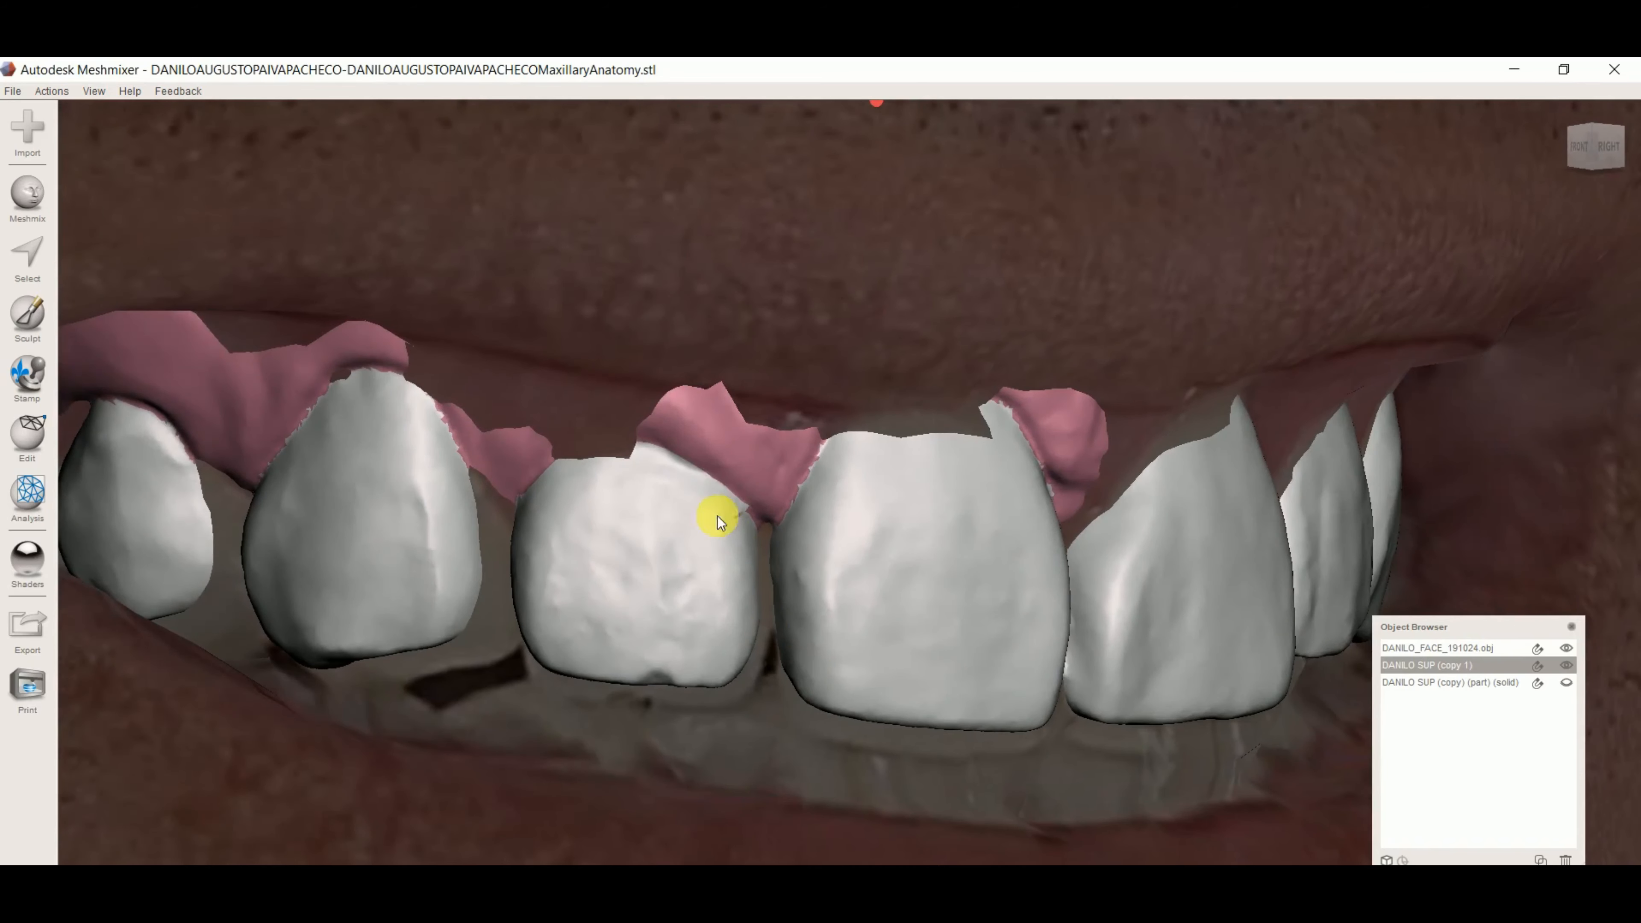
key("s")
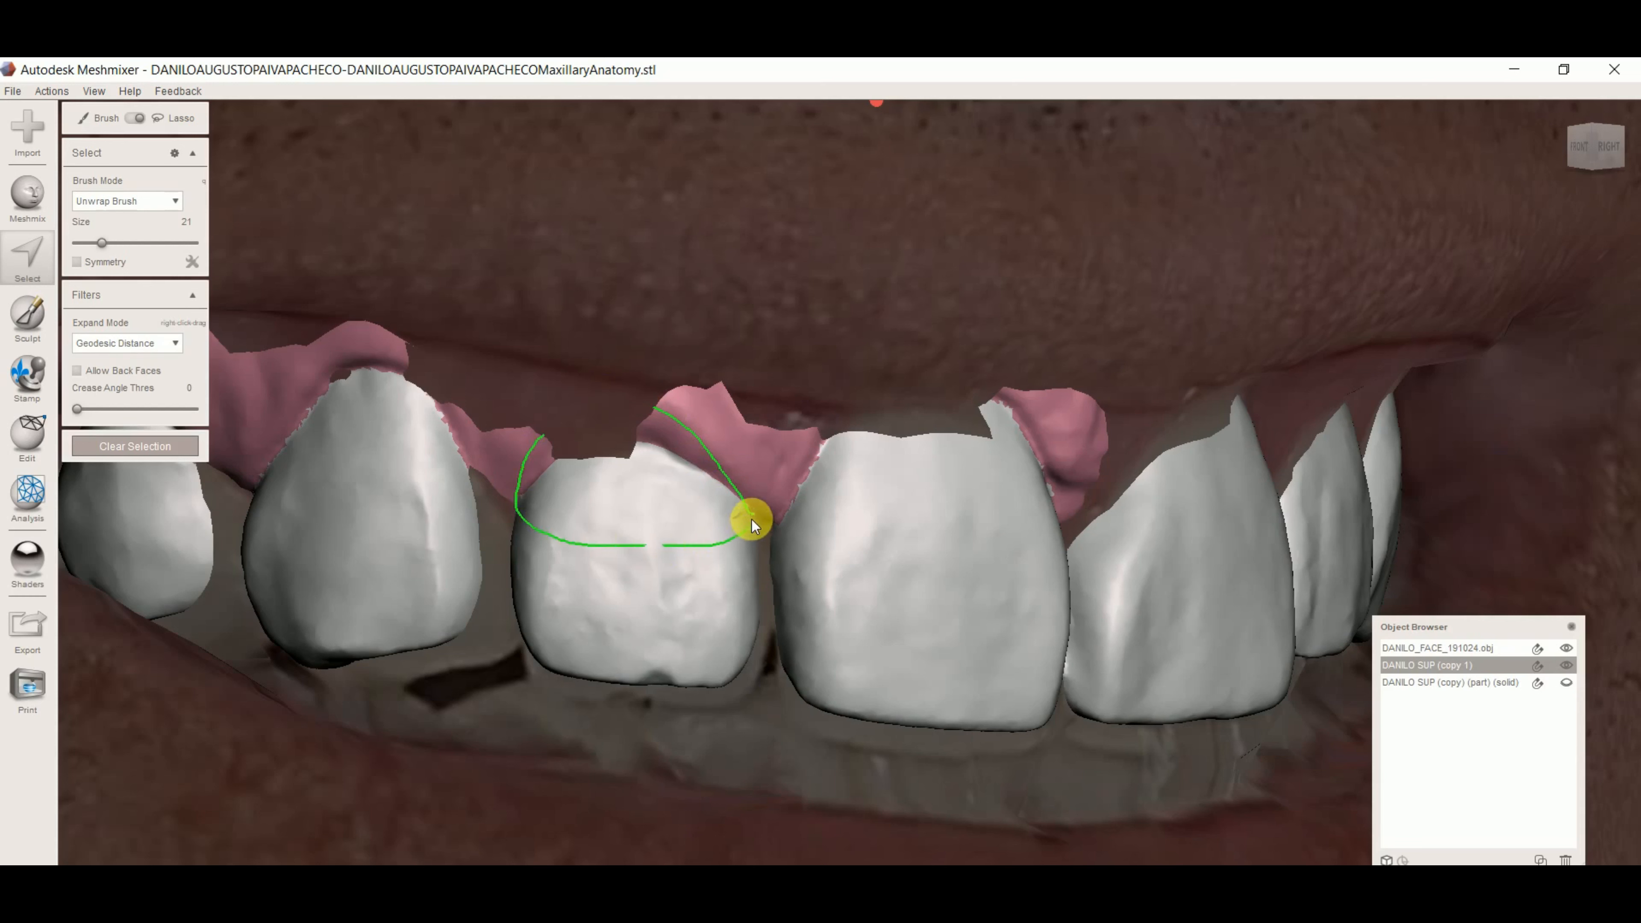
mouse_move(818, 618)
right_mouse_down()
mouse_move(823, 563)
mouse_move(822, 613)
mouse_move(800, 638)
right_mouse_up()
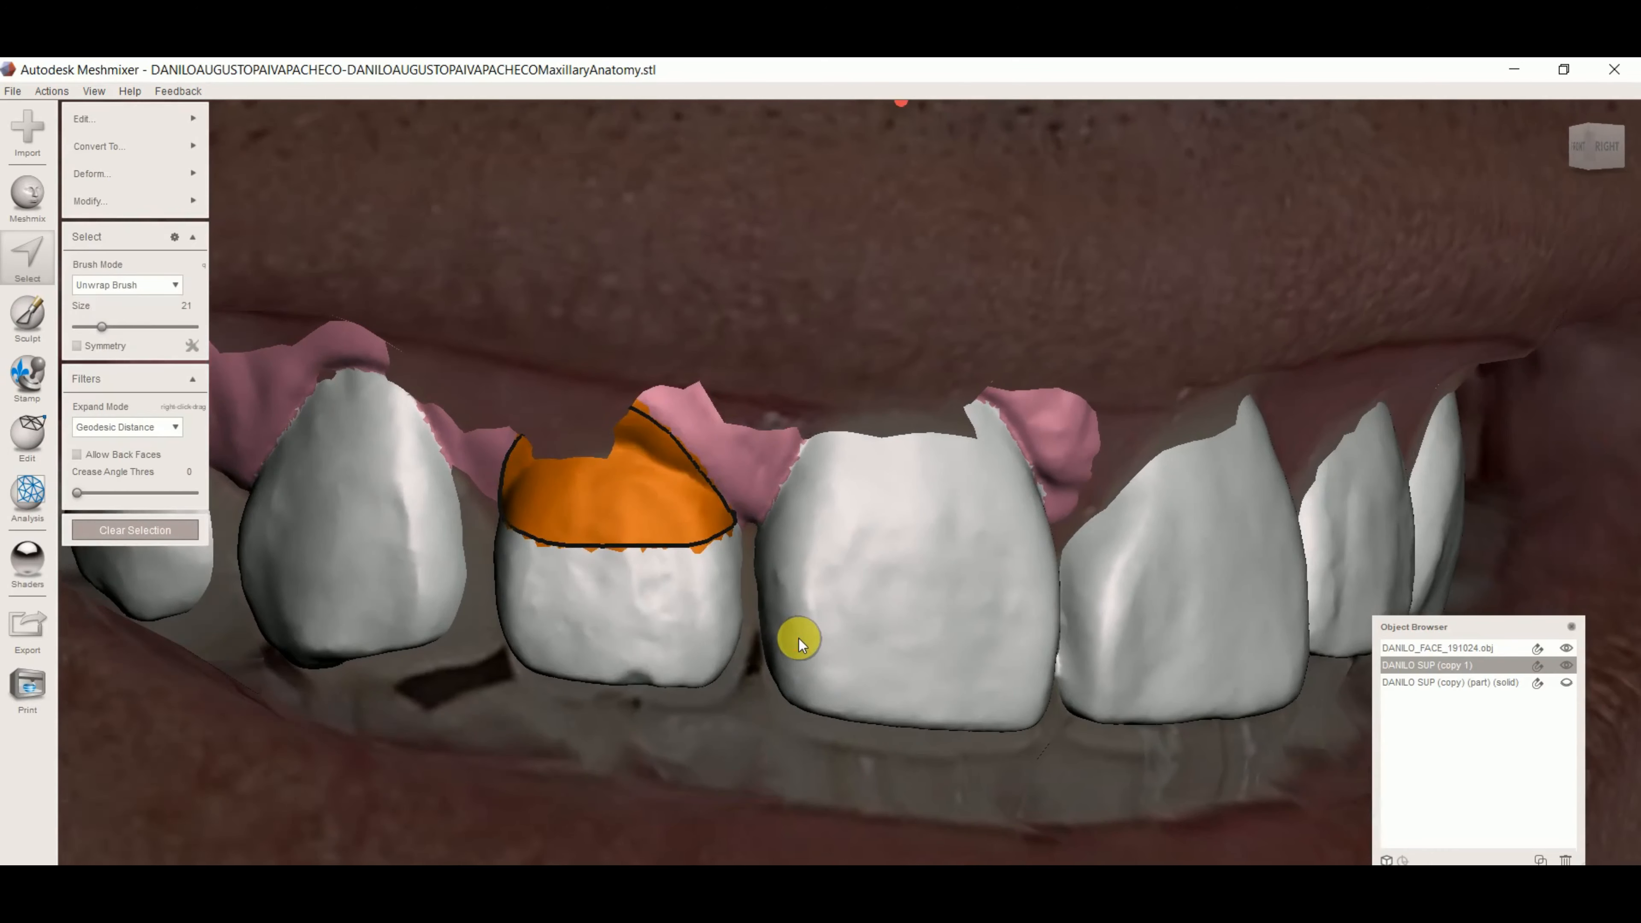
key("b")
key("Return")
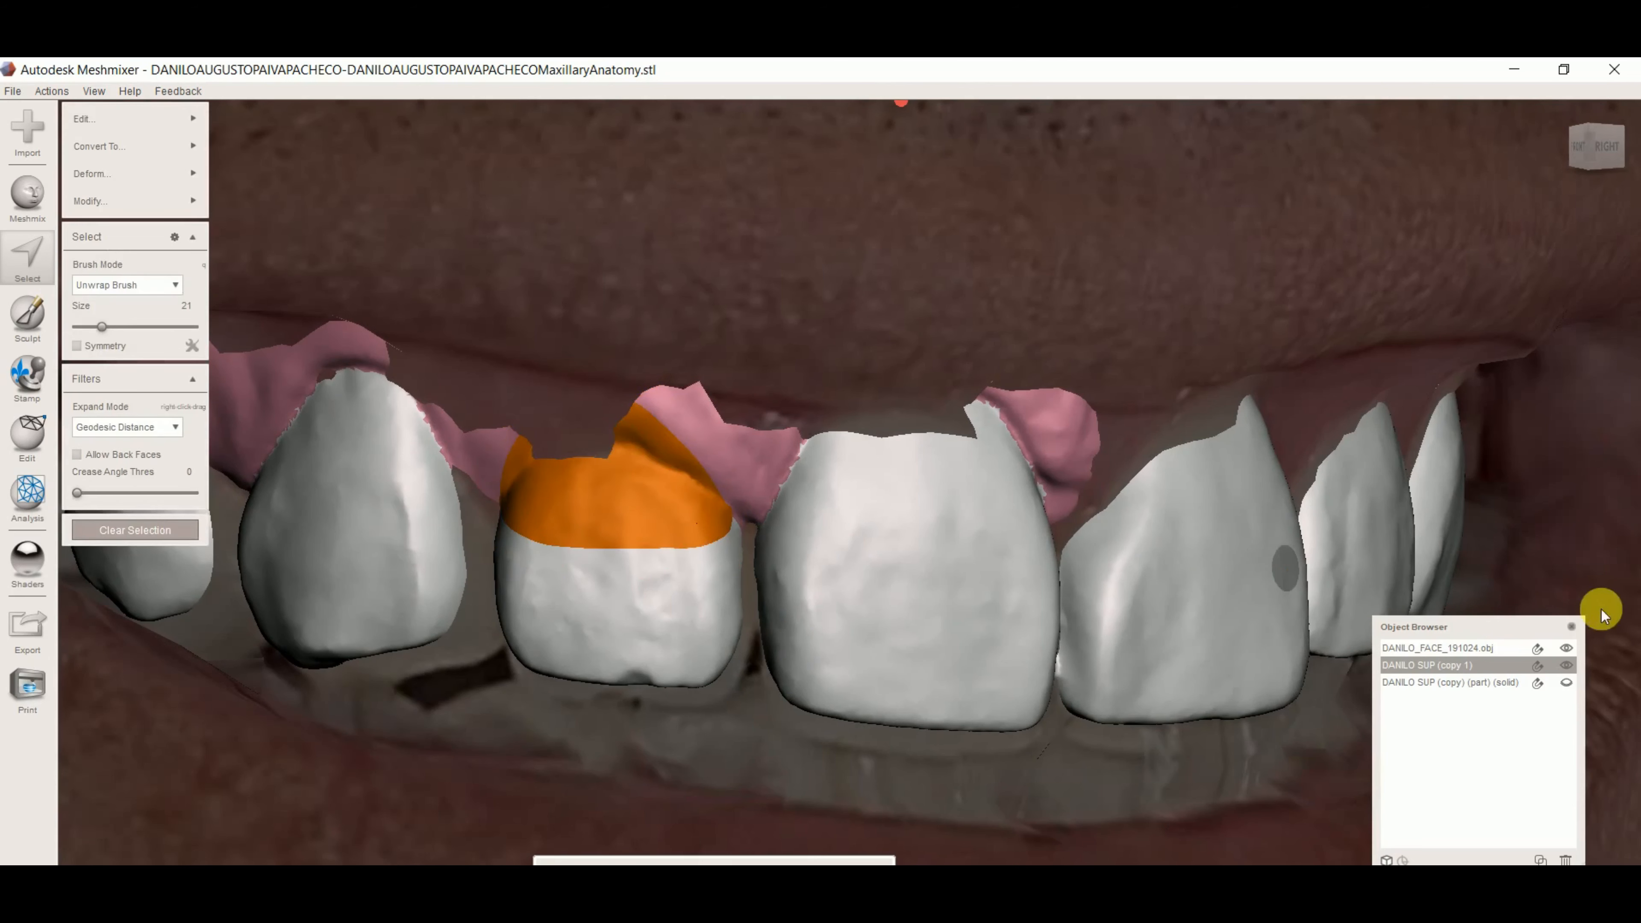
With the face scan hidden, smooth the new-margin selection's boundary again and turn the selection into a separate face group.
left_click(1566, 648)
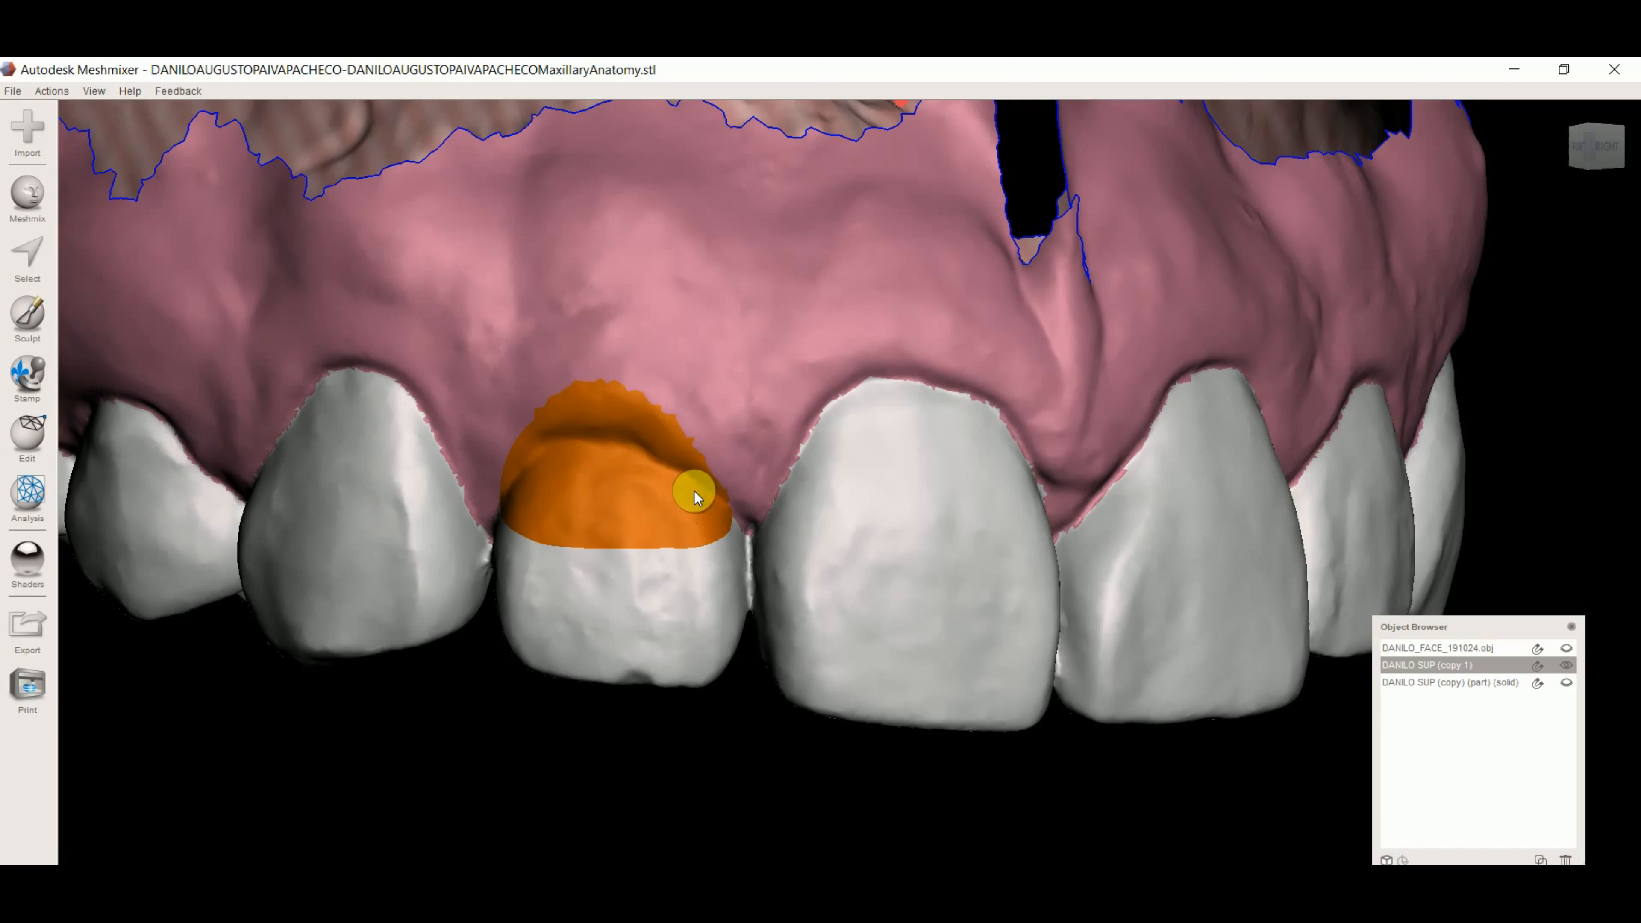
key("b")
key("Return")
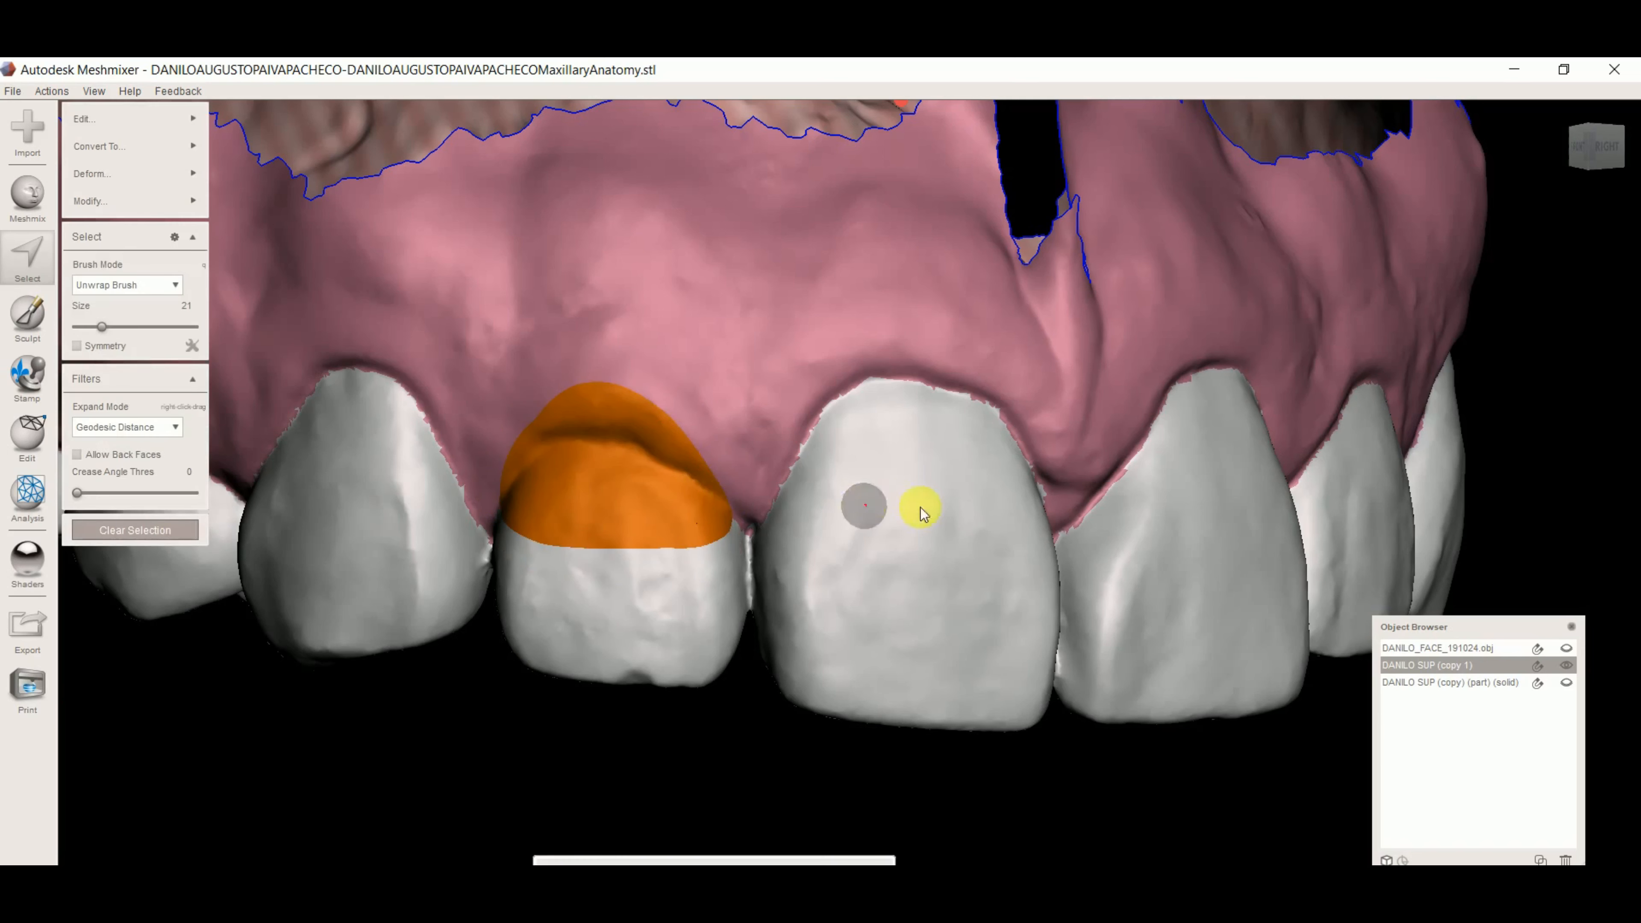
right_click_drag(952, 497, 696, 509, "alt")
left_click_drag(701, 580, 671, 635, "alt")
left_click(166, 523)
Compare the finished solid guide with the maxilla scan by showing it and hiding it again.
left_click(1568, 684)
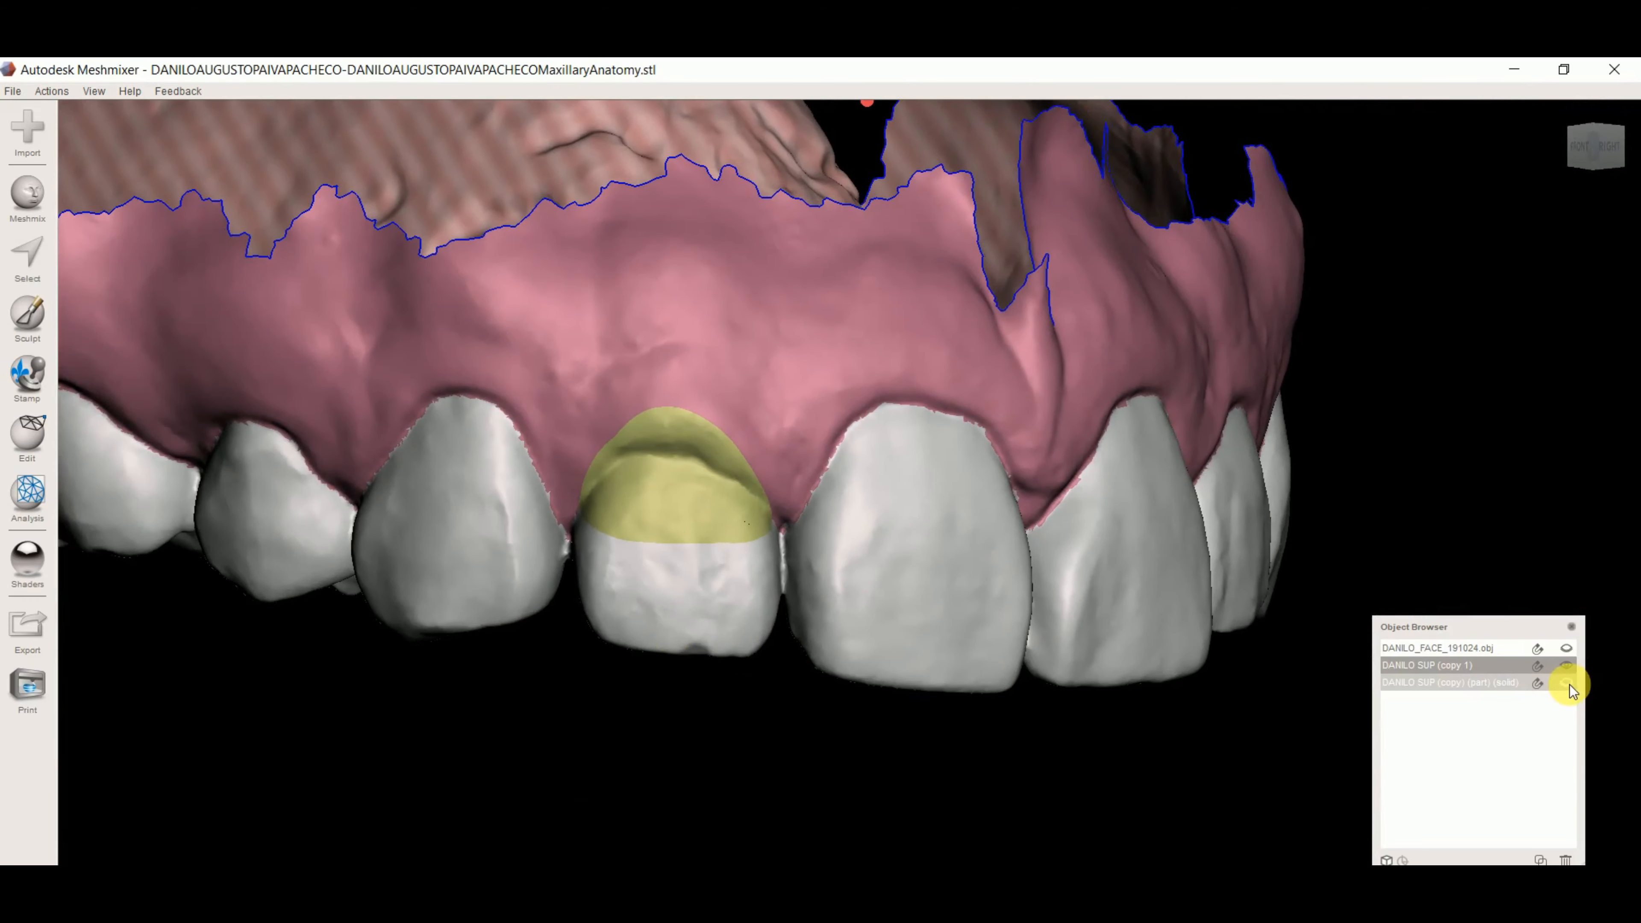
left_click(1568, 684)
left_click_drag(799, 645, 1041, 535, "alt")
Brush-select the facial gum margins from the upper left canine to the upper right canine with brush size 40.
key("s")
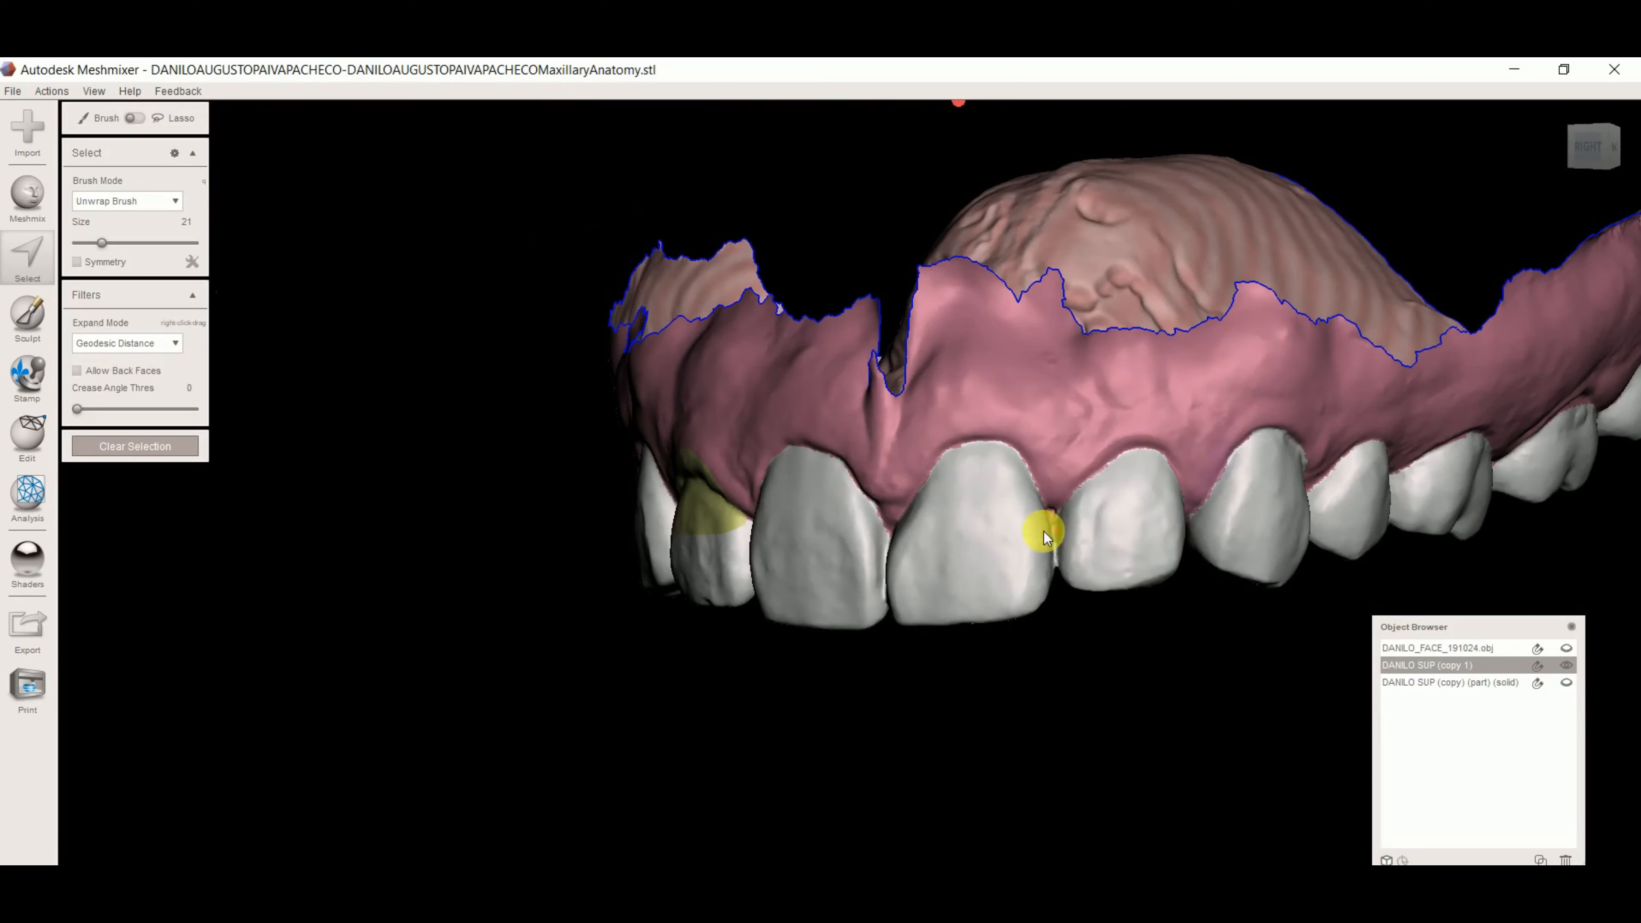
left_click(124, 244)
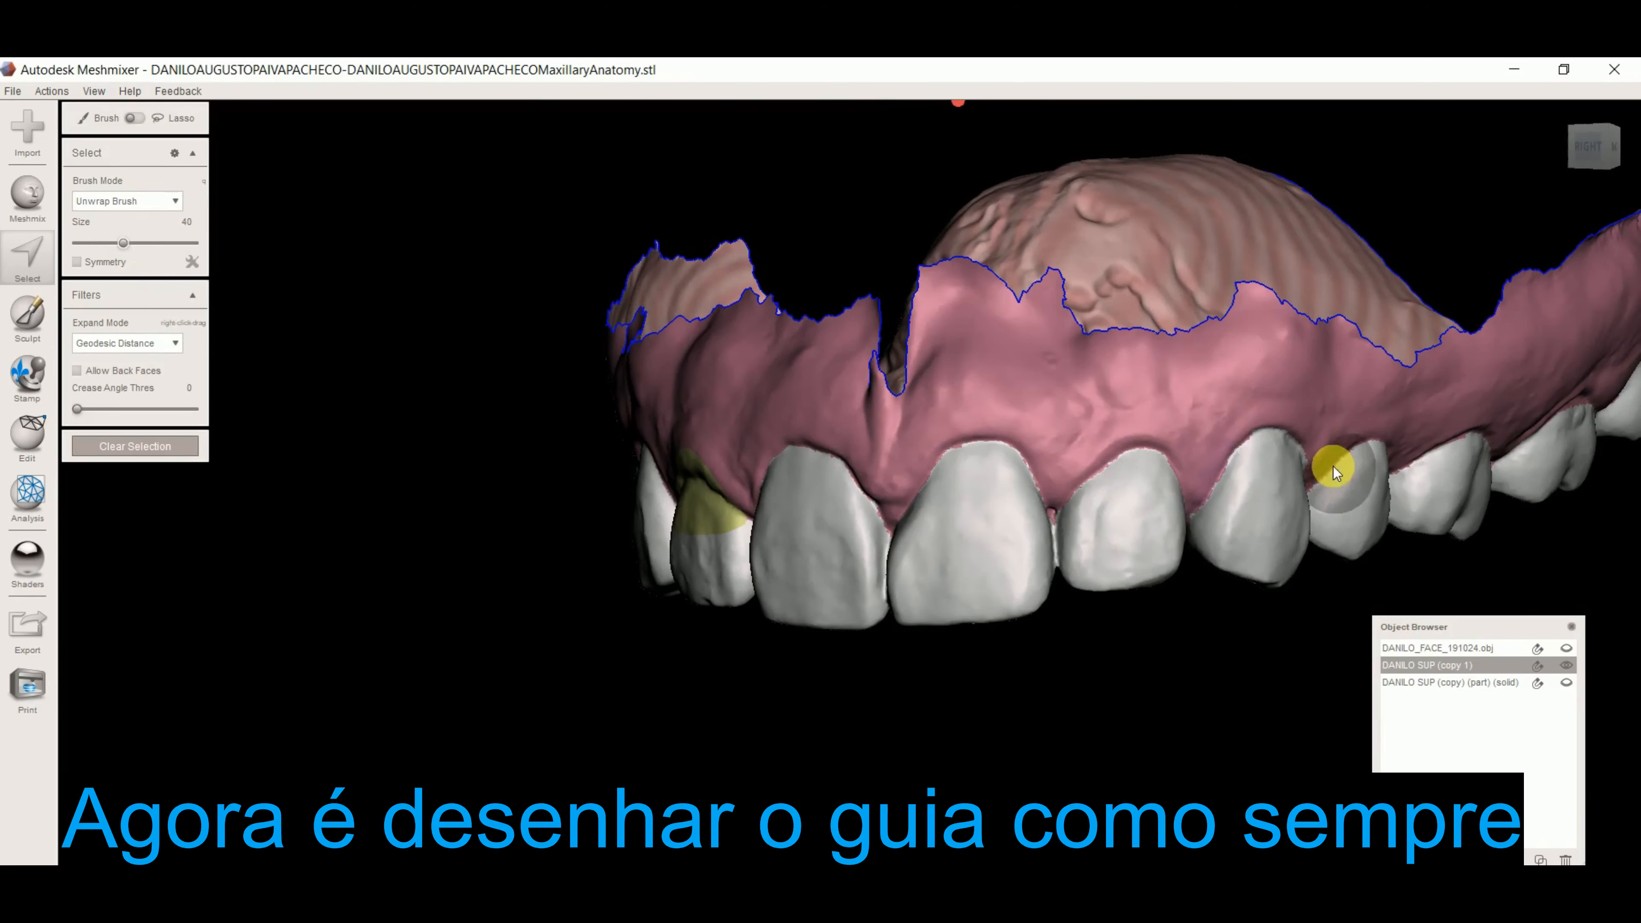
mouse_move(1094, 453)
left_mouse_down()
mouse_move(1032, 496)
mouse_move(1154, 446)
mouse_move(1043, 495)
mouse_move(1017, 450)
mouse_move(911, 492)
mouse_move(856, 455)
mouse_move(779, 472)
left_mouse_up()
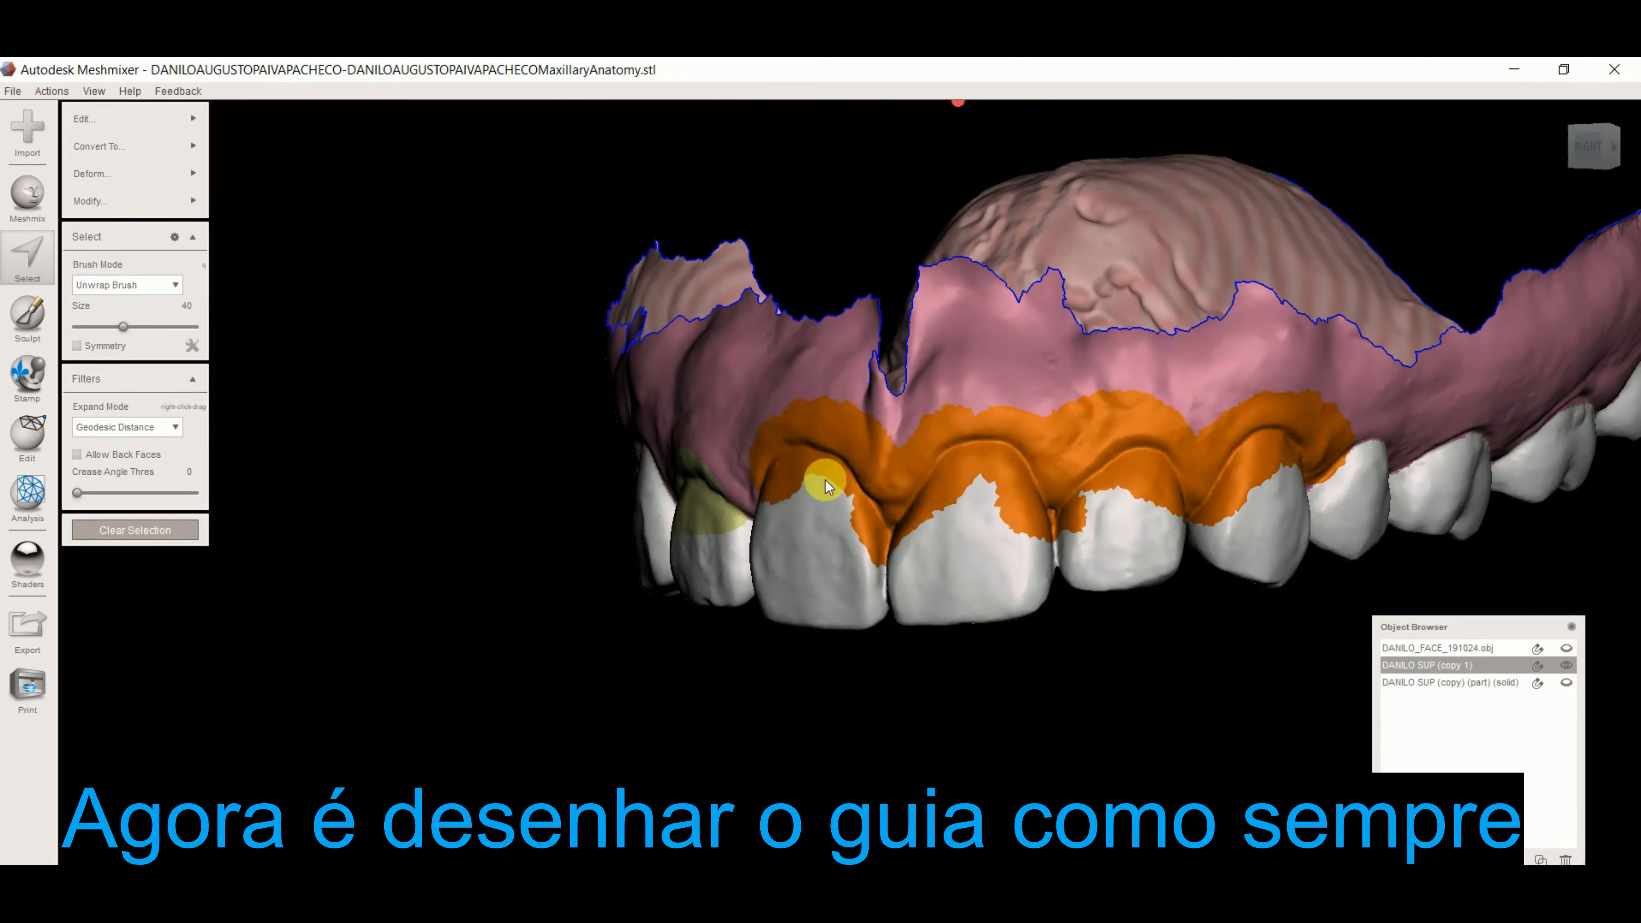
mouse_move(926, 478)
right_mouse_down()
mouse_move(962, 475)
mouse_move(874, 462)
right_mouse_up()
mouse_move(874, 462)
left_mouse_down()
mouse_move(829, 513)
mouse_move(778, 434)
mouse_move(686, 494)
mouse_move(601, 426)
mouse_move(537, 489)
left_mouse_up()
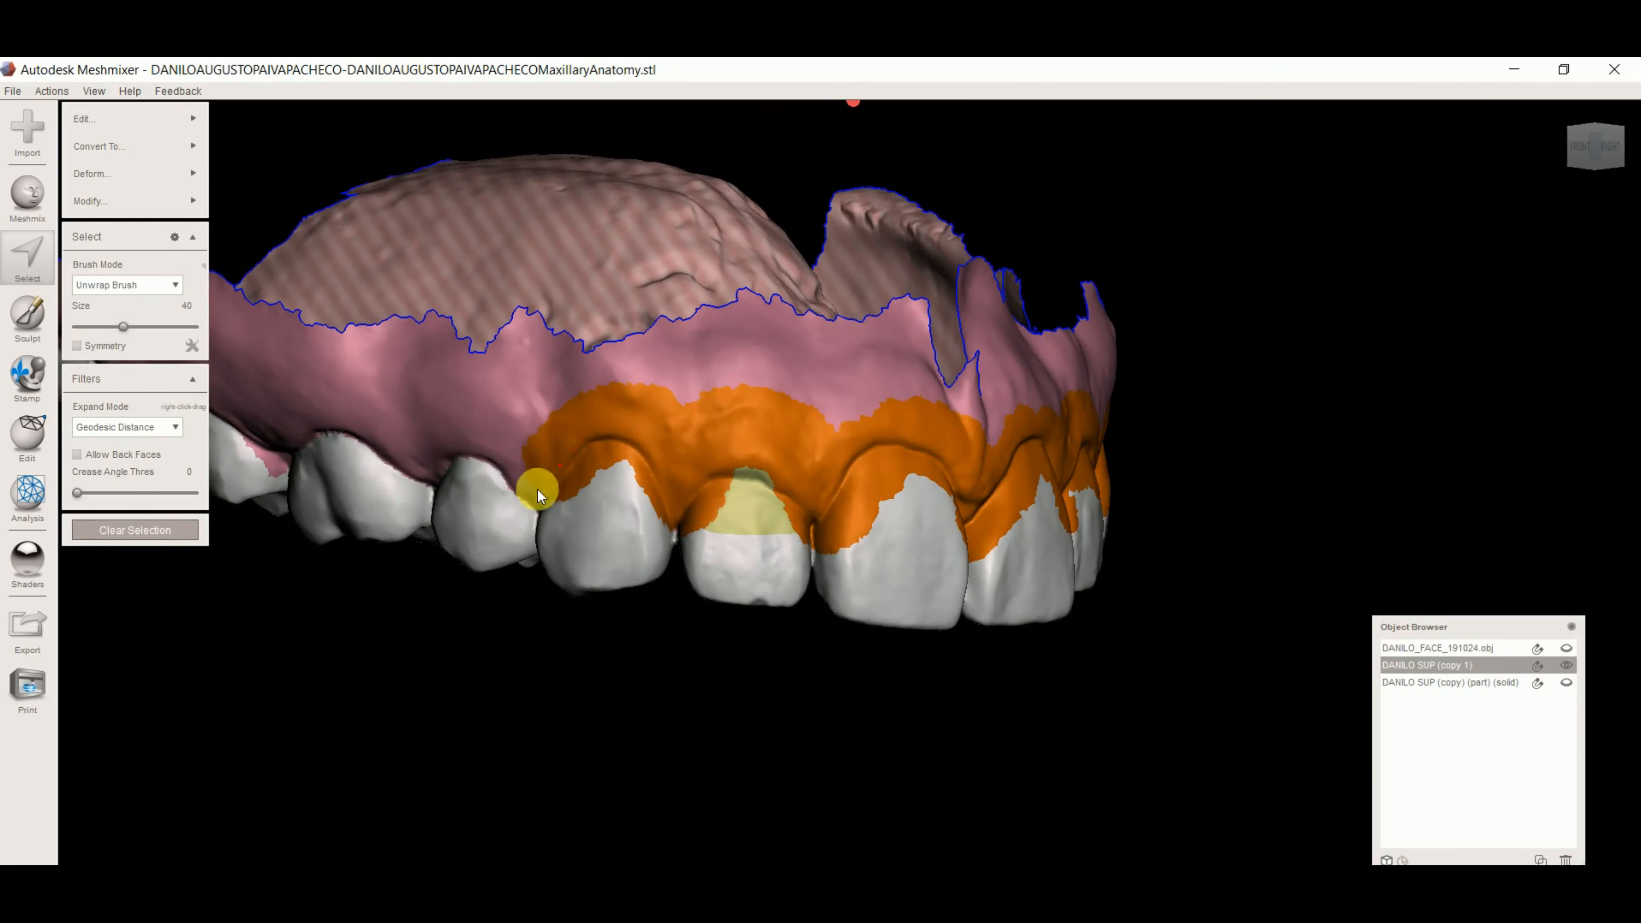
Extend the guide selection across the first premolars and the palatal surfaces of the front teeth.
right_click_drag(494, 455, 530, 665)
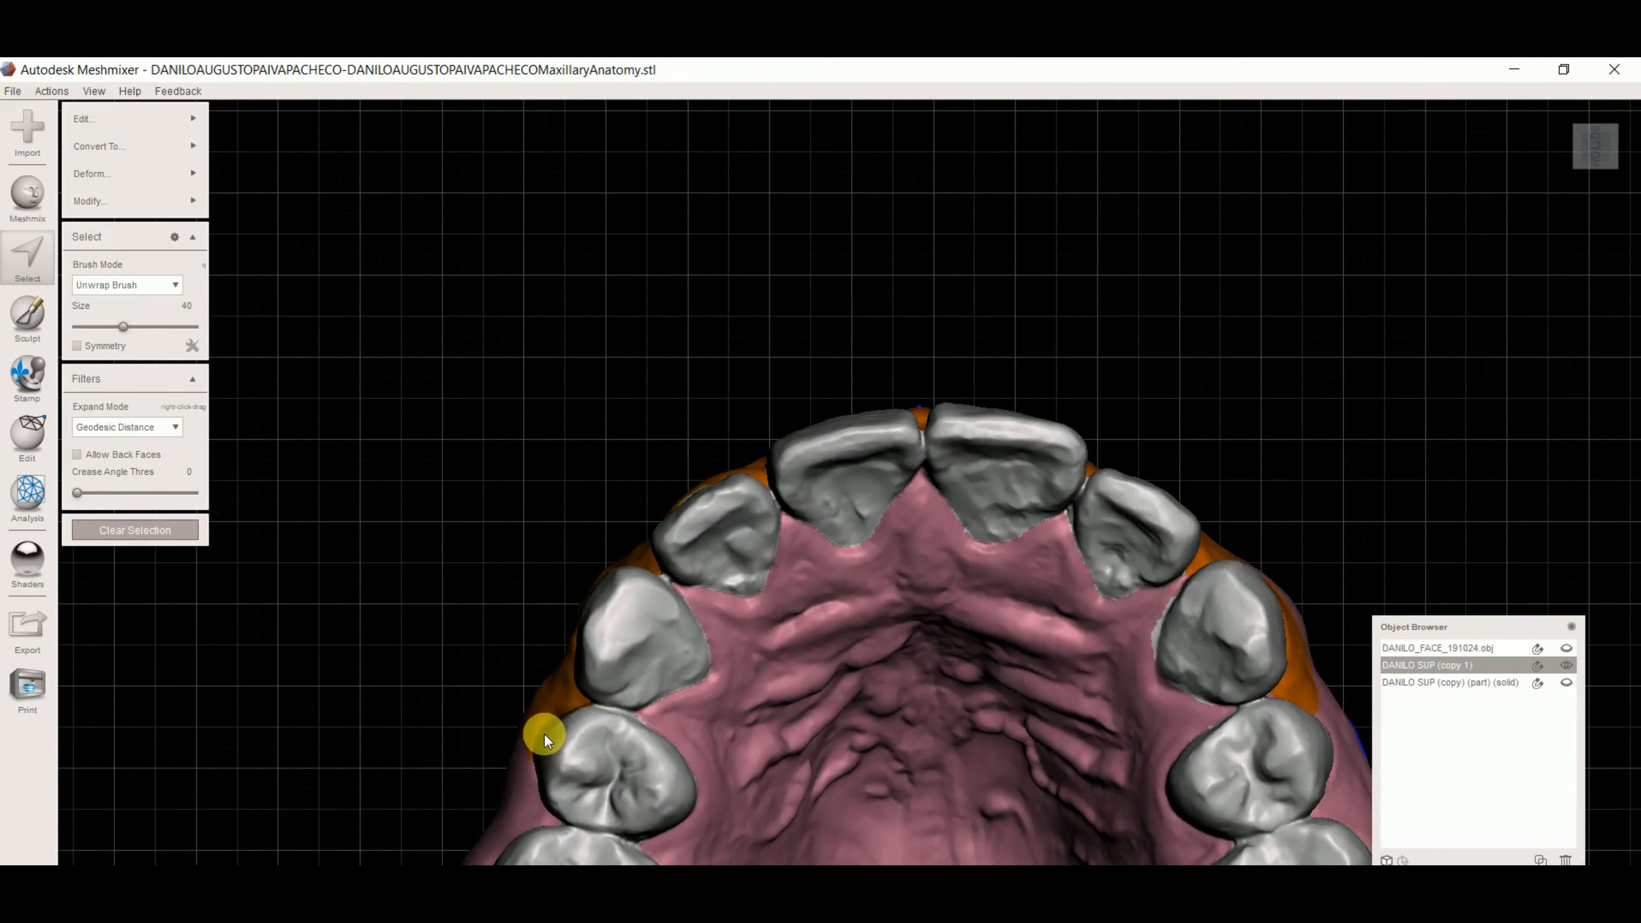
left_click_drag(545, 738, 626, 728)
mouse_move(723, 582)
left_mouse_down()
mouse_move(981, 503)
mouse_move(1181, 657)
left_mouse_up()
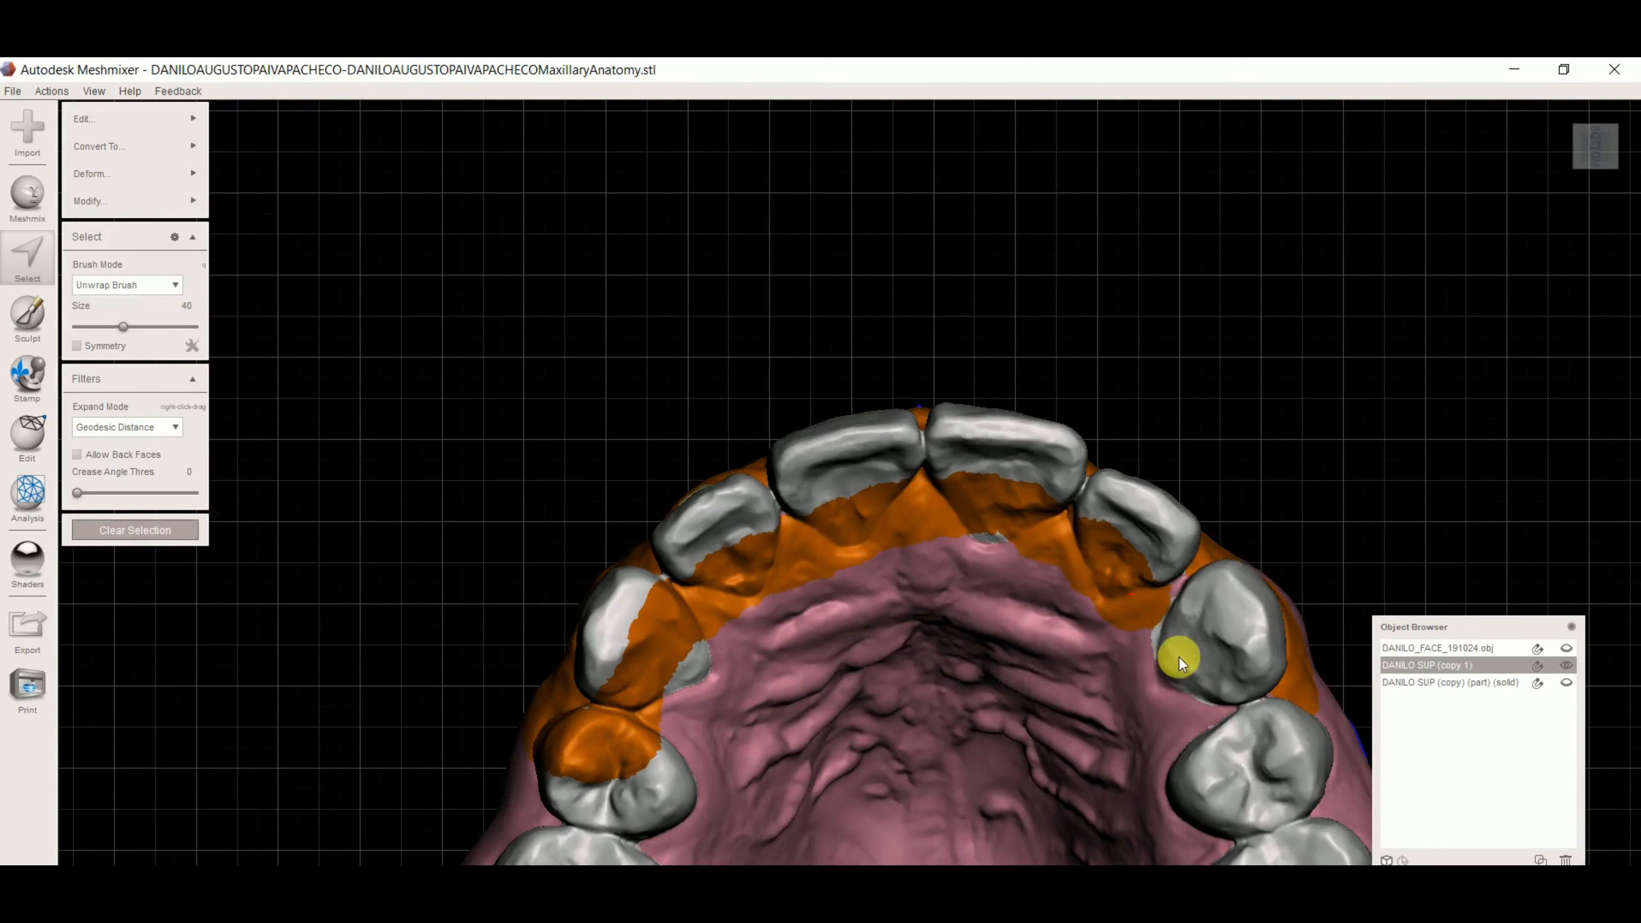
mouse_move(1236, 749)
right_mouse_down()
mouse_move(1146, 768)
mouse_move(1137, 750)
right_mouse_up()
right_click_drag(1318, 401, 1209, 454)
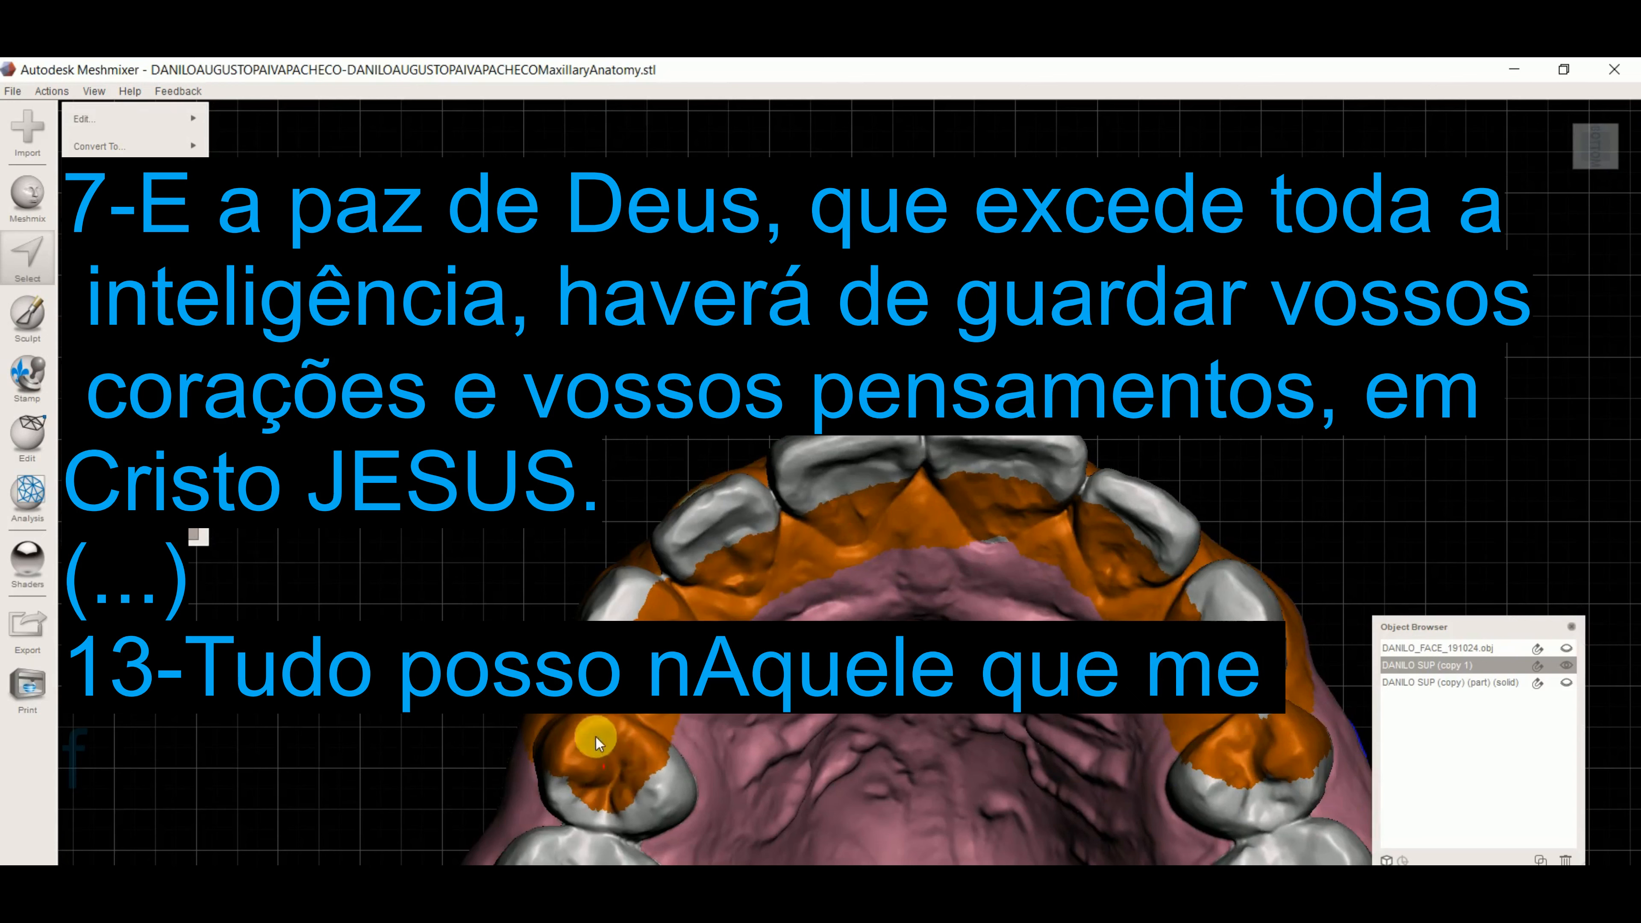
Deselect the palatal gum and refine the facial guide selection around the new-margin face group, leaving that group out.
mouse_move(730, 630)
left_mouse_down("ctrl")
mouse_move(967, 553)
mouse_move(1137, 640)
mouse_move(1221, 808)
mouse_move(1129, 614)
mouse_move(890, 535)
mouse_move(686, 601)
mouse_move(620, 769)
mouse_move(1288, 714)
mouse_move(1218, 598)
mouse_move(1212, 614)
left_mouse_up("ctrl")
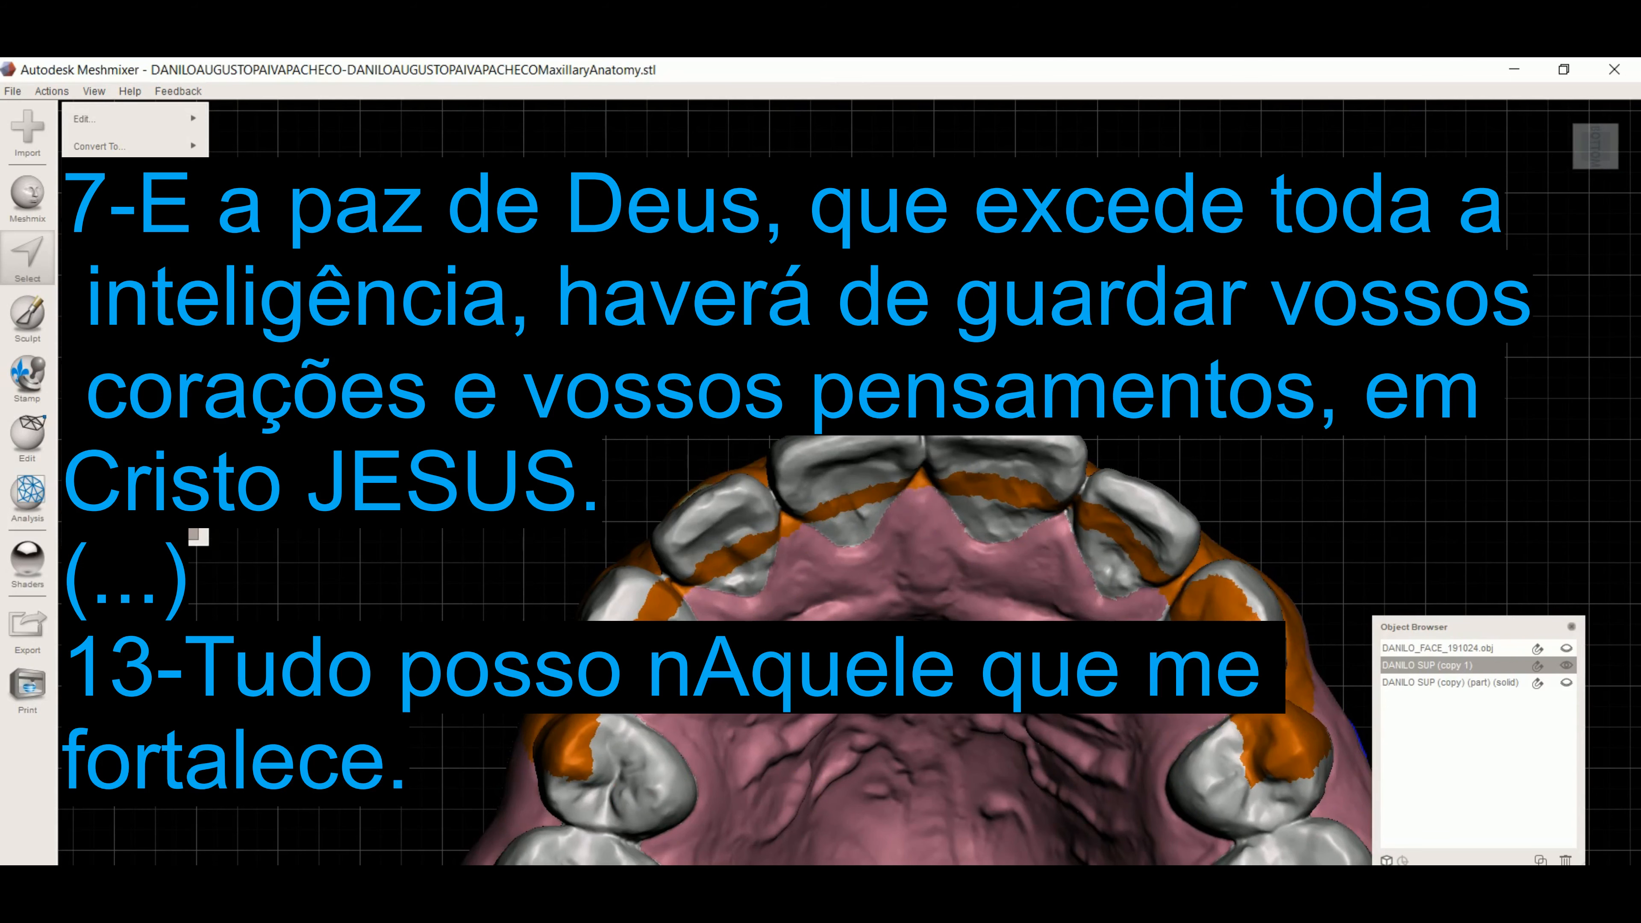
right_click_drag(996, 593, 1153, 529)
mouse_move(768, 547)
right_mouse_down()
mouse_move(759, 430)
mouse_move(751, 498)
right_mouse_up()
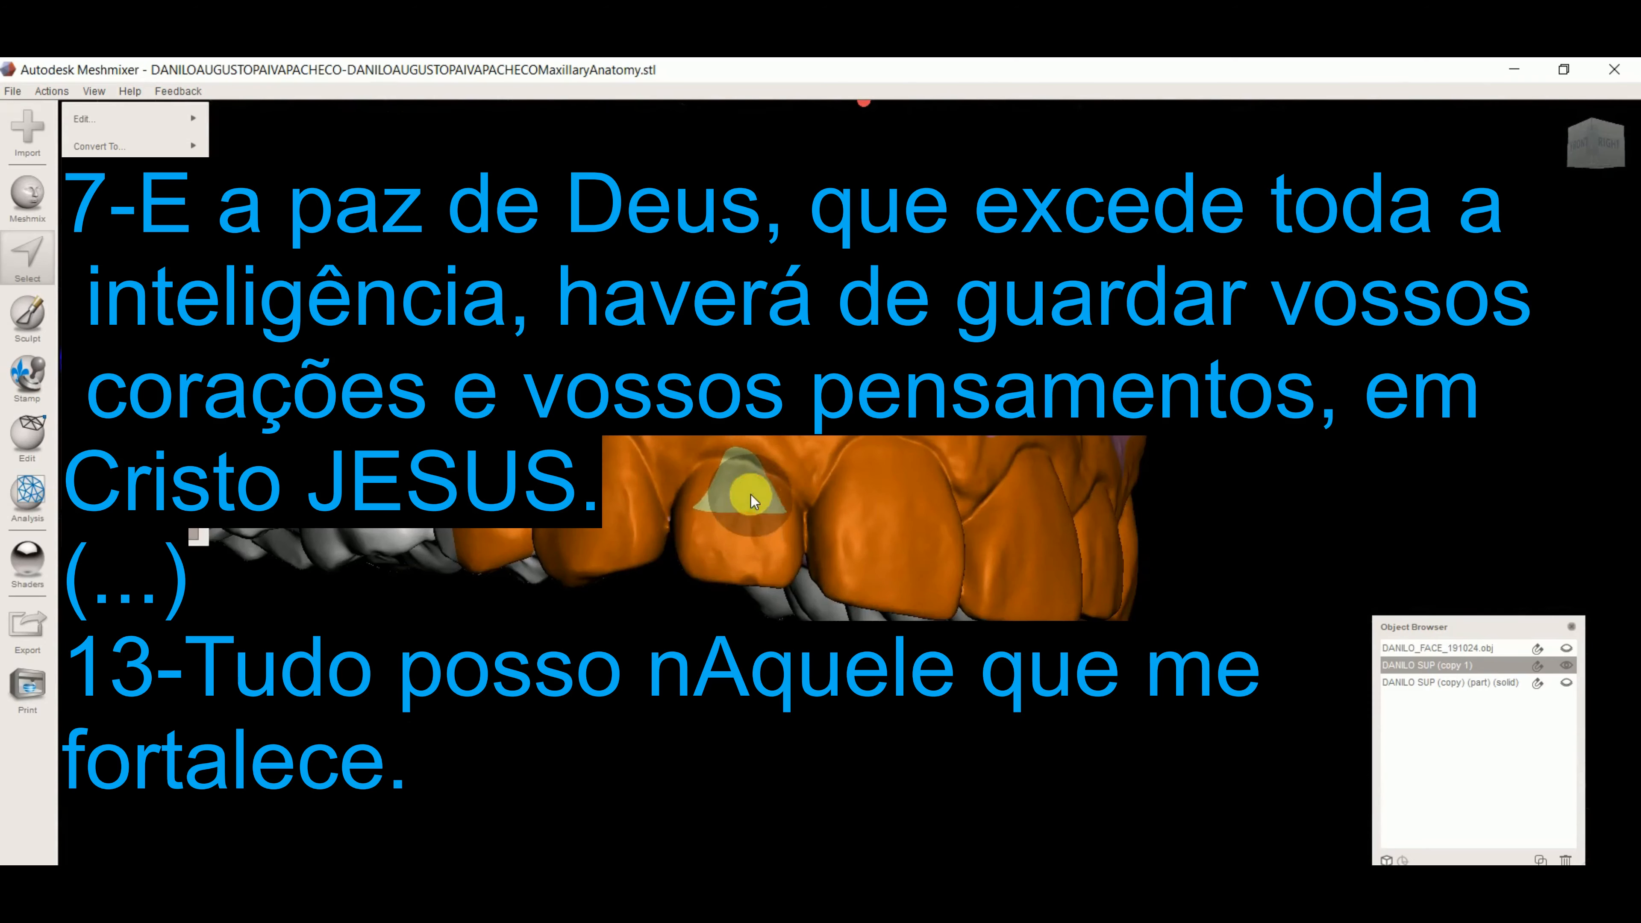
right_click_drag(815, 601, 989, 866)
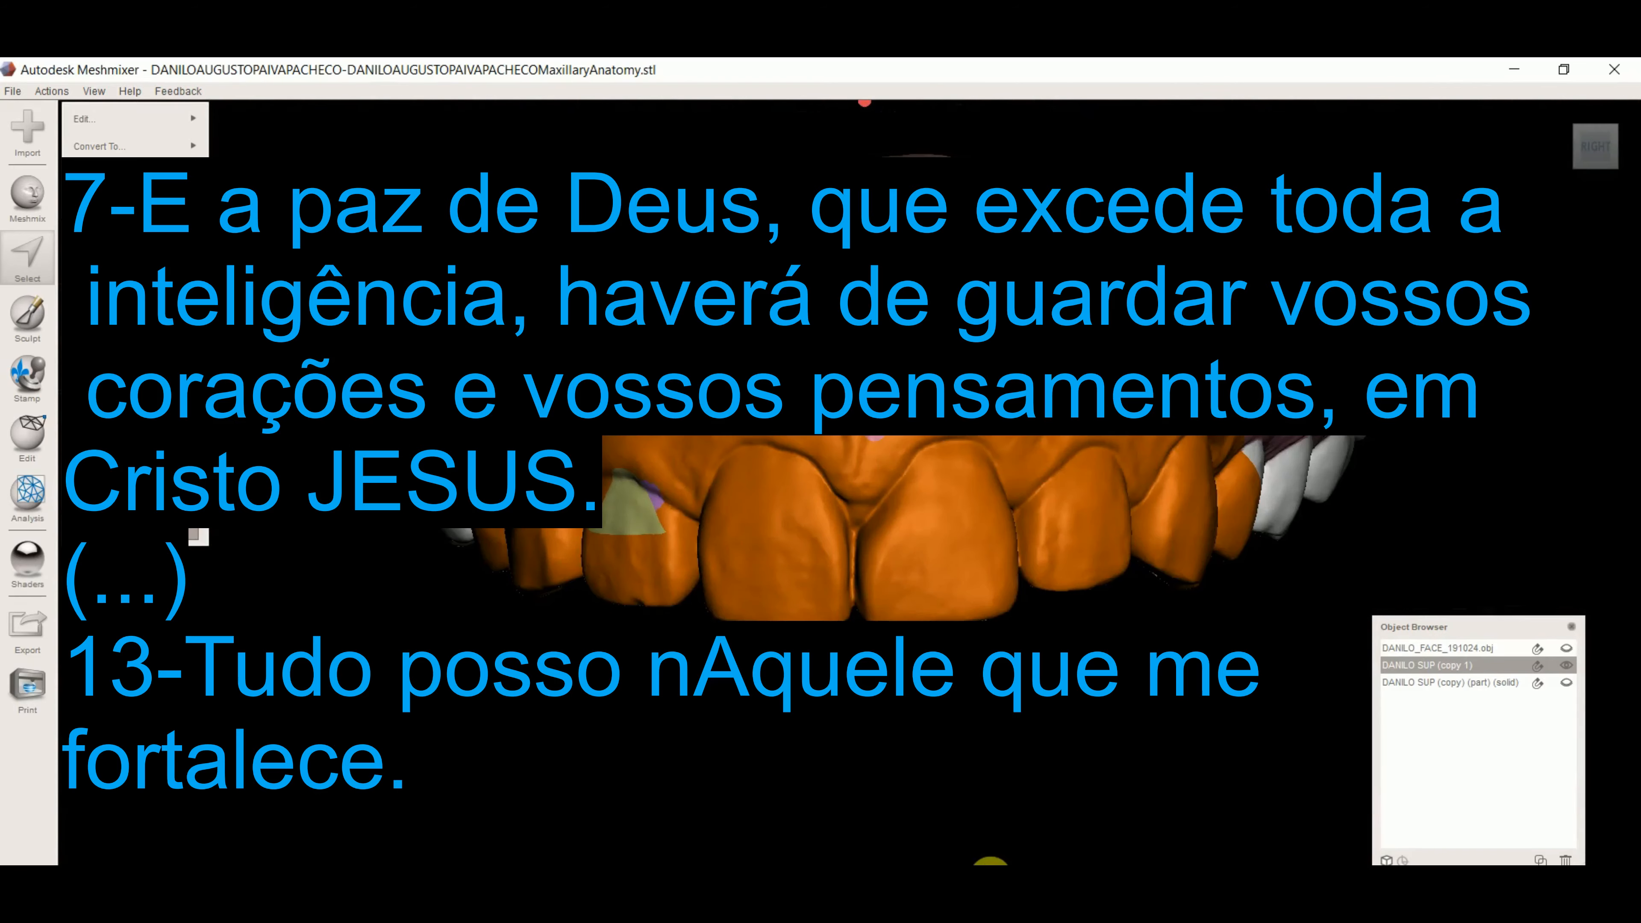
left_click_drag(647, 520, 651, 498)
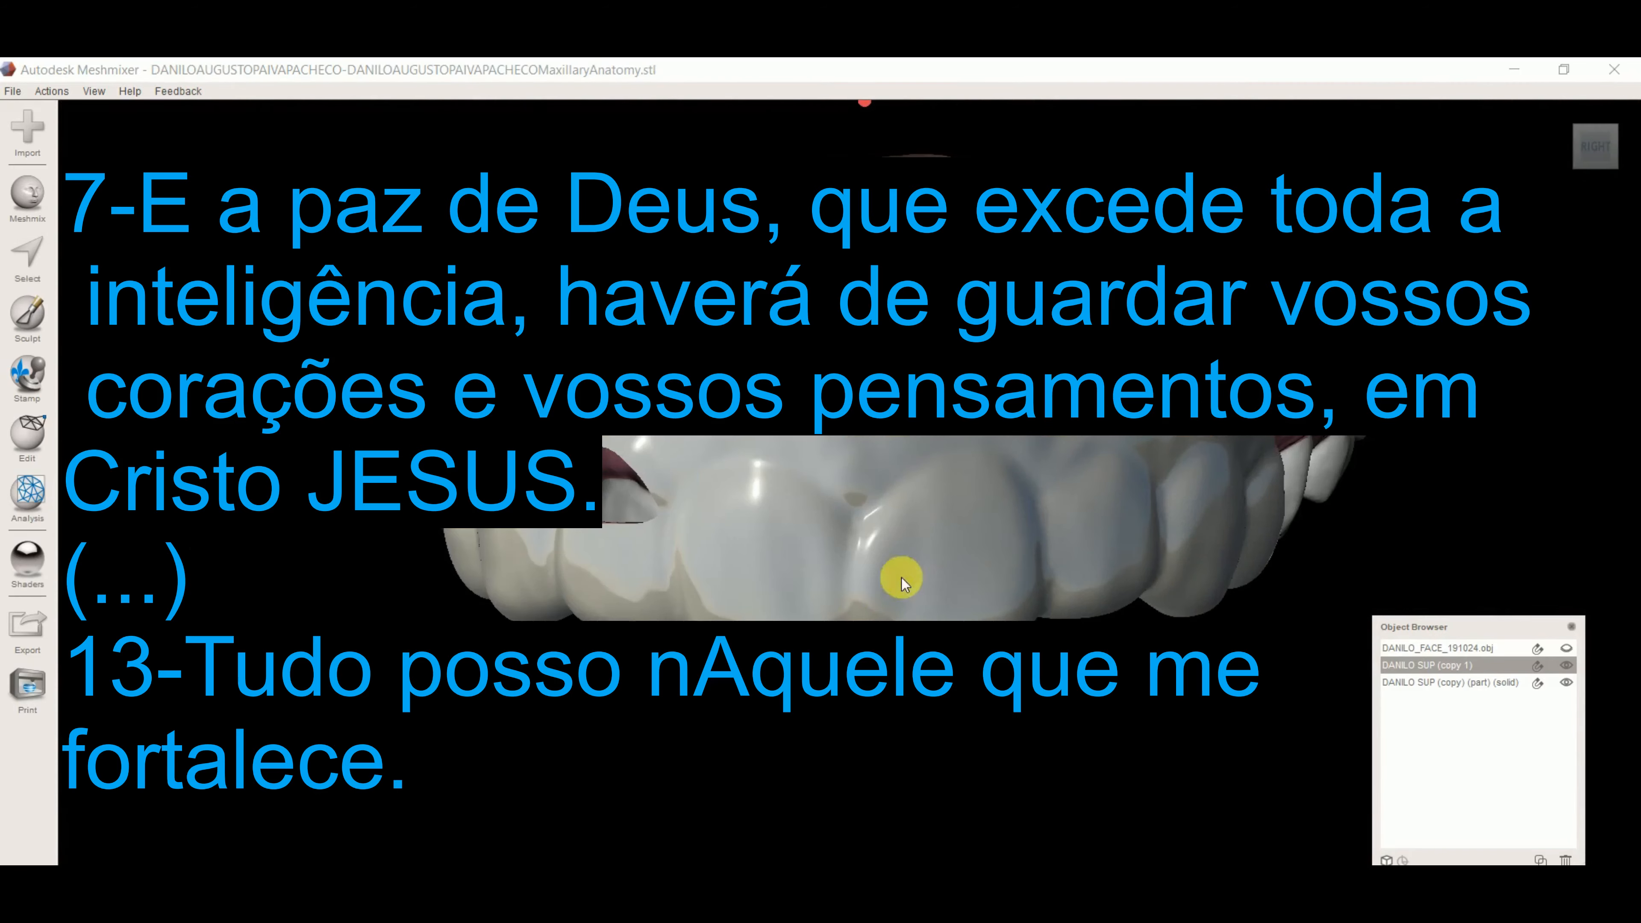
Examine the solid guide seated on the maxilla scan around its opening at the upper right lateral incisor's new margin.
right_click_drag(901, 579, 1027, 586)
middle_click_drag(772, 492, 882, 571)
right_click_drag(883, 571, 1418, 458, "alt")
mouse_move(964, 550)
right_mouse_down()
mouse_move(964, 459)
mouse_move(1001, 487)
mouse_move(858, 513)
mouse_move(961, 525)
mouse_move(888, 537)
right_mouse_up()
key("s")
left_click(135, 120)
mouse_move(895, 545)
left_mouse_down()
mouse_move(742, 450)
mouse_move(899, 548)
left_mouse_up()
key("Escape")
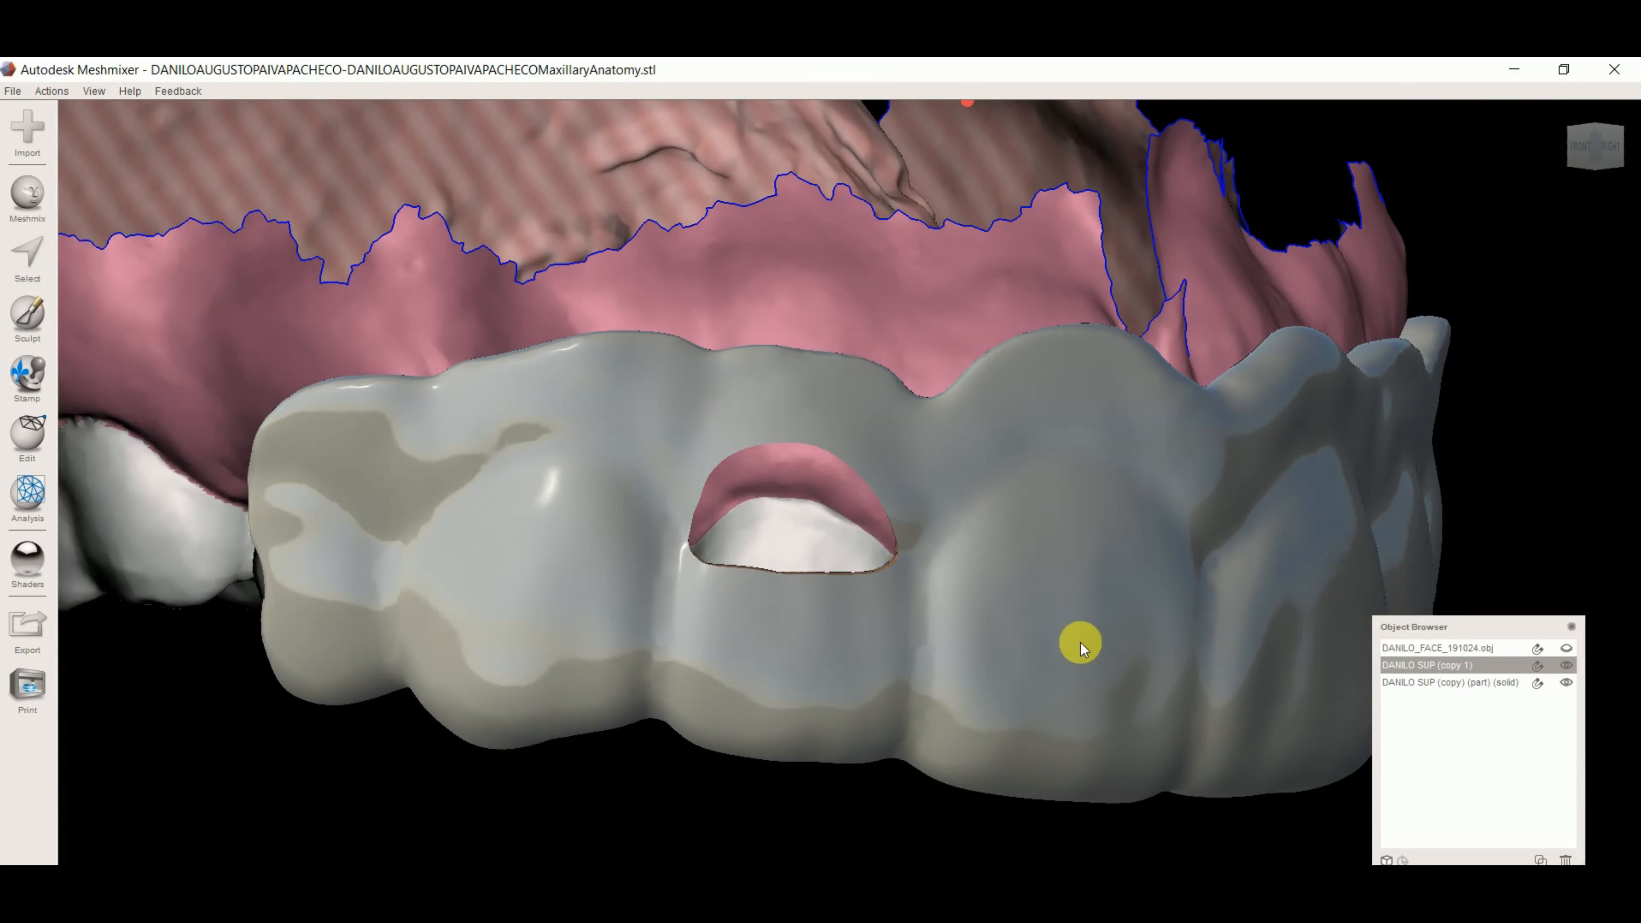